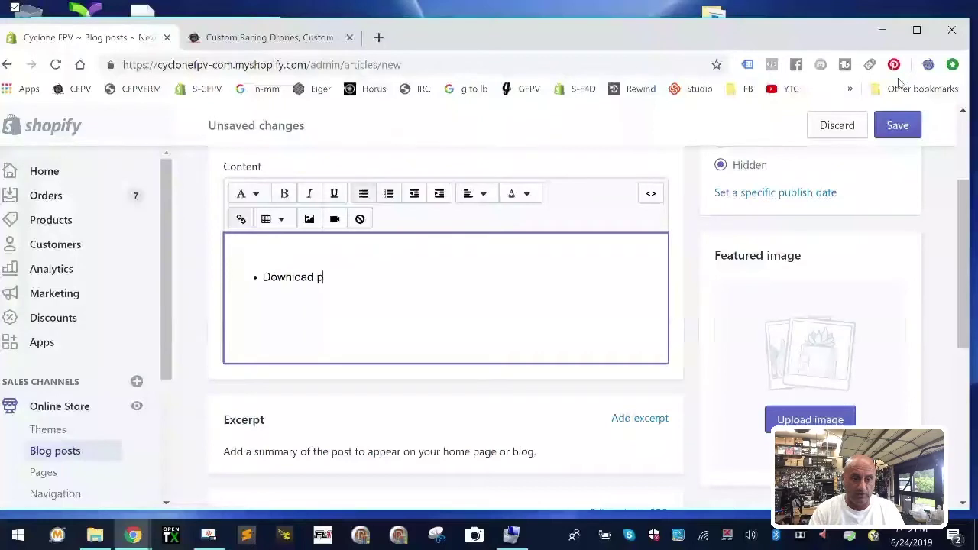
Step: Complete the bullet in the blog post content as "Download Open-TX.org TX Companion. Click here for the link"
{"action": "type", "text": "en-T"}
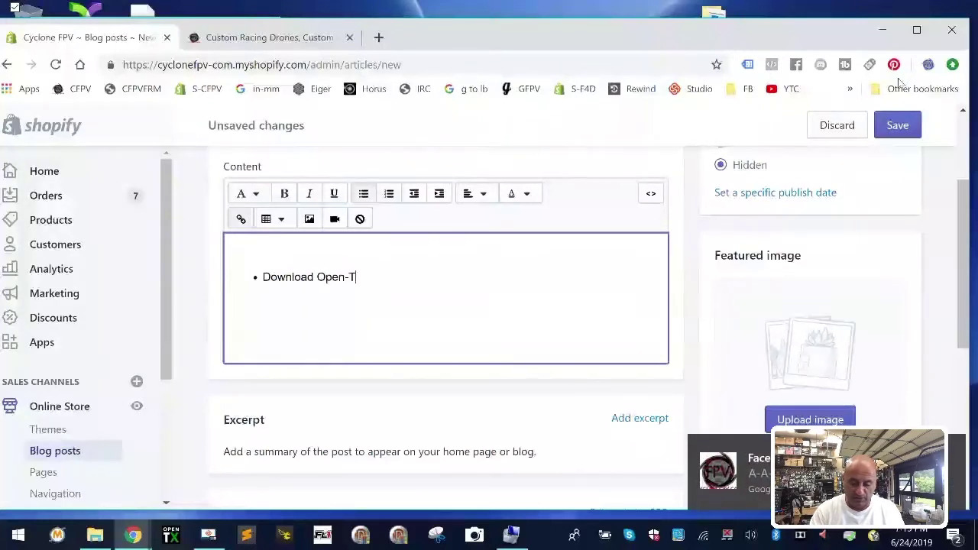
{"action": "type", "text": "X.org TX Companion. Click here for the link"}
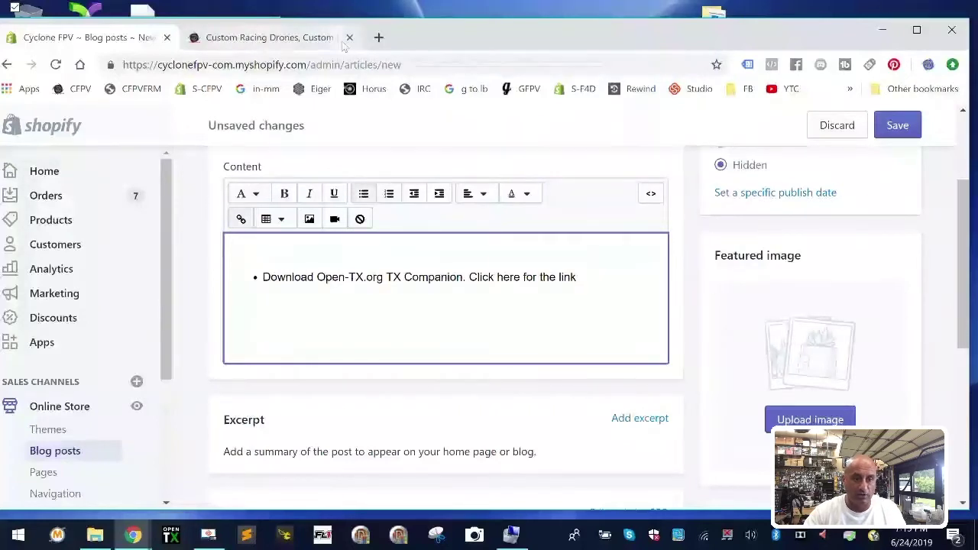
Step: Open the open-tx.org website in a new browser tab
{"action": "left_click", "coordinate": [378, 36]}
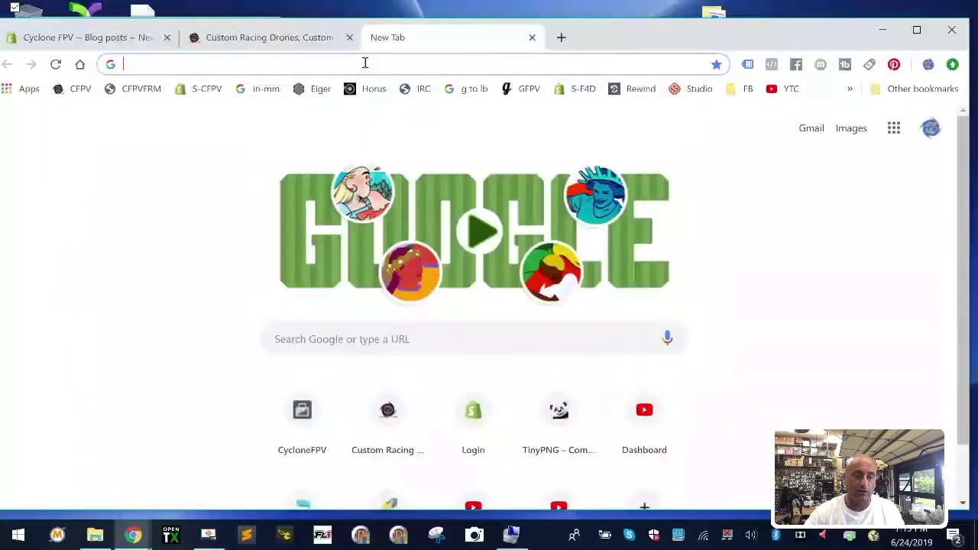
{"action": "left_click", "coordinate": [367, 89]}
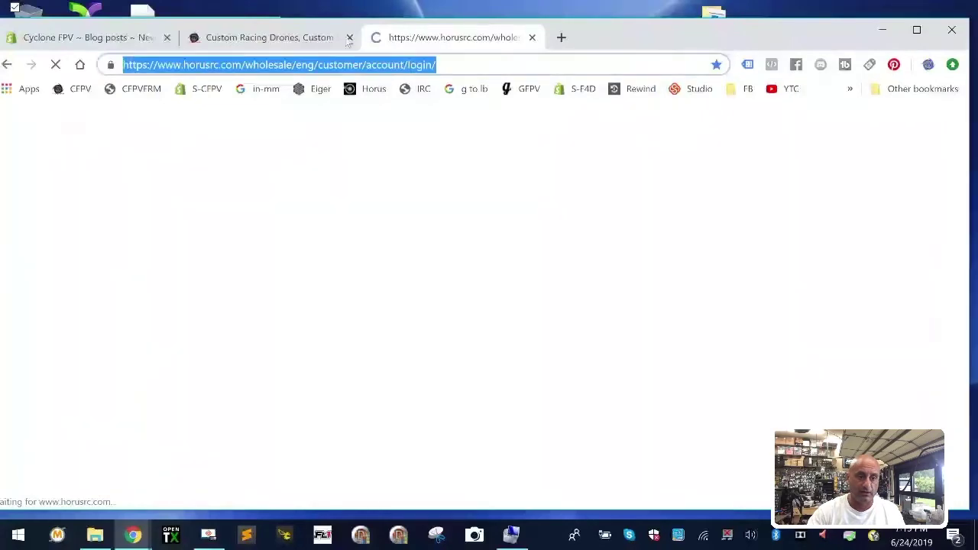
{"action": "type", "text": "open"}
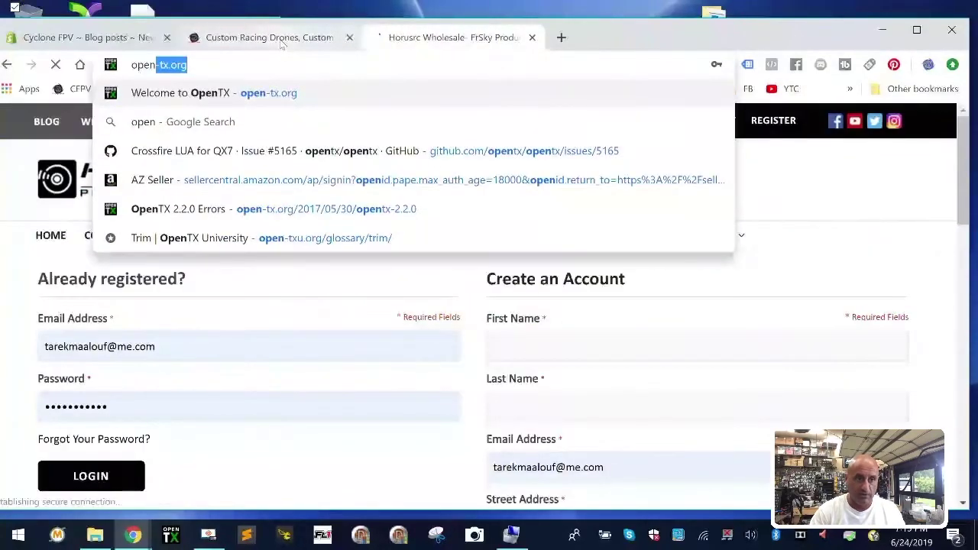
{"action": "key", "text": "Return"}
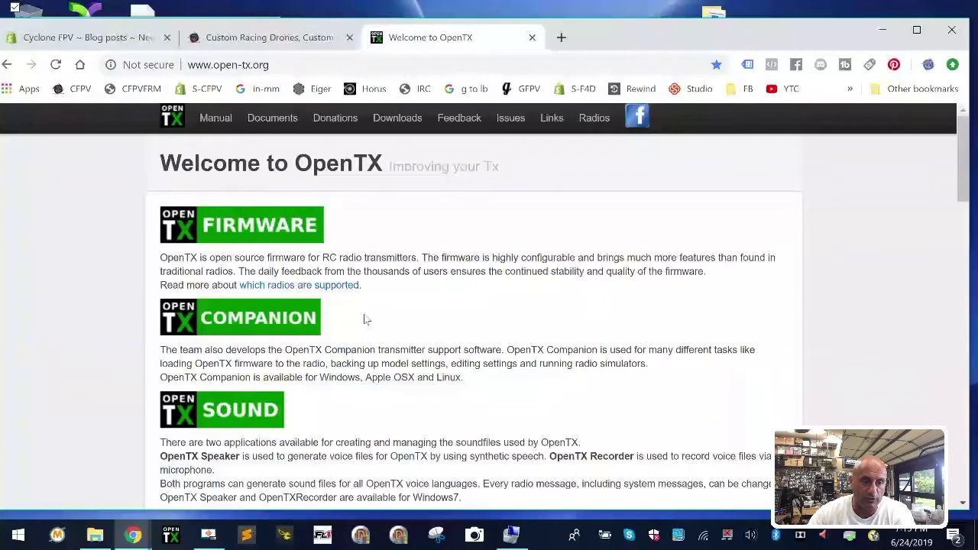
Step: Find the OpenTX downloads and open the OpenTX 2.2.3 release page
{"action": "scroll", "coordinate": [311, 347], "scroll_direction": "down", "scroll_amount": 4}
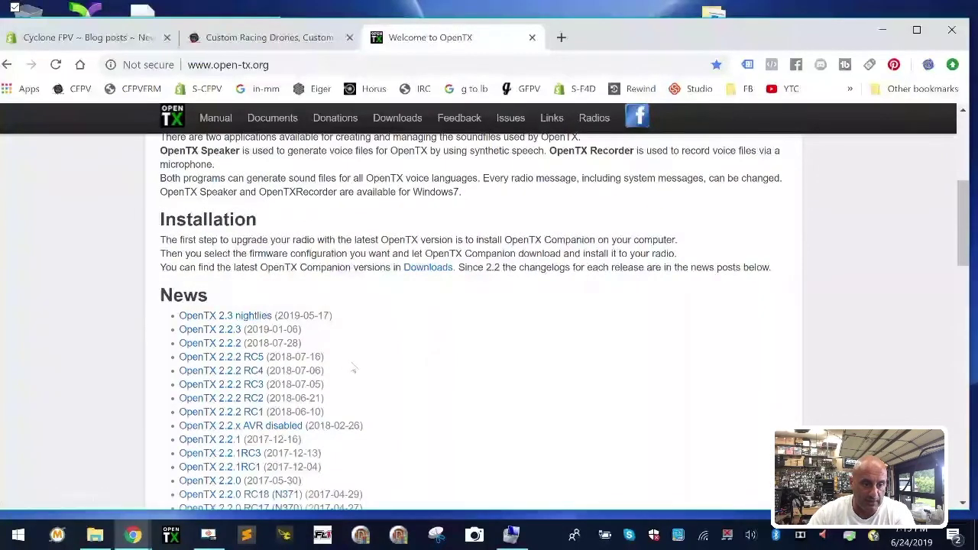
{"action": "scroll", "coordinate": [293, 346], "scroll_direction": "down", "scroll_amount": 15}
{"action": "scroll", "coordinate": [353, 369], "scroll_direction": "up", "scroll_amount": 20}
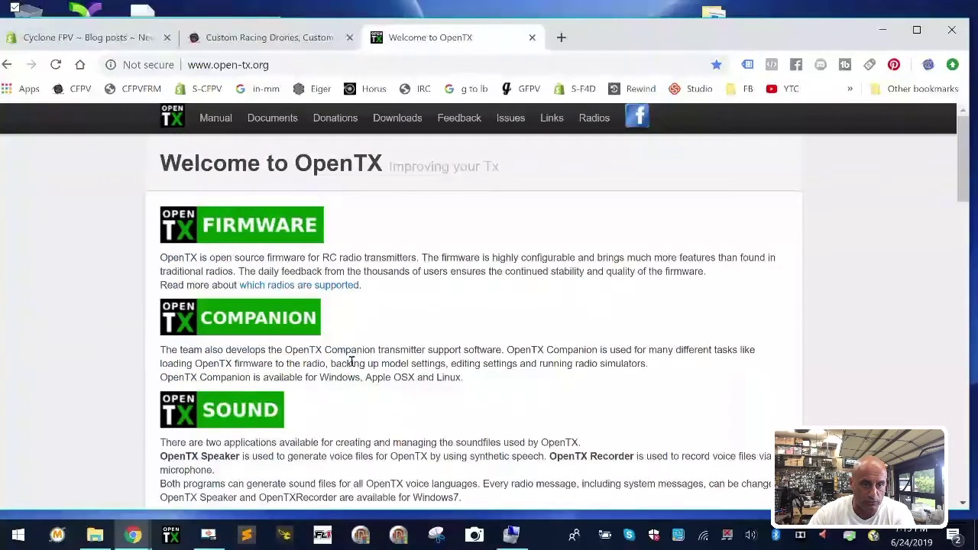
{"action": "left_click", "coordinate": [419, 125]}
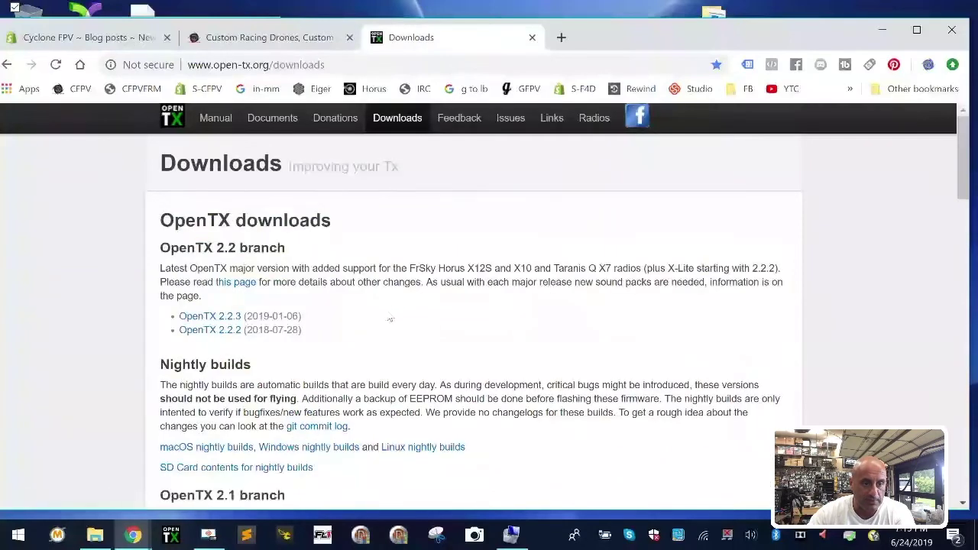
{"action": "left_click", "coordinate": [233, 317]}
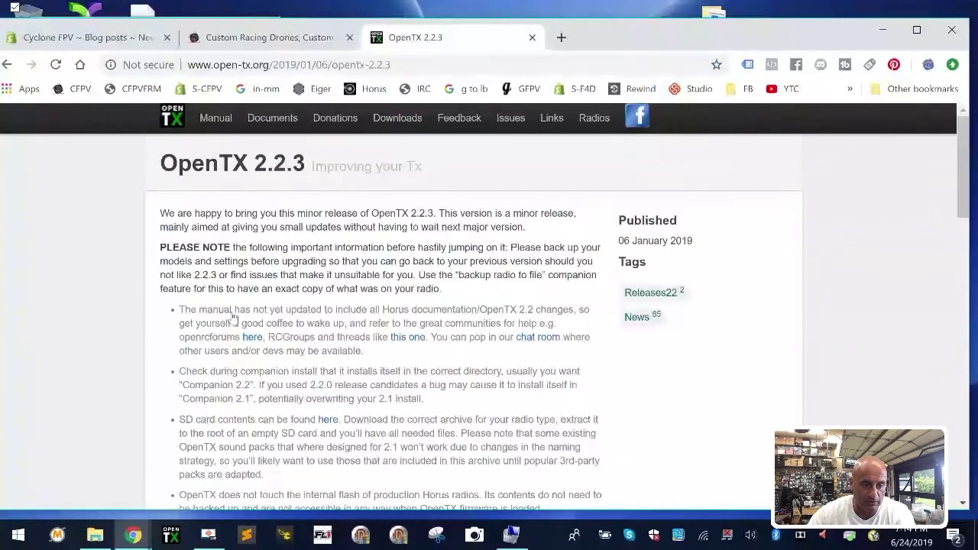
Step: Review the OpenTX 2.2.3 release notes and download links, and copy the page's web address
{"action": "scroll", "coordinate": [238, 327], "scroll_direction": "down", "scroll_amount": 15}
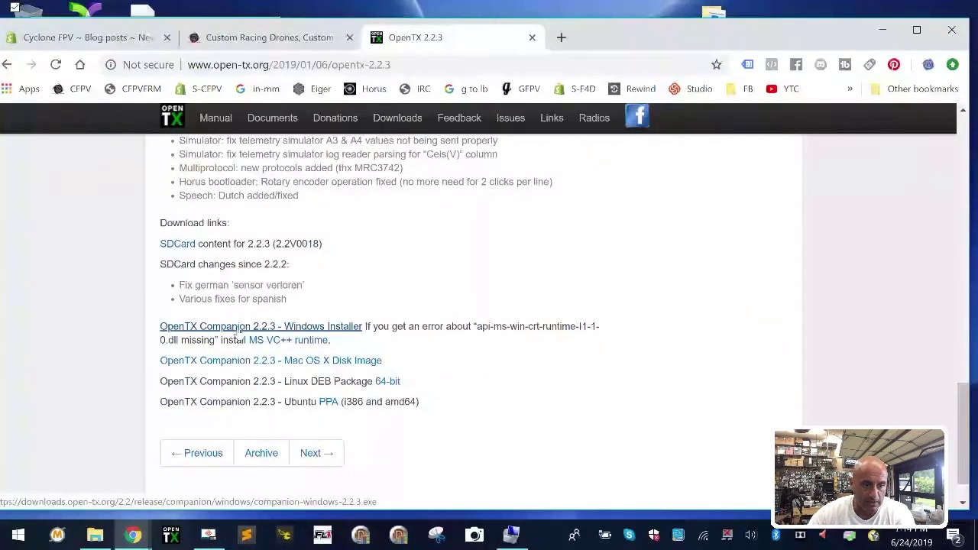
{"action": "scroll", "coordinate": [238, 327], "scroll_direction": "up", "scroll_amount": 15}
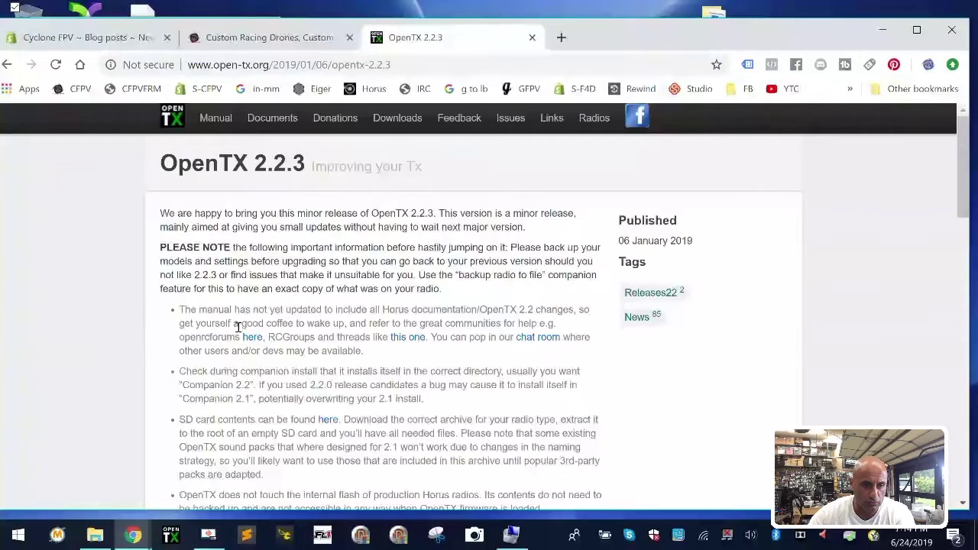
{"action": "scroll", "coordinate": [385, 281], "scroll_direction": "down", "scroll_amount": 7}
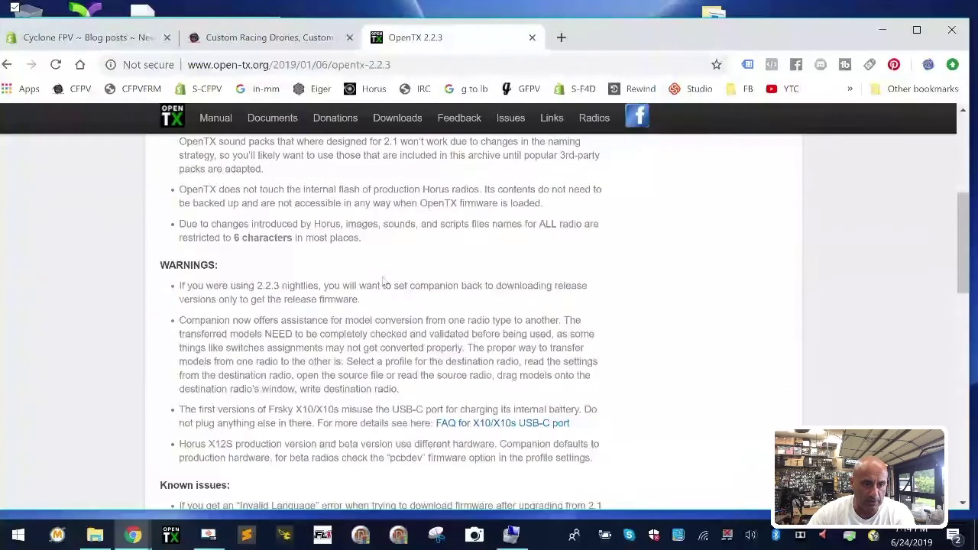
{"action": "scroll", "coordinate": [385, 282], "scroll_direction": "down", "scroll_amount": 2}
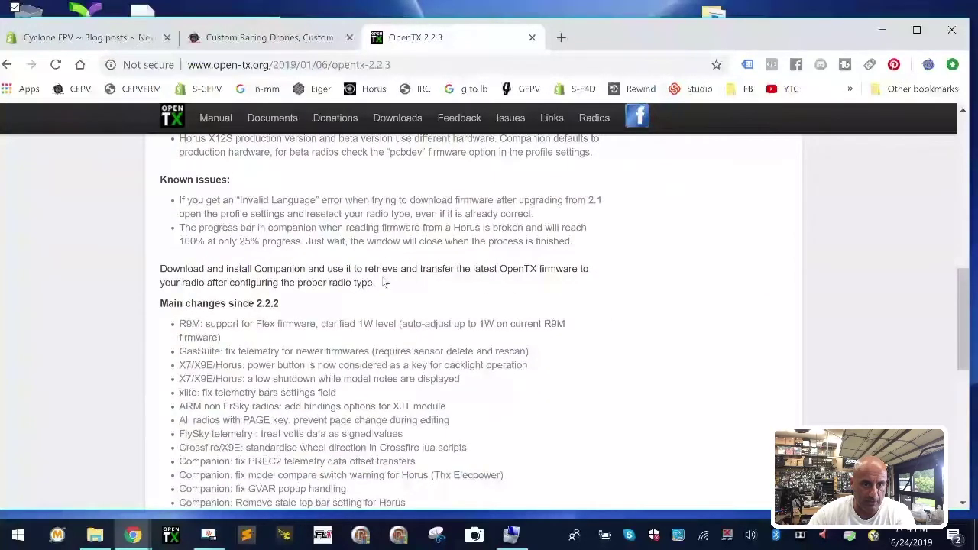
{"action": "scroll", "coordinate": [384, 281], "scroll_direction": "up", "scroll_amount": 2}
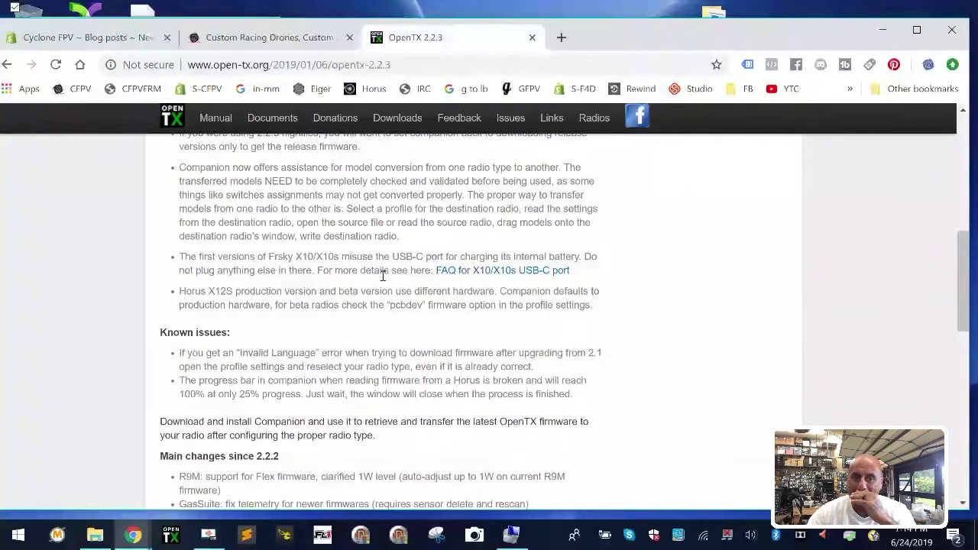
{"action": "left_click", "coordinate": [428, 66]}
{"action": "right_click", "coordinate": [296, 65]}
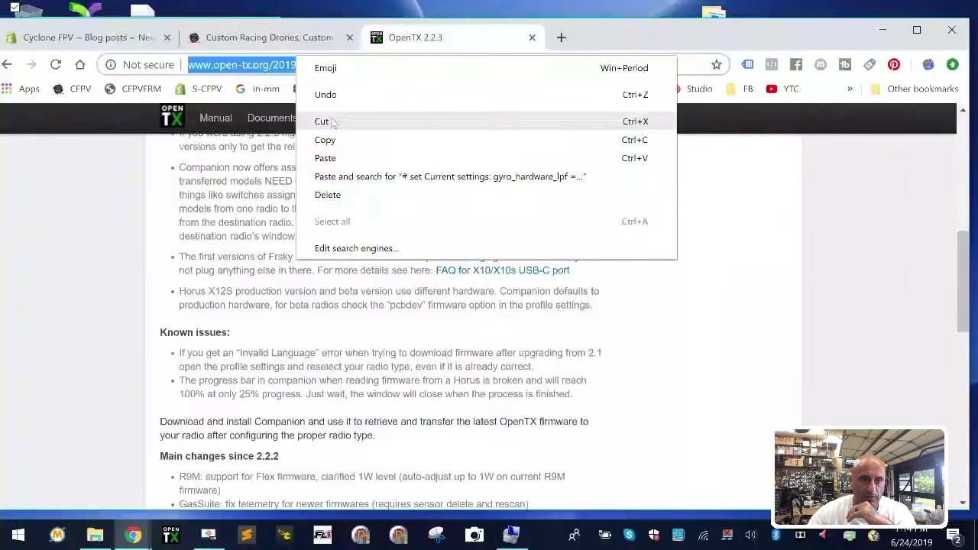
{"action": "left_click", "coordinate": [336, 142]}
Step: Link "Click here for the link" in the blog post to the copied OpenTX 2.2.3 address, opening in a new window, and save the post
{"action": "left_click", "coordinate": [85, 38]}
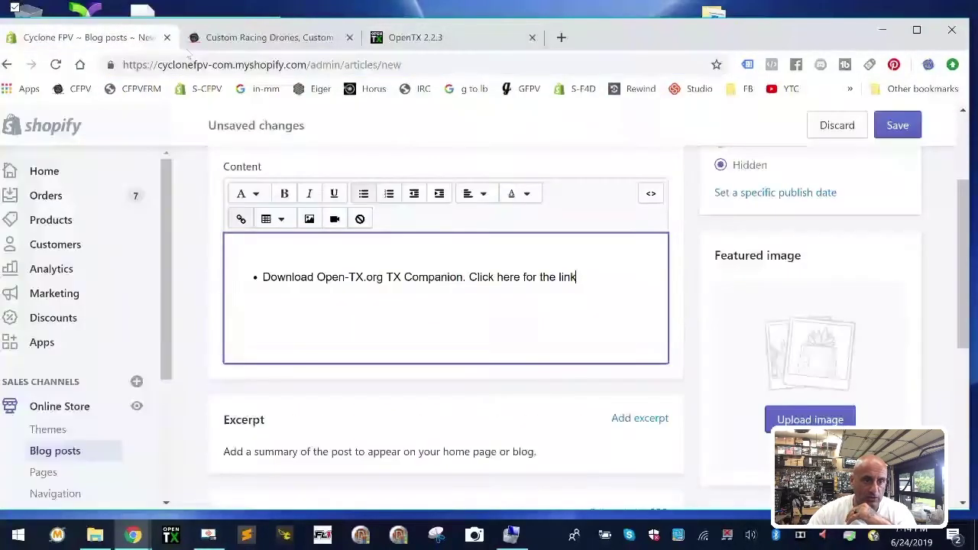
{"action": "left_click_drag", "start_coordinate": [577, 276], "coordinate": [470, 280]}
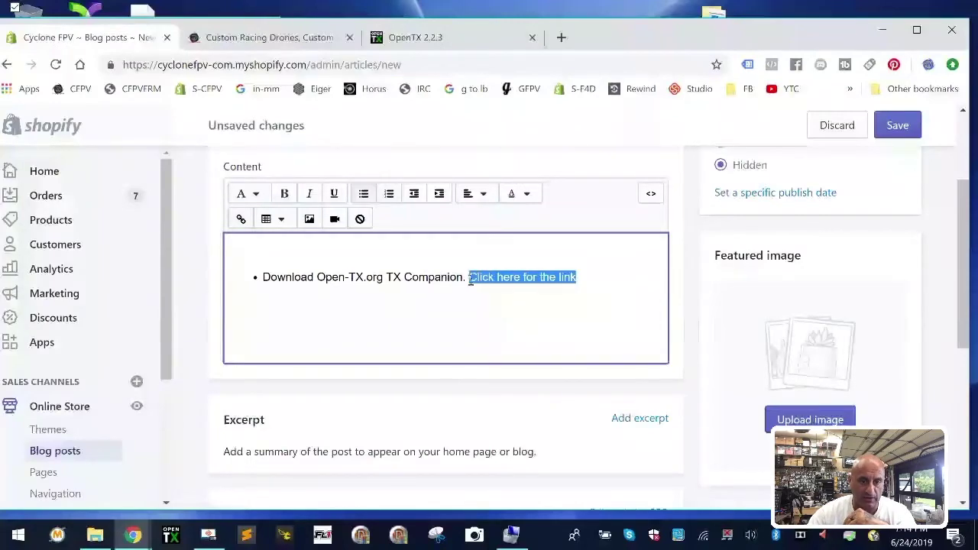
{"action": "left_click", "coordinate": [241, 219]}
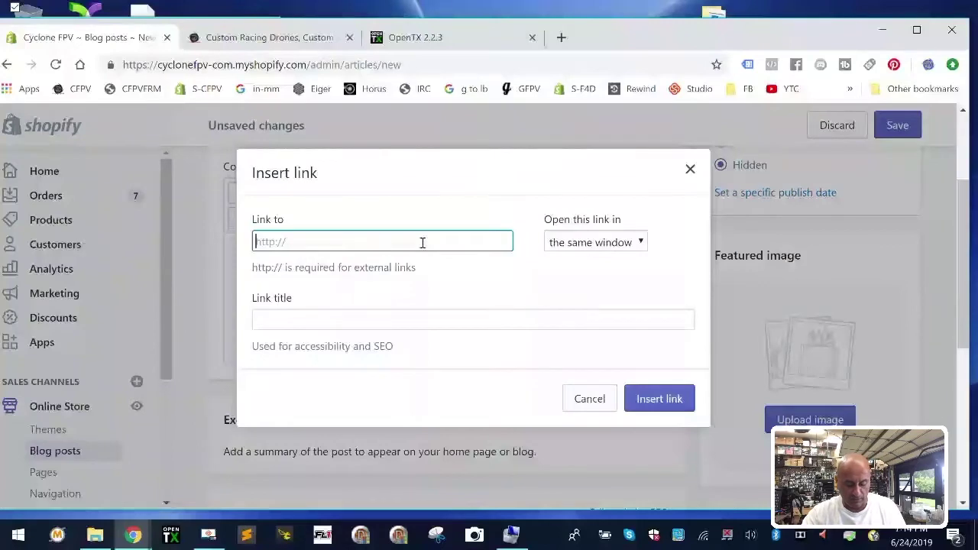
{"action": "key", "text": "ctrl+v"}
{"action": "left_click", "coordinate": [592, 243]}
{"action": "left_click", "coordinate": [589, 289]}
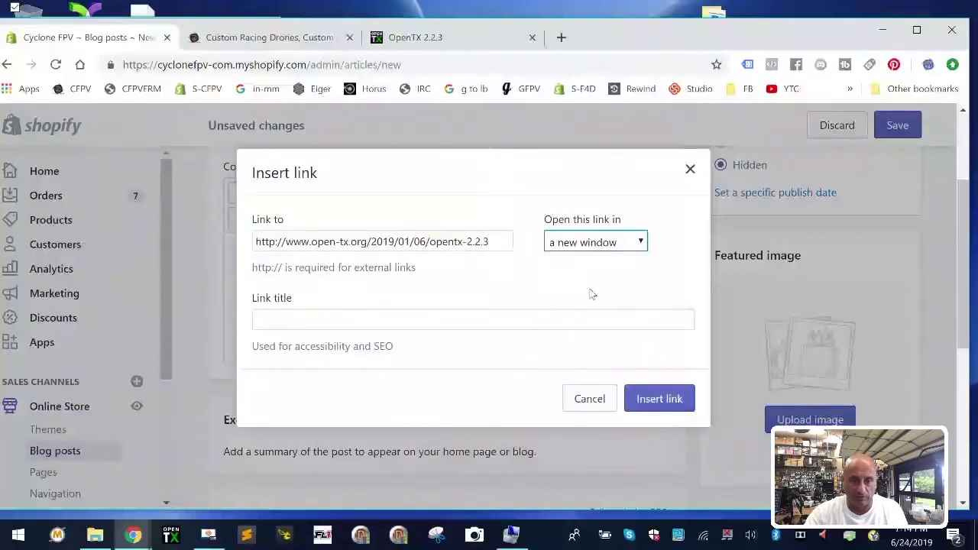
{"action": "left_click", "coordinate": [660, 398]}
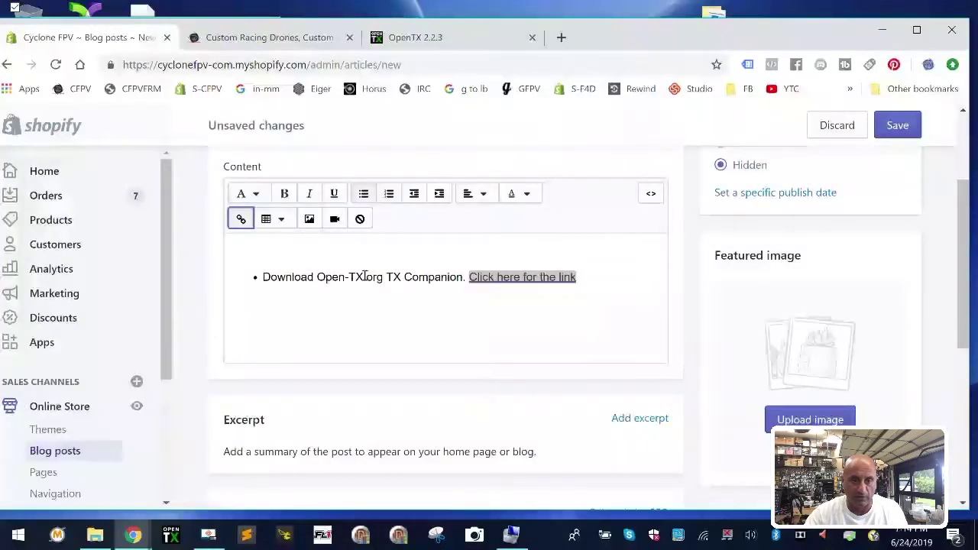
{"action": "left_click", "coordinate": [896, 125]}
Step: Check the SD card and Companion download links on the OpenTX 2.2.3 page and return to the blog post
{"action": "left_click", "coordinate": [405, 37]}
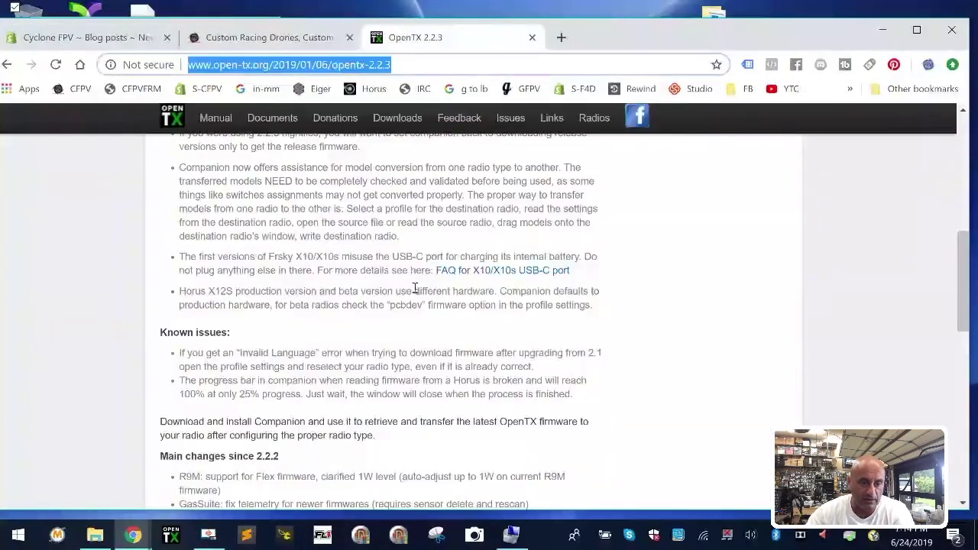
{"action": "scroll", "coordinate": [415, 294], "scroll_direction": "down", "scroll_amount": 10}
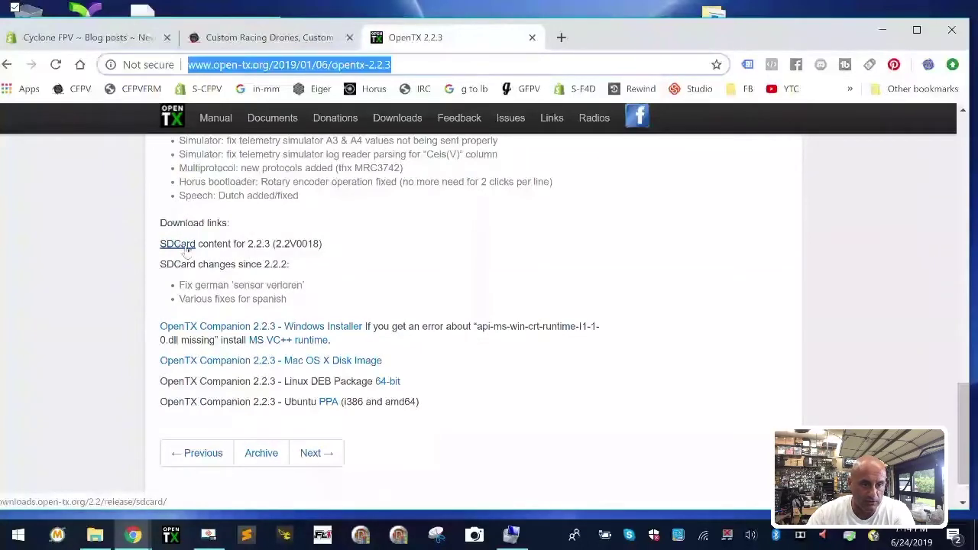
{"action": "left_click", "coordinate": [275, 40]}
{"action": "left_click", "coordinate": [117, 42]}
Step: Add an indented sub-bullet below the Open-TX.org TX Companion line in the blog post
{"action": "scroll", "coordinate": [484, 382], "scroll_direction": "down", "scroll_amount": 4}
{"action": "left_click", "coordinate": [642, 229]}
{"action": "key", "text": "Return"}
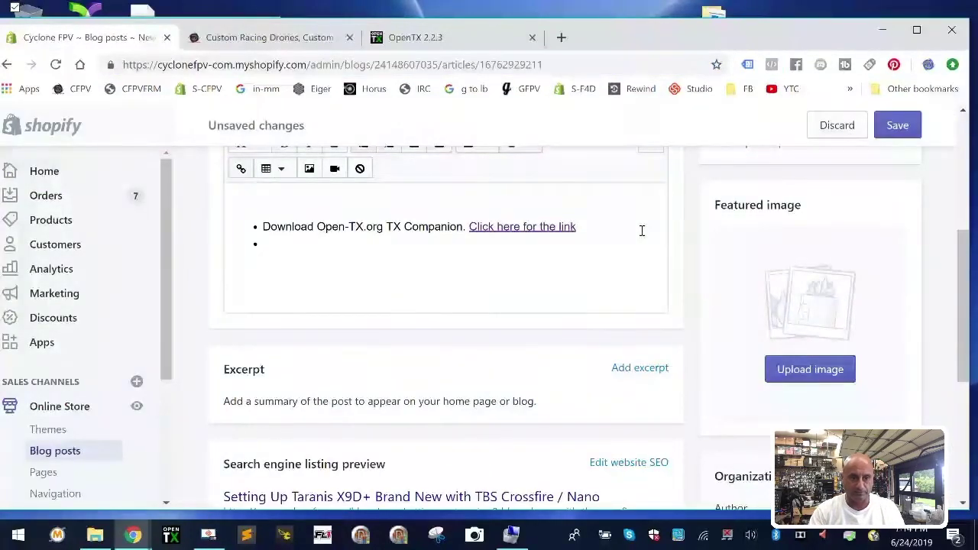
{"action": "scroll", "coordinate": [400, 246], "scroll_direction": "up", "scroll_amount": 2}
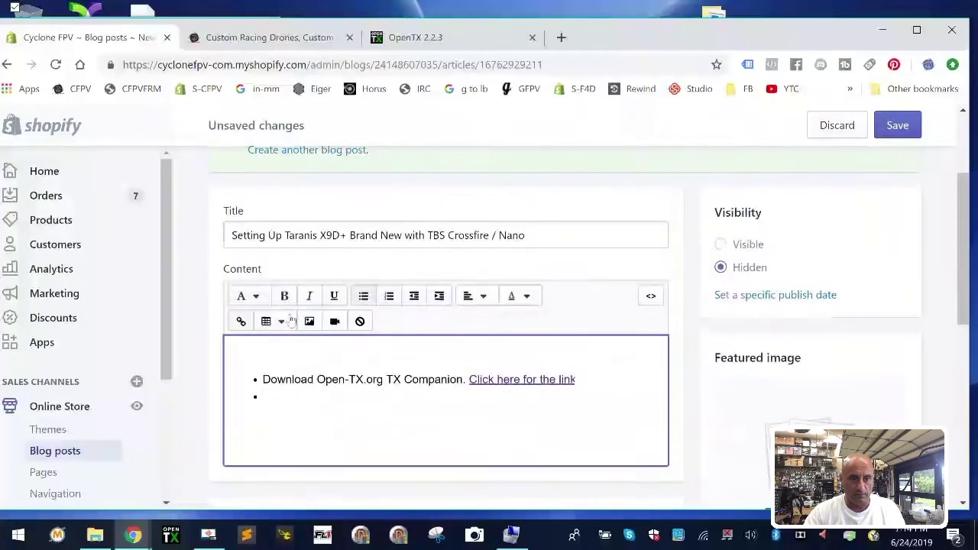
{"action": "left_click", "coordinate": [439, 296]}
Step: Enter "Scroll down to find Windows Installer" as the sub-bullet text
{"action": "type", "text": "Scroll down to find"}
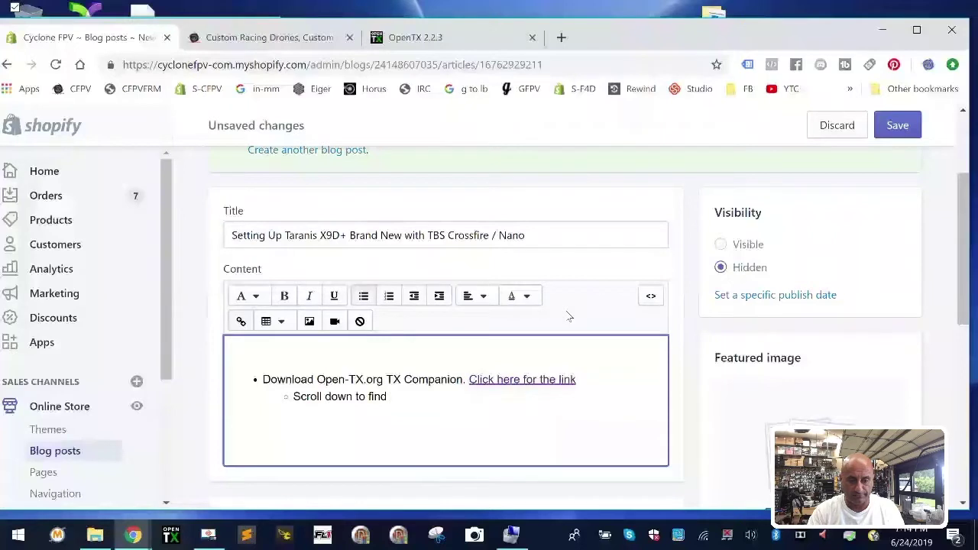
{"action": "type", "text": "Winfdows"}
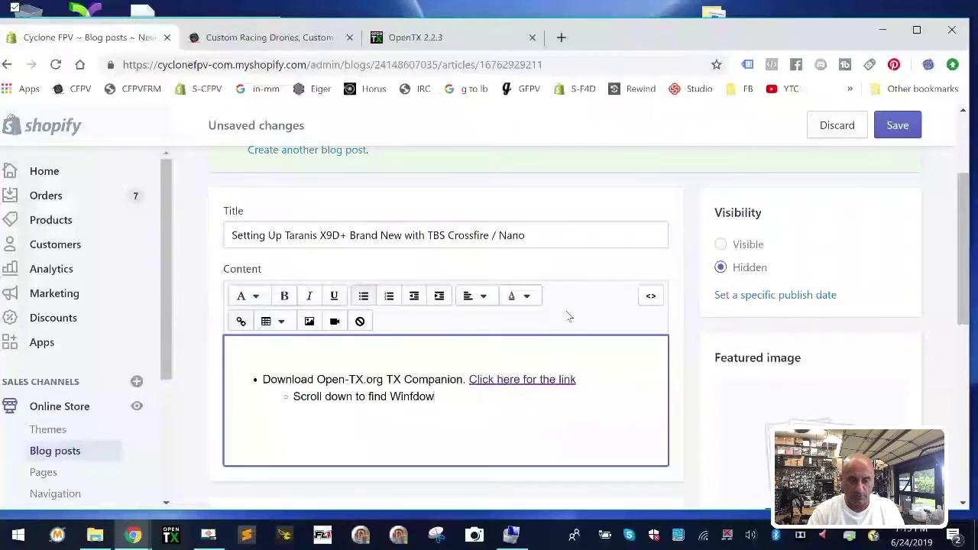
{"action": "key", "text": "BackSpace"}
{"action": "key", "text": "BackSpace"}
{"action": "key", "text": "BackSpace"}
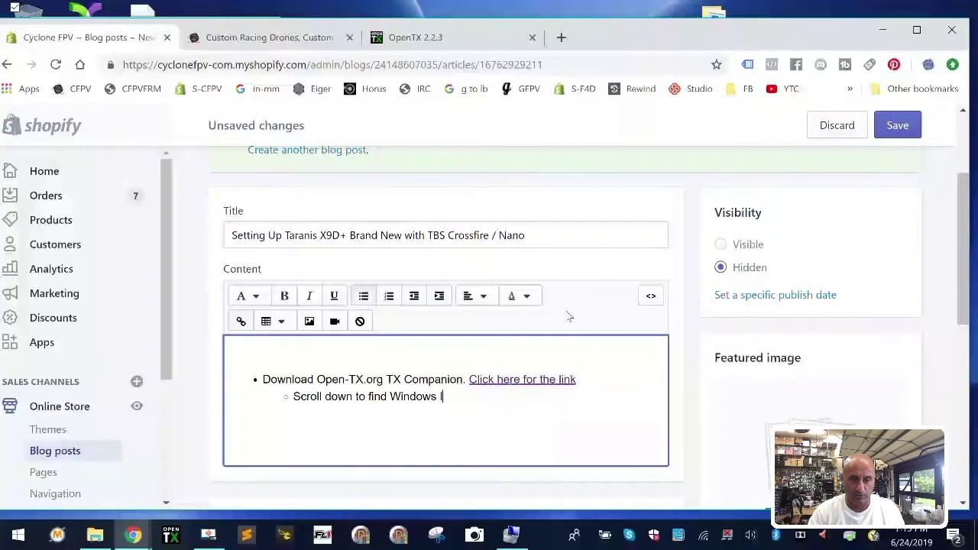
{"action": "key", "text": "BackSpace"}
{"action": "key", "text": "BackSpace"}
{"action": "key", "text": "BackSpace"}
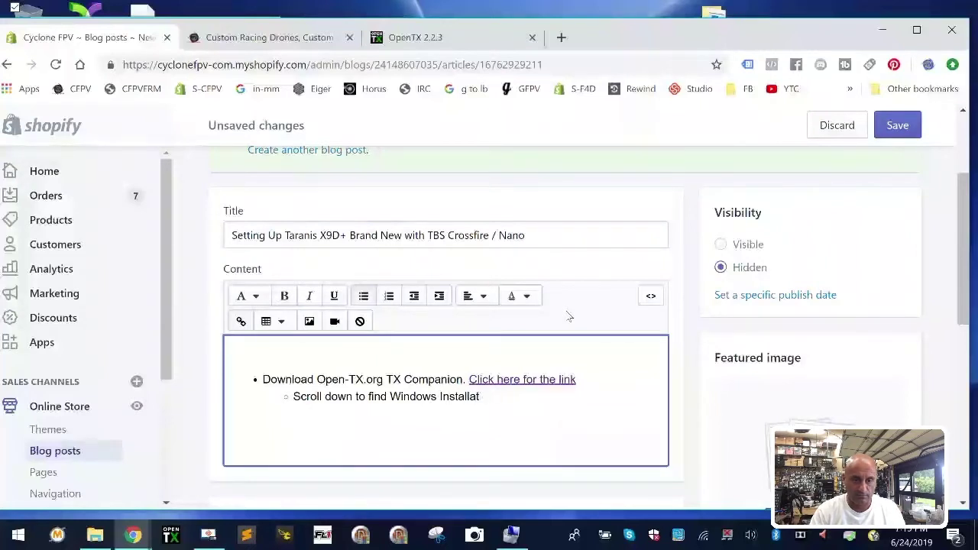
{"action": "type", "text": "r"}
Step: Select "Windows Installer" in the sub-bullet and copy the OpenTX Companion 2.2.3 Windows Installer link address from the release page
{"action": "left_click_drag", "start_coordinate": [503, 390], "coordinate": [388, 397]}
{"action": "left_click", "coordinate": [463, 36]}
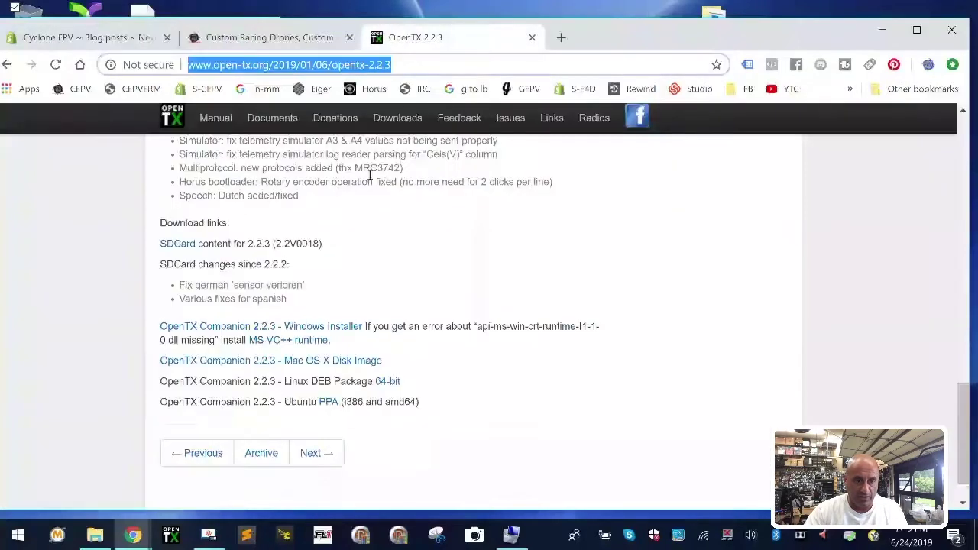
{"action": "right_click", "coordinate": [289, 329]}
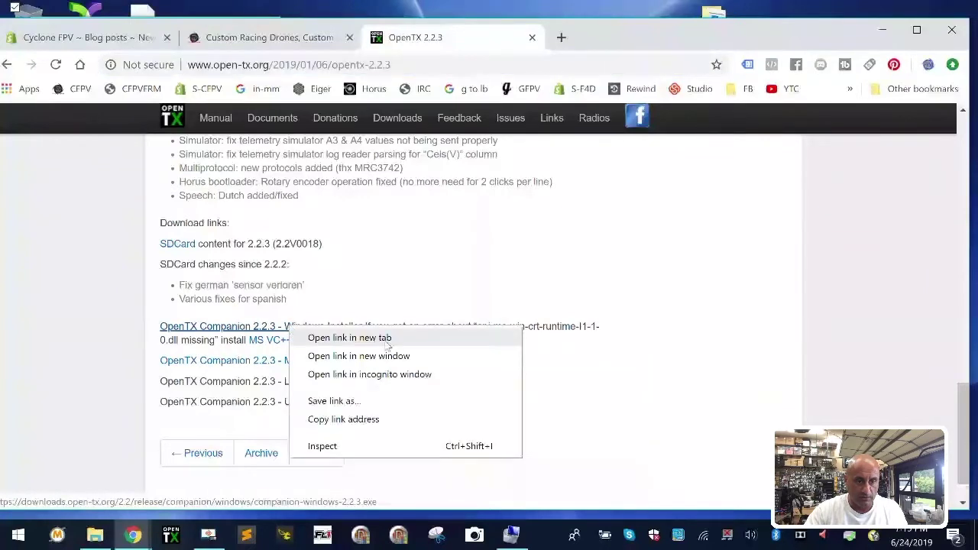
{"action": "left_click", "coordinate": [380, 419]}
Step: Download the OpenTX Companion 2.2.3 Windows installer and close the Cyclone FPV storefront tab
{"action": "left_click", "coordinate": [316, 328]}
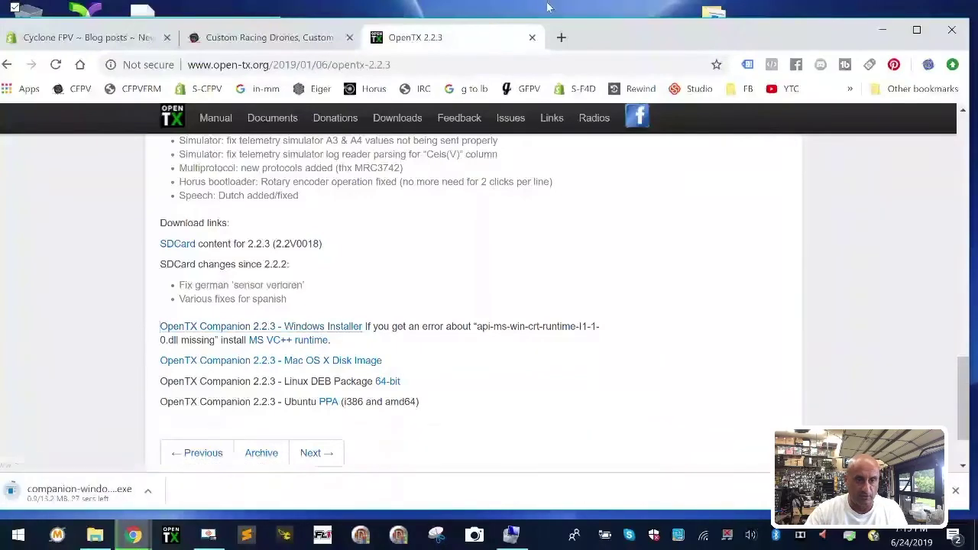
{"action": "left_click", "coordinate": [252, 37]}
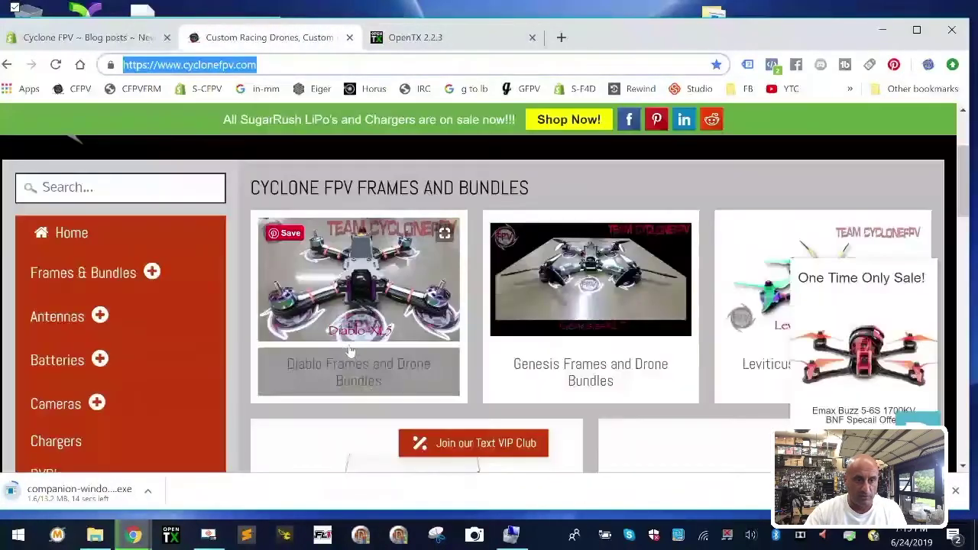
{"action": "left_click", "coordinate": [350, 37]}
Step: Link the "Windows Installer" text in the blog post to the copied installer address, opening in a new window
{"action": "left_click", "coordinate": [115, 37]}
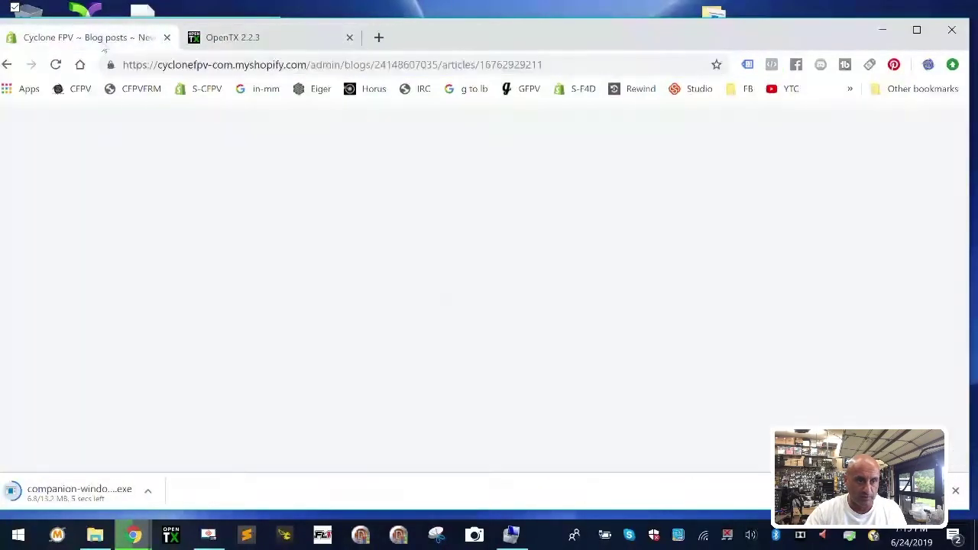
{"action": "left_click", "coordinate": [241, 321]}
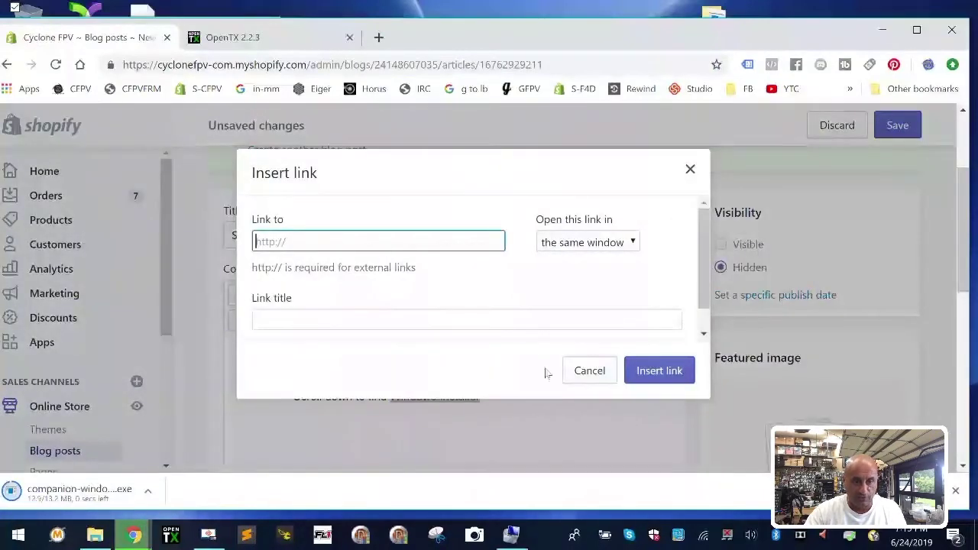
{"action": "right_click", "coordinate": [408, 243]}
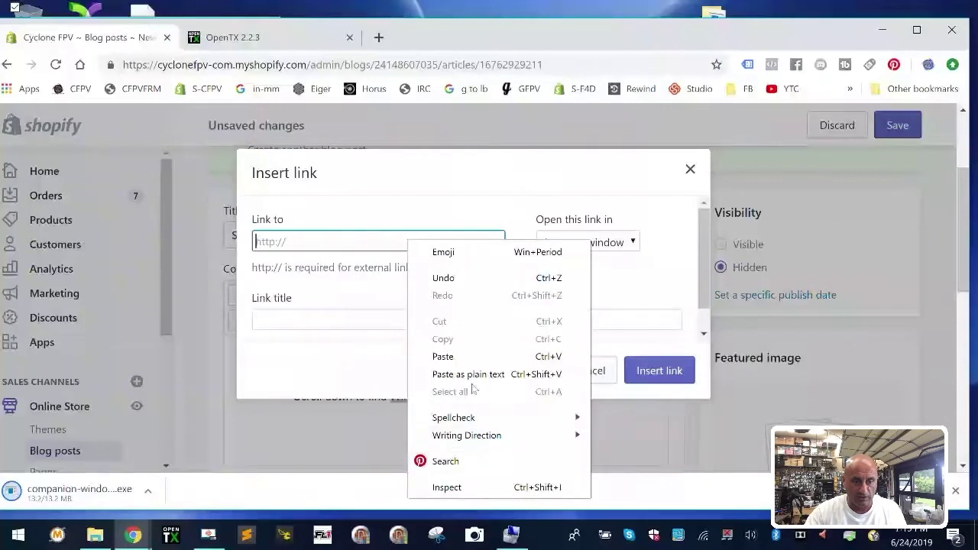
{"action": "left_click", "coordinate": [474, 354]}
{"action": "left_click", "coordinate": [603, 242]}
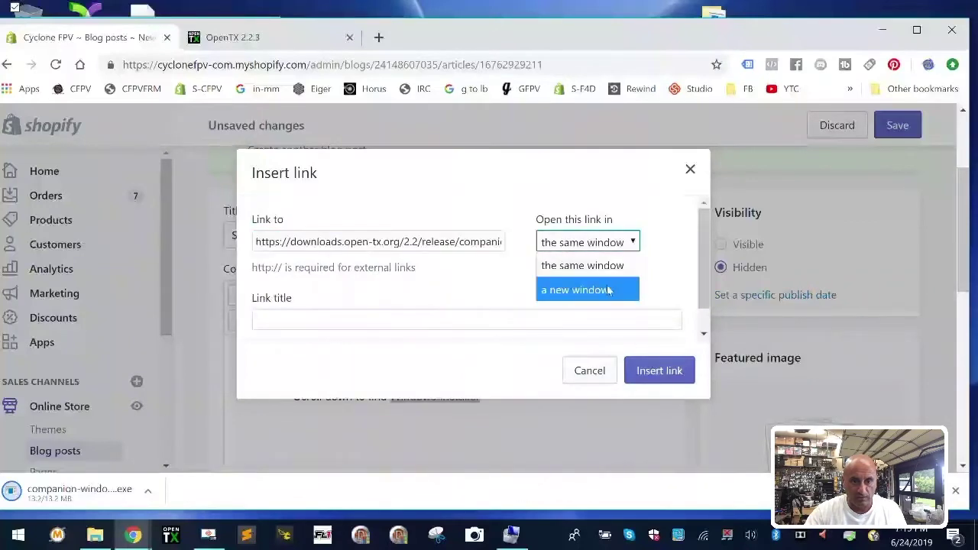
{"action": "left_click", "coordinate": [581, 287]}
{"action": "left_click", "coordinate": [649, 372]}
Step: Add the sub-bullet "Also download 2.2.3 SD Card Contents" below the Windows Installer line
{"action": "left_click", "coordinate": [517, 398]}
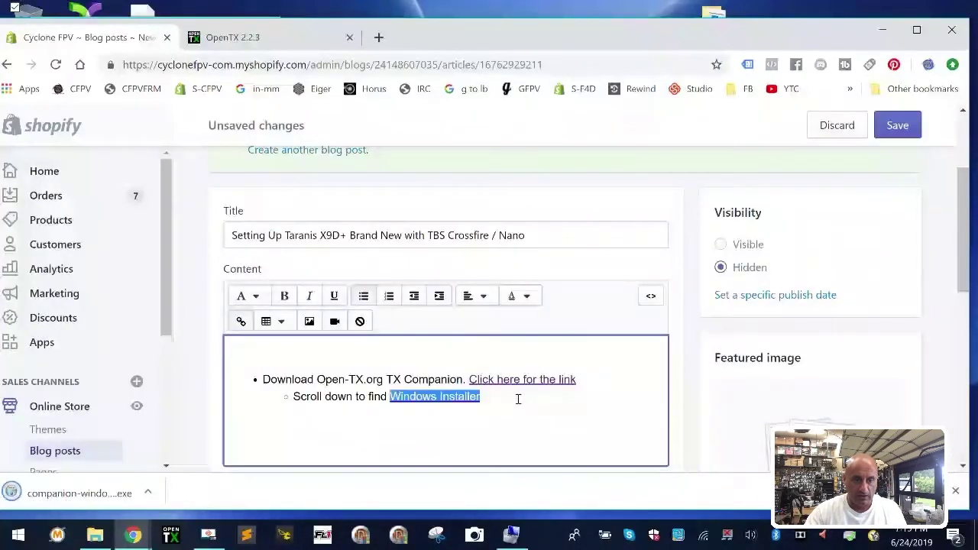
{"action": "left_click", "coordinate": [517, 398]}
{"action": "key", "text": "Return"}
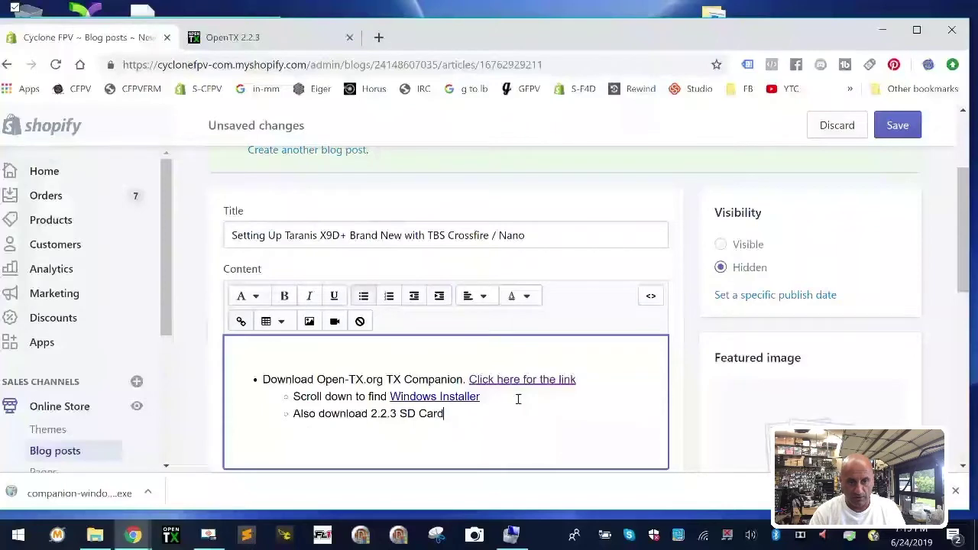
{"action": "type", "text": "nts"}
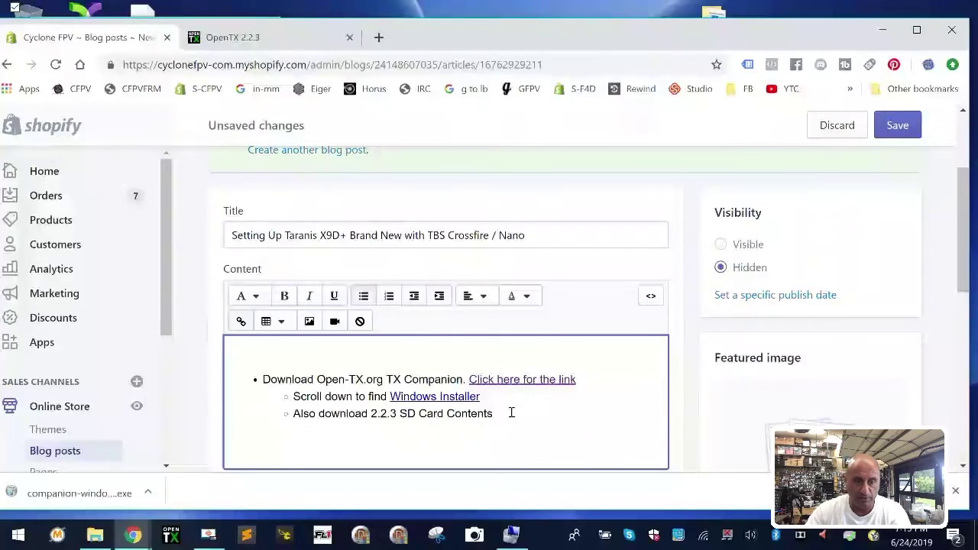
Step: Copy the address of the SDCard content link on the OpenTX 2.2.3 release page and return to the blog post
{"action": "left_click", "coordinate": [272, 37]}
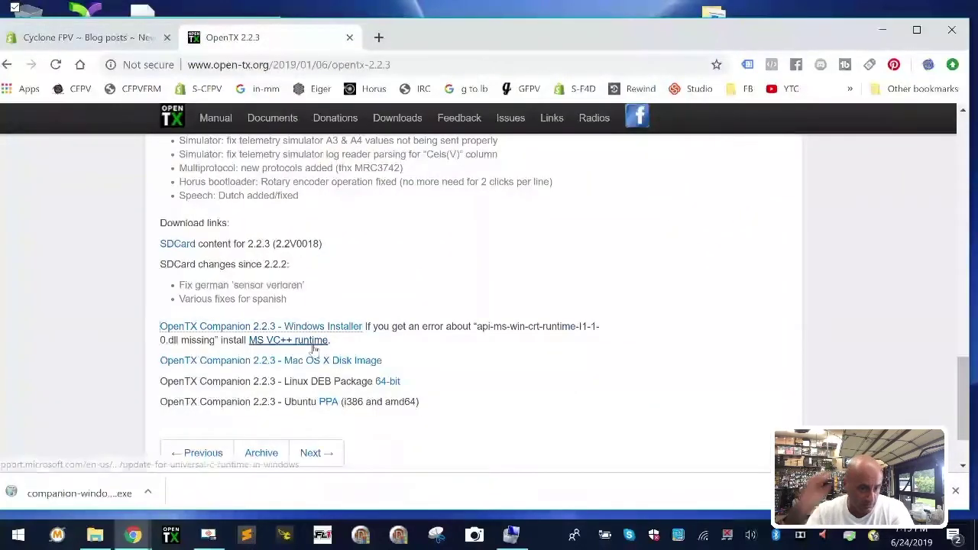
{"action": "right_click", "coordinate": [183, 249]}
{"action": "left_click", "coordinate": [229, 339]}
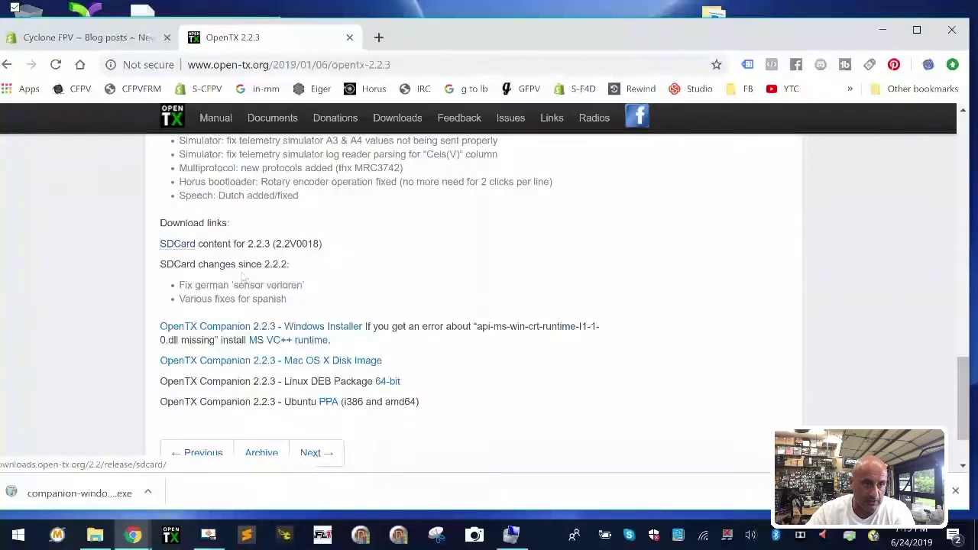
{"action": "left_click", "coordinate": [85, 35]}
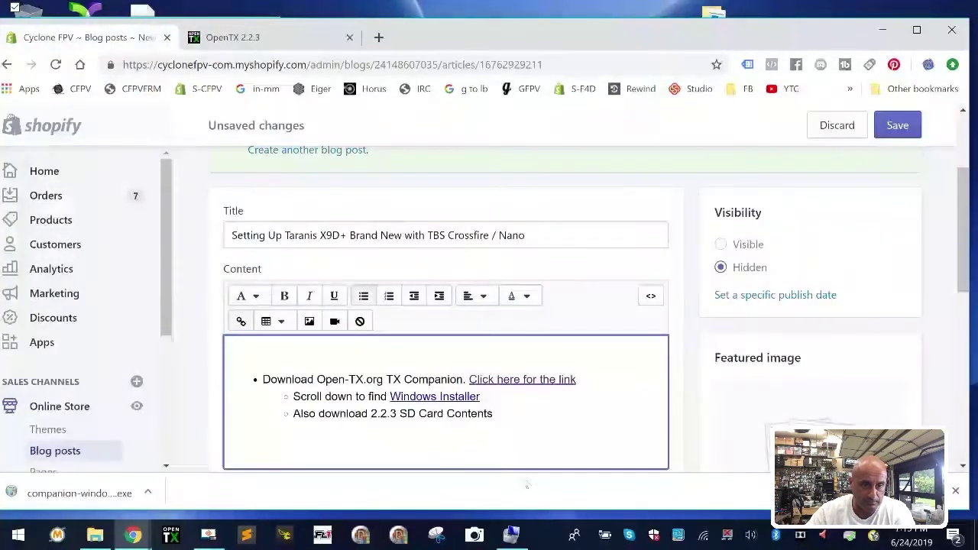
Step: Link "2.2.3 SD Card Contents" to the copied address, opening in a new window, and save the blog post
{"action": "left_click_drag", "start_coordinate": [494, 414], "coordinate": [354, 414]}
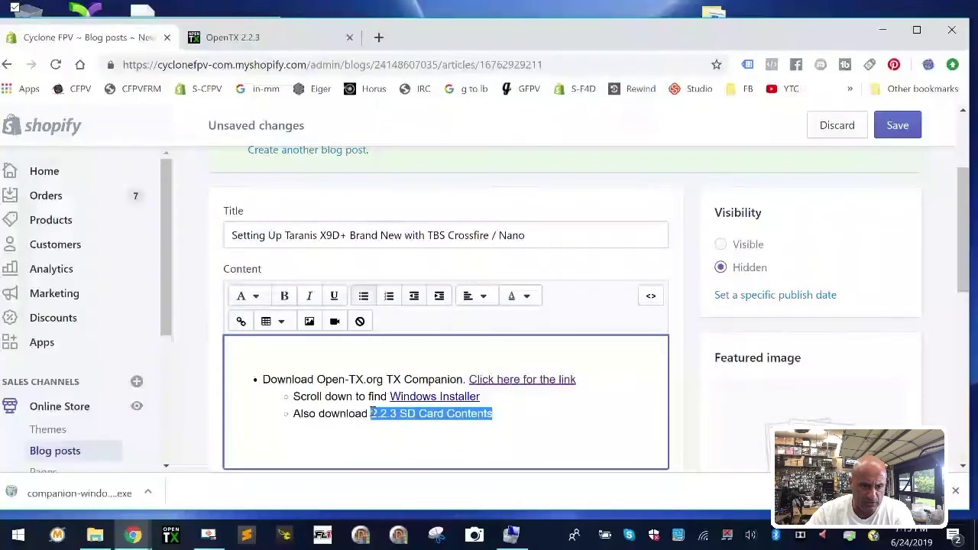
{"action": "left_click", "coordinate": [240, 321]}
{"action": "right_click", "coordinate": [370, 237]}
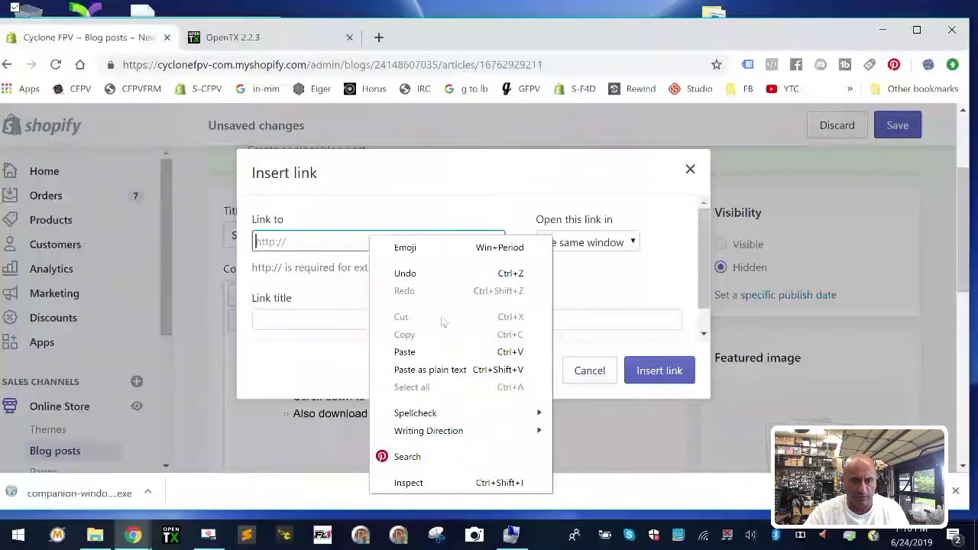
{"action": "left_click", "coordinate": [430, 370]}
{"action": "left_click", "coordinate": [568, 243]}
{"action": "left_click", "coordinate": [565, 289]}
{"action": "left_click", "coordinate": [658, 371]}
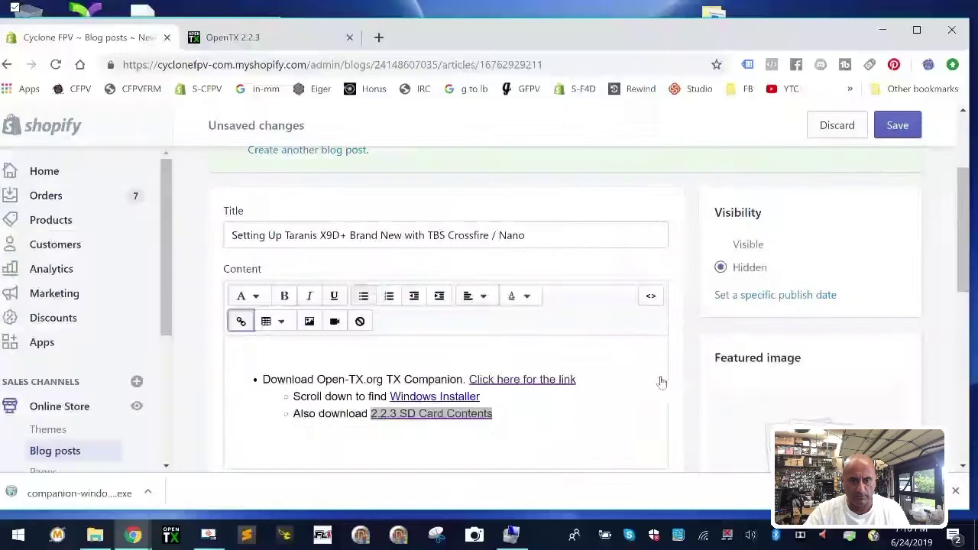
{"action": "left_click", "coordinate": [888, 124]}
Step: Look through the OpenTX 2.2.3 release page and open its SDCard content download directory
{"action": "left_click", "coordinate": [287, 38]}
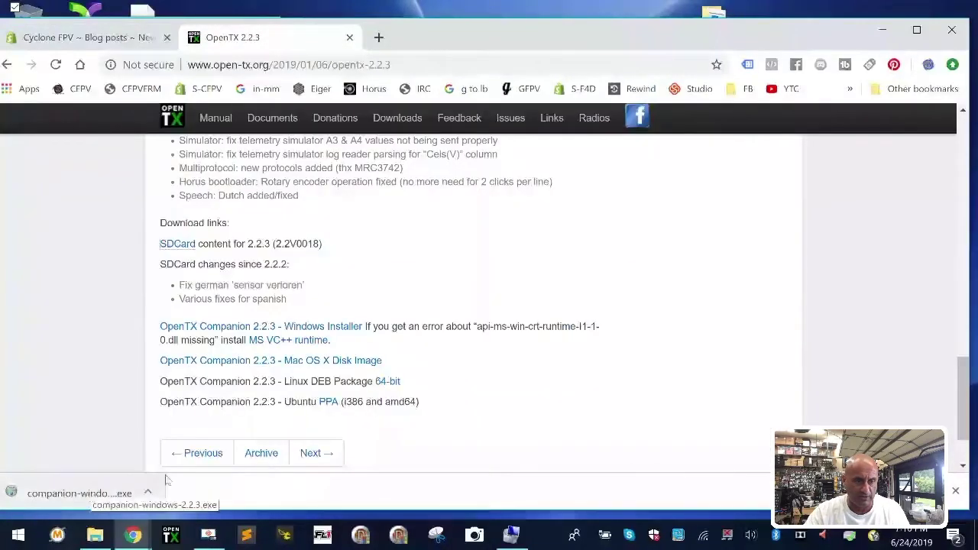
{"action": "scroll", "coordinate": [256, 359], "scroll_direction": "up", "scroll_amount": 15}
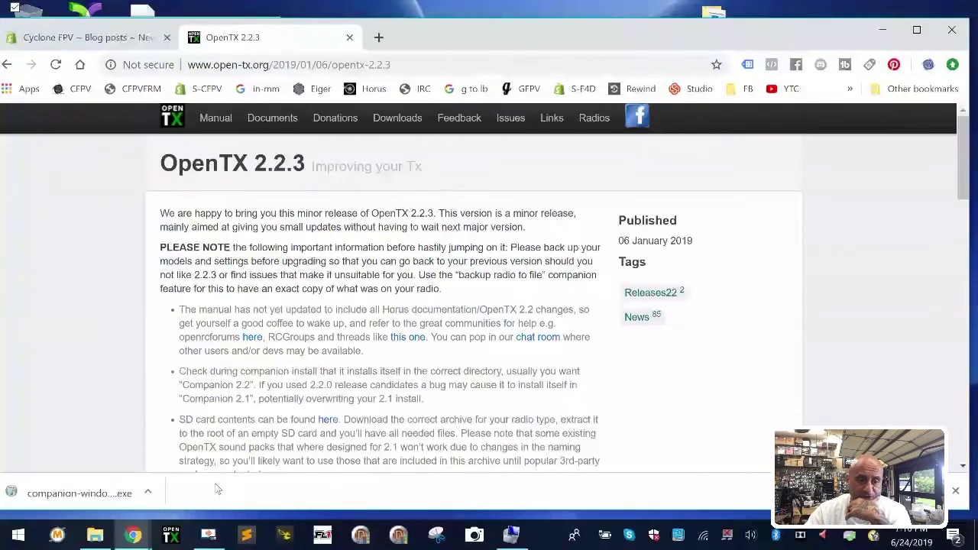
{"action": "scroll", "coordinate": [339, 378], "scroll_direction": "down", "scroll_amount": 15}
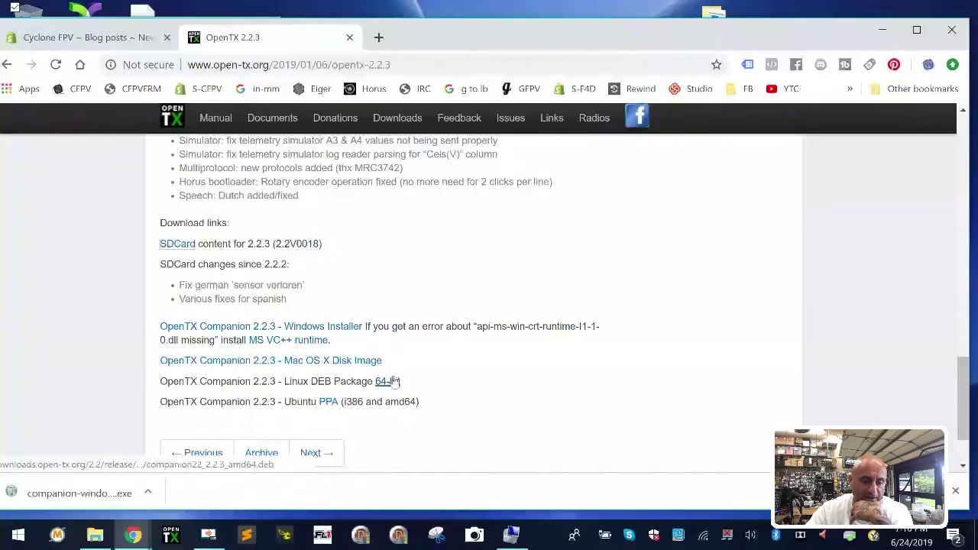
{"action": "scroll", "coordinate": [397, 380], "scroll_direction": "up", "scroll_amount": 5}
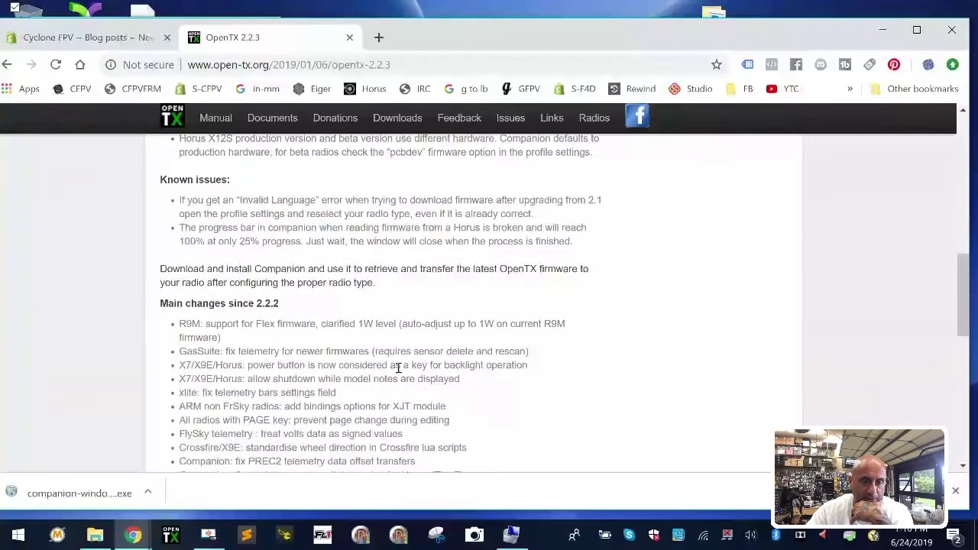
{"action": "scroll", "coordinate": [398, 367], "scroll_direction": "down", "scroll_amount": 5}
{"action": "left_click", "coordinate": [168, 245]}
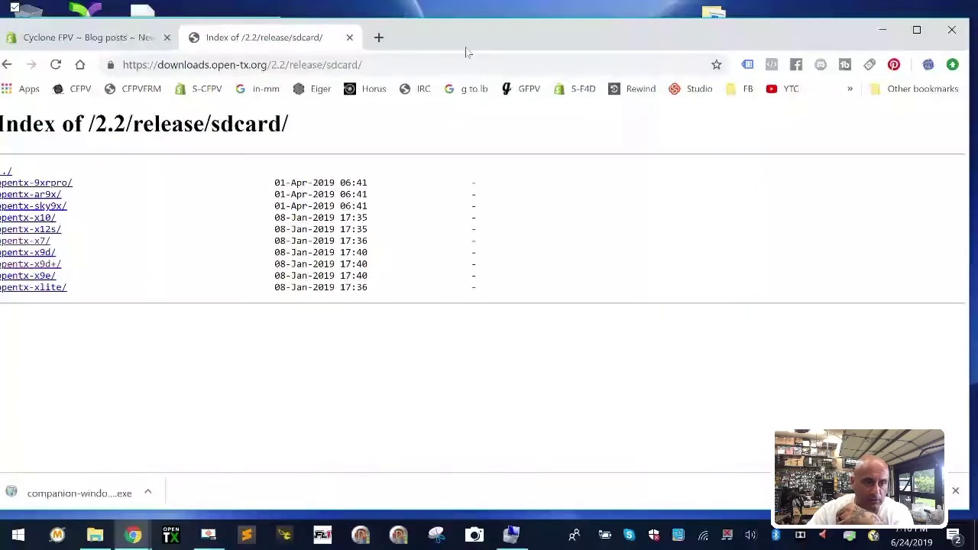
Step: Copy the link address of the opentx-x9d+ folder in the SD card directory
{"action": "left_click_drag", "start_coordinate": [467, 52], "coordinate": [495, 47]}
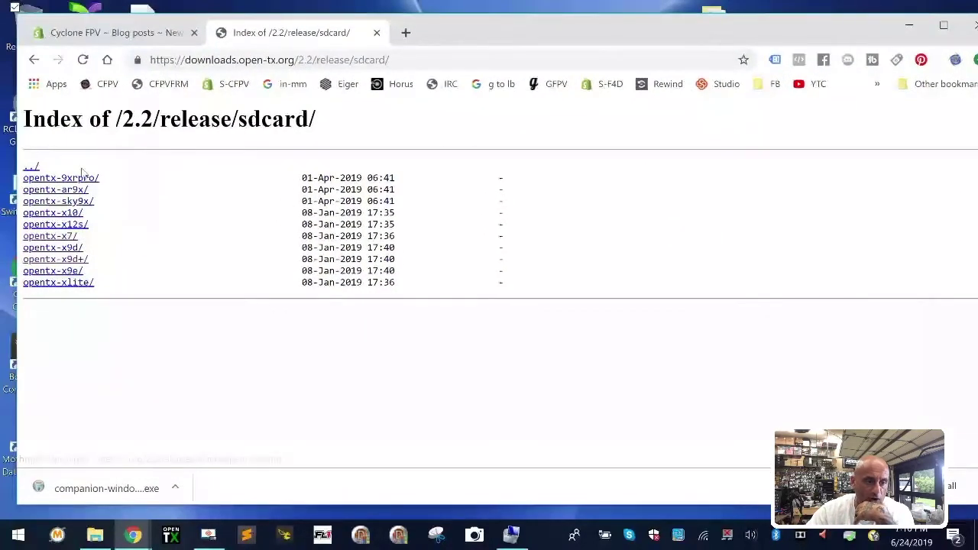
{"action": "right_click", "coordinate": [68, 263]}
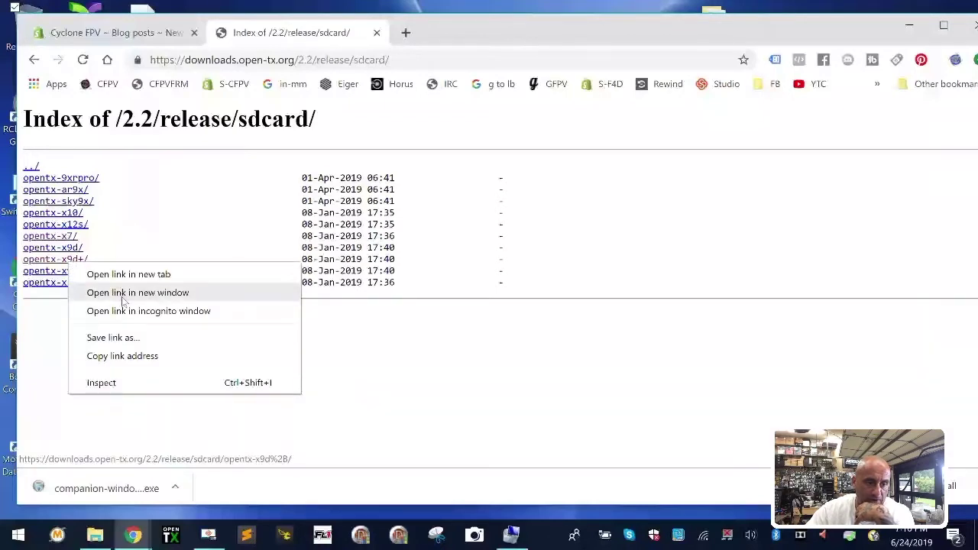
{"action": "left_click", "coordinate": [131, 356]}
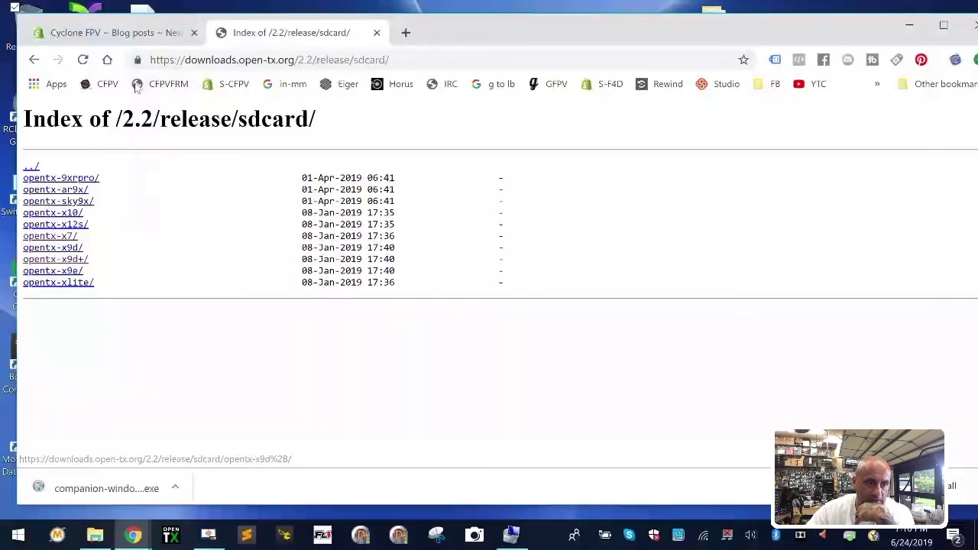
Step: Add an indented sub-bullet reading "X9D+ Card Contents Link" below the SD Card Contents line in the blog post
{"action": "left_click", "coordinate": [118, 32]}
{"action": "left_click", "coordinate": [539, 328]}
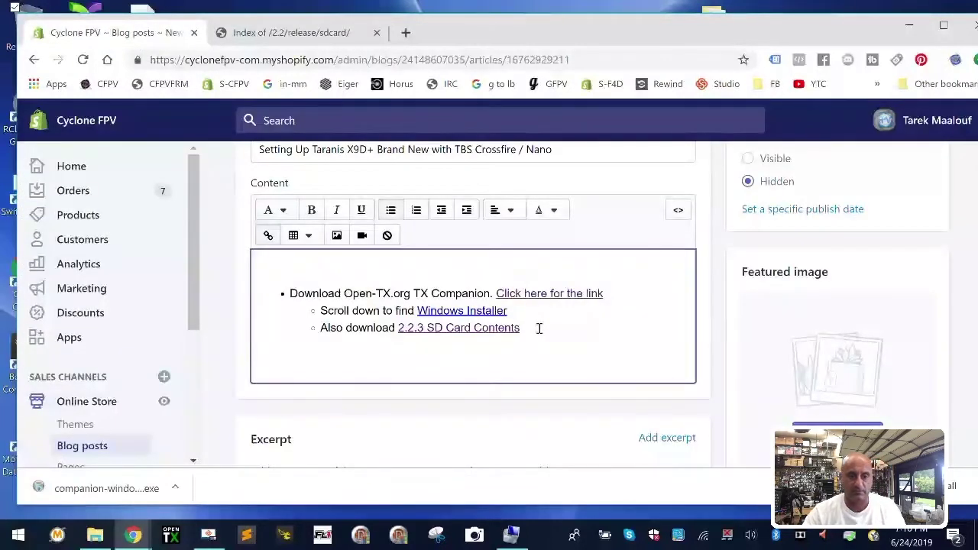
{"action": "key", "text": "Return"}
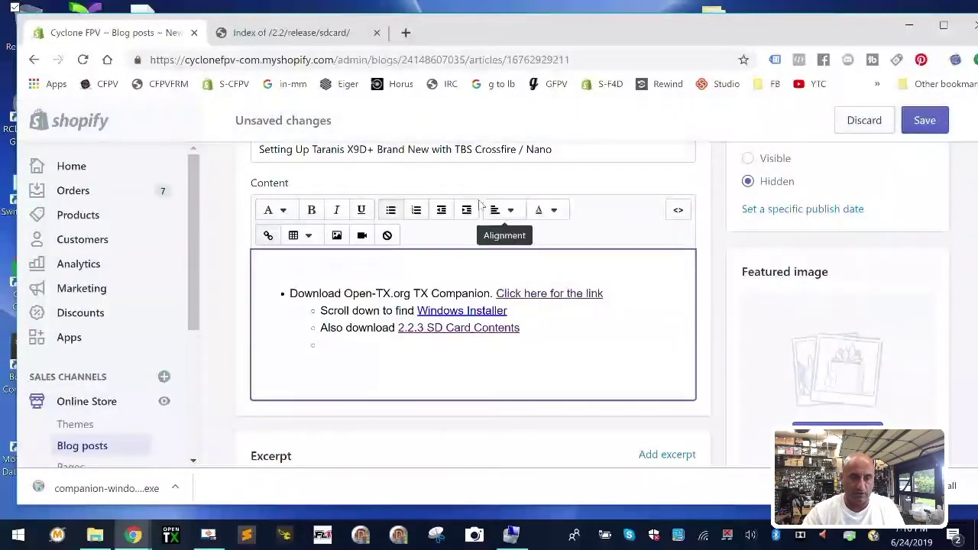
{"action": "left_click", "coordinate": [467, 209]}
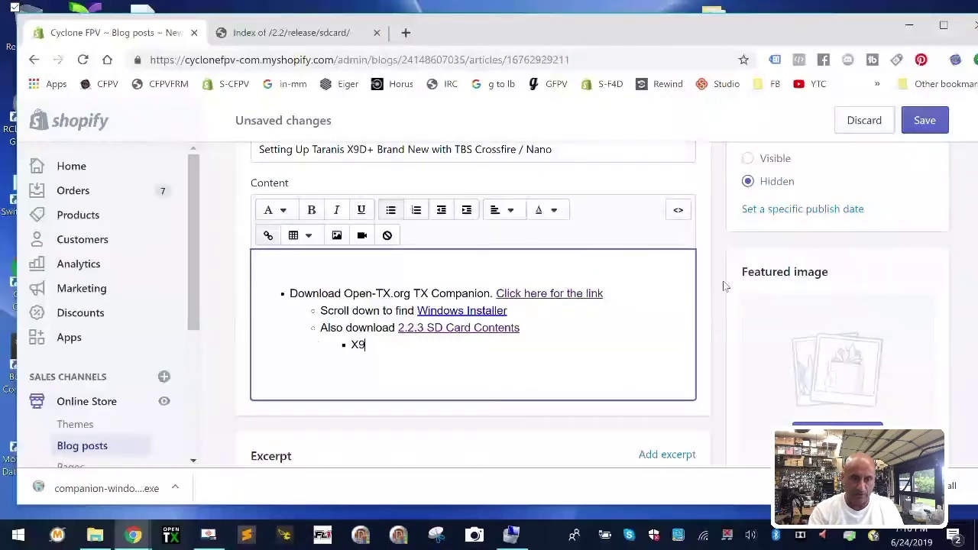
{"action": "type", "text": "+ Ca"}
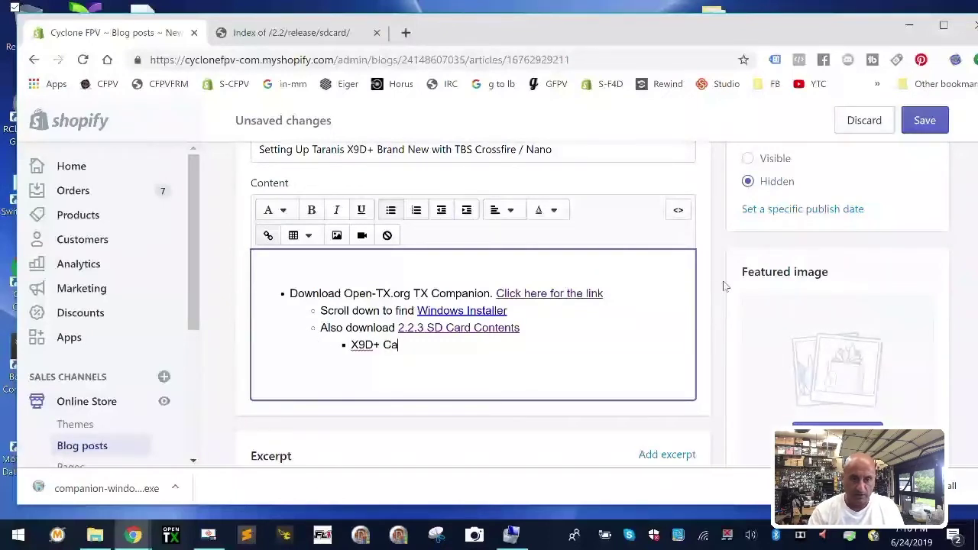
{"action": "type", "text": "rd Contents Lin"}
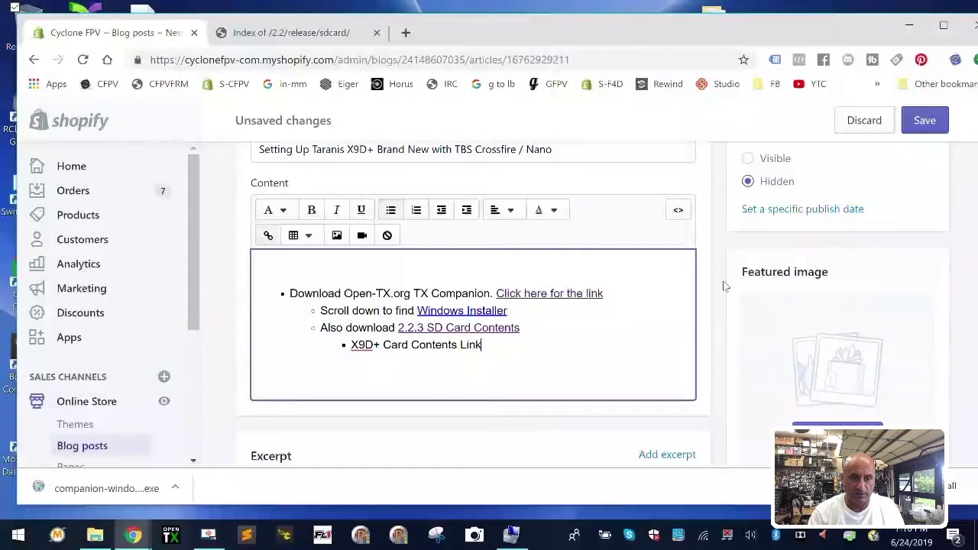
{"action": "type", "text": "k"}
Step: Link the "X9D+ Card Contents Link" text to the copied folder address, opening in a new window
{"action": "left_click_drag", "start_coordinate": [483, 344], "coordinate": [352, 344]}
{"action": "left_click", "coordinate": [268, 235]}
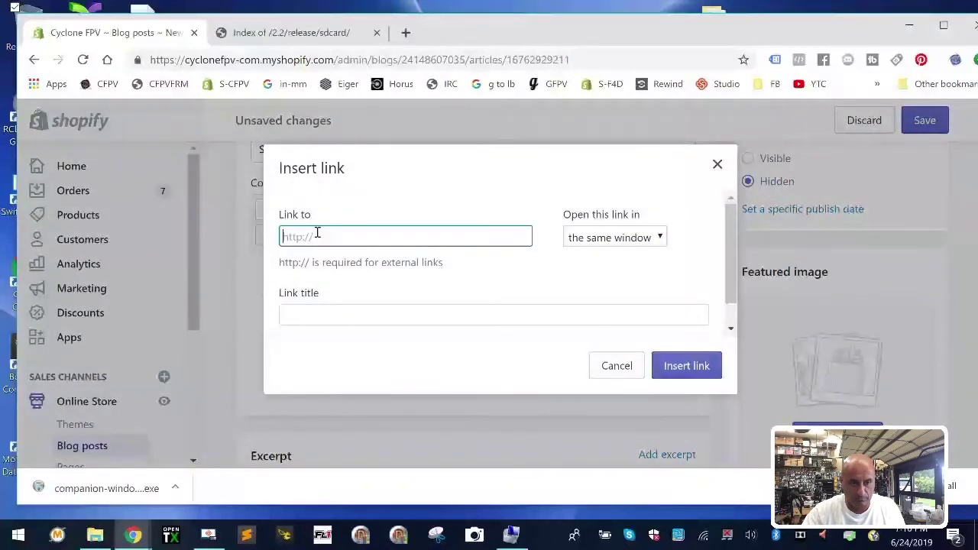
{"action": "left_click", "coordinate": [398, 238]}
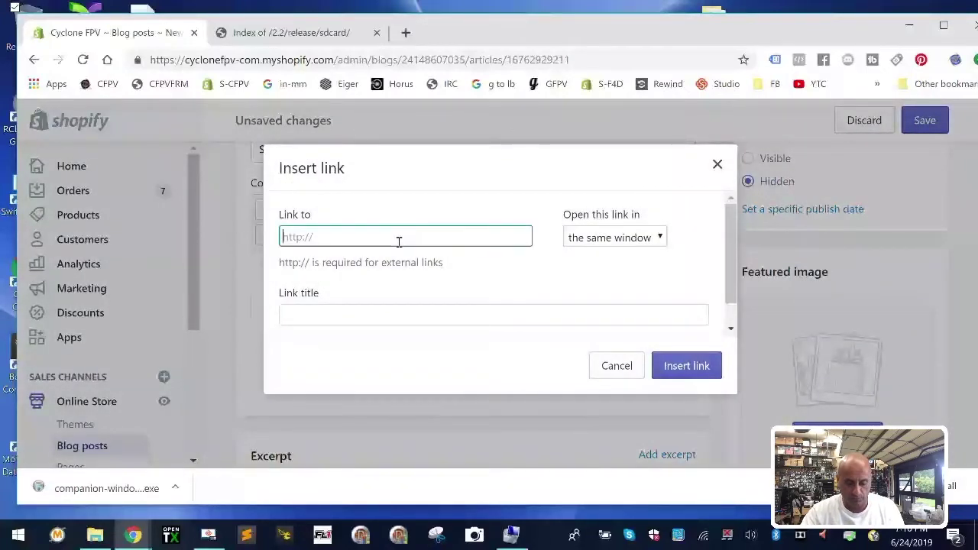
{"action": "key", "text": "ctrl+v"}
{"action": "left_click", "coordinate": [614, 237]}
{"action": "left_click", "coordinate": [605, 283]}
{"action": "left_click", "coordinate": [688, 367]}
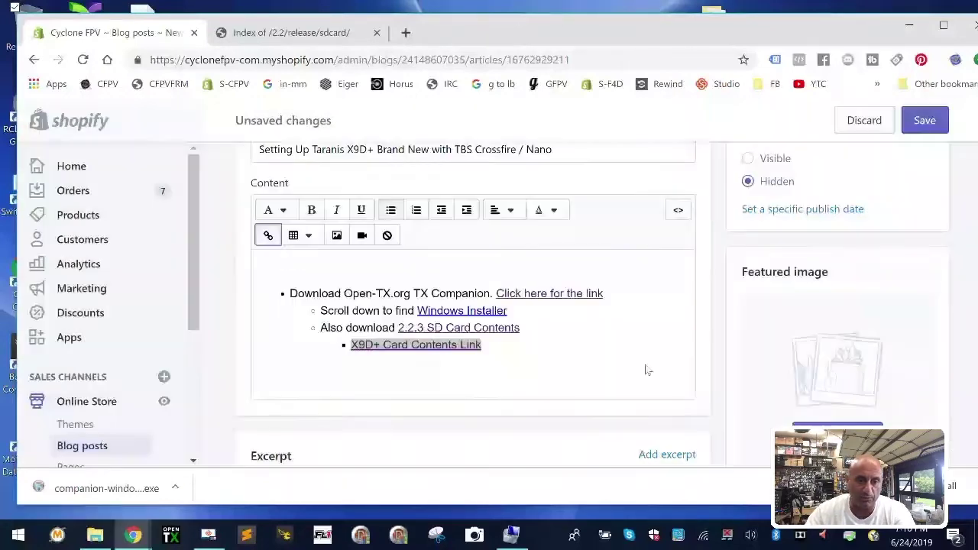
{"action": "left_click", "coordinate": [522, 334]}
Step: Open the opentx-x9d+ folder in the SD card directory and copy the link address of sdcard-taranis-x9-2.2V0018.zip
{"action": "left_click", "coordinate": [290, 32]}
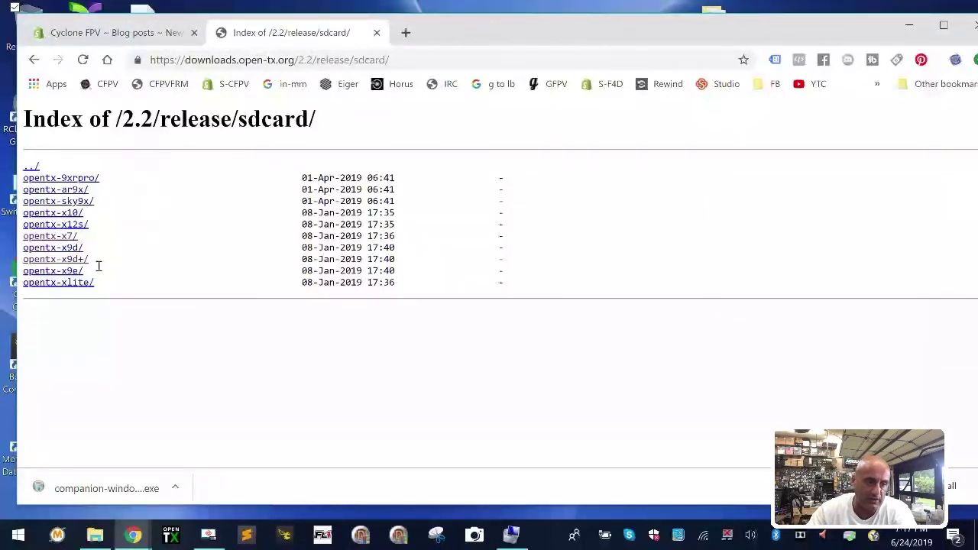
{"action": "left_click", "coordinate": [57, 261]}
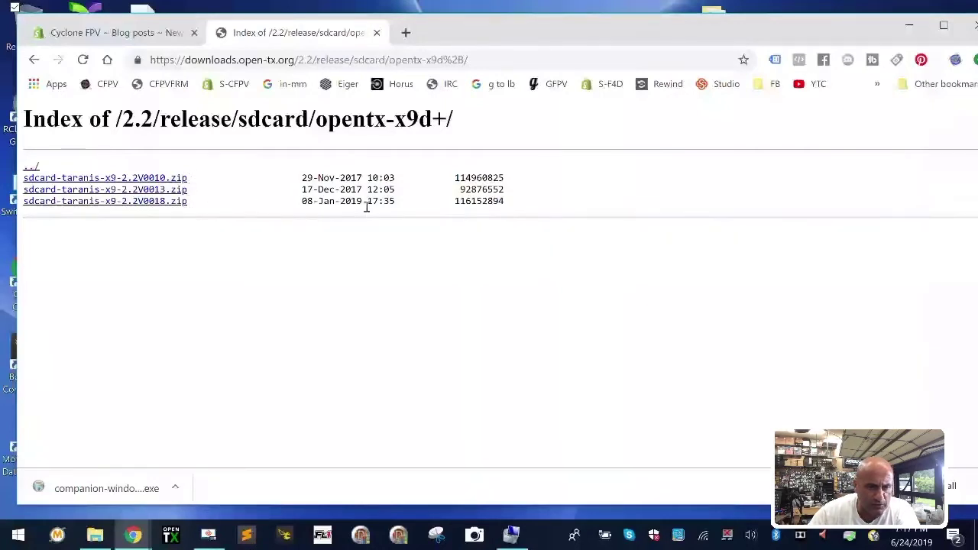
{"action": "right_click", "coordinate": [151, 208]}
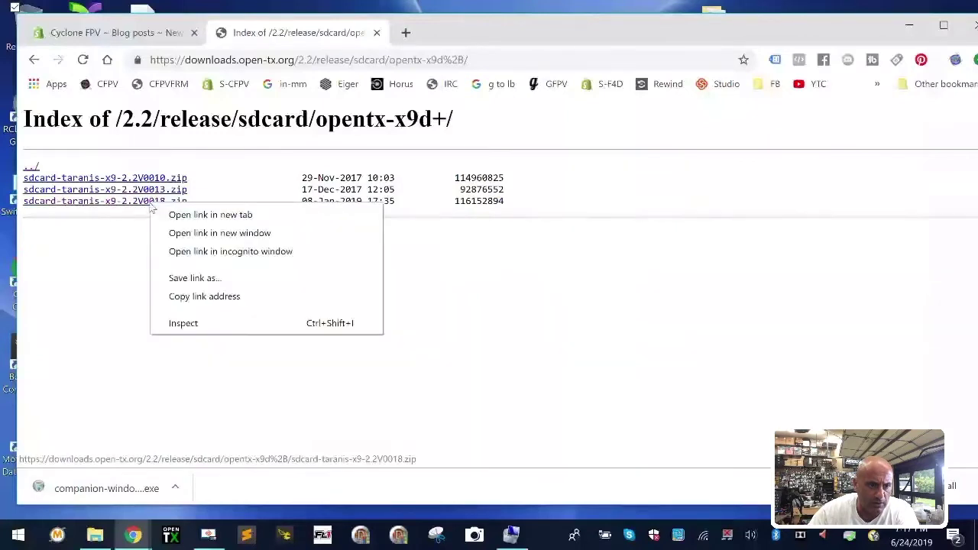
{"action": "left_click", "coordinate": [193, 296]}
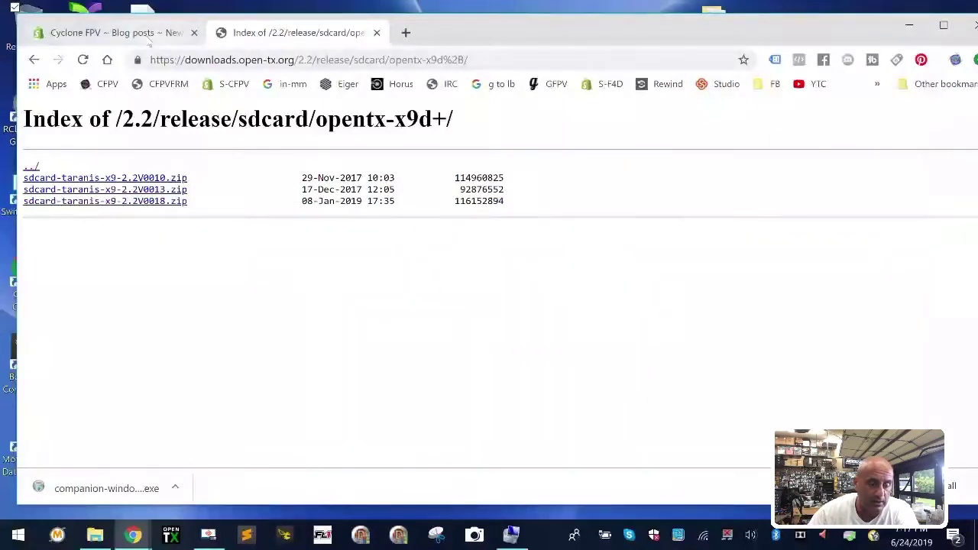
Step: Add a further-indented sub-bullet reading "January 8th 2019 Release" under the X9D+ Card Contents Link line in the blog post
{"action": "left_click", "coordinate": [145, 32]}
{"action": "key", "text": "Return"}
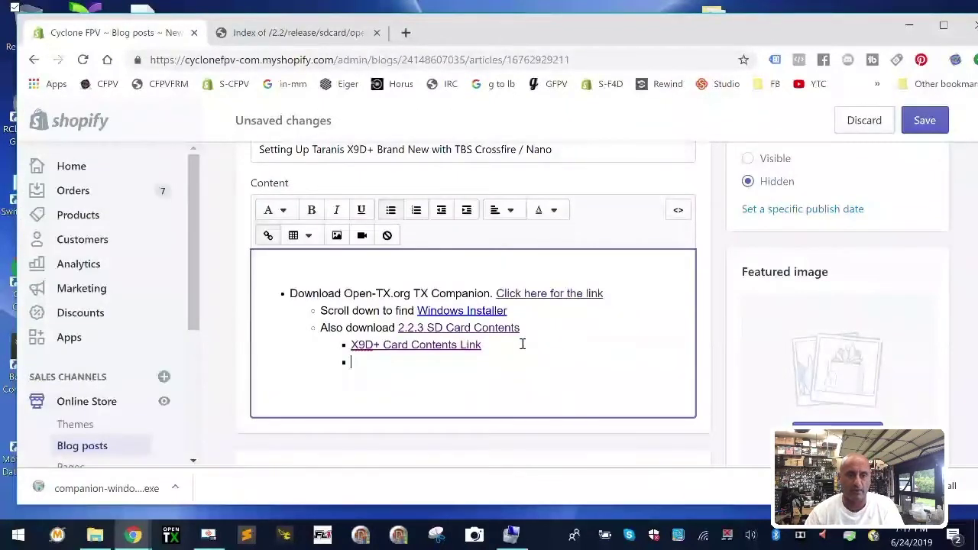
{"action": "left_click", "coordinate": [466, 210]}
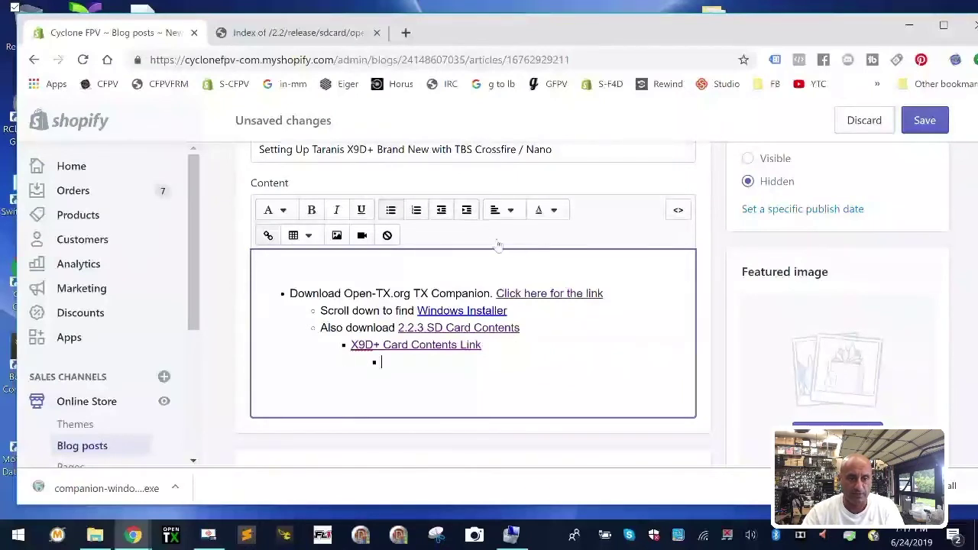
{"action": "type", "text": "January 8th 2019 Release"}
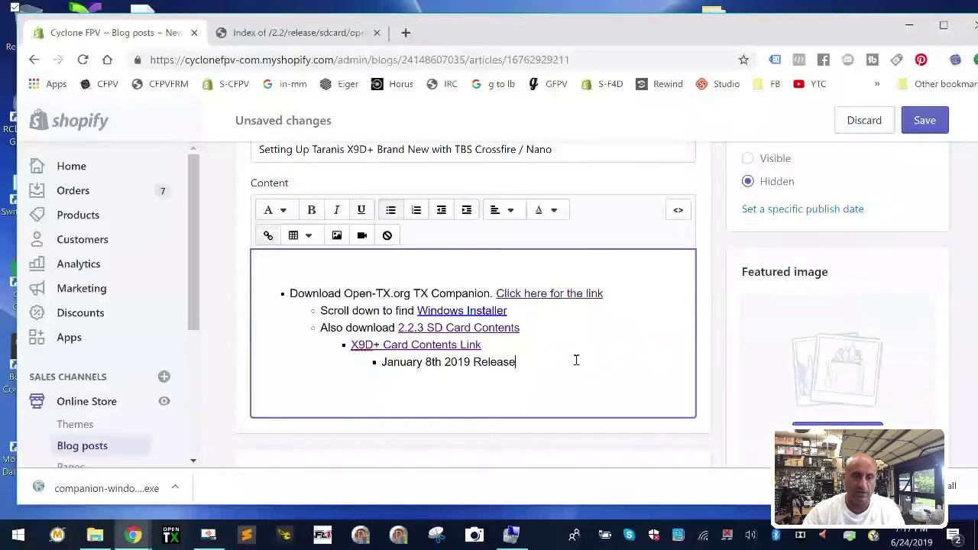
Step: Link the "January 8th 2019 Release" text to the copied zip address, opening in a new window
{"action": "left_click_drag", "start_coordinate": [548, 366], "coordinate": [384, 369]}
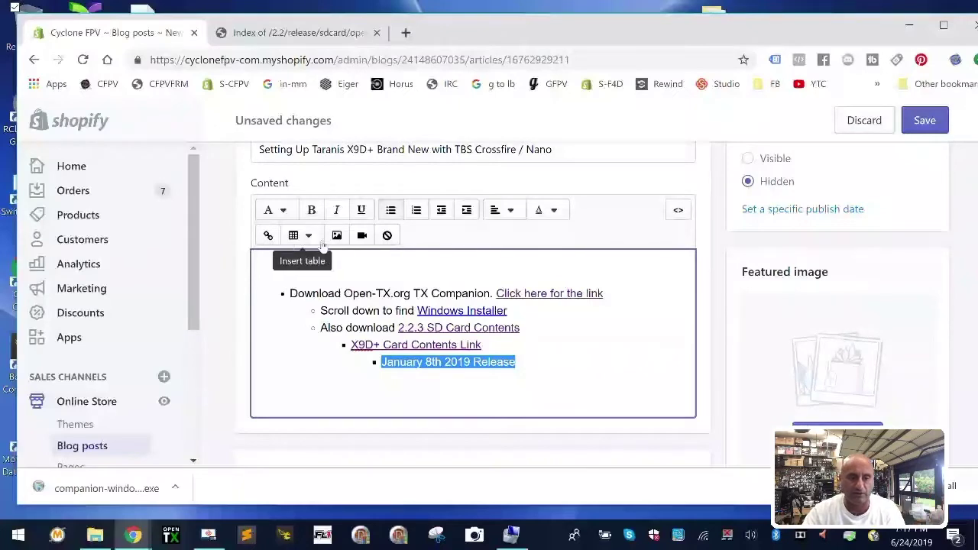
{"action": "left_click", "coordinate": [269, 235]}
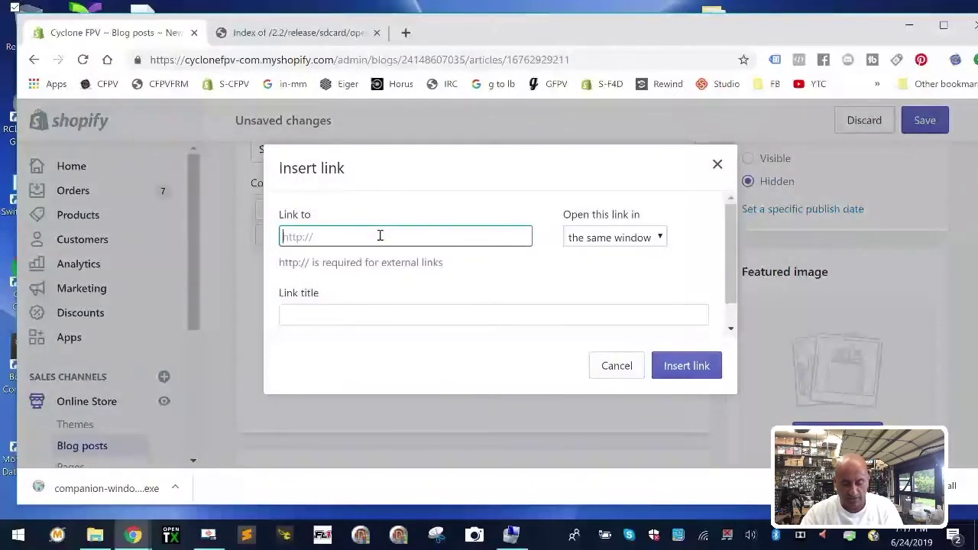
{"action": "key", "text": "ctrl+v"}
{"action": "left_click", "coordinate": [613, 239]}
{"action": "left_click", "coordinate": [615, 282]}
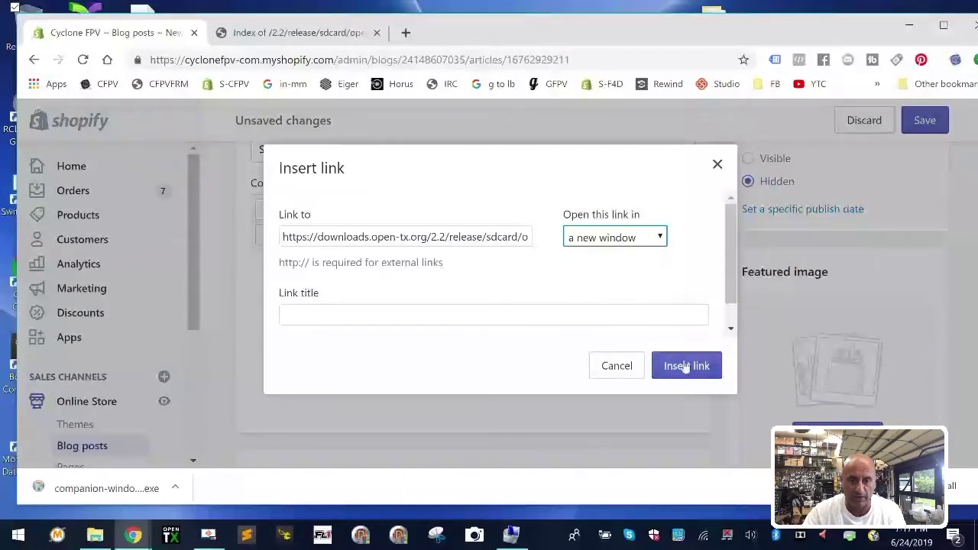
{"action": "left_click", "coordinate": [686, 365]}
{"action": "left_click", "coordinate": [579, 366]}
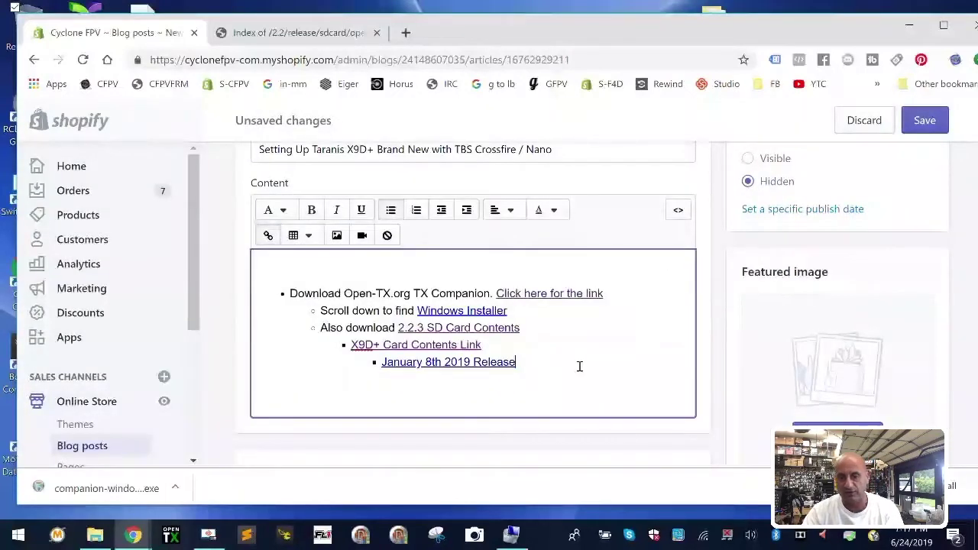
Step: Add an empty bullet after the January release line, outdented one level to match the X9D+ Card Contents Link bullet
{"action": "key", "text": "Return"}
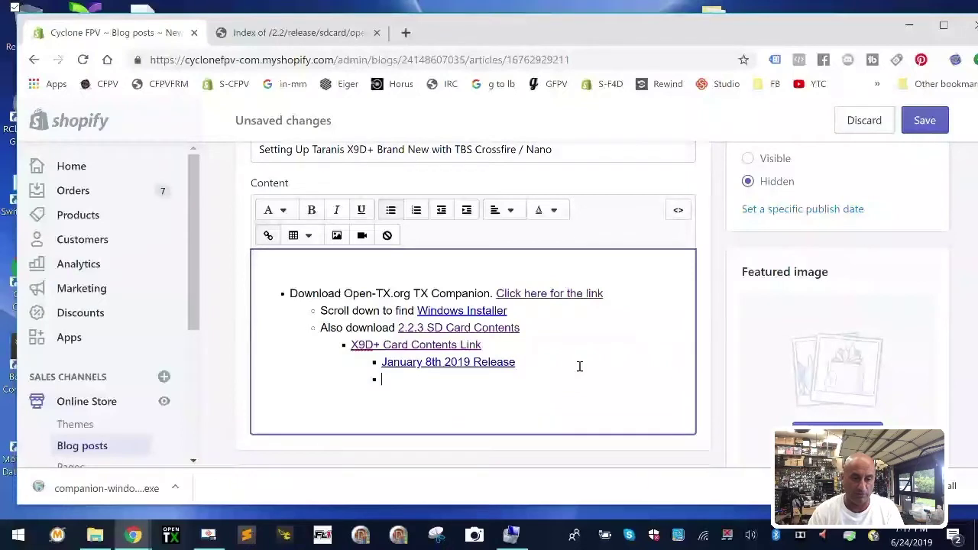
{"action": "key", "text": "shift+Tab"}
{"action": "left_click", "coordinate": [557, 376]}
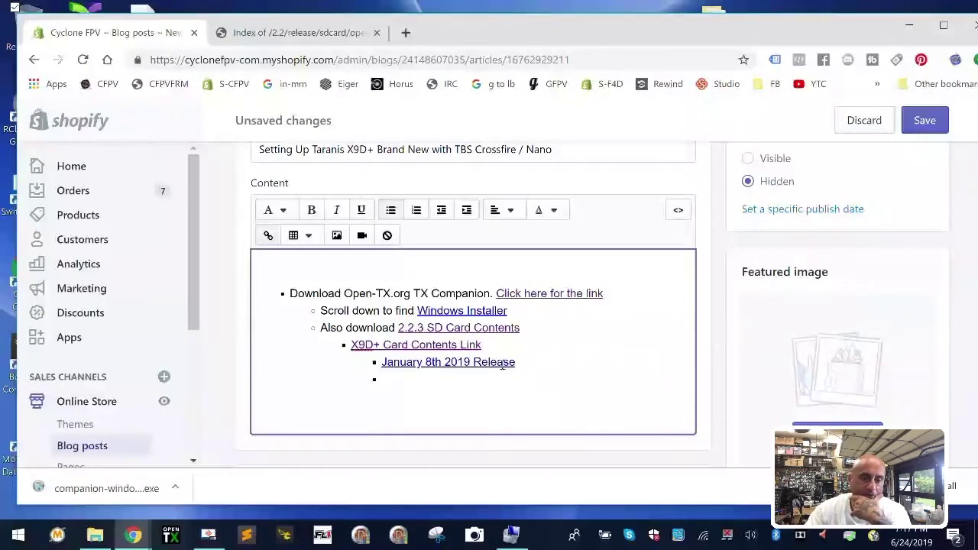
{"action": "left_click", "coordinate": [442, 216]}
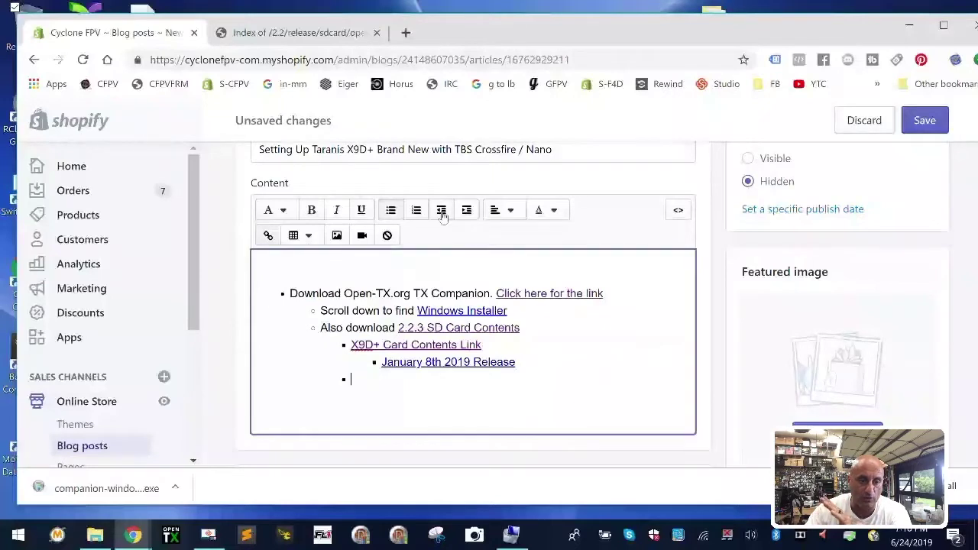
Step: Download sdcard-taranis-x9-2.2V0018.zip from the opentx-x9d+ directory and launch OpenTX Companion
{"action": "left_click", "coordinate": [317, 34]}
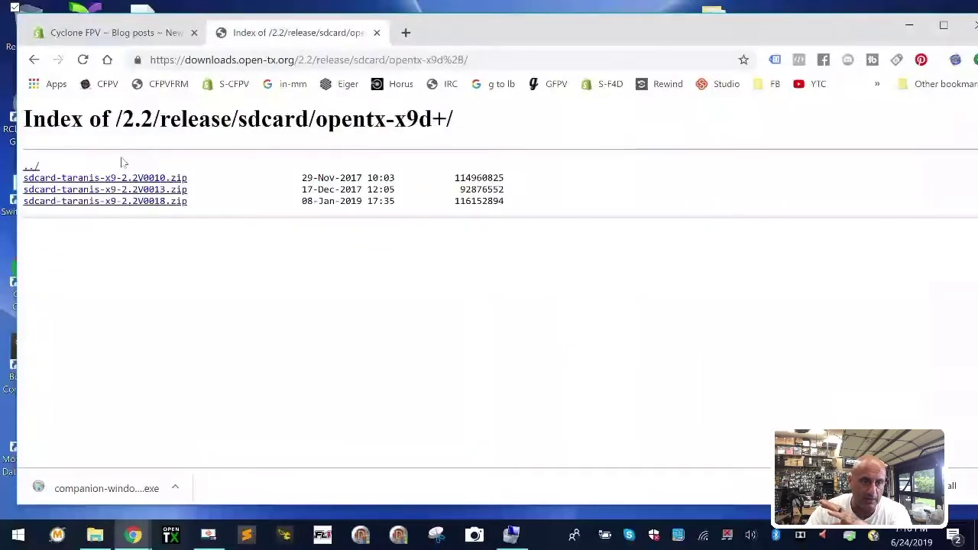
{"action": "left_click", "coordinate": [145, 201]}
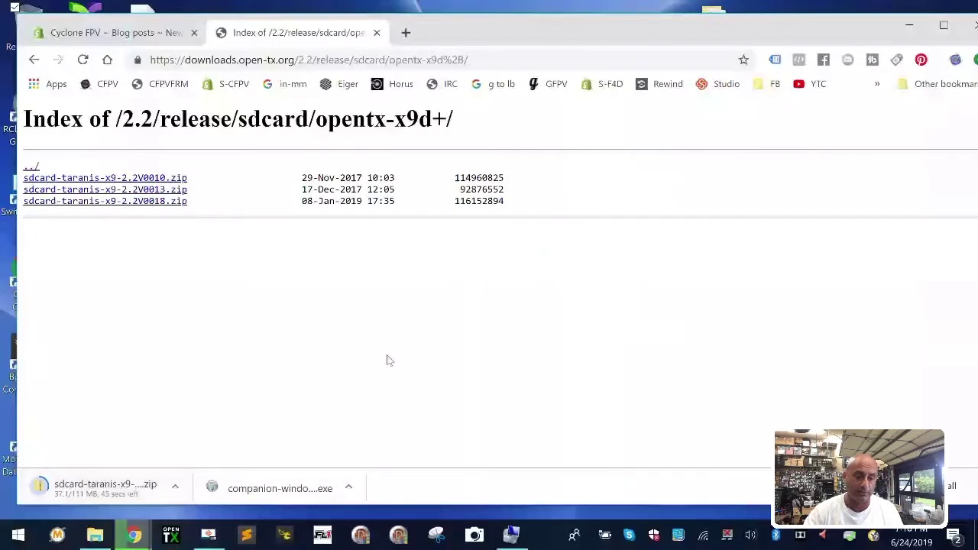
{"action": "left_click", "coordinate": [171, 535]}
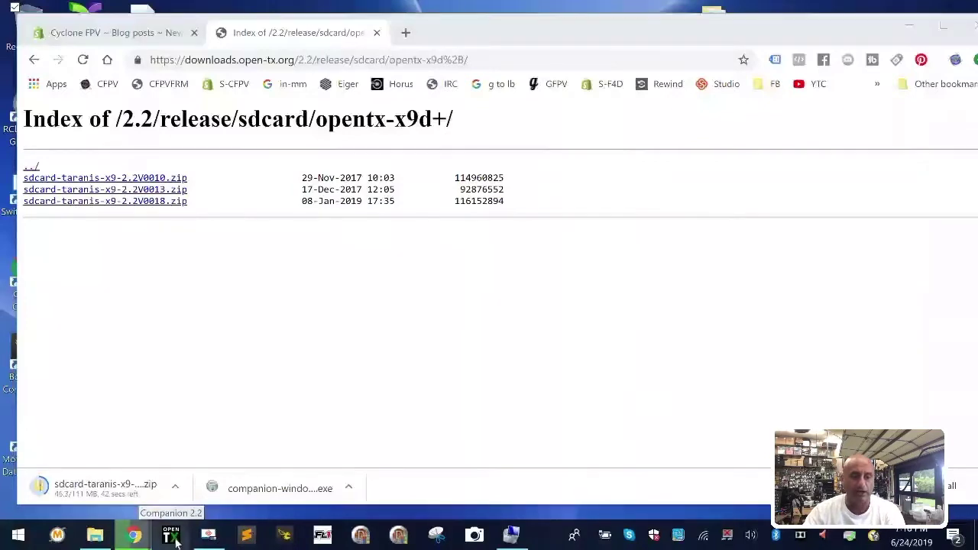
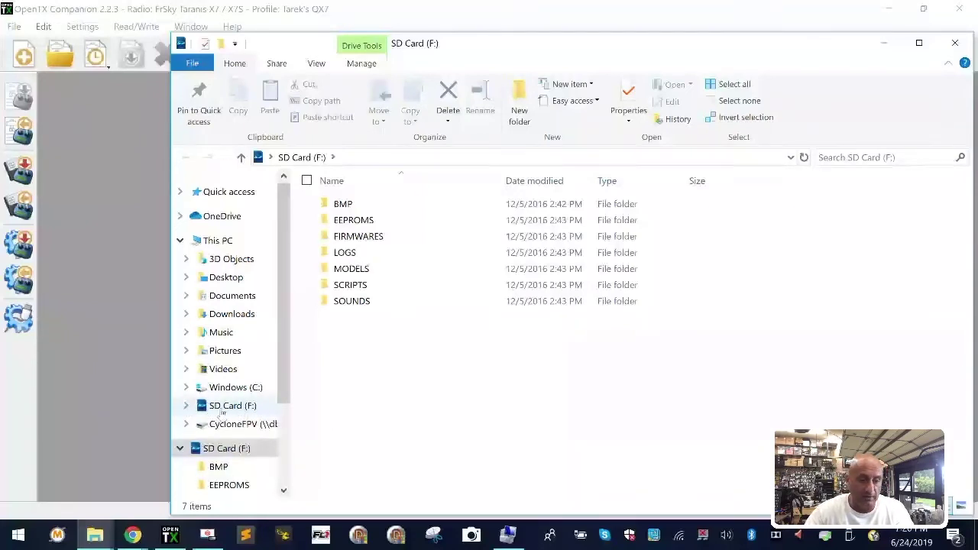
Step: Quick-format SD Card (F:) with the FAT32 file system, and open the drive in File Explorer to check its contents
{"action": "right_click", "coordinate": [221, 414]}
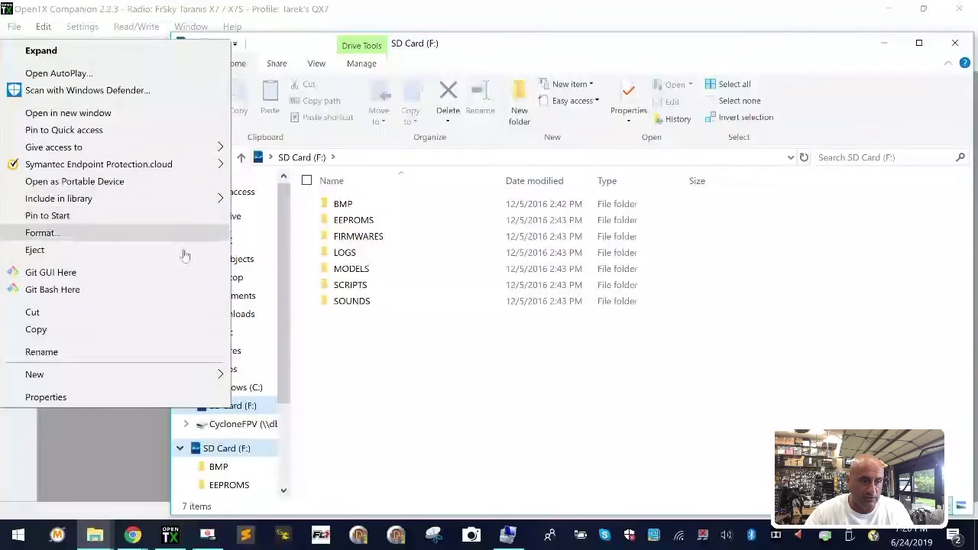
{"action": "left_click", "coordinate": [155, 230]}
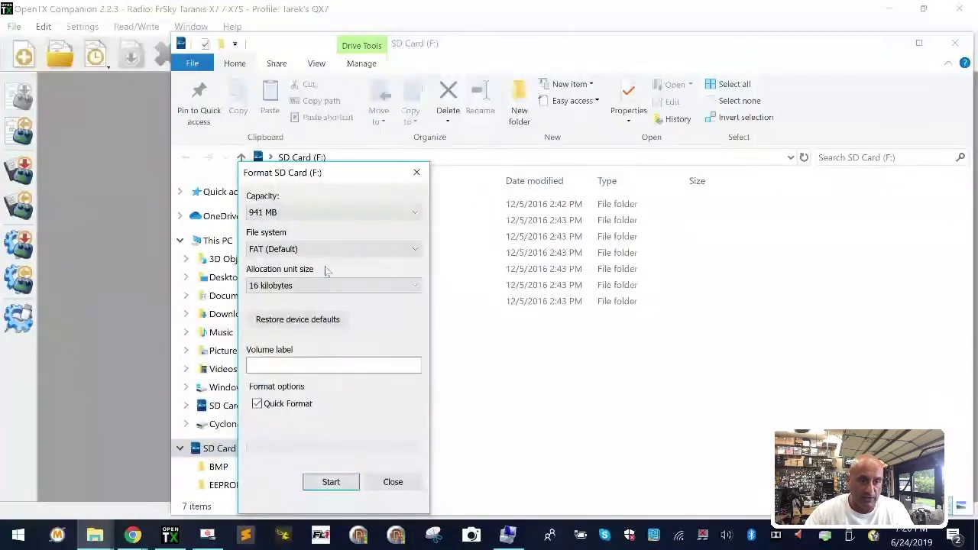
{"action": "left_click", "coordinate": [269, 249]}
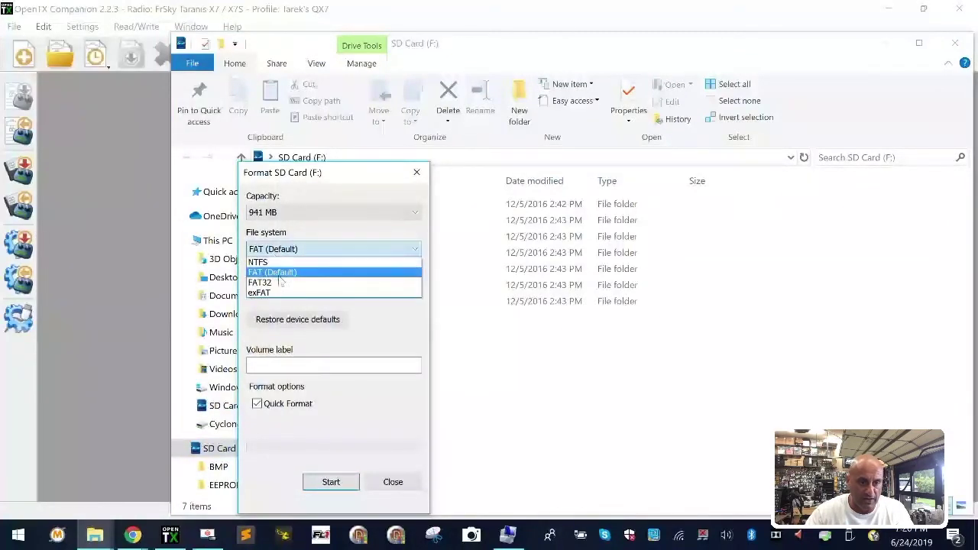
{"action": "left_click", "coordinate": [287, 283]}
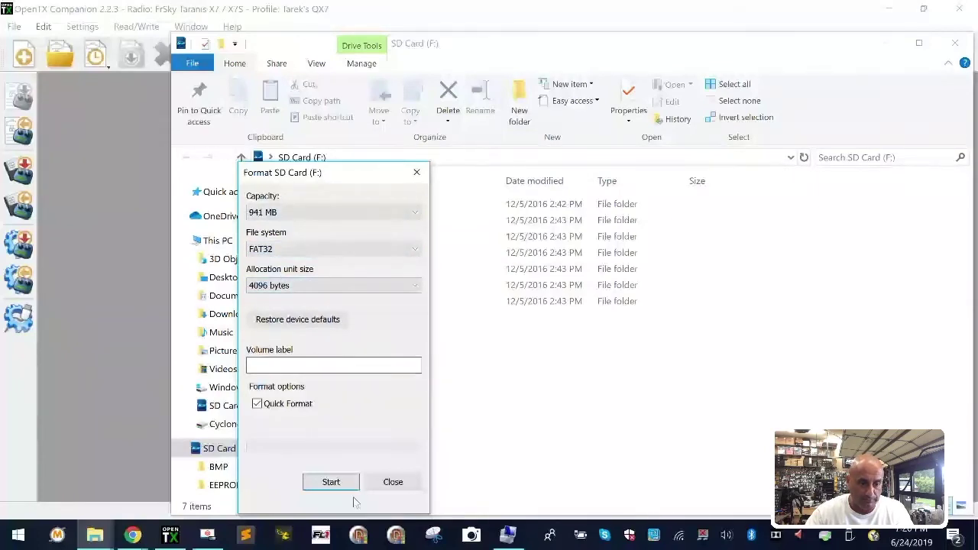
{"action": "left_click", "coordinate": [328, 483]}
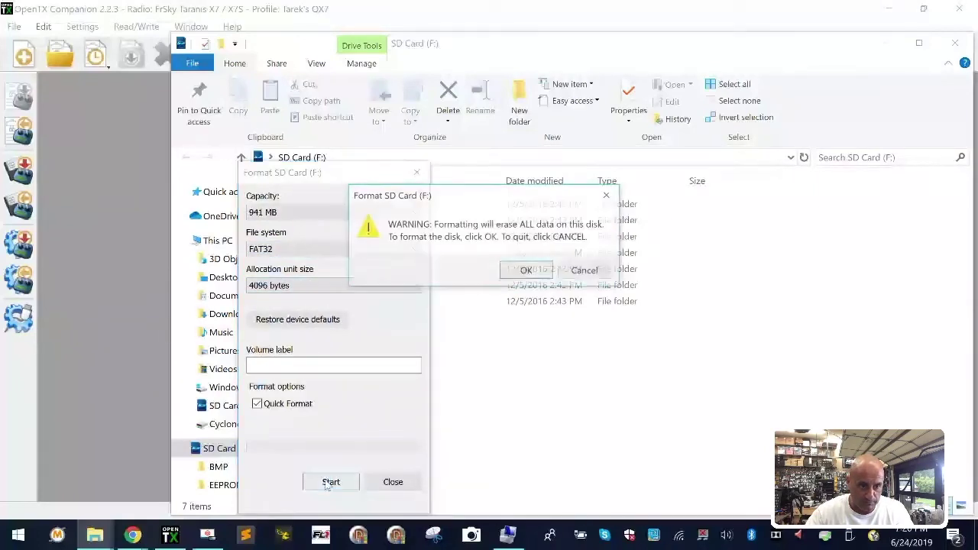
{"action": "left_click", "coordinate": [515, 275]}
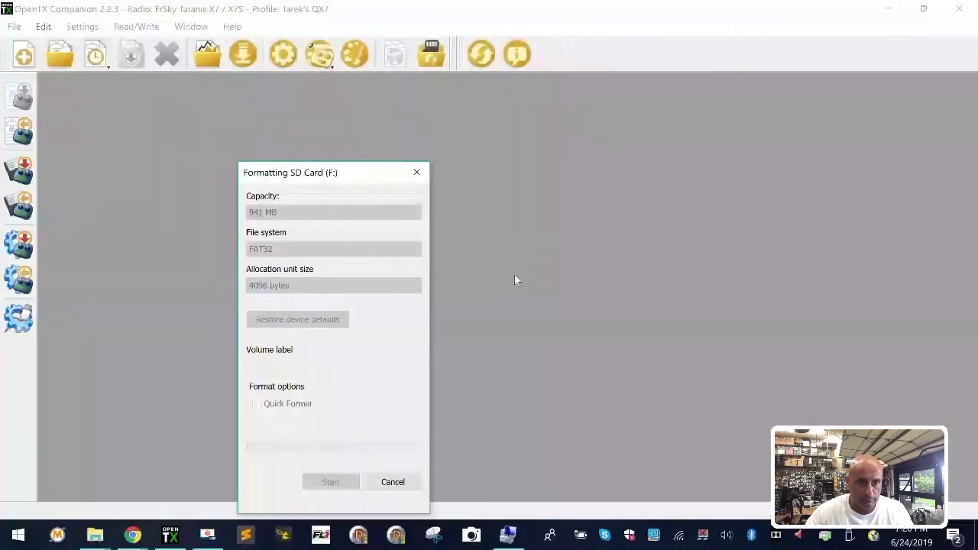
{"action": "left_click", "coordinate": [585, 266]}
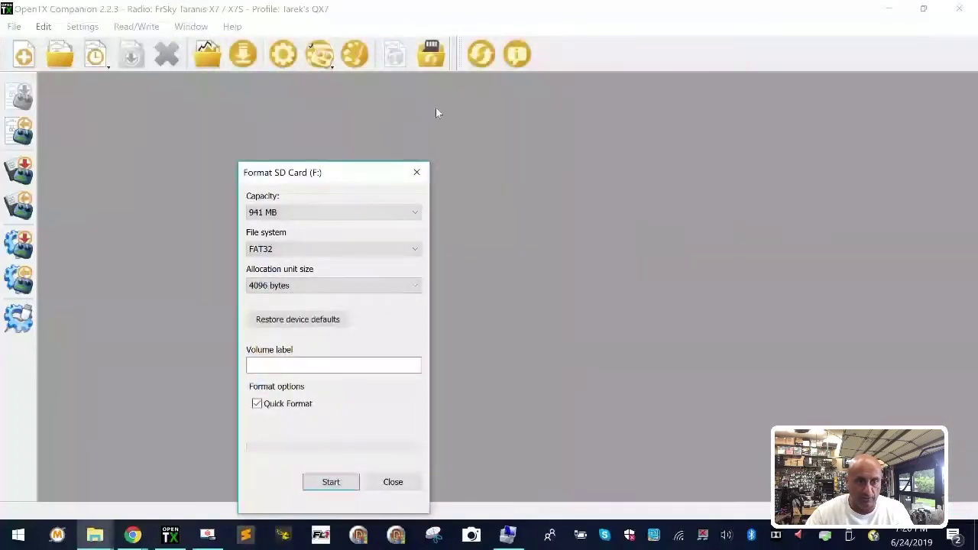
{"action": "left_click", "coordinate": [416, 172]}
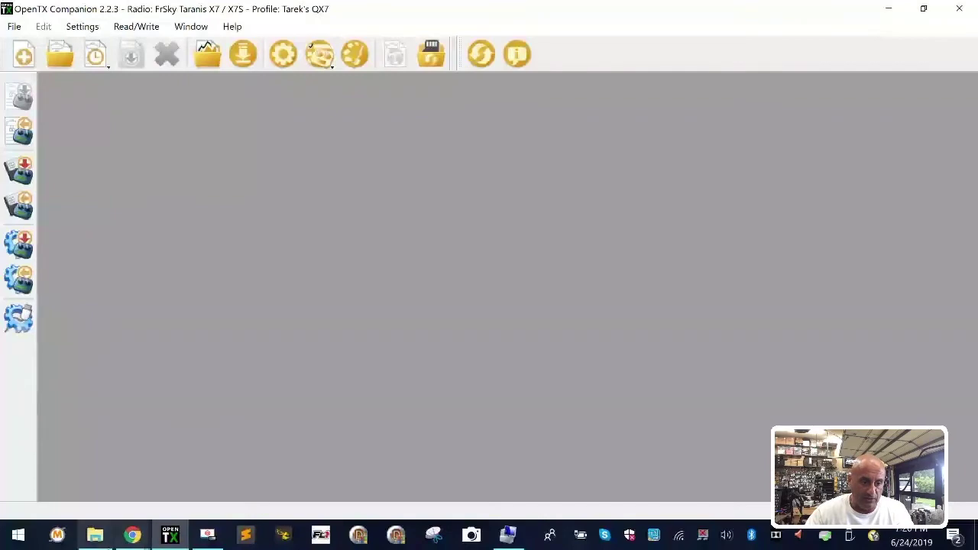
{"action": "left_click", "coordinate": [94, 534]}
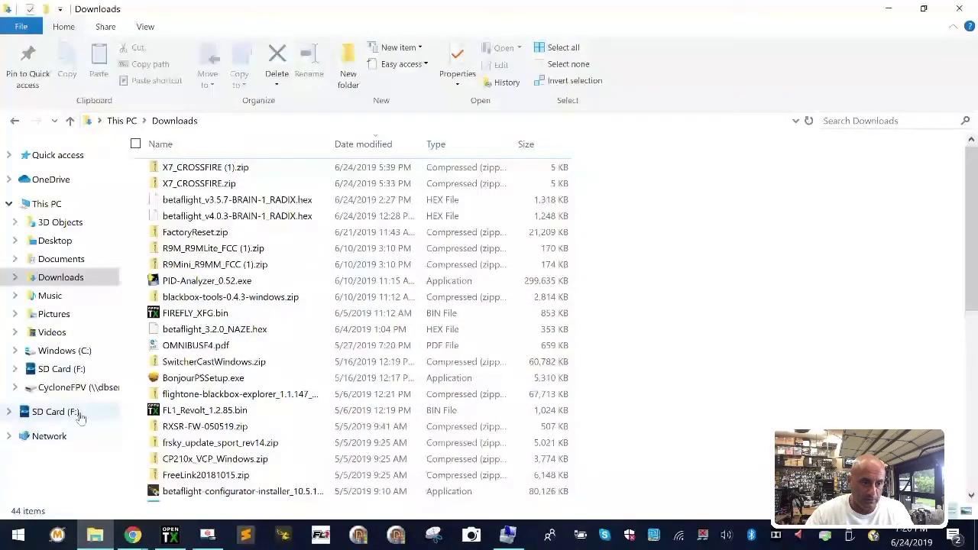
{"action": "left_click", "coordinate": [55, 412]}
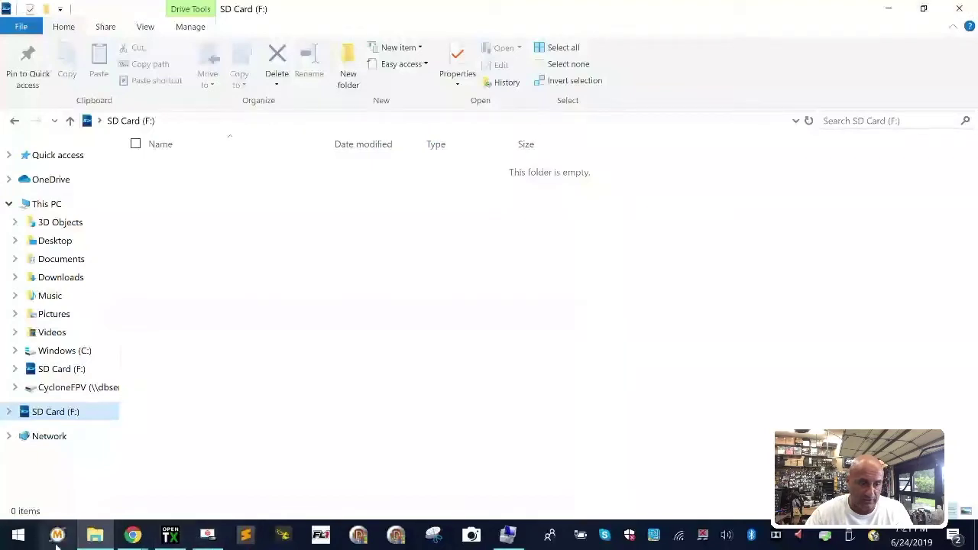
Step: Show the downloaded sdcard-taranis-x9-2.2V0018.zip in its folder from the Chrome window and copy the file
{"action": "mouse_move", "coordinate": [133, 535]}
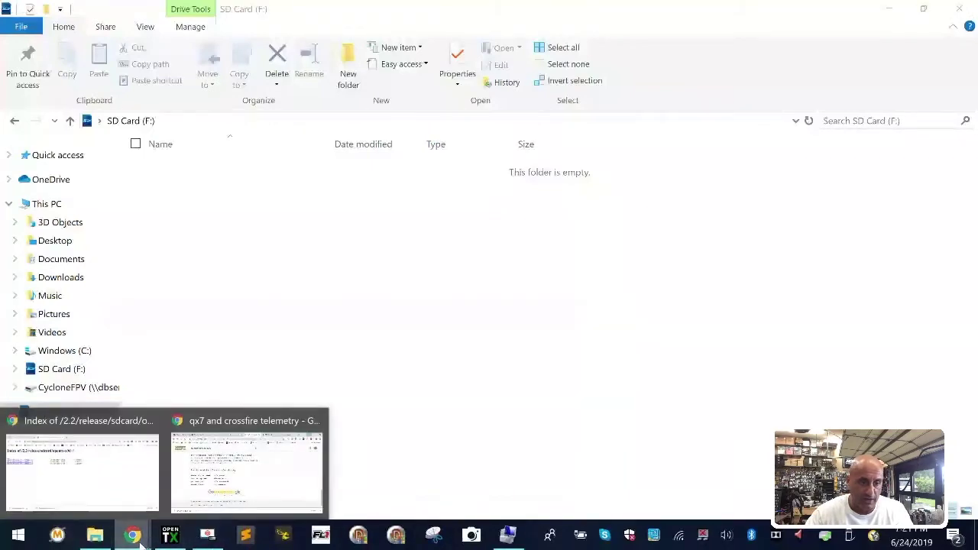
{"action": "left_click", "coordinate": [226, 517]}
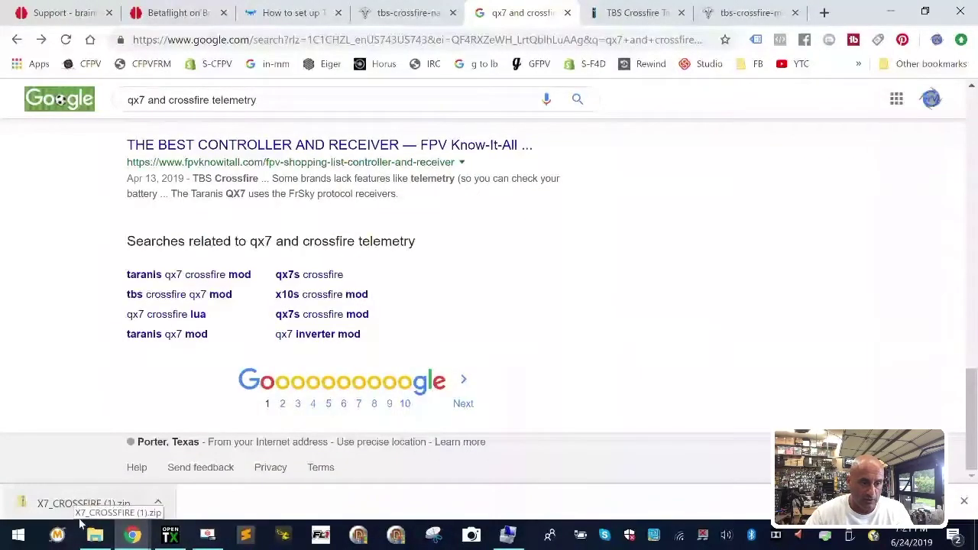
{"action": "mouse_move", "coordinate": [133, 535]}
{"action": "left_click", "coordinate": [102, 494]}
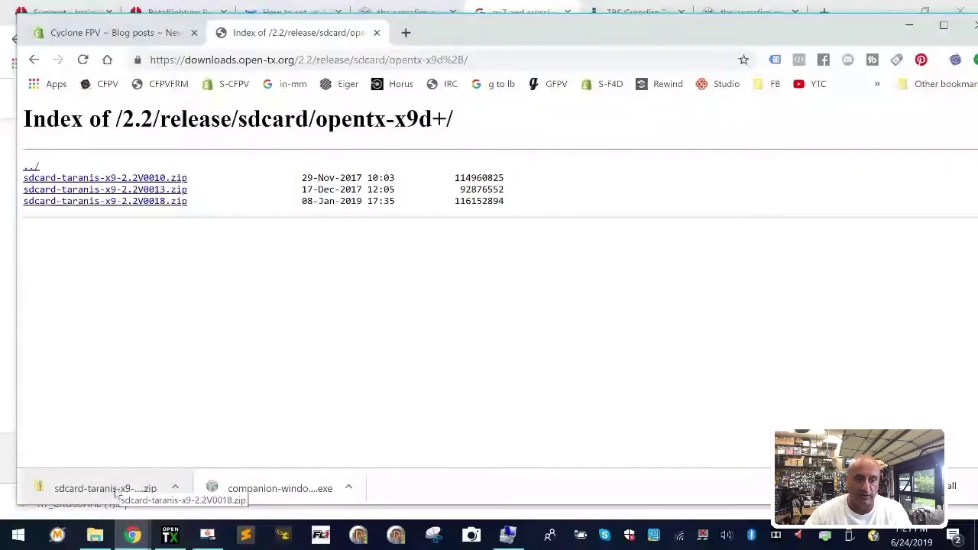
{"action": "left_click", "coordinate": [176, 489]}
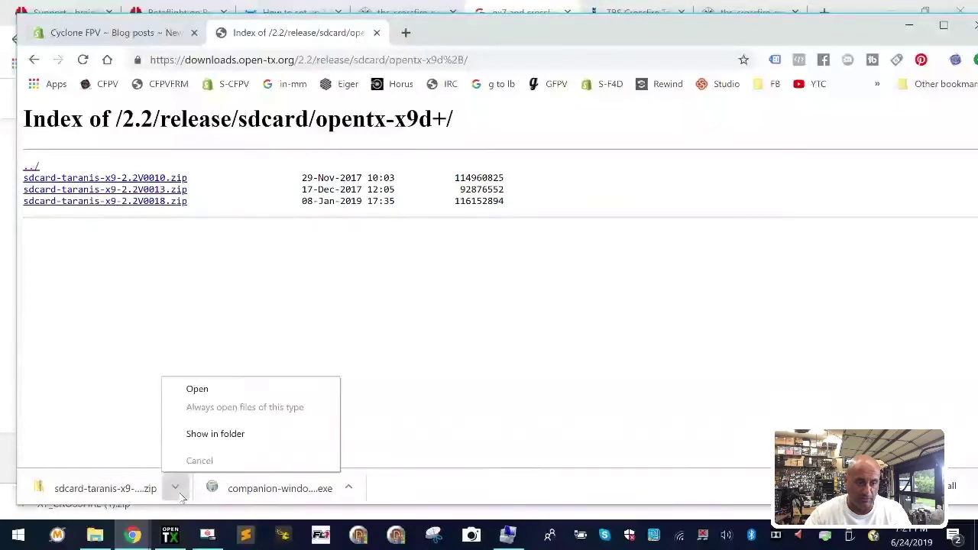
{"action": "left_click", "coordinate": [233, 435]}
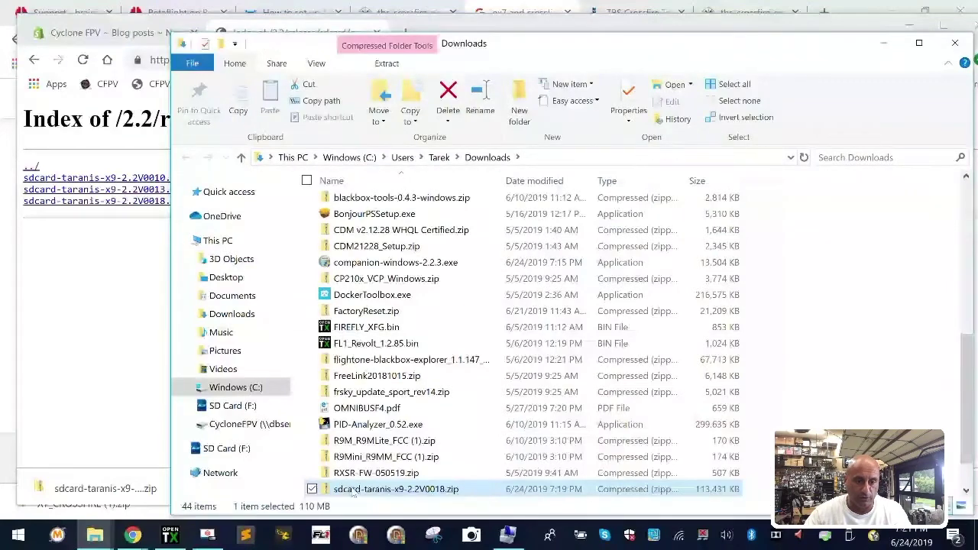
{"action": "right_click", "coordinate": [354, 490]}
{"action": "left_click", "coordinate": [196, 397]}
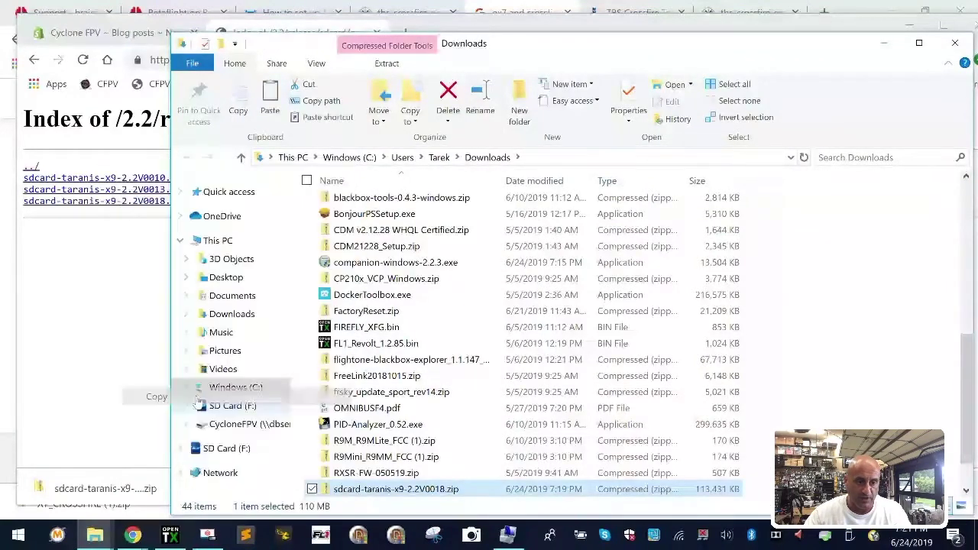
Step: Create a new folder named X9D+ in Documents
{"action": "left_click", "coordinate": [245, 297]}
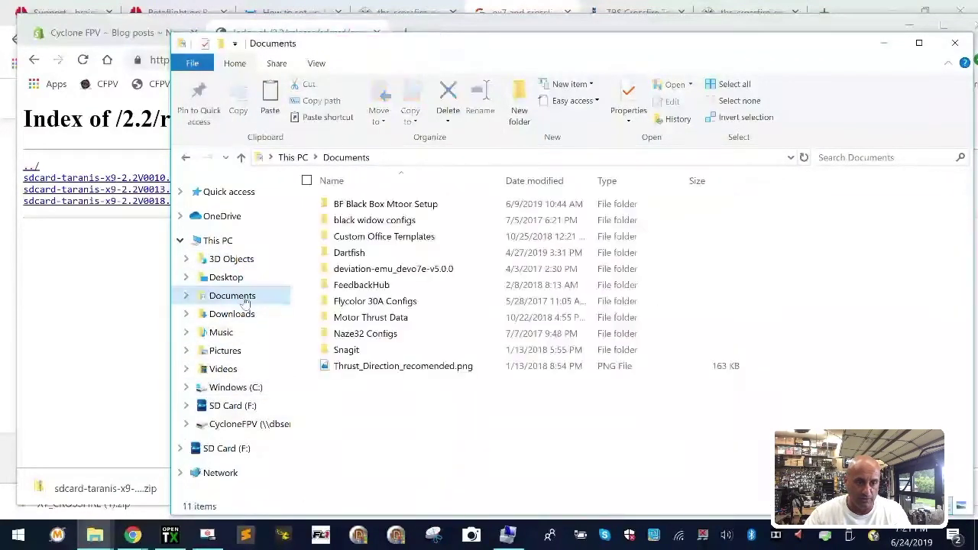
{"action": "right_click", "coordinate": [363, 432]}
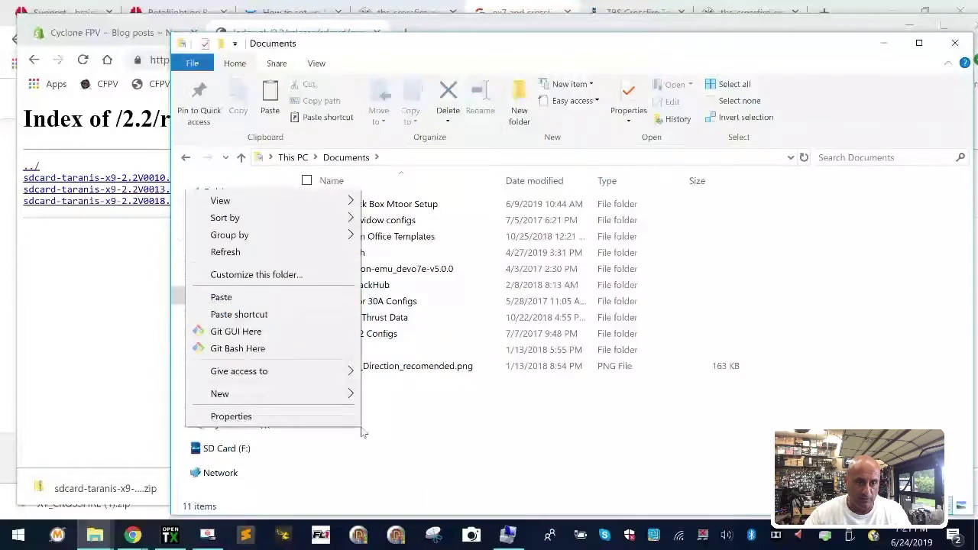
{"action": "mouse_move", "coordinate": [308, 394]}
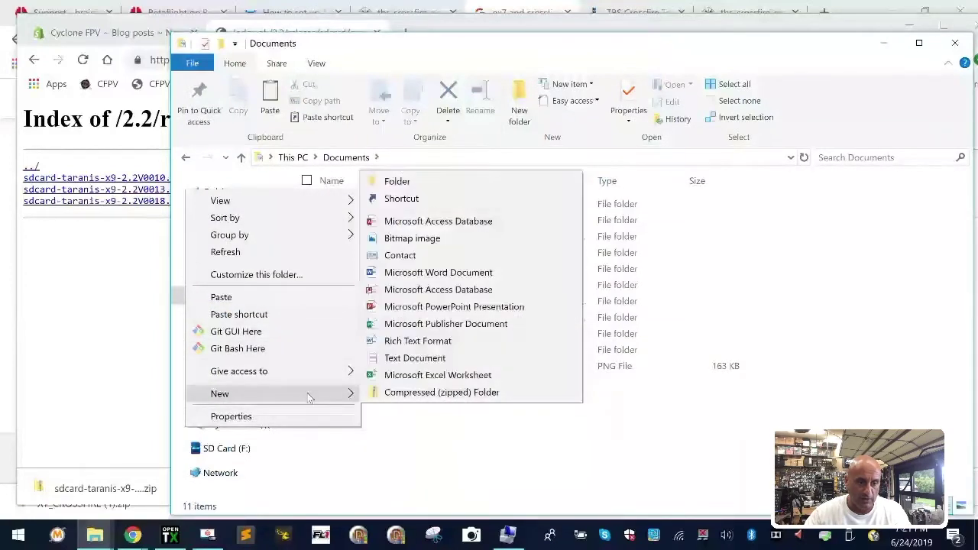
{"action": "left_click", "coordinate": [447, 181]}
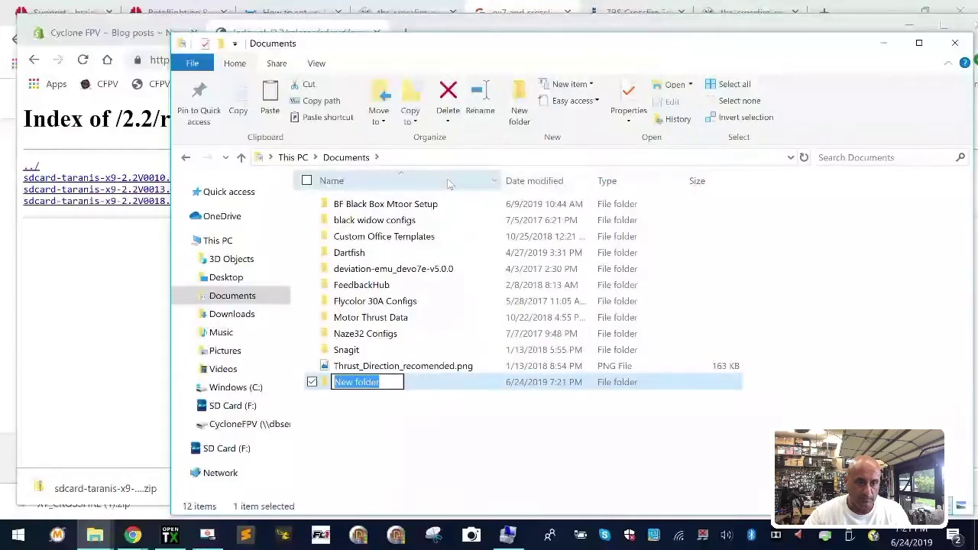
{"action": "type", "text": "X9D"}
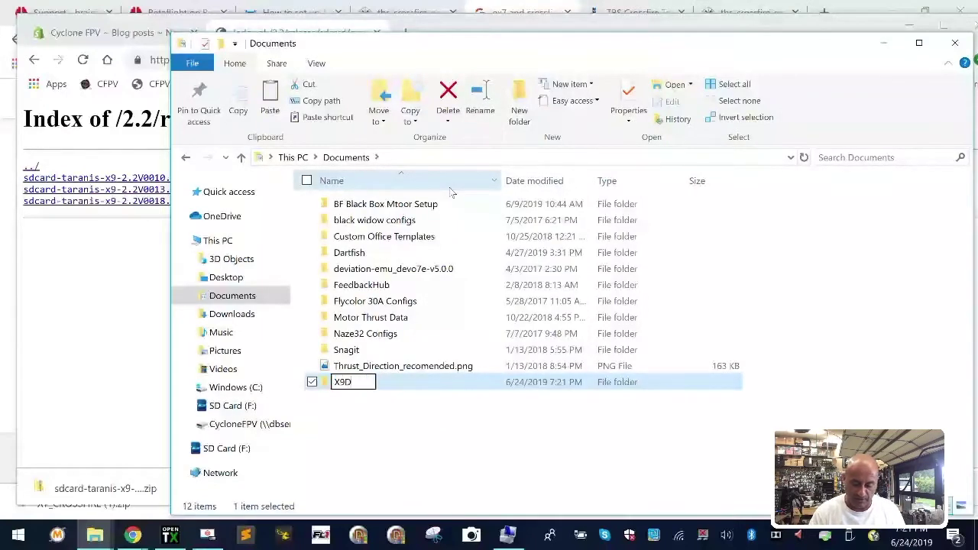
{"action": "type", "text": "+"}
{"action": "key", "text": "Return"}
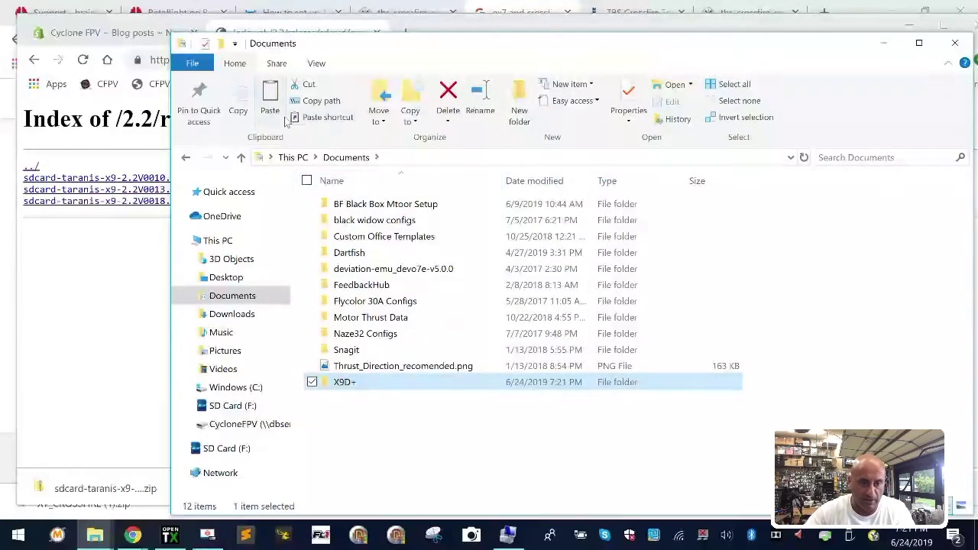
Step: Paste the copied sdcard-taranis-x9-2.2V0018.zip into the new X9D+ folder
{"action": "double_click", "coordinate": [366, 386]}
{"action": "right_click", "coordinate": [375, 255]}
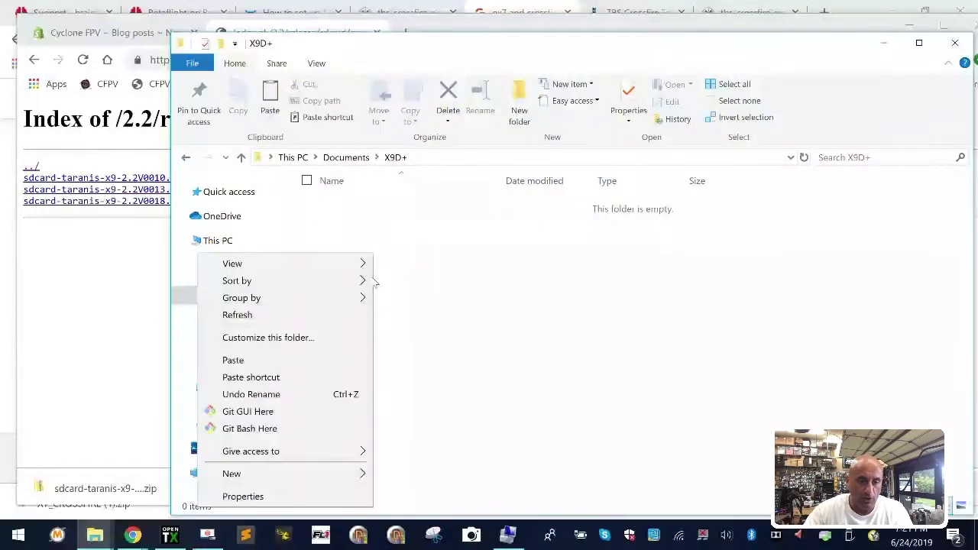
{"action": "left_click", "coordinate": [304, 361]}
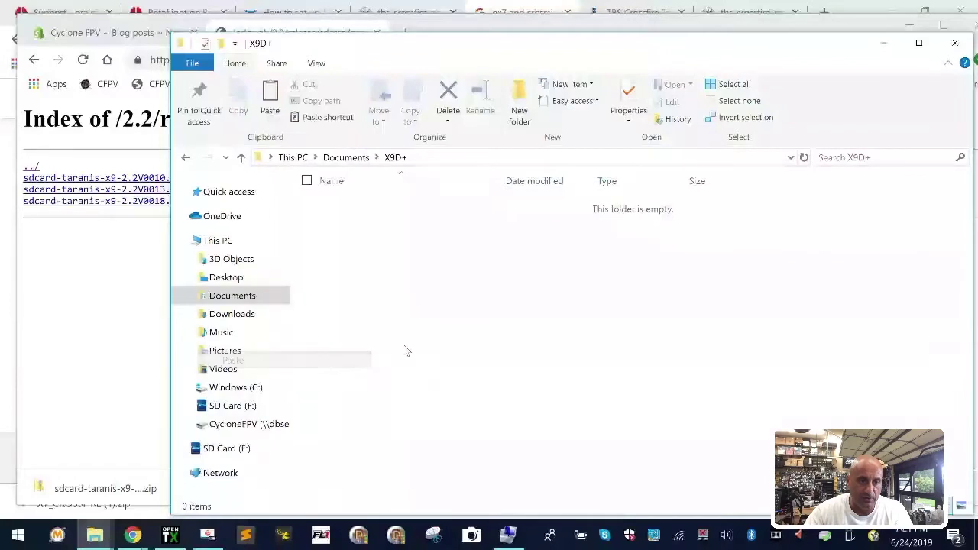
{"action": "left_click", "coordinate": [336, 231]}
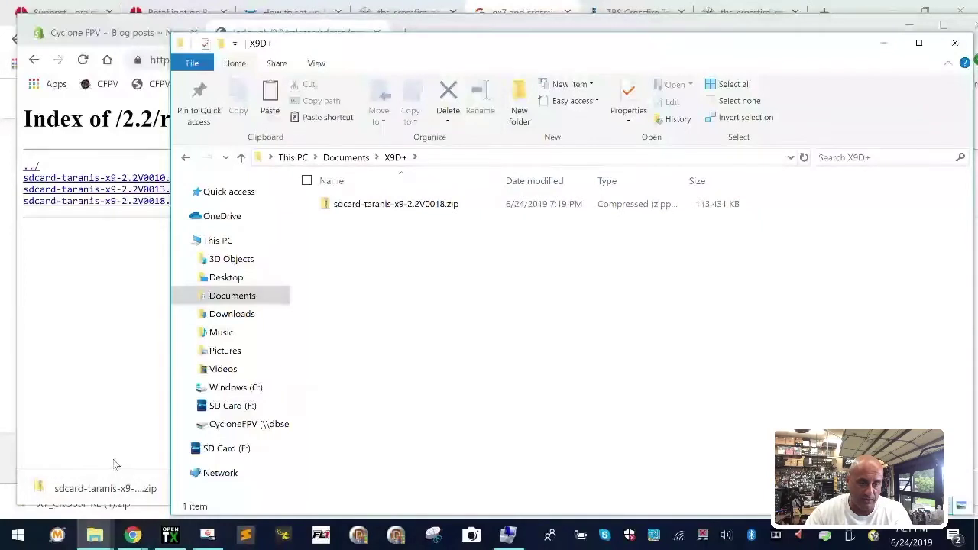
Step: Extract all of sdcard-taranis-x9-2.2V0018.zip into its own folder inside X9D+
{"action": "left_click", "coordinate": [132, 481]}
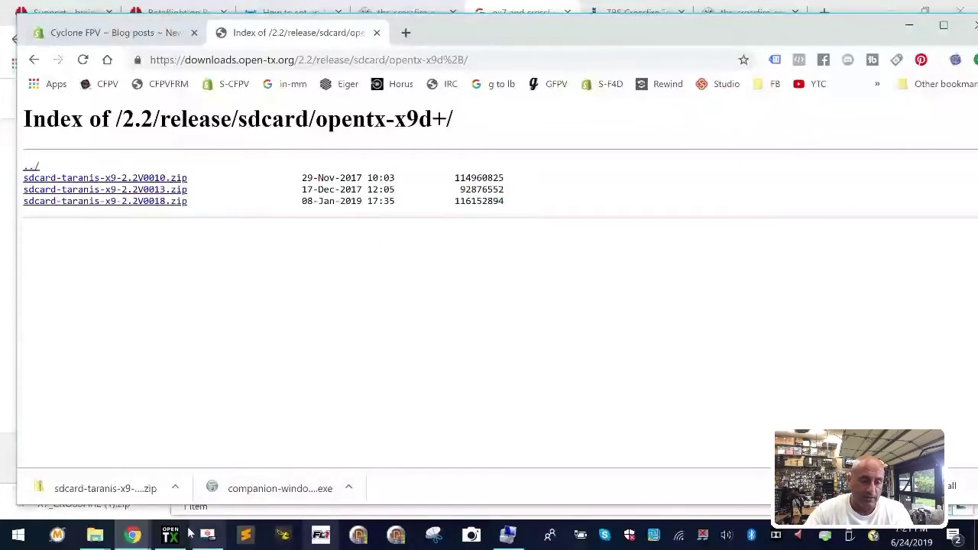
{"action": "left_click", "coordinate": [95, 534]}
{"action": "left_click", "coordinate": [303, 471]}
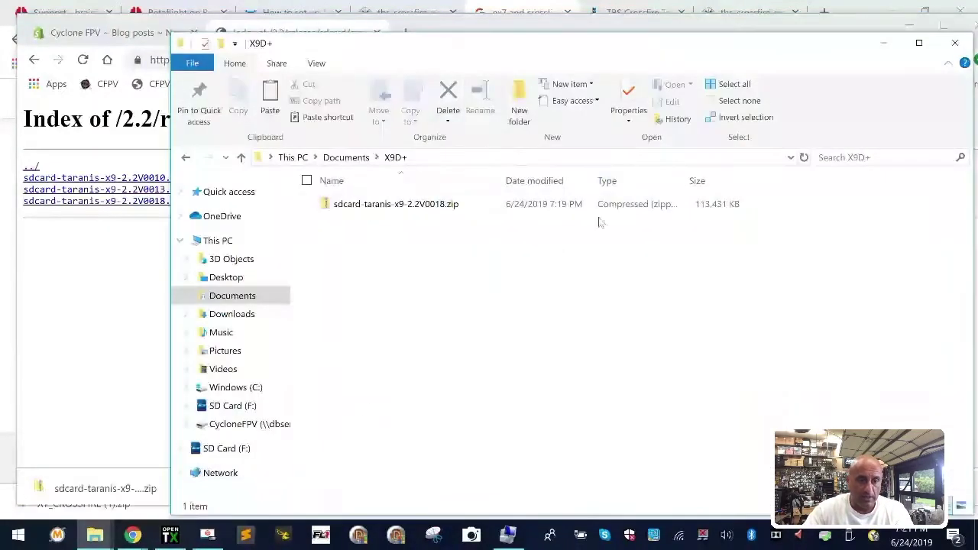
{"action": "left_click", "coordinate": [419, 204]}
{"action": "right_click", "coordinate": [419, 204]}
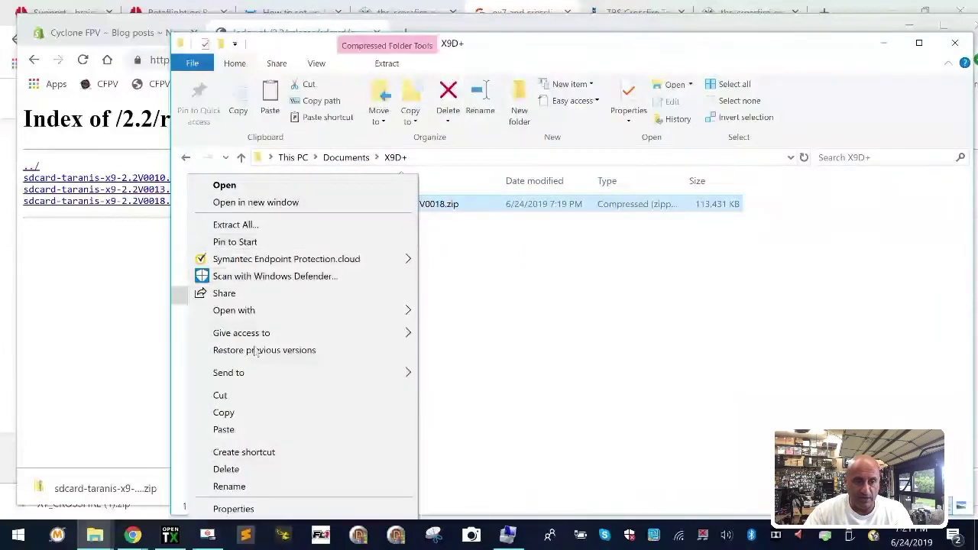
{"action": "left_click", "coordinate": [310, 227]}
{"action": "left_click", "coordinate": [621, 424]}
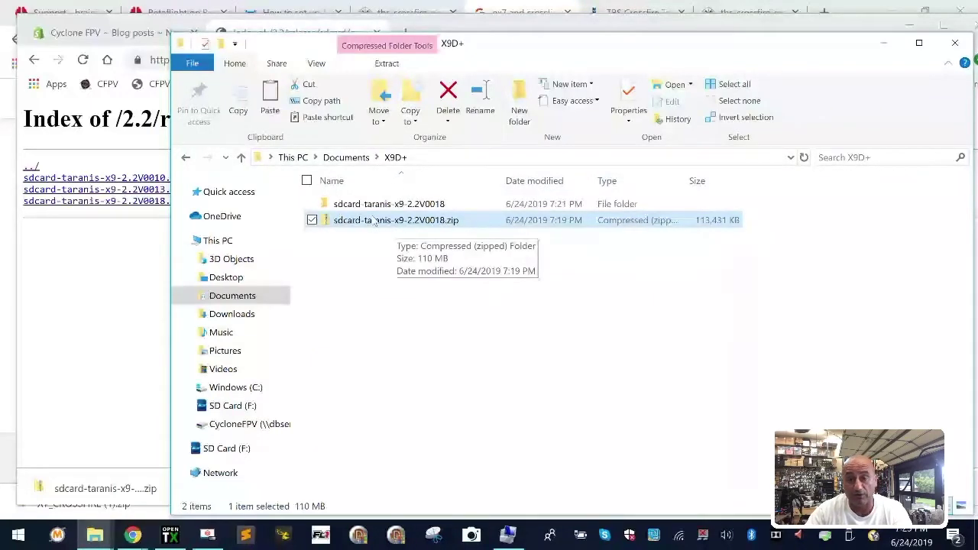
{"action": "left_click", "coordinate": [381, 322]}
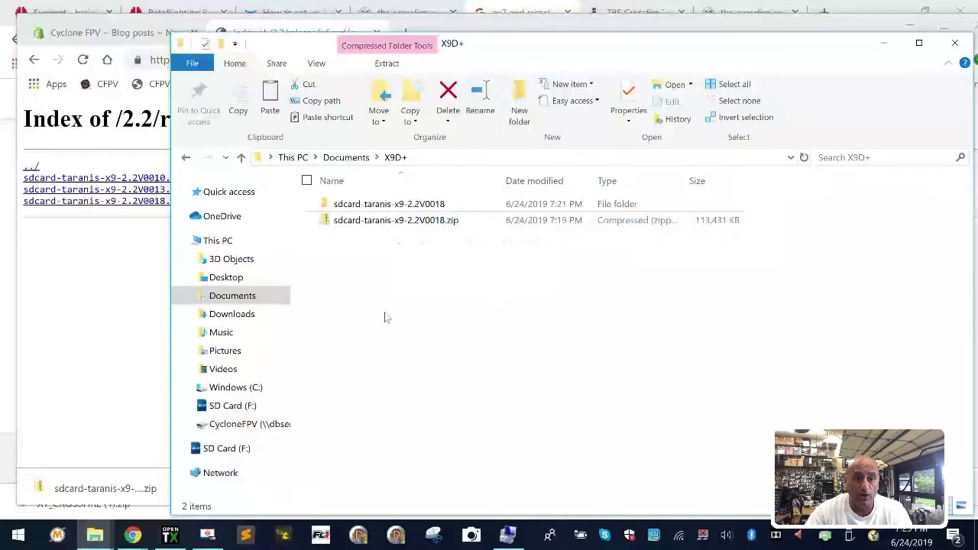
{"action": "right_click", "coordinate": [407, 221]}
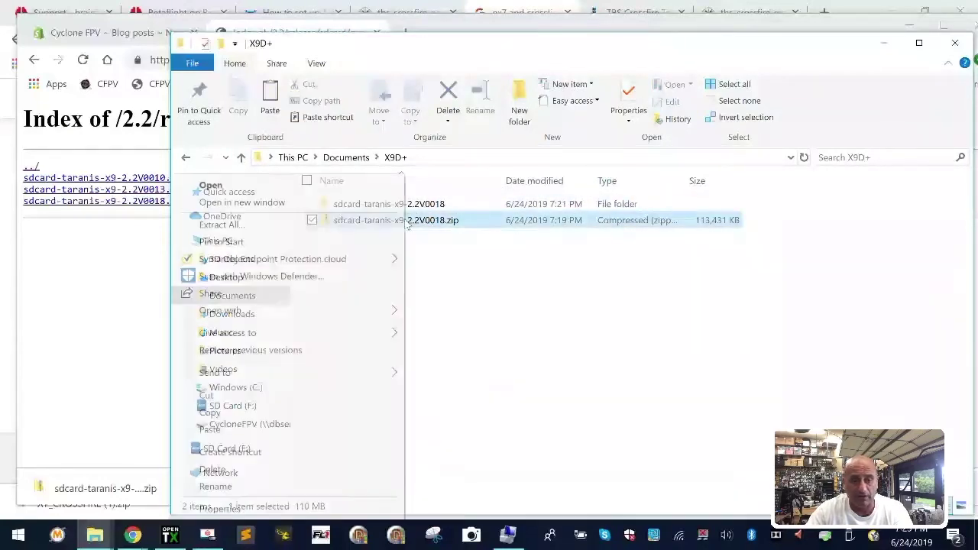
{"action": "left_click", "coordinate": [608, 383]}
{"action": "left_click", "coordinate": [609, 384]}
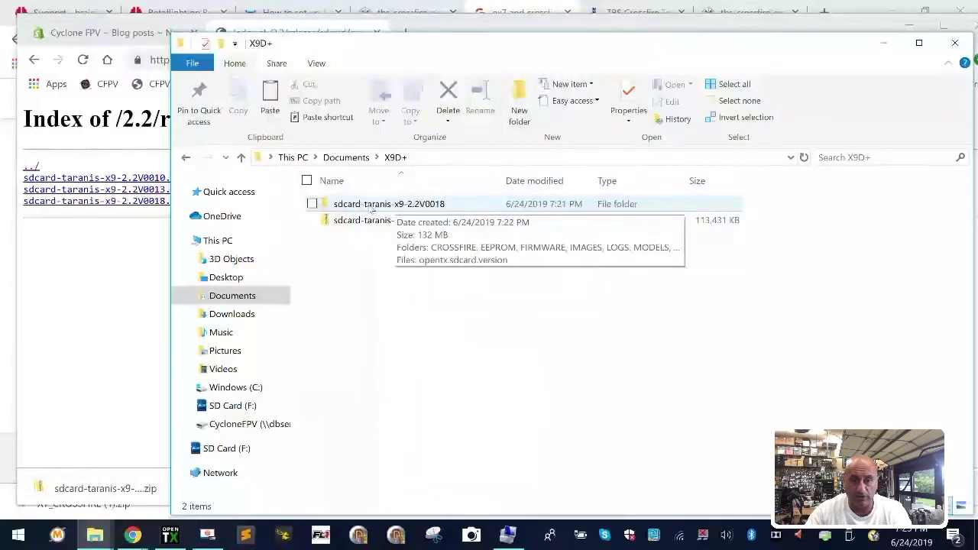
Step: Look inside the extracted sdcard-taranis-x9-2.2V0018 folder and rename it CardContents
{"action": "double_click", "coordinate": [364, 204]}
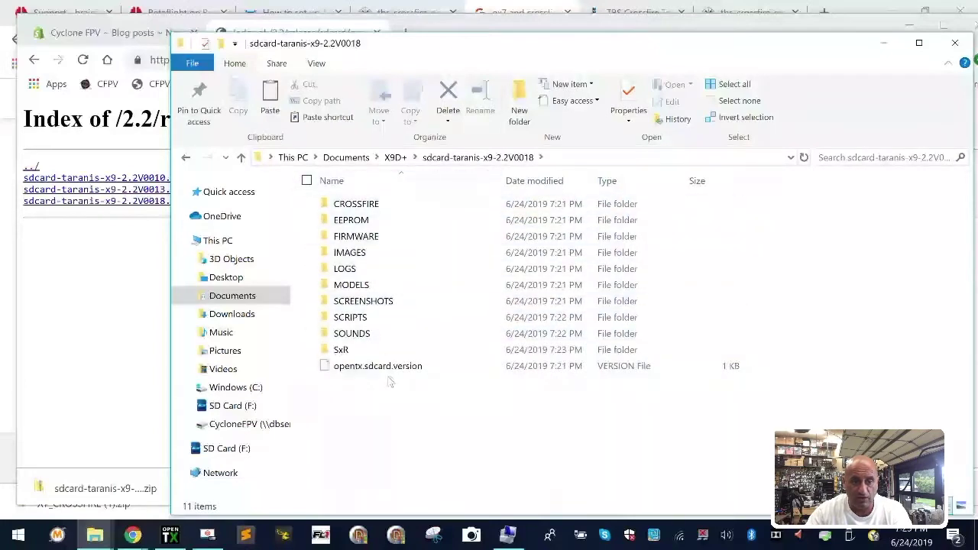
{"action": "left_click", "coordinate": [186, 157]}
{"action": "left_click", "coordinate": [382, 204]}
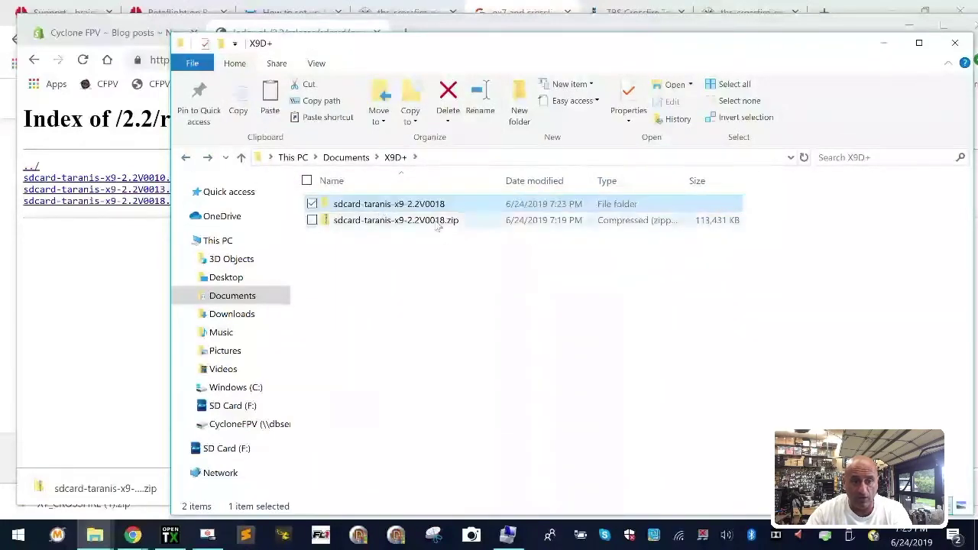
{"action": "type", "text": "Card"}
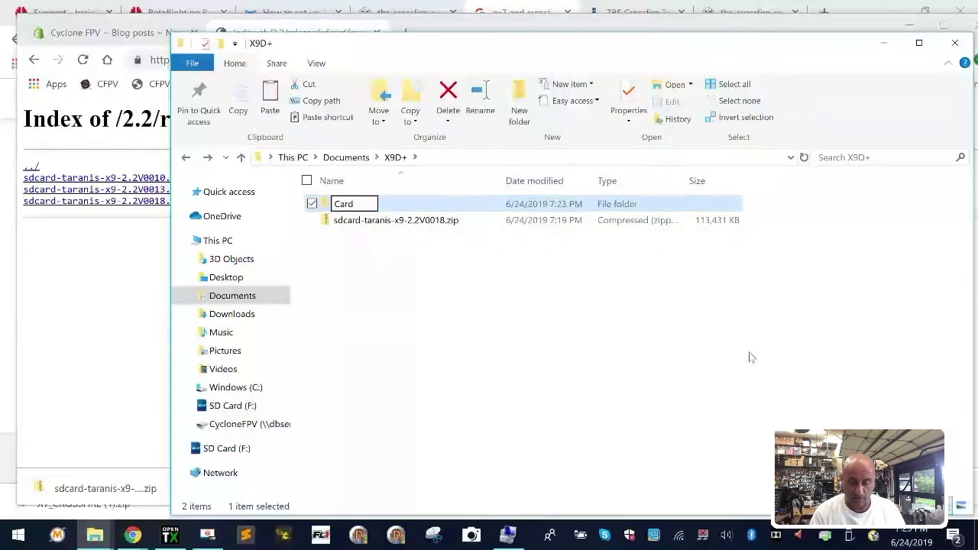
{"action": "type", "text": "Contents"}
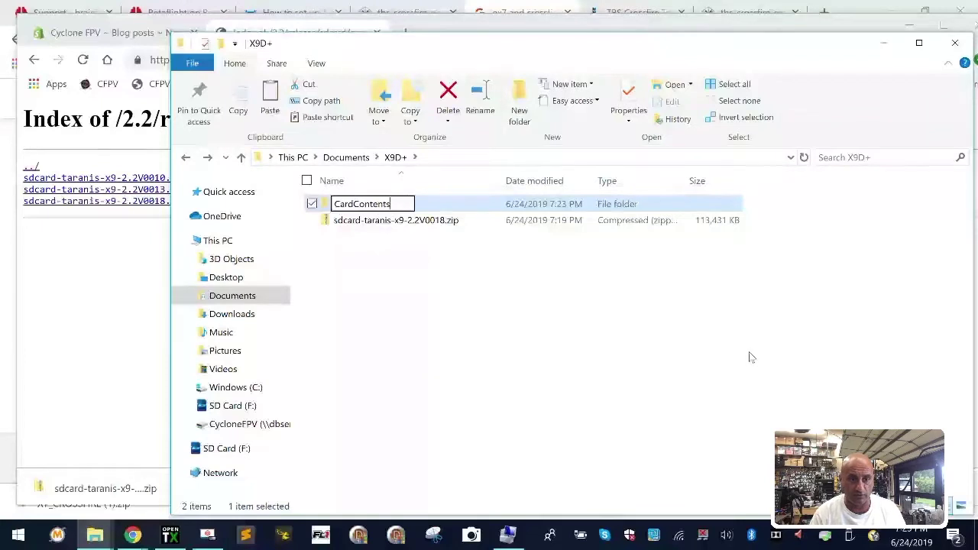
{"action": "key", "text": "Return"}
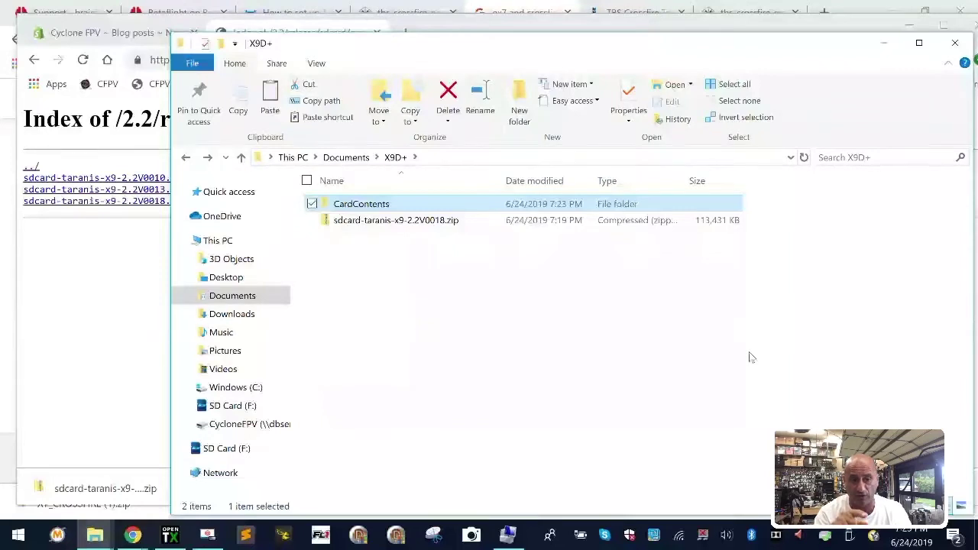
Step: Browse the CardContents folder and check its total size in the folder properties
{"action": "double_click", "coordinate": [372, 205]}
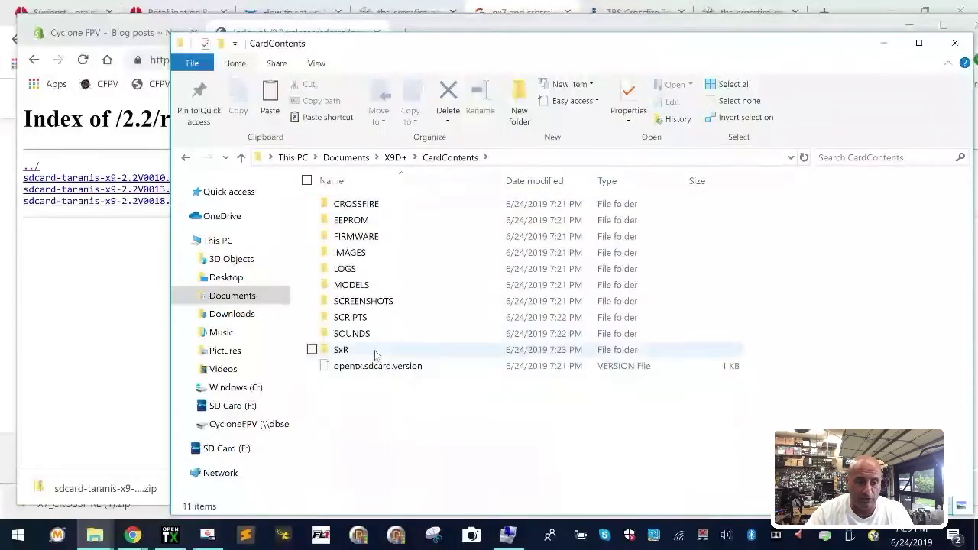
{"action": "left_click", "coordinate": [395, 157]}
{"action": "right_click", "coordinate": [367, 214]}
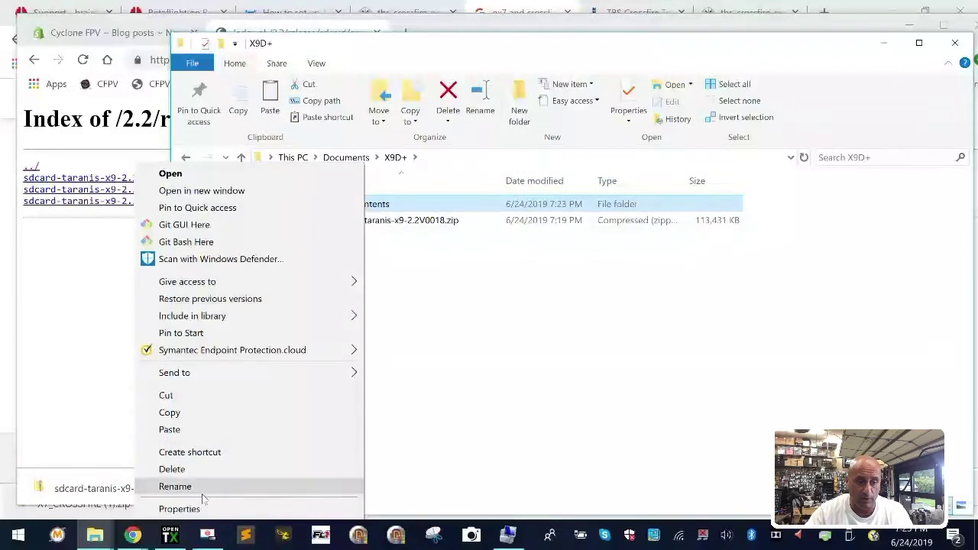
{"action": "left_click", "coordinate": [179, 505]}
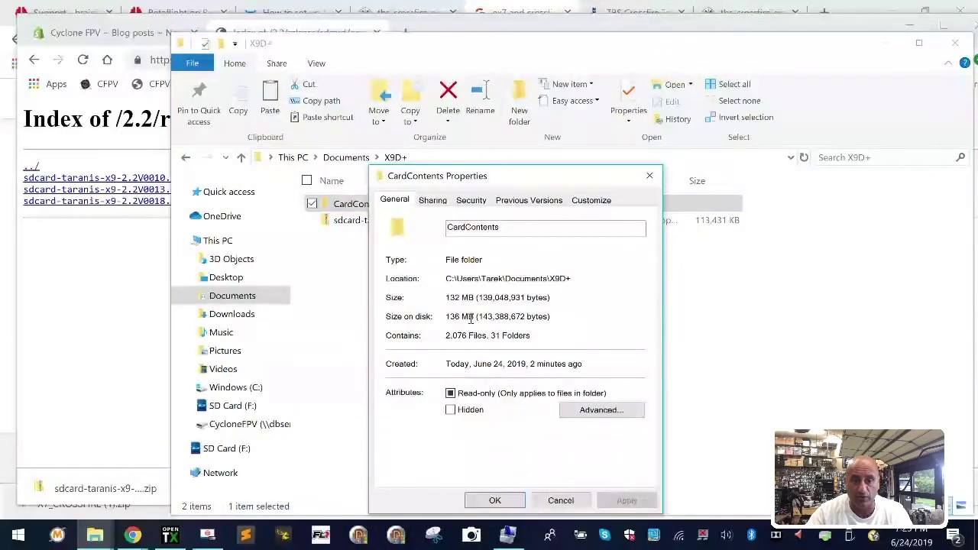
{"action": "left_click", "coordinate": [568, 506]}
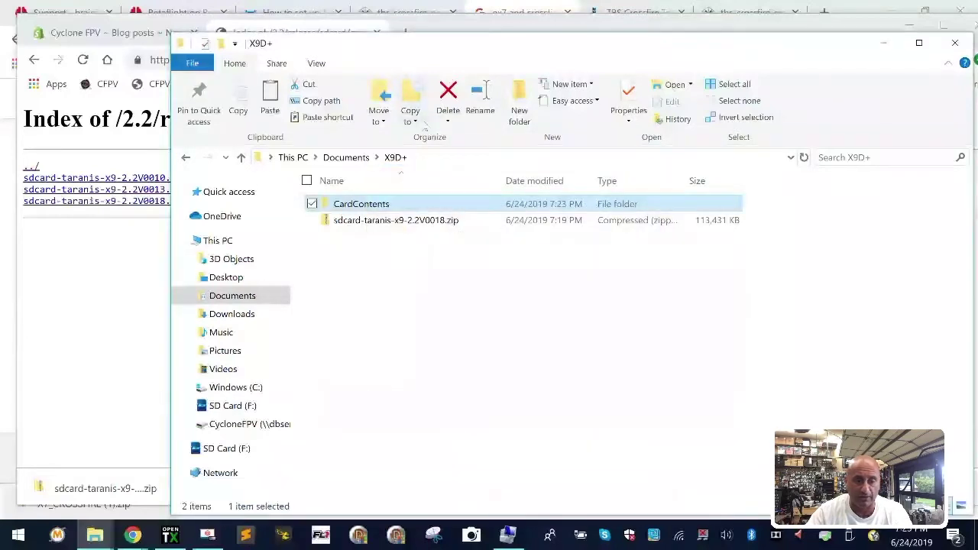
Step: Delete every language folder except en from the SOUNDS folder inside CardContents
{"action": "double_click", "coordinate": [350, 206]}
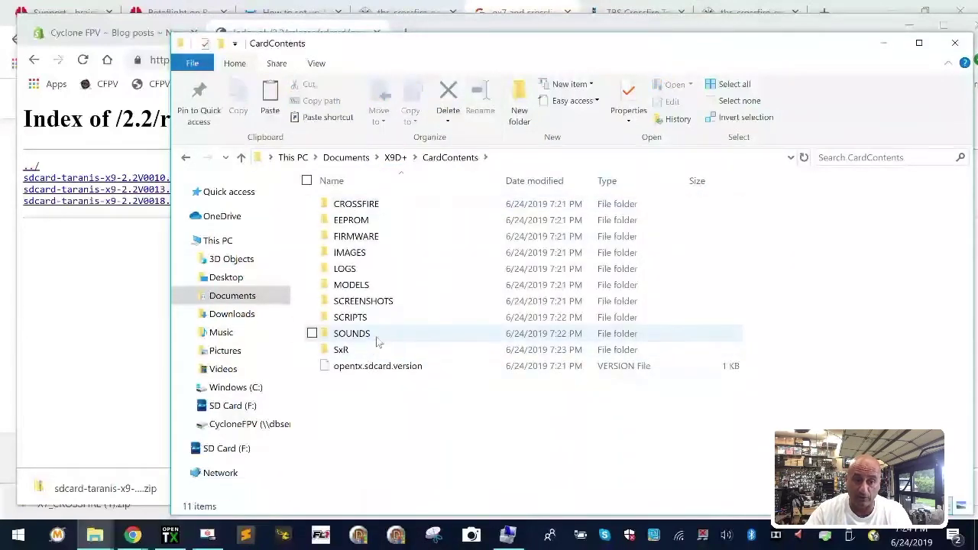
{"action": "double_click", "coordinate": [378, 340]}
{"action": "left_click_drag", "start_coordinate": [387, 379], "coordinate": [313, 250]}
{"action": "right_click", "coordinate": [343, 271]}
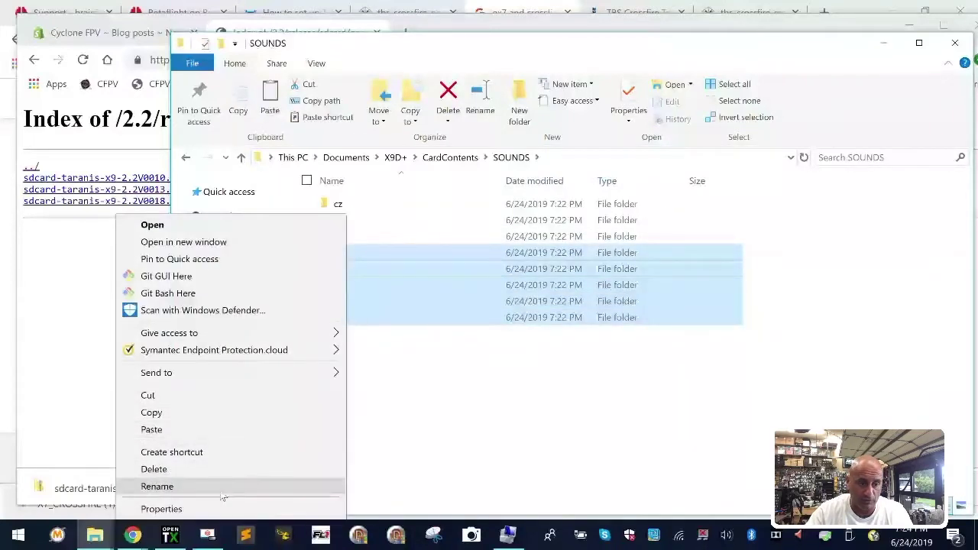
{"action": "left_click", "coordinate": [228, 470]}
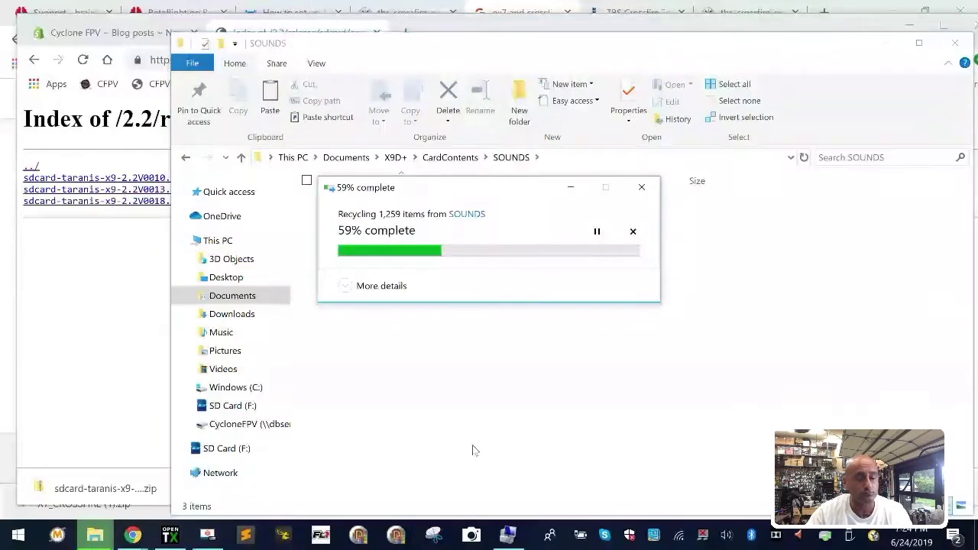
{"action": "left_click_drag", "start_coordinate": [827, 222], "coordinate": [366, 204]}
{"action": "right_click", "coordinate": [366, 204]}
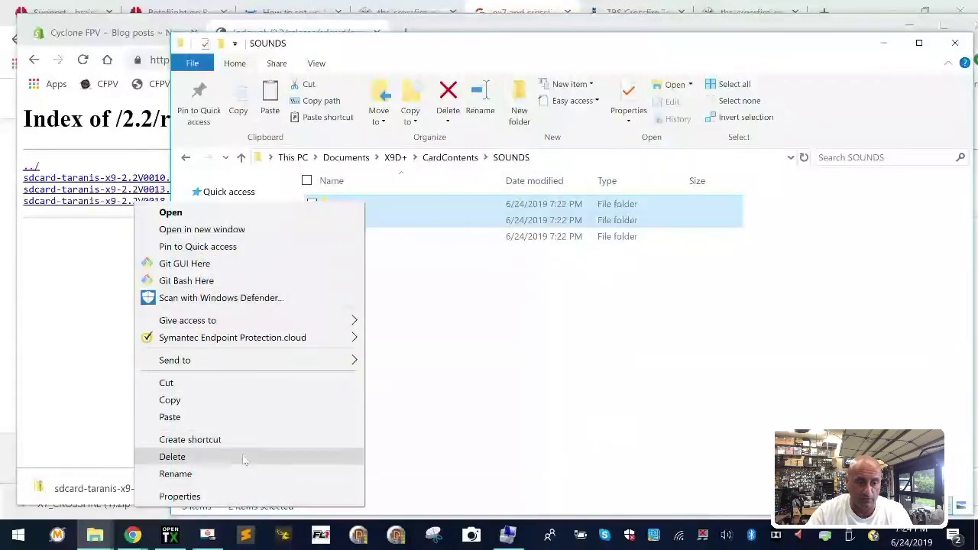
{"action": "left_click", "coordinate": [260, 458]}
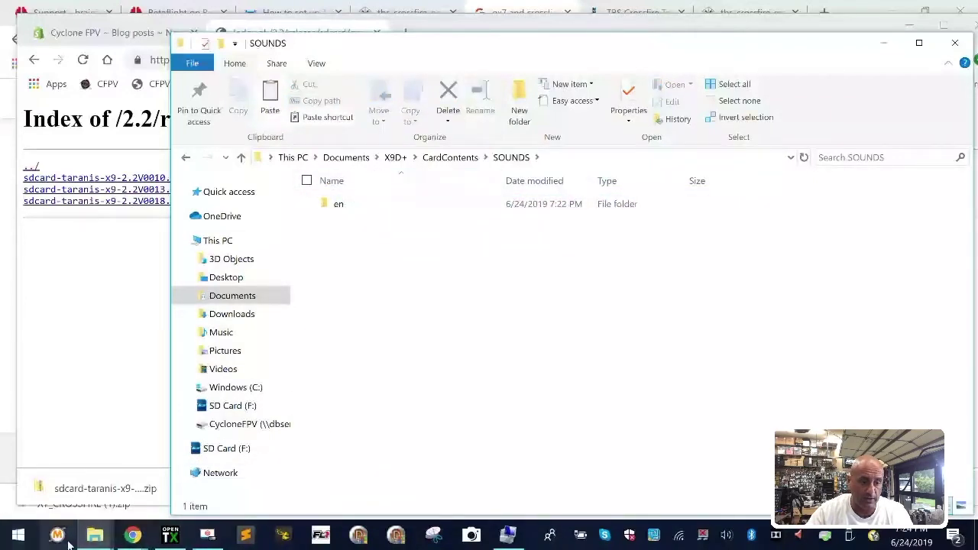
Step: Return to the X9D+ folder and check the size of CardContents again after the sound folder cleanup
{"action": "mouse_move", "coordinate": [92, 539]}
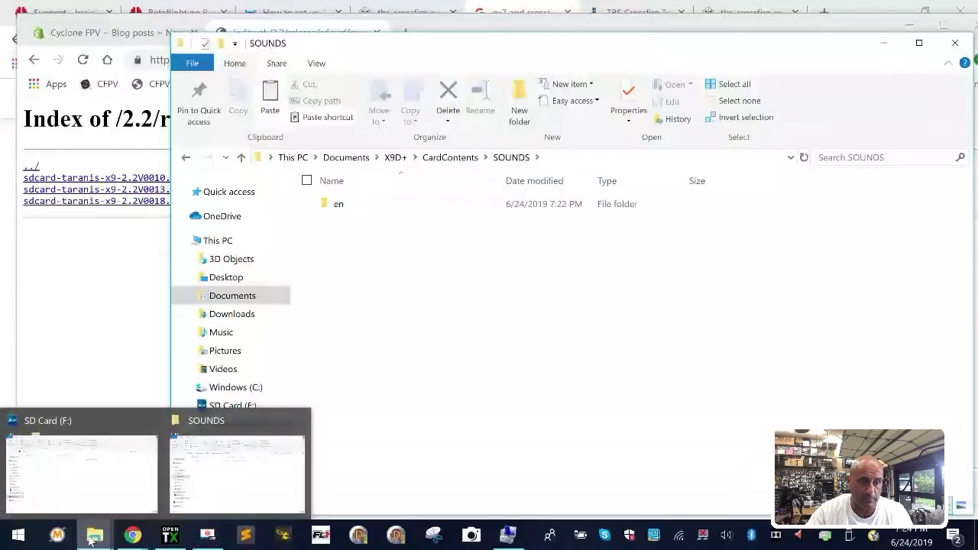
{"action": "left_click", "coordinate": [450, 158]}
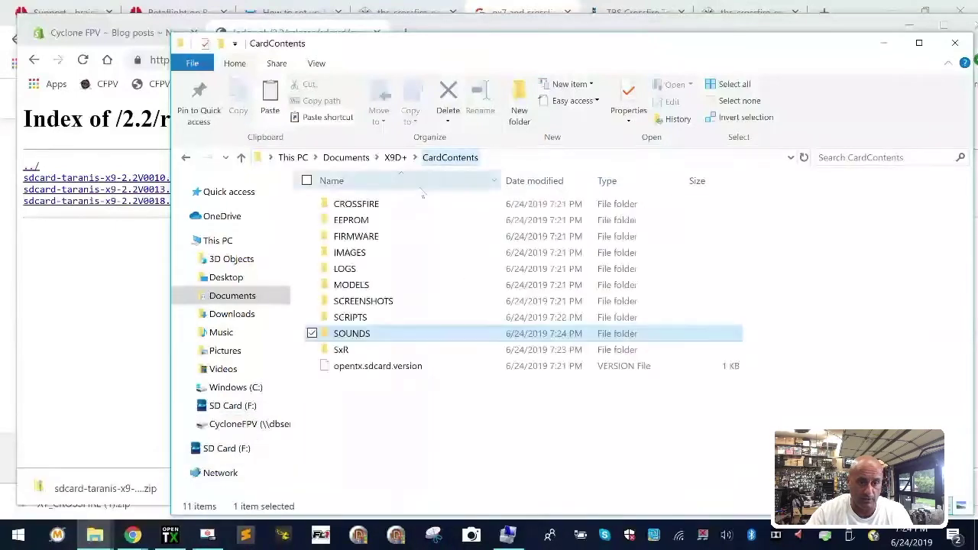
{"action": "left_click", "coordinate": [395, 158]}
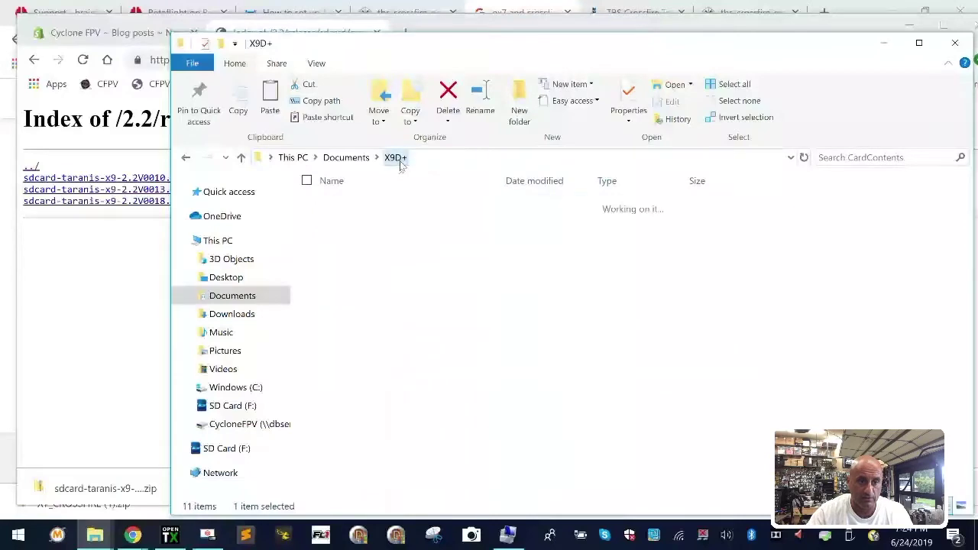
{"action": "right_click", "coordinate": [379, 205]}
{"action": "left_click", "coordinate": [230, 507]}
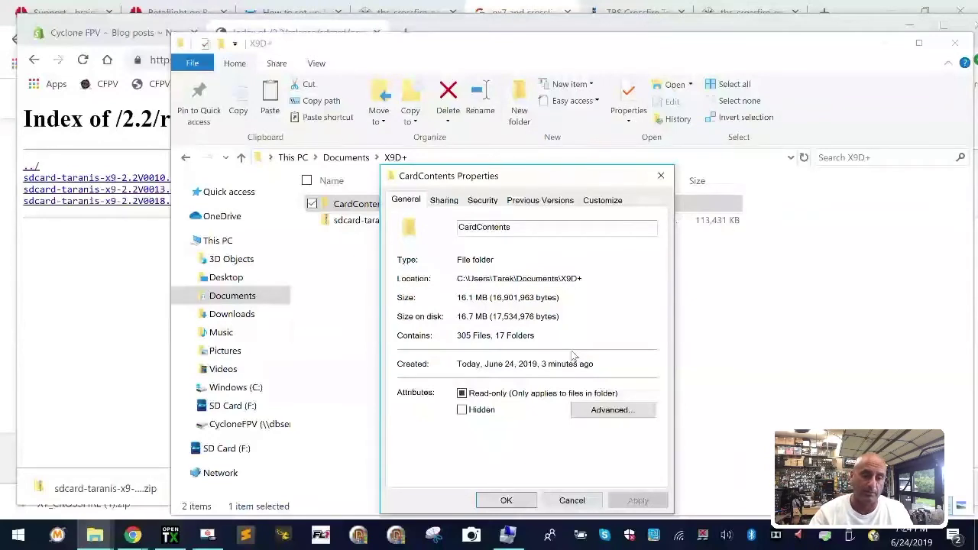
{"action": "left_click", "coordinate": [574, 508]}
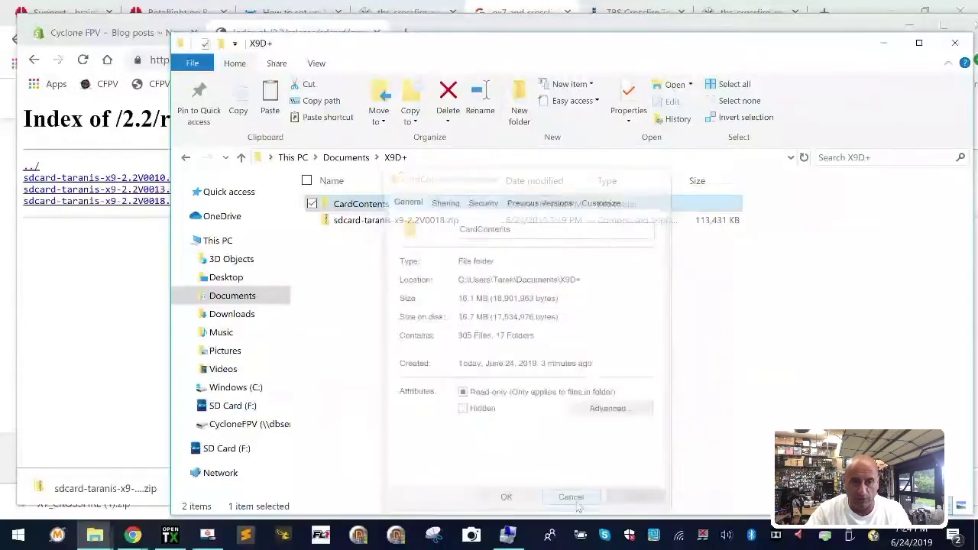
Step: Switch to the Shopify blog post in Chrome and make the empty last list item a top-level bullet reading "Install TX Companion"
{"action": "left_click", "coordinate": [133, 535]}
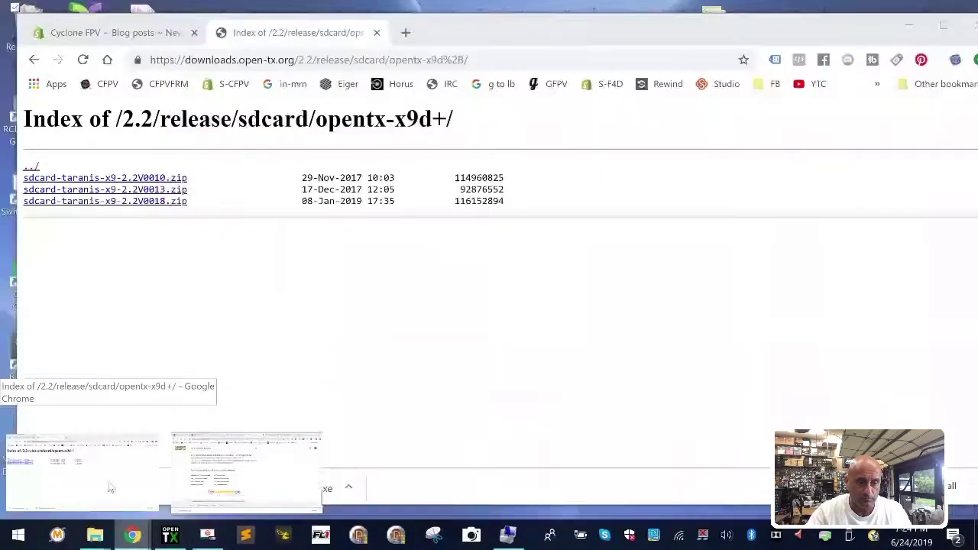
{"action": "left_click", "coordinate": [160, 489]}
{"action": "key", "text": "ctrl+shift+Tab"}
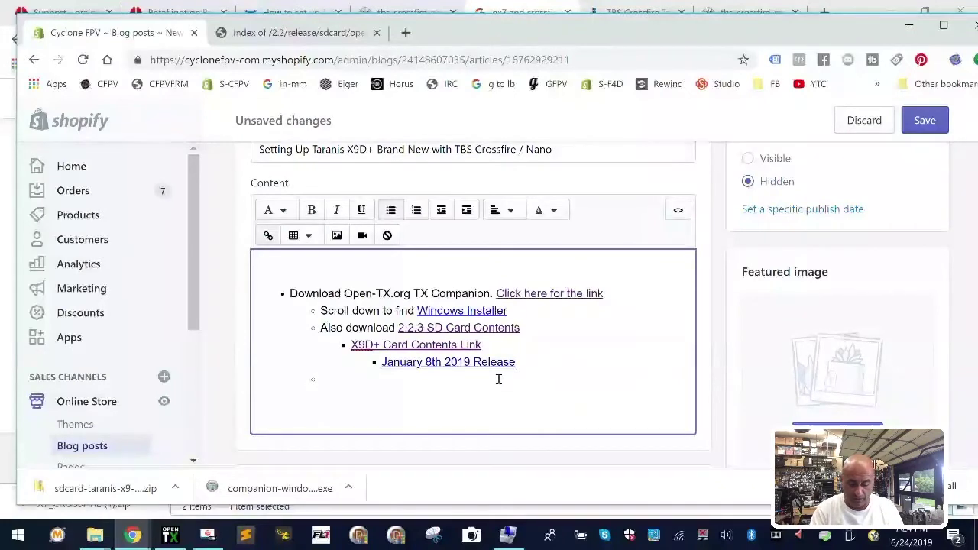
{"action": "type", "text": "instal"}
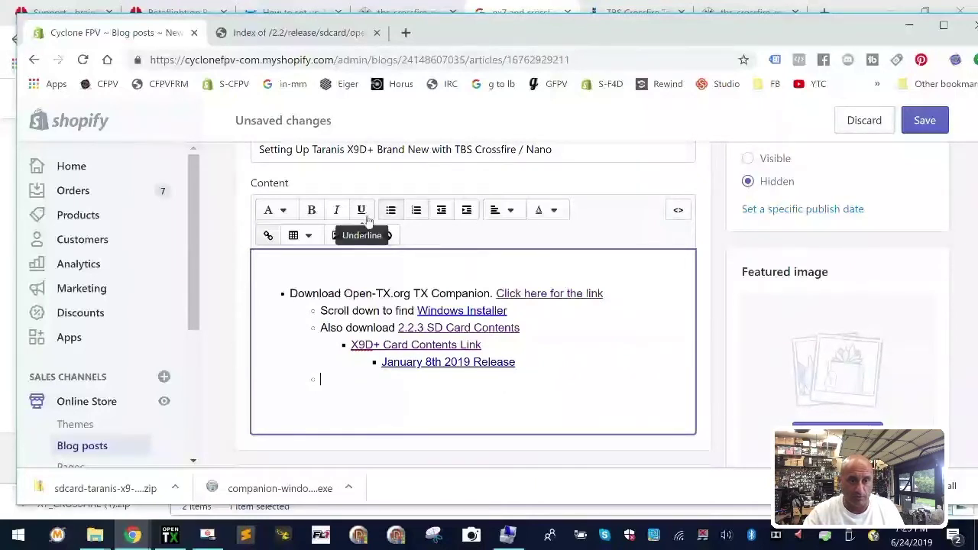
{"action": "left_click", "coordinate": [441, 211]}
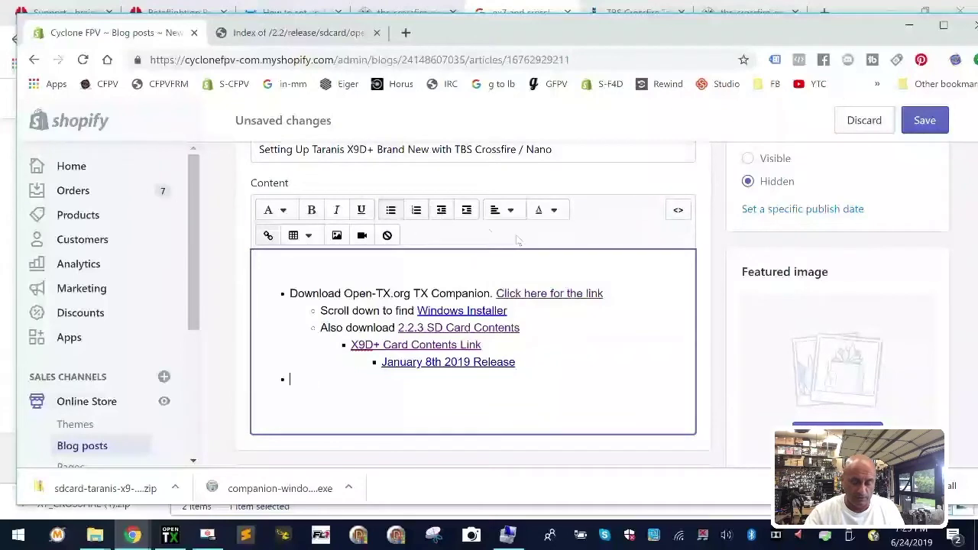
{"action": "type", "text": "Install"}
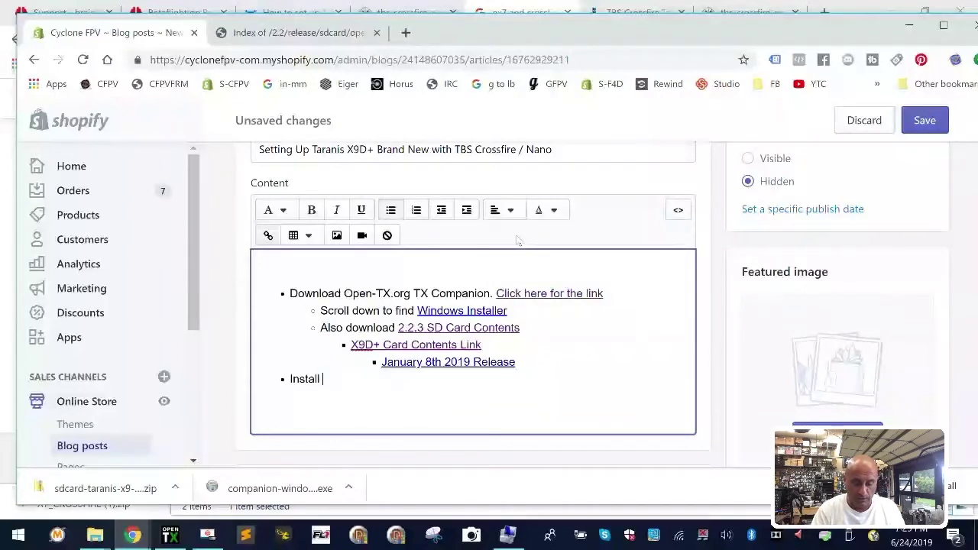
{"action": "type", "text": " TX Companion"}
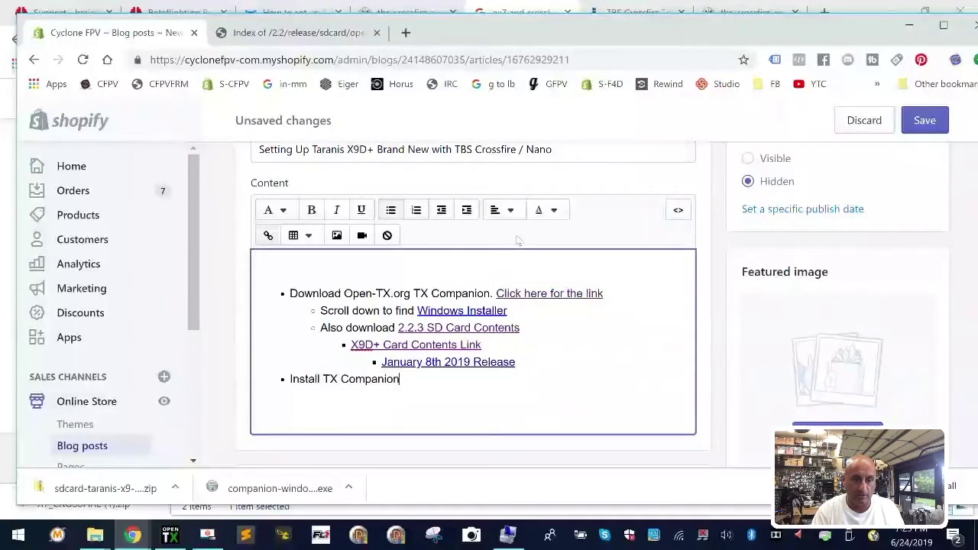
Step: Add the bullet "Extract your SD Card Contents and delete all the sounds/language folders that you do not need." and save the post
{"action": "key", "text": "Return"}
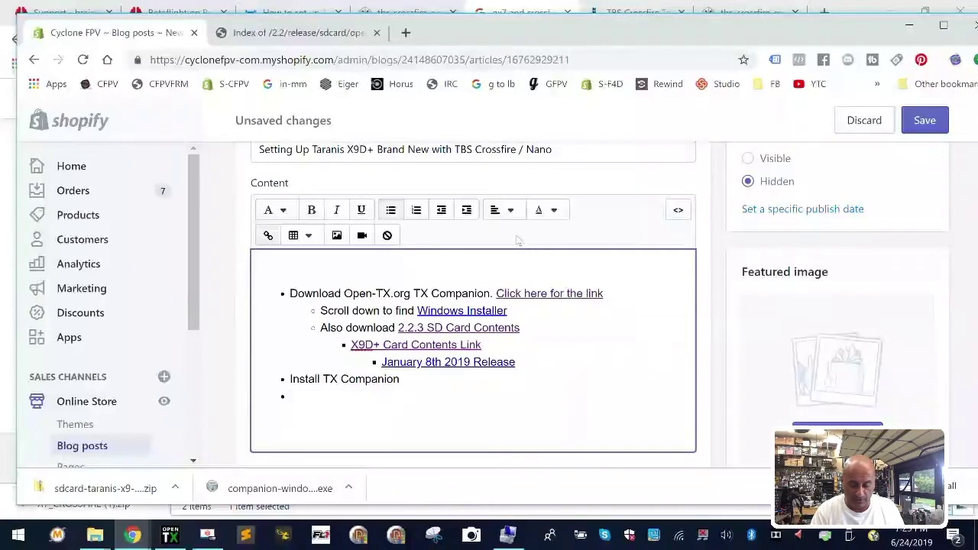
{"action": "type", "text": "Extract "}
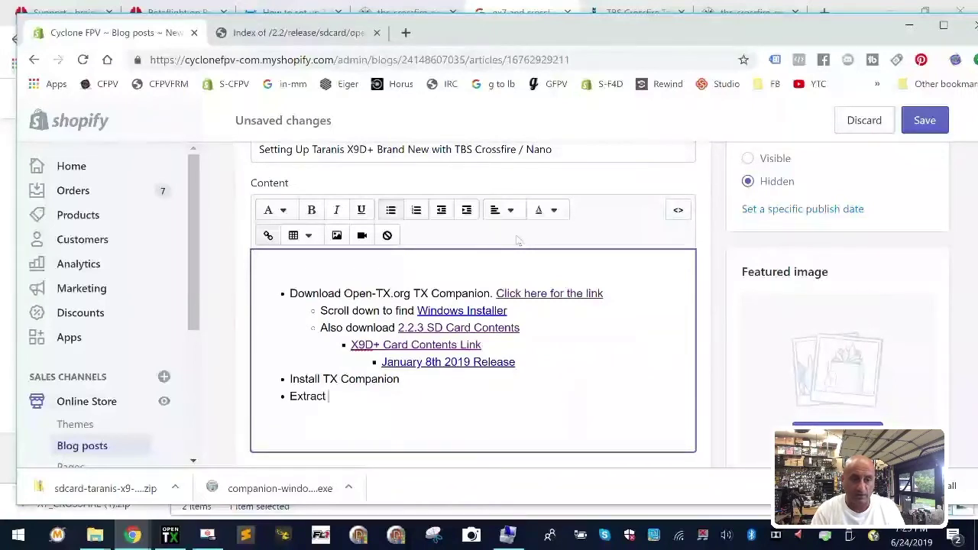
{"action": "type", "text": "your SD Card "}
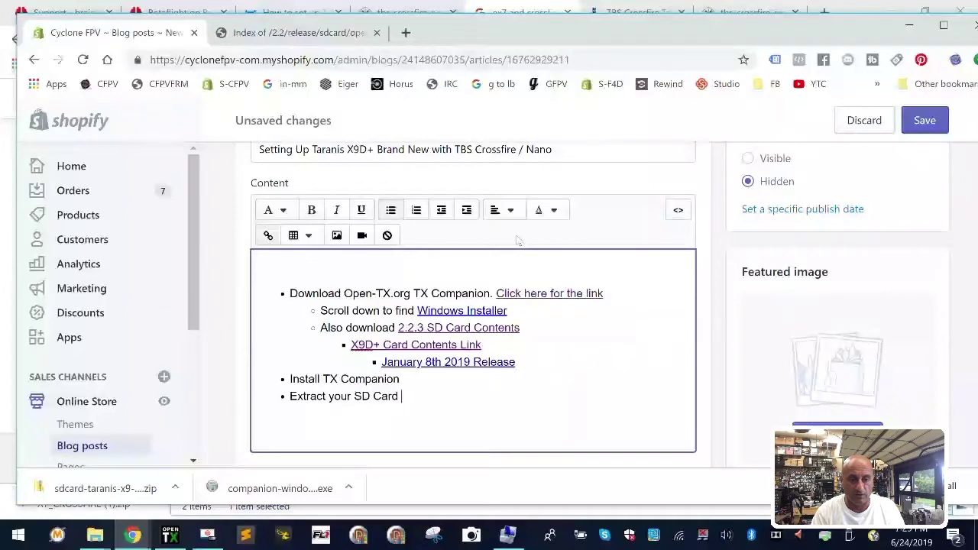
{"action": "type", "text": "Contents and "}
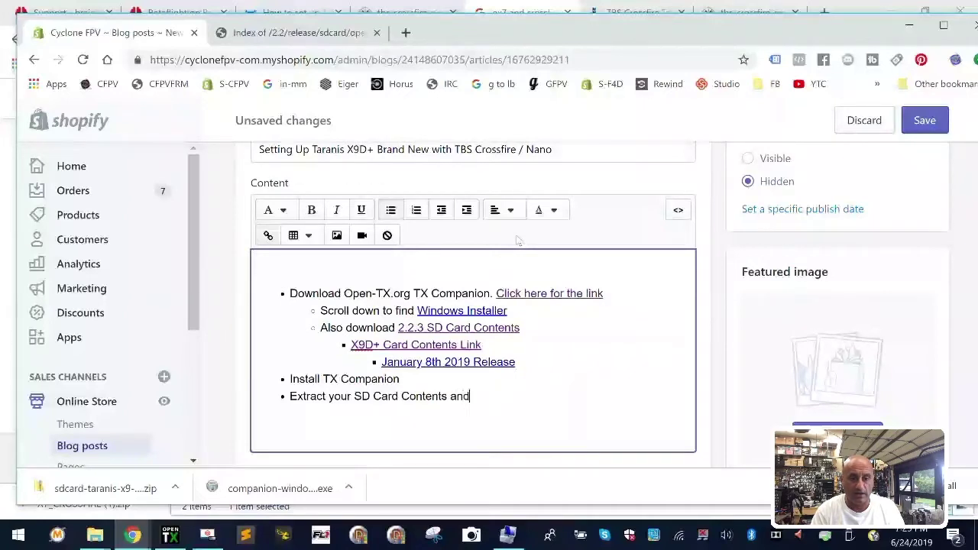
{"action": "type", "text": "delete all the "}
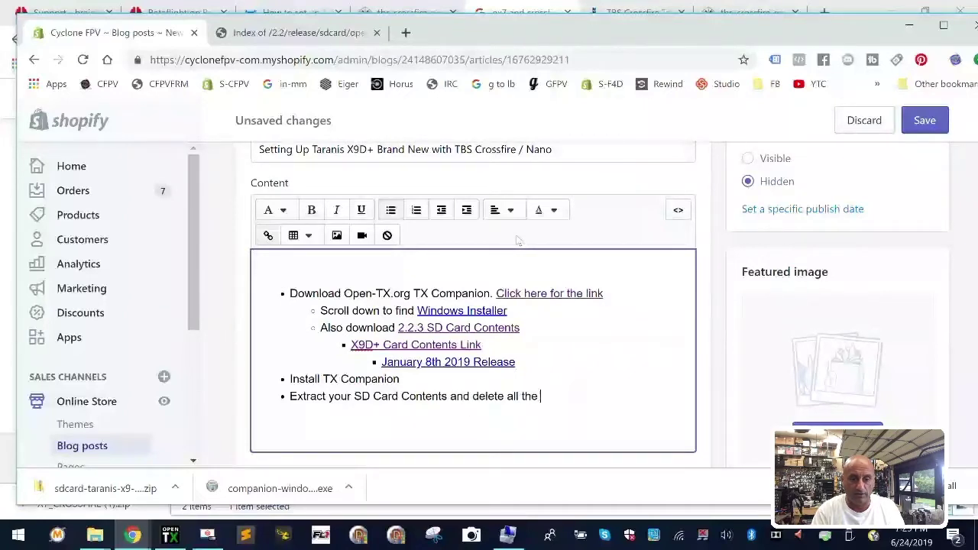
{"action": "type", "text": "sounds/language folders taht "}
{"action": "type", "text": "you do n"}
{"action": "key", "text": "BackSpace"}
{"action": "key", "text": "BackSpace"}
{"action": "key", "text": "BackSpace"}
{"action": "key", "text": "BackSpace"}
{"action": "key", "text": "BackSpace"}
{"action": "key", "text": "BackSpace"}
{"action": "key", "text": "BackSpace"}
{"action": "key", "text": "BackSpace"}
{"action": "key", "text": "BackSpace"}
{"action": "key", "text": "BackSpace"}
{"action": "key", "text": "BackSpace"}
{"action": "key", "text": "BackSpace"}
{"action": "type", "text": "that you do not need."}
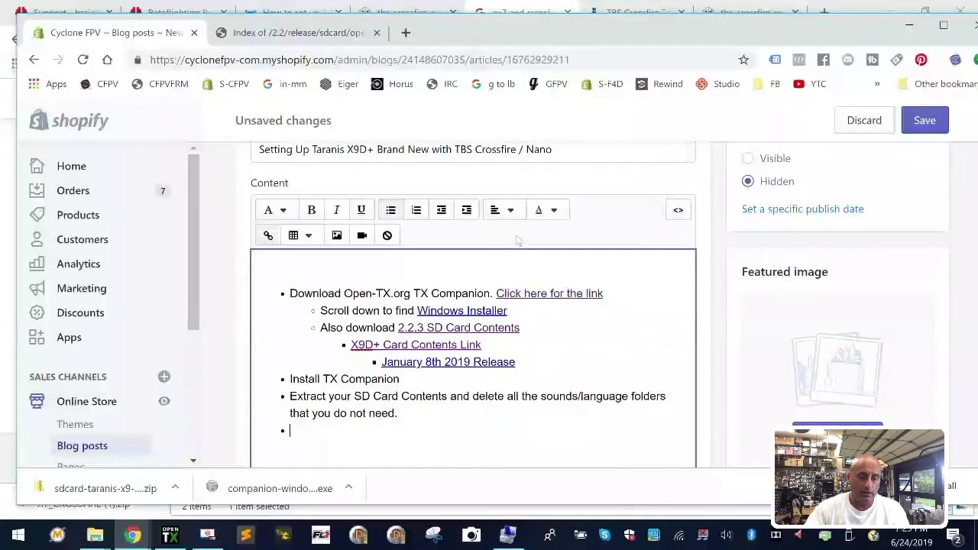
{"action": "left_click", "coordinate": [925, 122]}
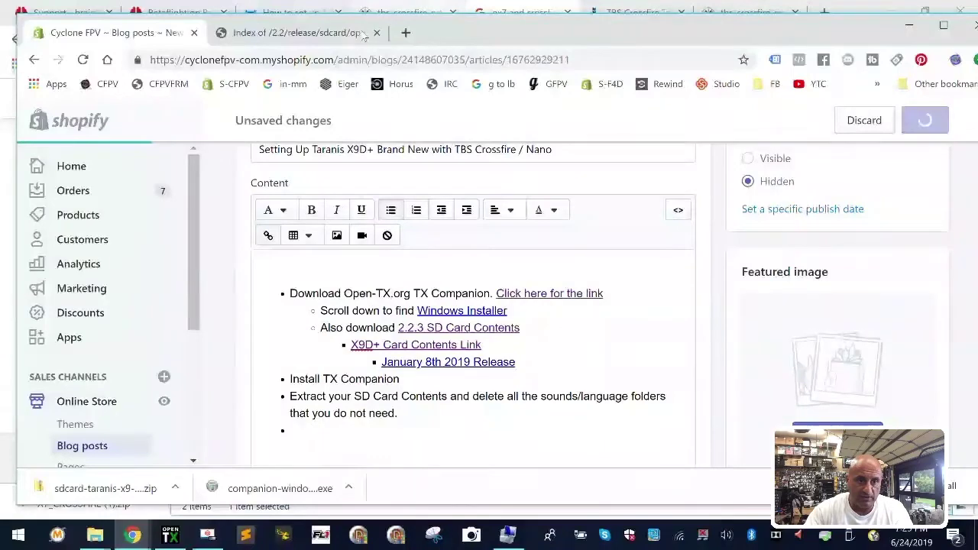
Step: Switch to the X9D+ folder in File Explorer and look inside the CROSSFIRE and FIRMWARE folders of CardContents
{"action": "left_click_drag", "start_coordinate": [365, 38], "coordinate": [360, 99]}
{"action": "left_click", "coordinate": [407, 53]}
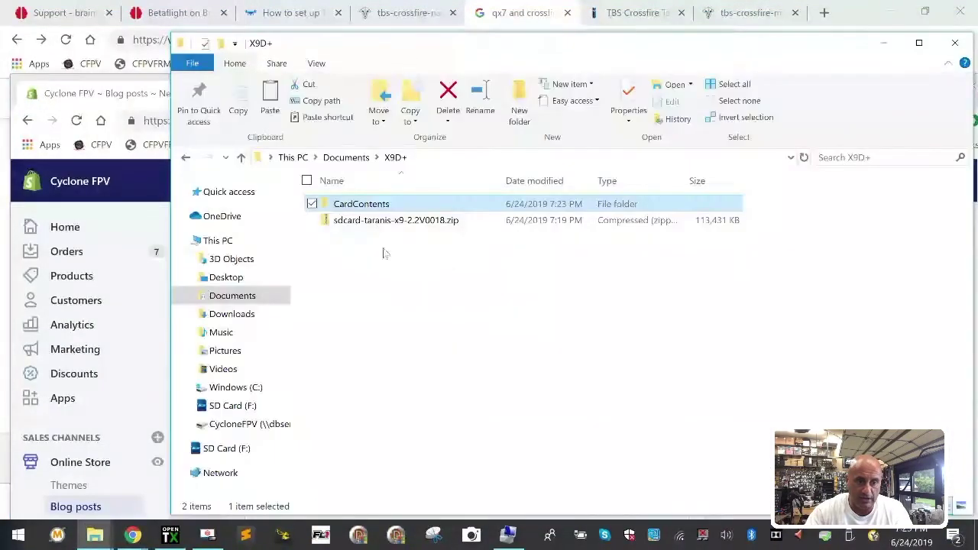
{"action": "double_click", "coordinate": [392, 209]}
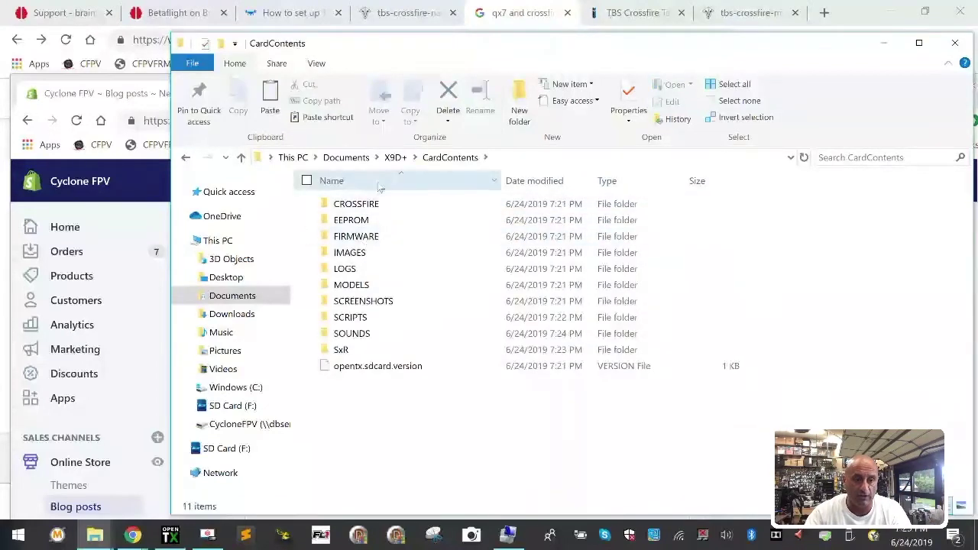
{"action": "double_click", "coordinate": [363, 205]}
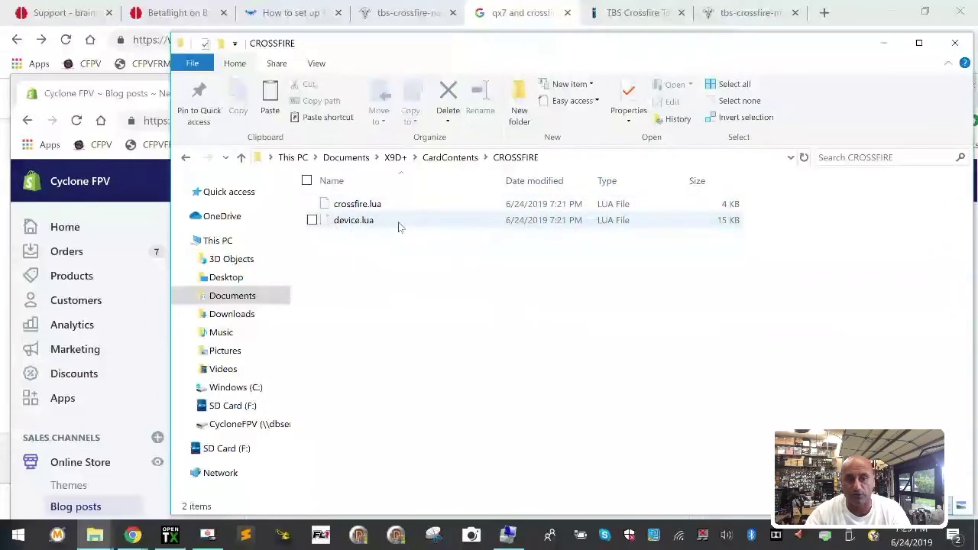
{"action": "left_click", "coordinate": [445, 157]}
{"action": "double_click", "coordinate": [352, 235]}
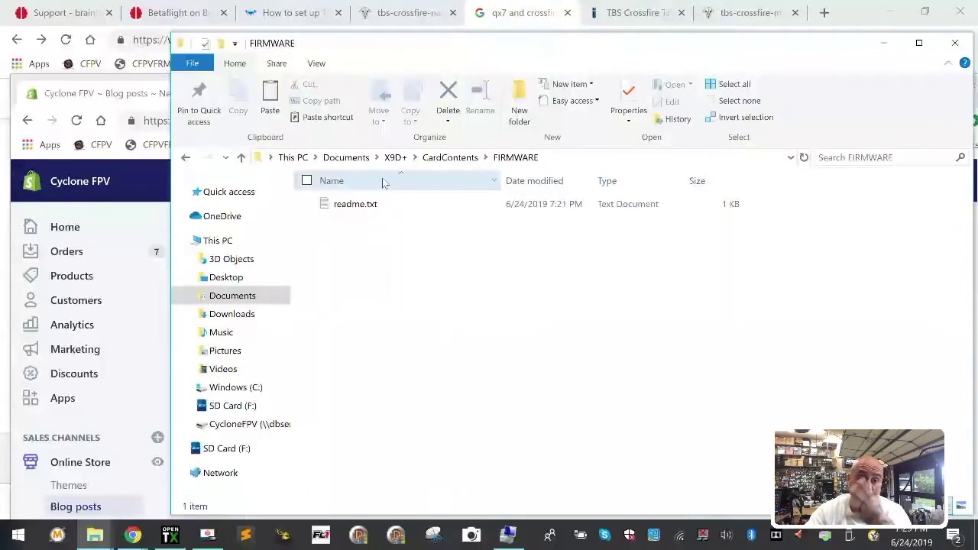
{"action": "left_click_drag", "start_coordinate": [341, 66], "coordinate": [320, 92]}
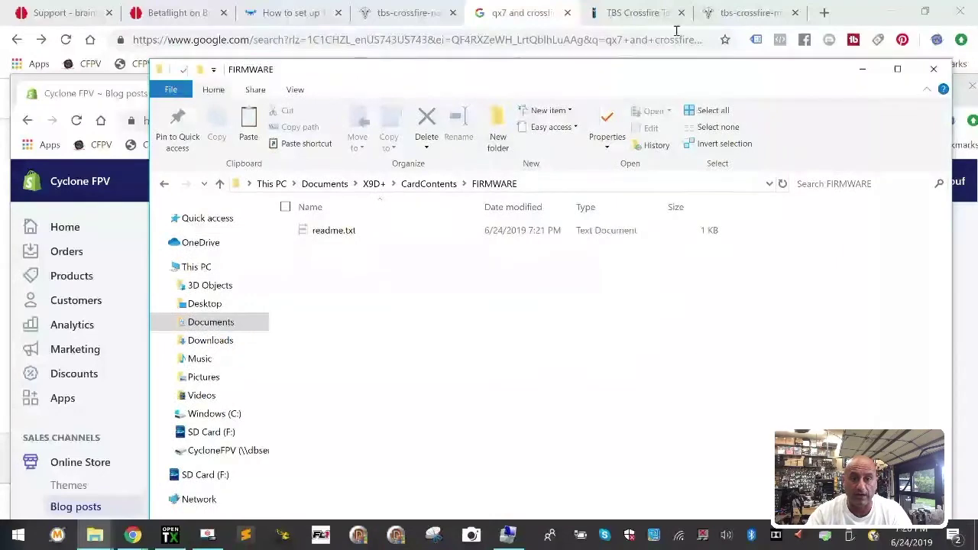
{"action": "left_click", "coordinate": [745, 21]}
{"action": "left_click", "coordinate": [615, 35]}
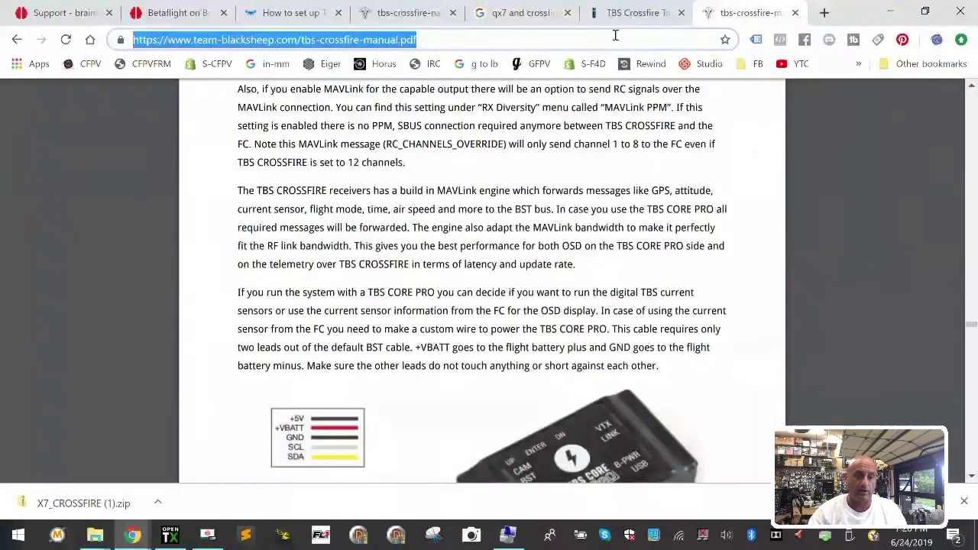
{"action": "scroll", "coordinate": [591, 316], "scroll_direction": "down", "scroll_amount": 2}
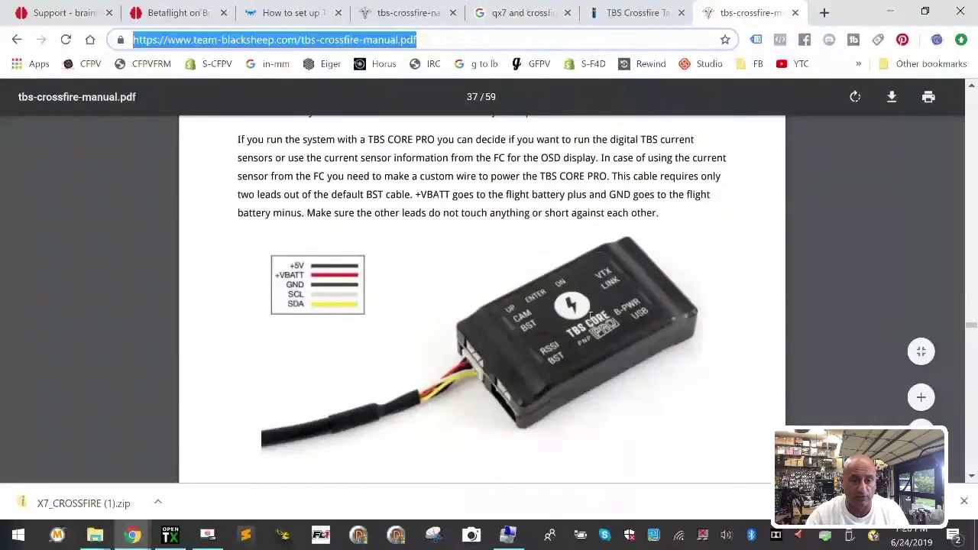
{"action": "scroll", "coordinate": [591, 321], "scroll_direction": "up", "scroll_amount": 4}
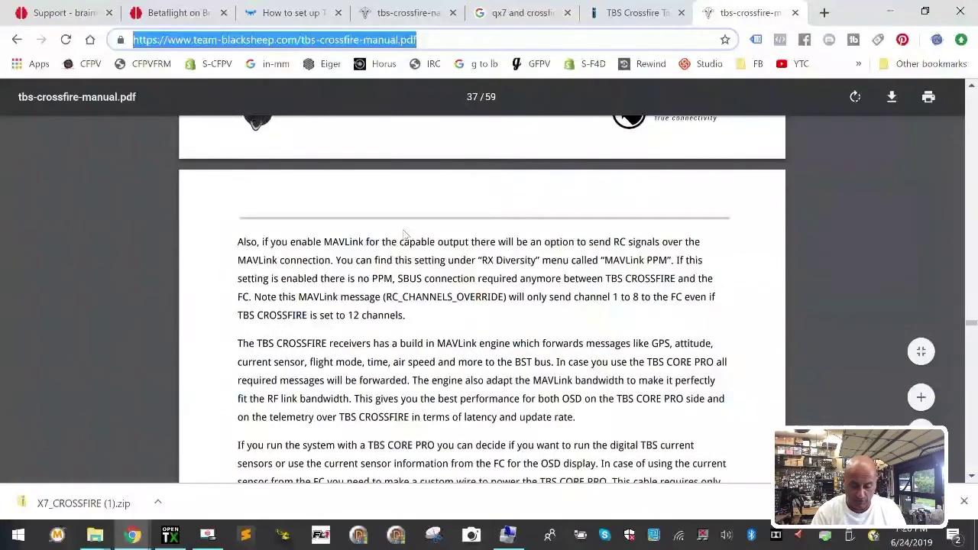
{"action": "type", "text": "fr"}
{"action": "key", "text": "Return"}
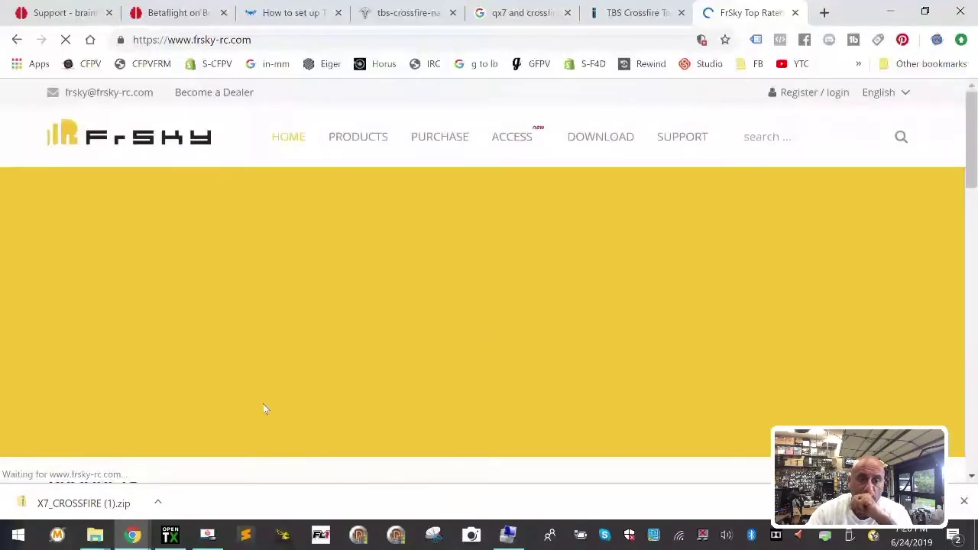
Step: Find the Taranis X9D Plus among the transmitters in FrSky's downloads and open its download page
{"action": "left_click", "coordinate": [596, 153]}
{"action": "scroll", "coordinate": [306, 321], "scroll_direction": "down", "scroll_amount": 5}
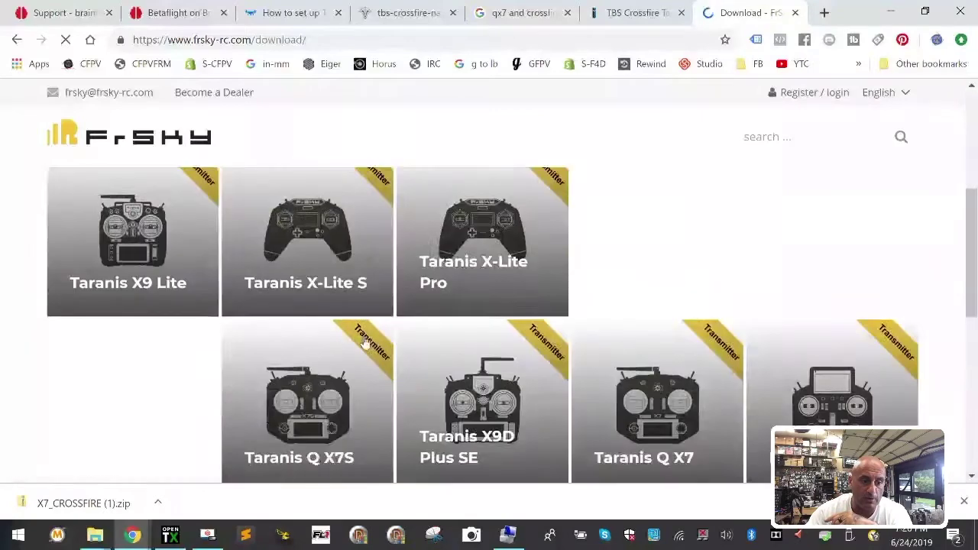
{"action": "scroll", "coordinate": [145, 305], "scroll_direction": "up", "scroll_amount": 2}
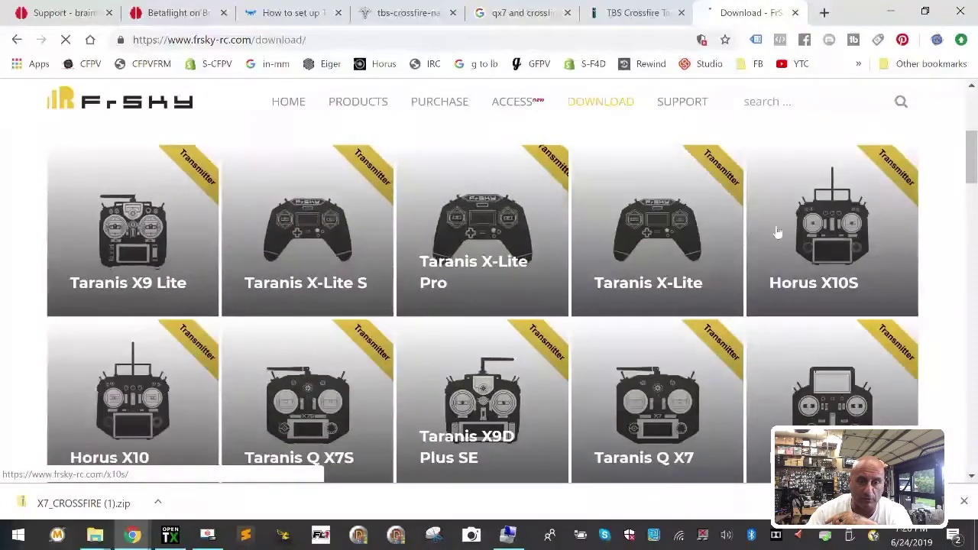
{"action": "scroll", "coordinate": [667, 425], "scroll_direction": "down", "scroll_amount": 2}
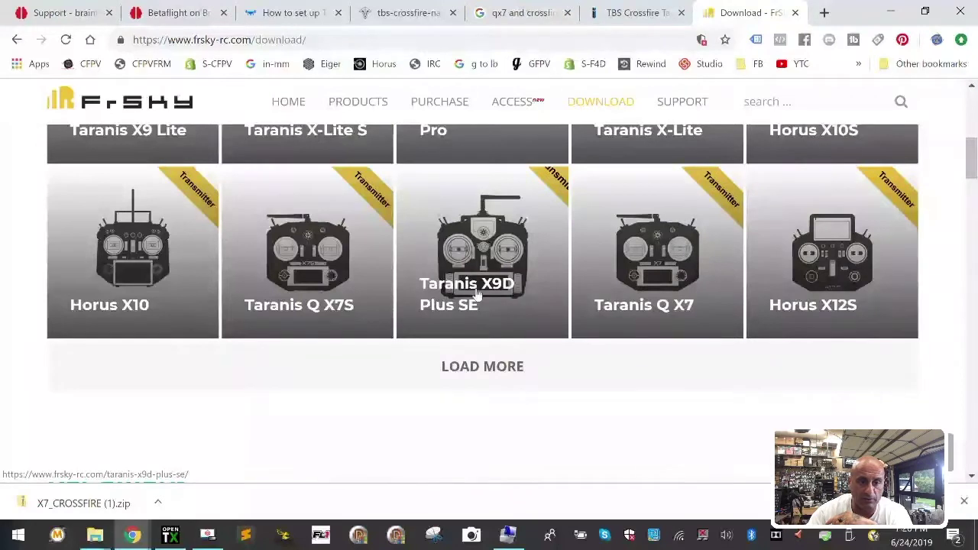
{"action": "left_click", "coordinate": [486, 382]}
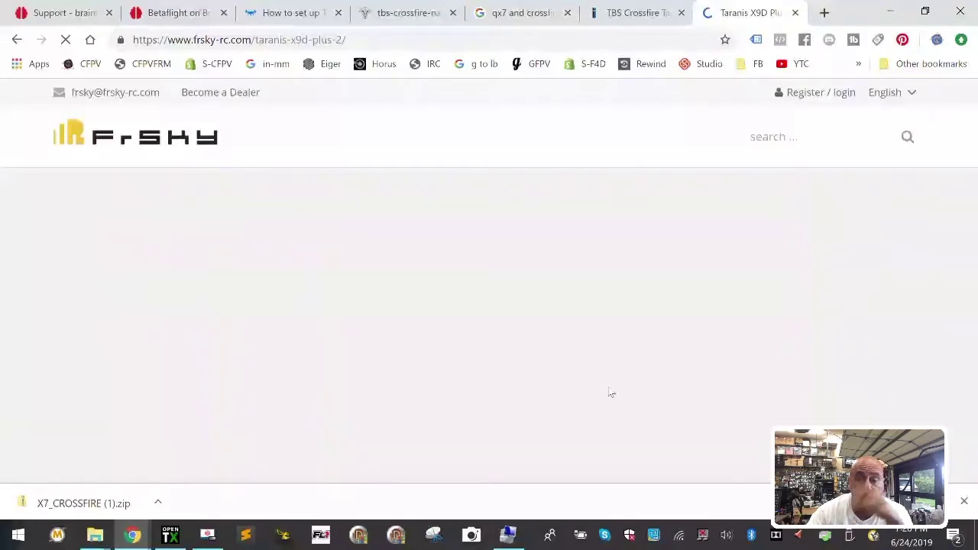
Step: Review the FIRMWARE and Firmware-XJT versions and notes offered for the Taranis X9D Plus
{"action": "scroll", "coordinate": [611, 393], "scroll_direction": "down", "scroll_amount": 2}
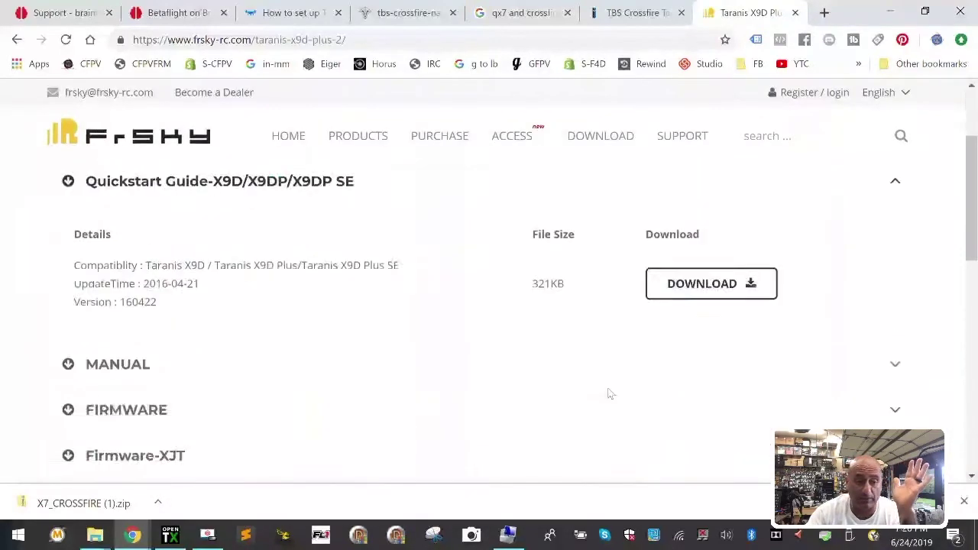
{"action": "left_click", "coordinate": [77, 404]}
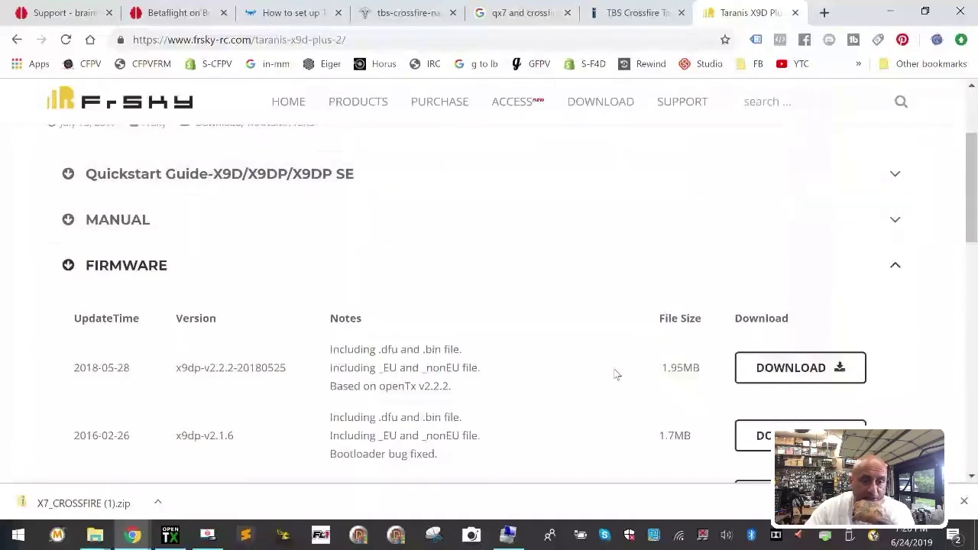
{"action": "scroll", "coordinate": [616, 374], "scroll_direction": "down", "scroll_amount": 2}
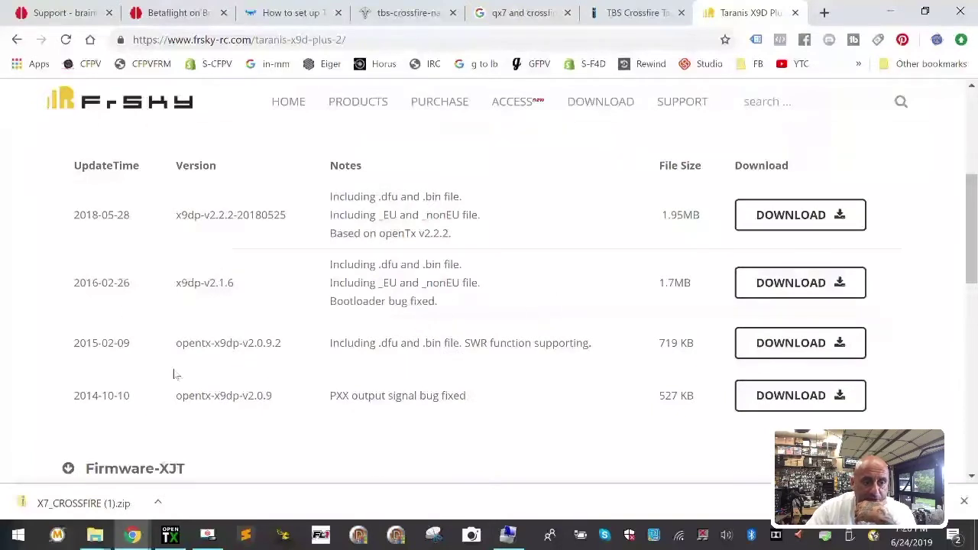
{"action": "mouse_move", "coordinate": [468, 395]}
{"action": "left_mouse_down"}
{"action": "mouse_move", "coordinate": [219, 229]}
{"action": "mouse_move", "coordinate": [219, 280]}
{"action": "mouse_move", "coordinate": [73, 218]}
{"action": "mouse_move", "coordinate": [437, 396]}
{"action": "mouse_move", "coordinate": [468, 396]}
{"action": "left_mouse_up"}
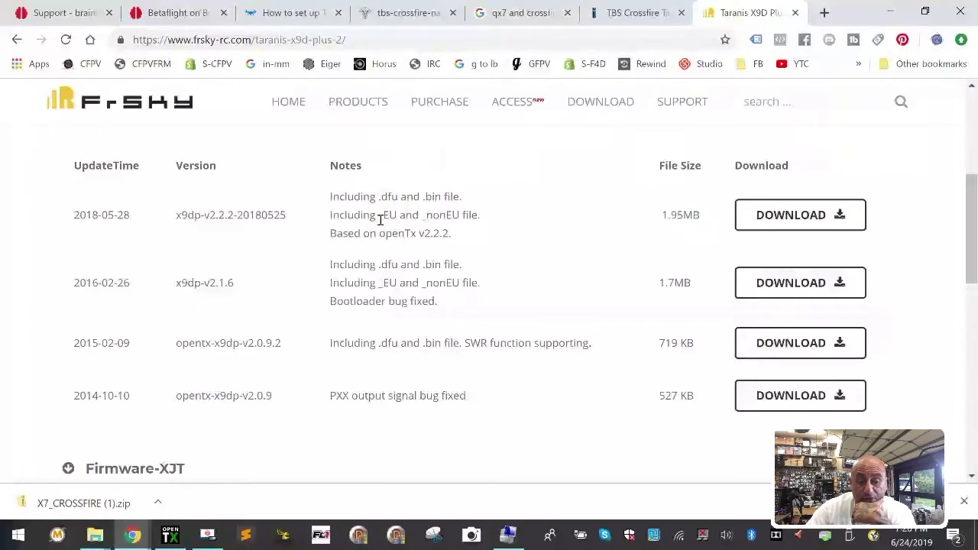
{"action": "scroll", "coordinate": [367, 277], "scroll_direction": "down", "scroll_amount": 2}
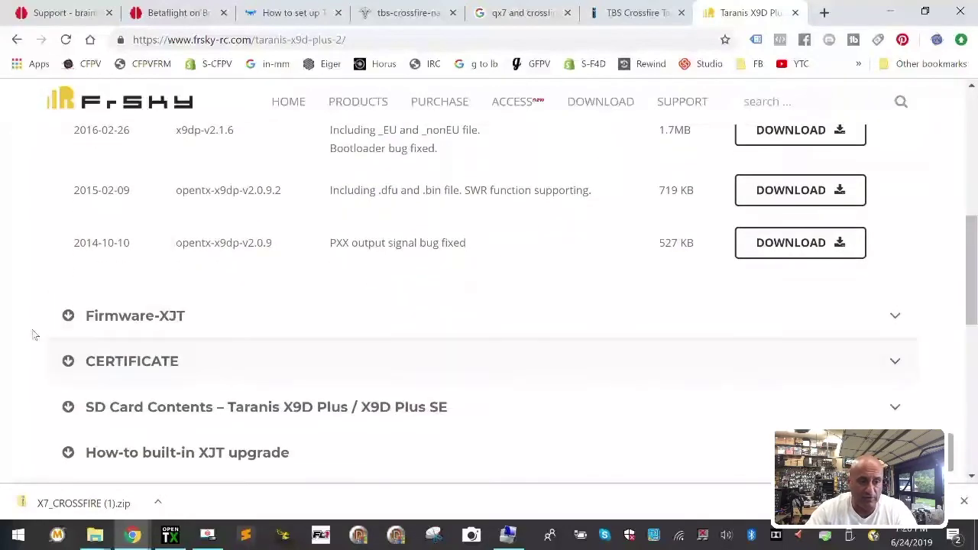
{"action": "left_click", "coordinate": [68, 316]}
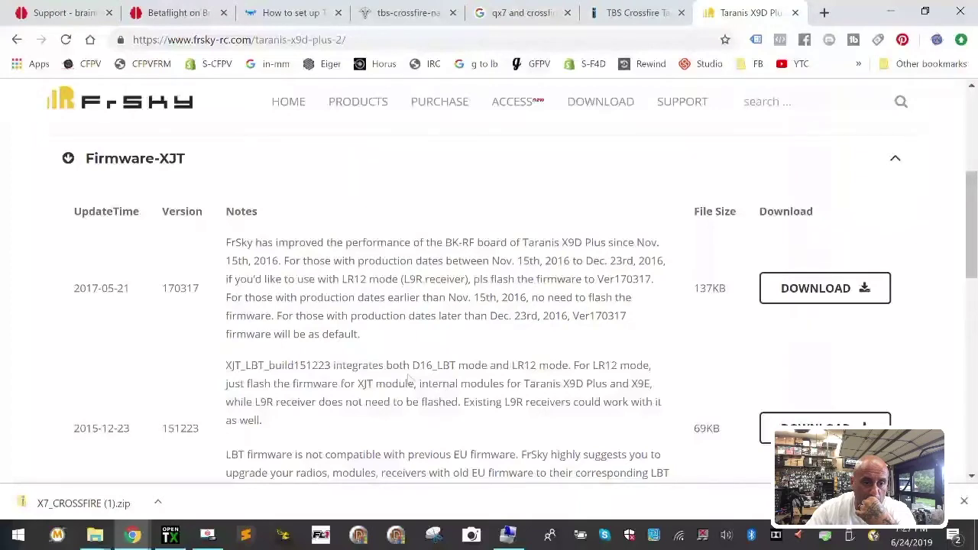
Step: Return to FrSky's download list, load more receivers, and open the R9 MM download page
{"action": "scroll", "coordinate": [408, 376], "scroll_direction": "up", "scroll_amount": 5}
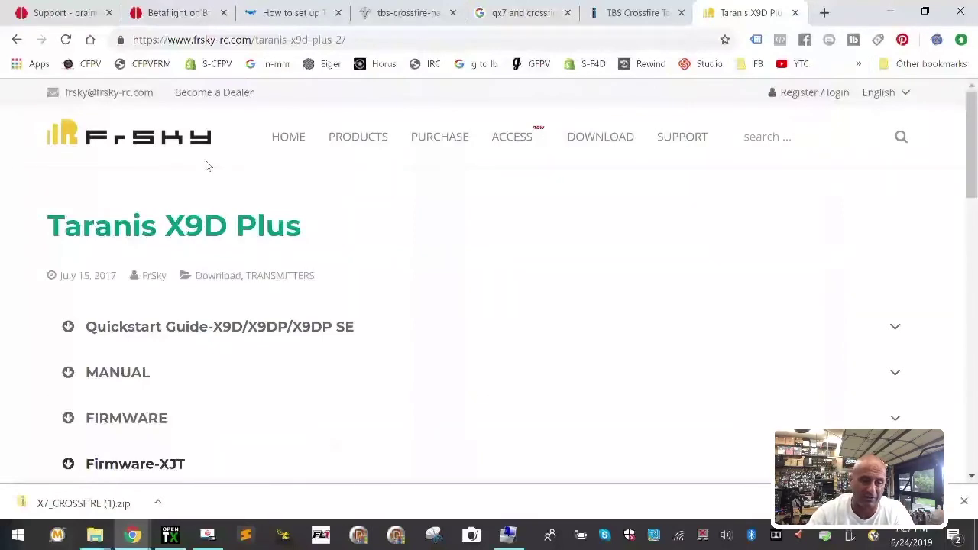
{"action": "left_click", "coordinate": [608, 147]}
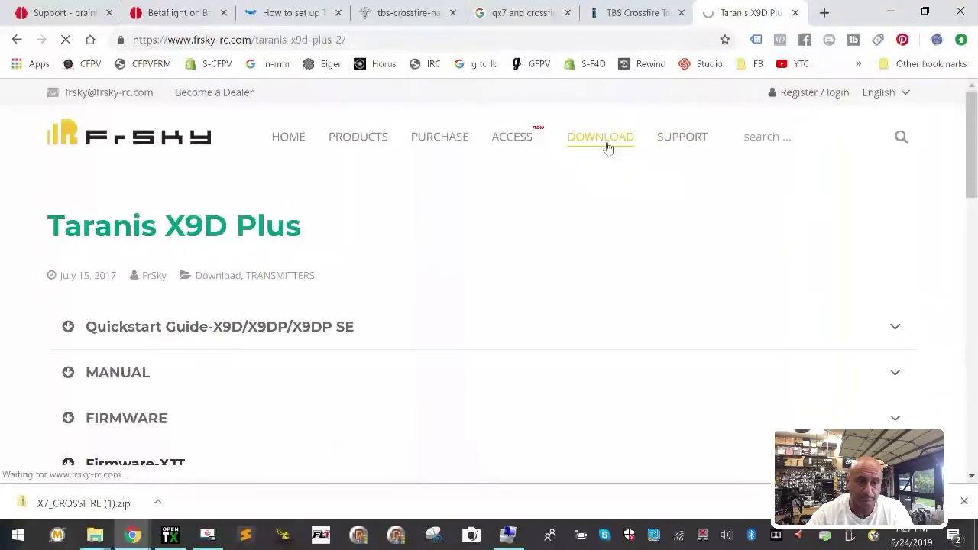
{"action": "scroll", "coordinate": [334, 331], "scroll_direction": "down", "scroll_amount": 8}
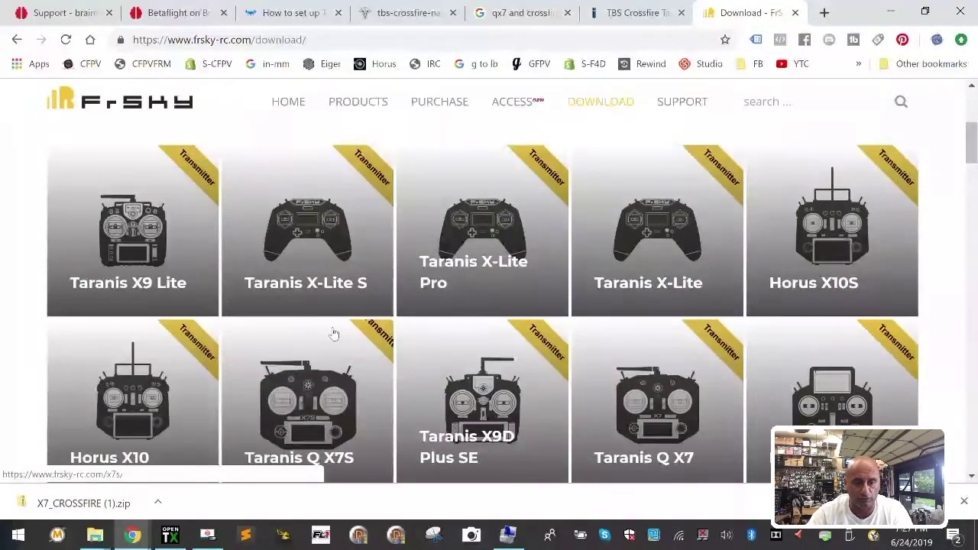
{"action": "scroll", "coordinate": [534, 356], "scroll_direction": "down", "scroll_amount": 6}
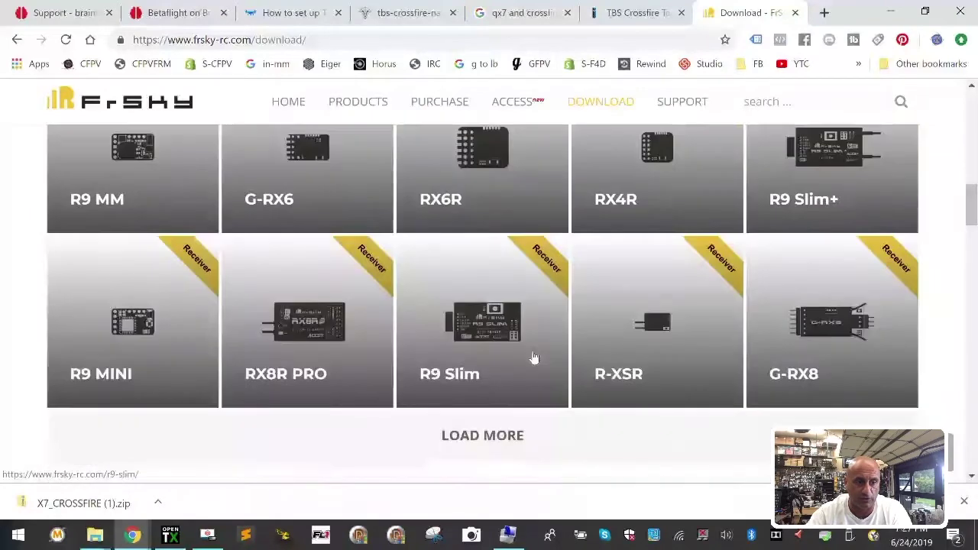
{"action": "scroll", "coordinate": [533, 358], "scroll_direction": "up", "scroll_amount": 2}
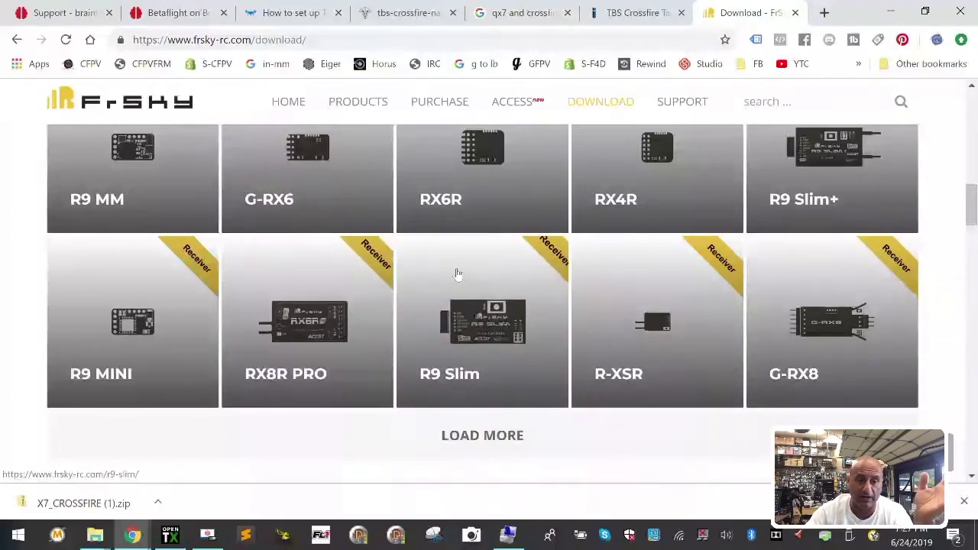
{"action": "left_click", "coordinate": [464, 435]}
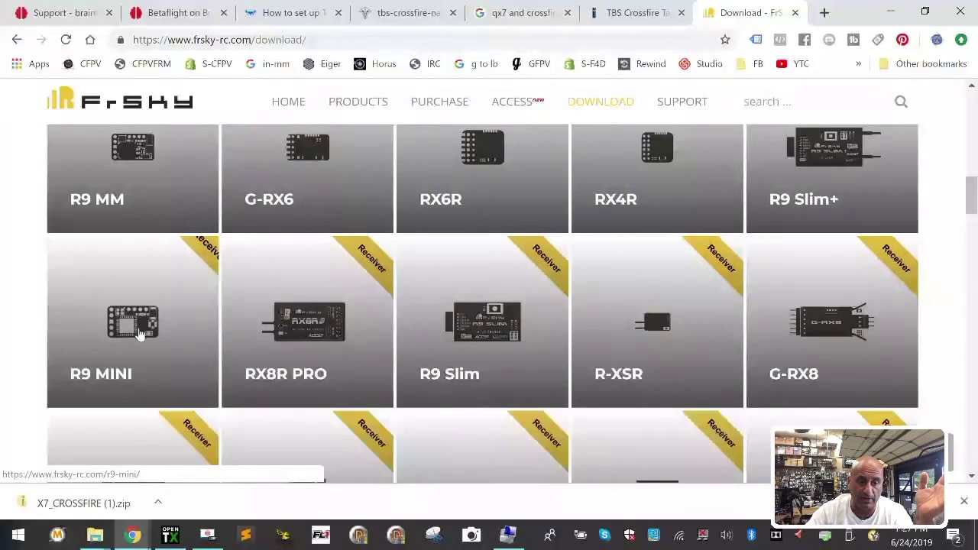
{"action": "scroll", "coordinate": [410, 367], "scroll_direction": "down", "scroll_amount": 2}
{"action": "scroll", "coordinate": [411, 366], "scroll_direction": "down", "scroll_amount": 2}
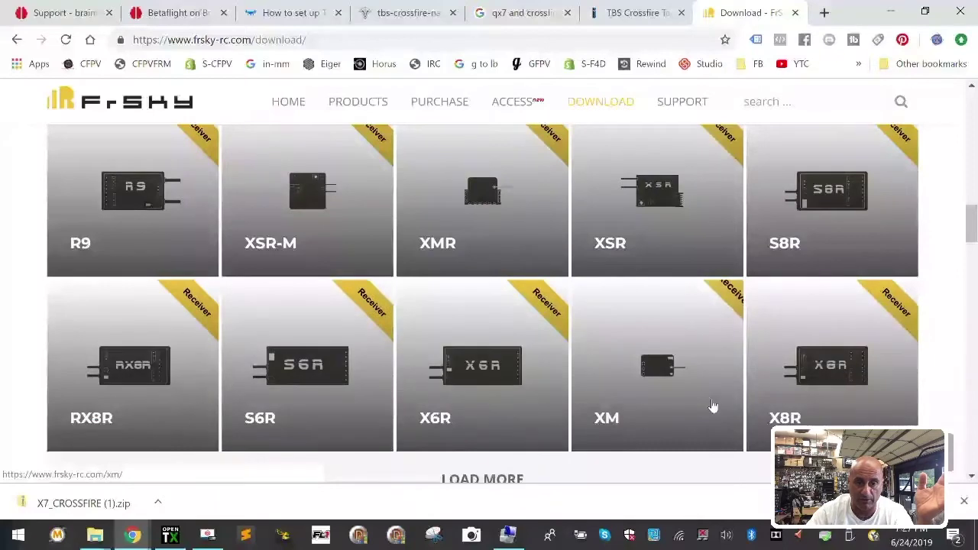
{"action": "scroll", "coordinate": [712, 406], "scroll_direction": "up", "scroll_amount": 2}
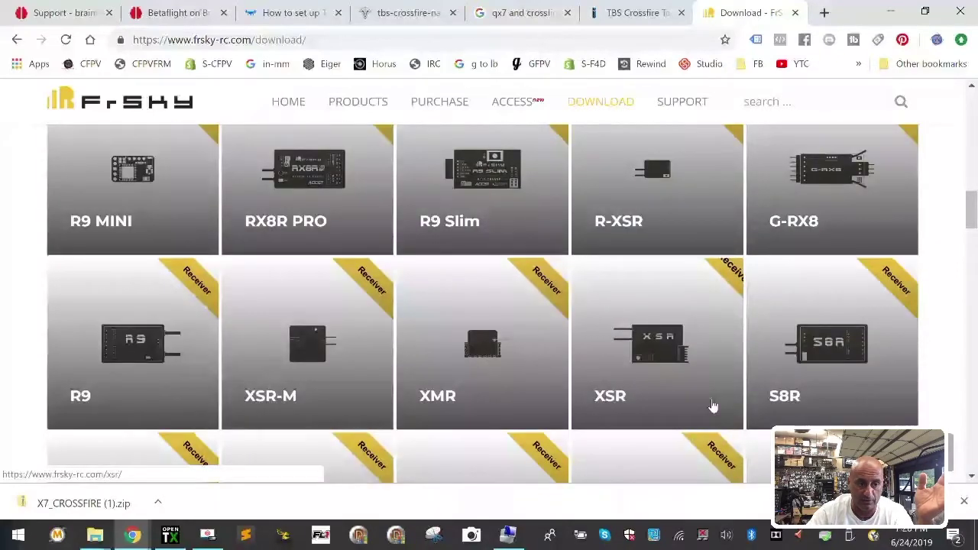
{"action": "scroll", "coordinate": [713, 406], "scroll_direction": "down", "scroll_amount": 6}
{"action": "scroll", "coordinate": [712, 406], "scroll_direction": "up", "scroll_amount": 8}
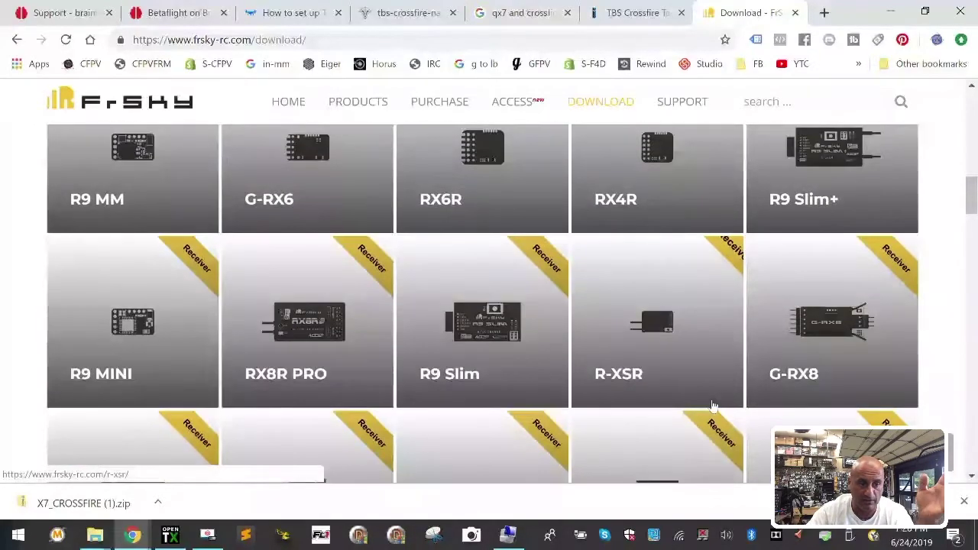
{"action": "left_click", "coordinate": [126, 149]}
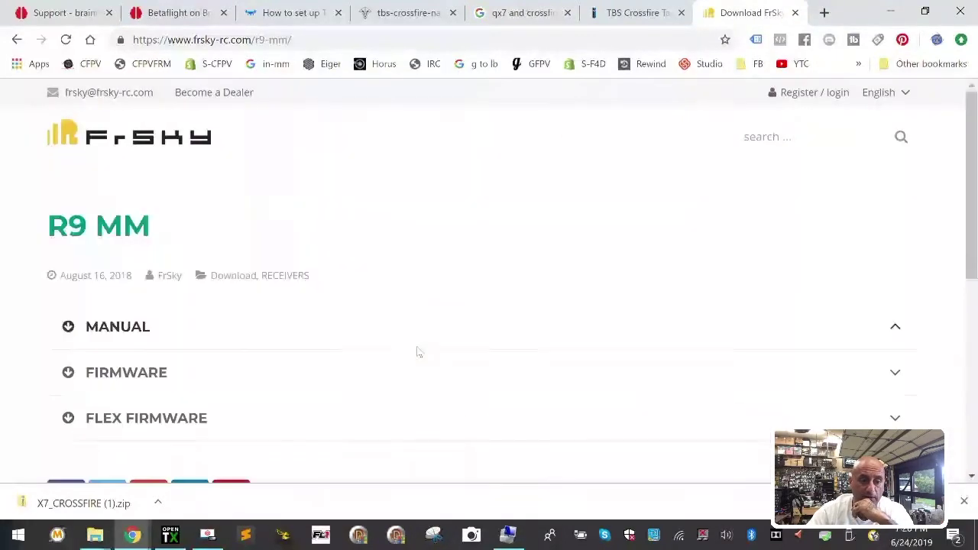
Step: Examine the FIRMWARE and FLEX FIRMWARE versions and release notes offered for the R9 MM
{"action": "scroll", "coordinate": [419, 352], "scroll_direction": "down", "scroll_amount": 4}
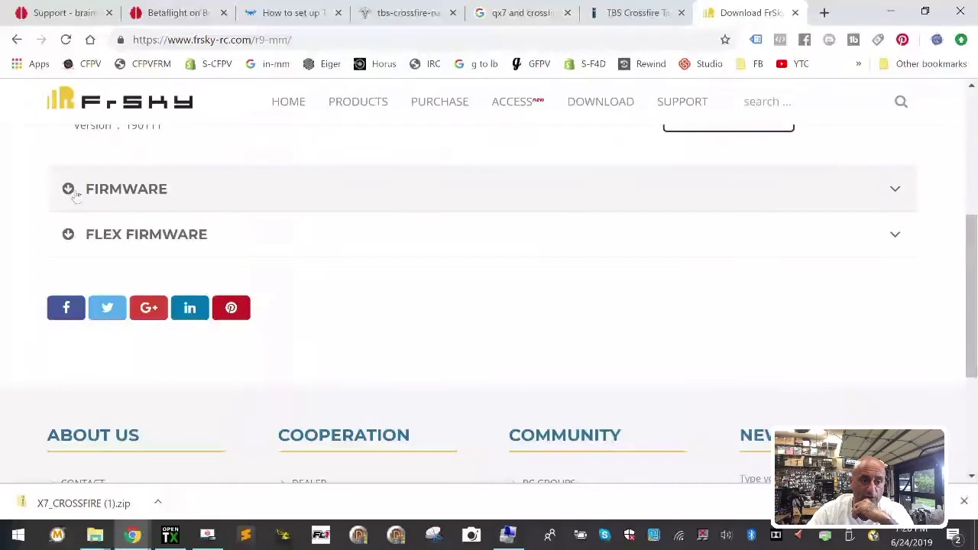
{"action": "left_click", "coordinate": [77, 193]}
{"action": "left_click", "coordinate": [77, 395]}
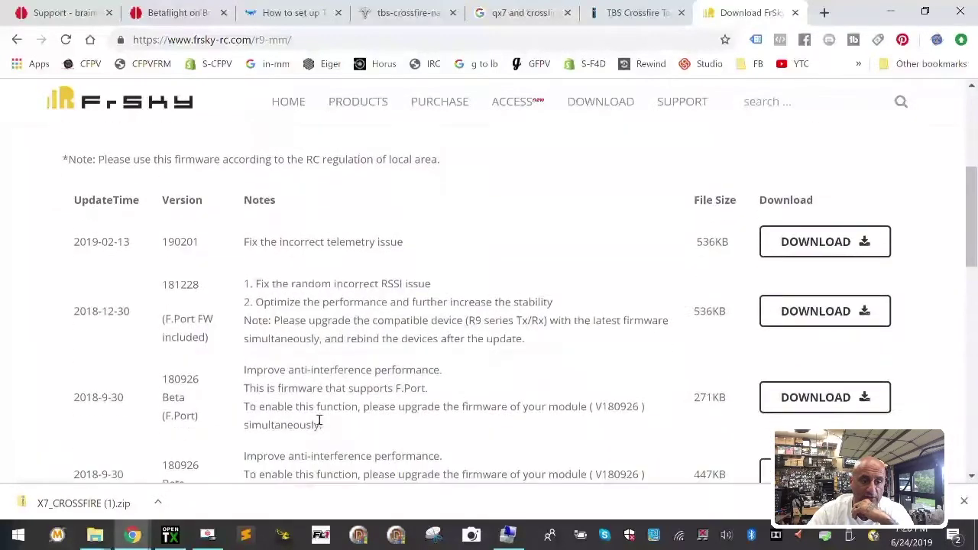
{"action": "scroll", "coordinate": [319, 420], "scroll_direction": "up", "scroll_amount": 6}
{"action": "left_click", "coordinate": [107, 367]}
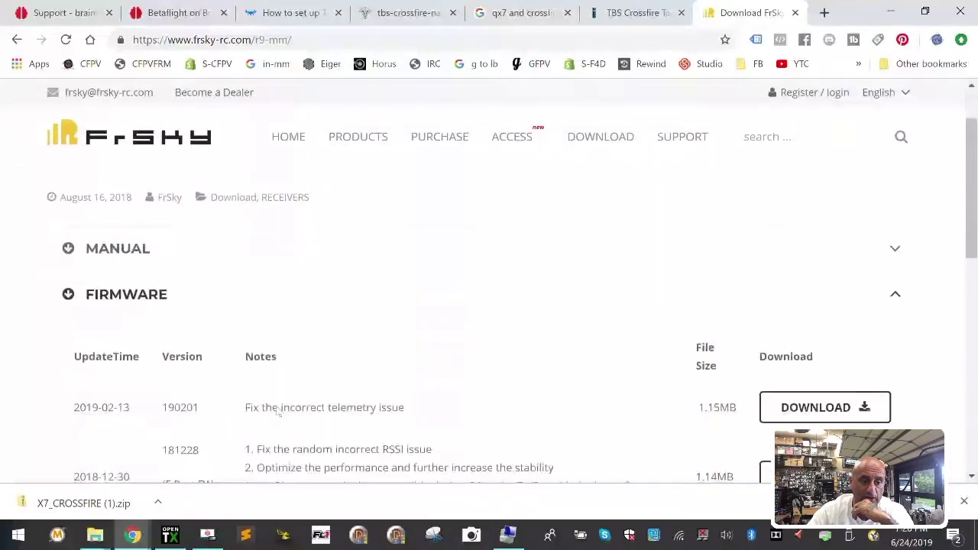
{"action": "scroll", "coordinate": [278, 412], "scroll_direction": "down", "scroll_amount": 4}
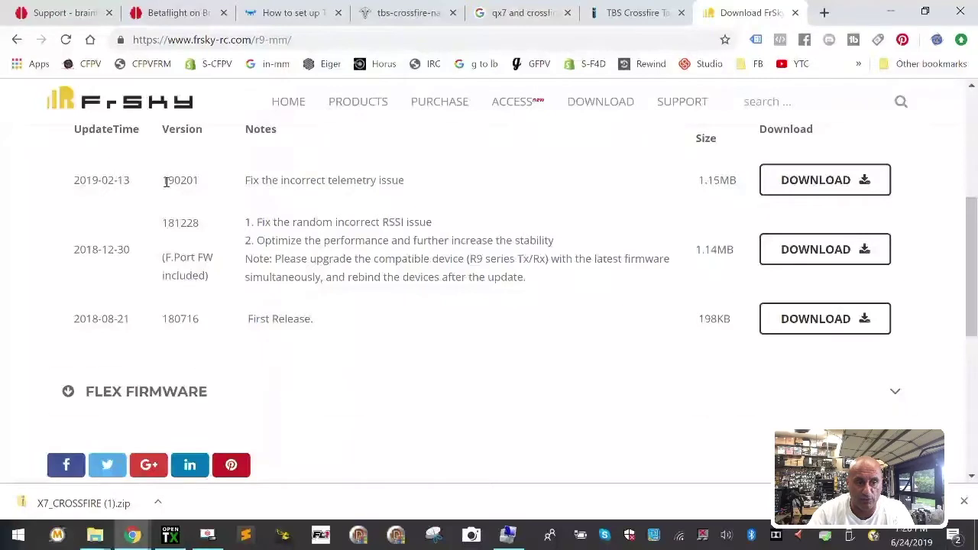
{"action": "left_click_drag", "start_coordinate": [166, 182], "coordinate": [348, 197]}
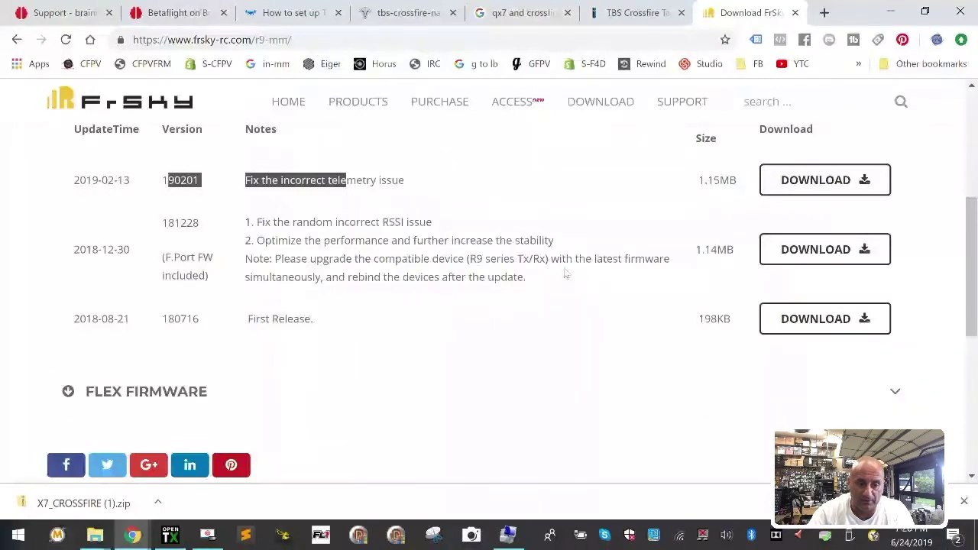
{"action": "left_click_drag", "start_coordinate": [565, 283], "coordinate": [467, 204]}
{"action": "left_click", "coordinate": [473, 197]}
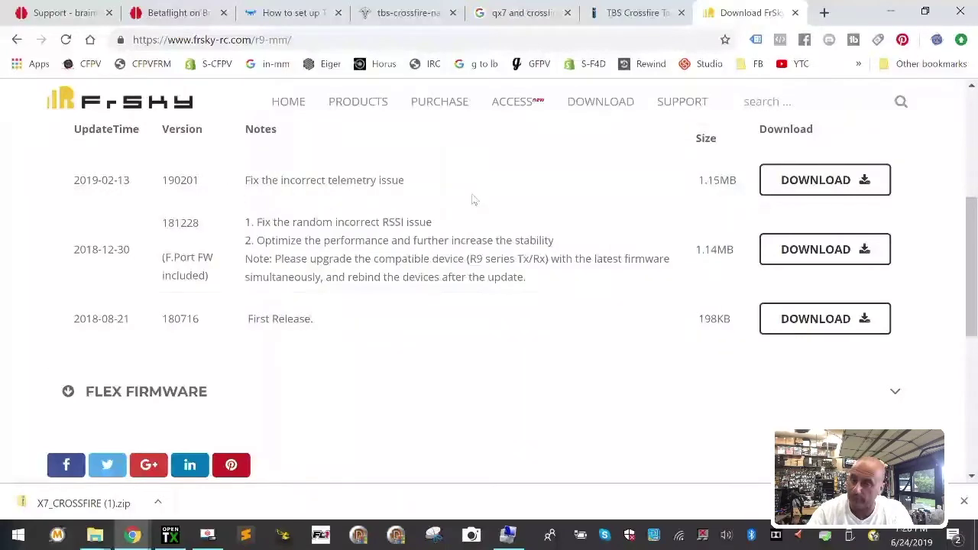
Step: Download R9 MM firmware version 190201 and show the downloaded zip in its folder
{"action": "left_click", "coordinate": [862, 180]}
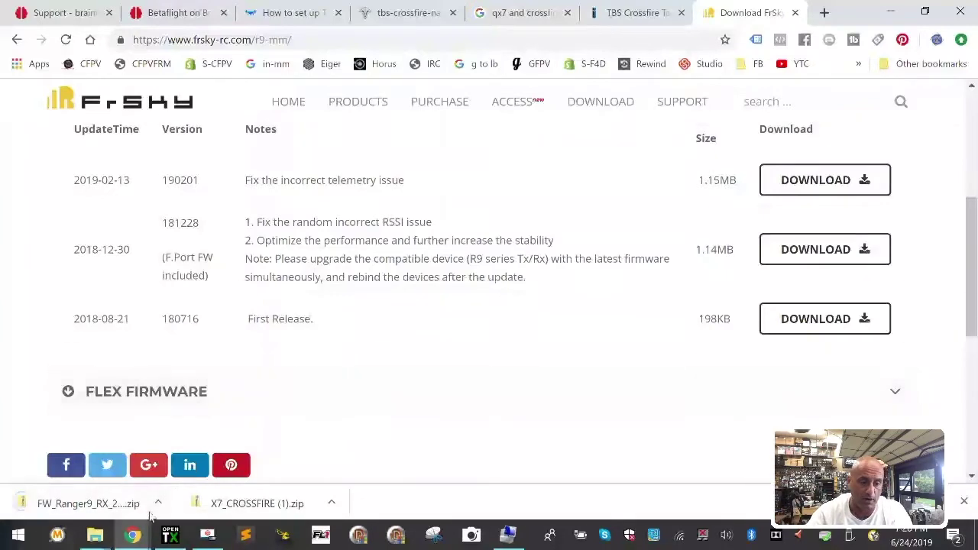
{"action": "left_click", "coordinate": [157, 505]}
{"action": "left_click", "coordinate": [220, 450]}
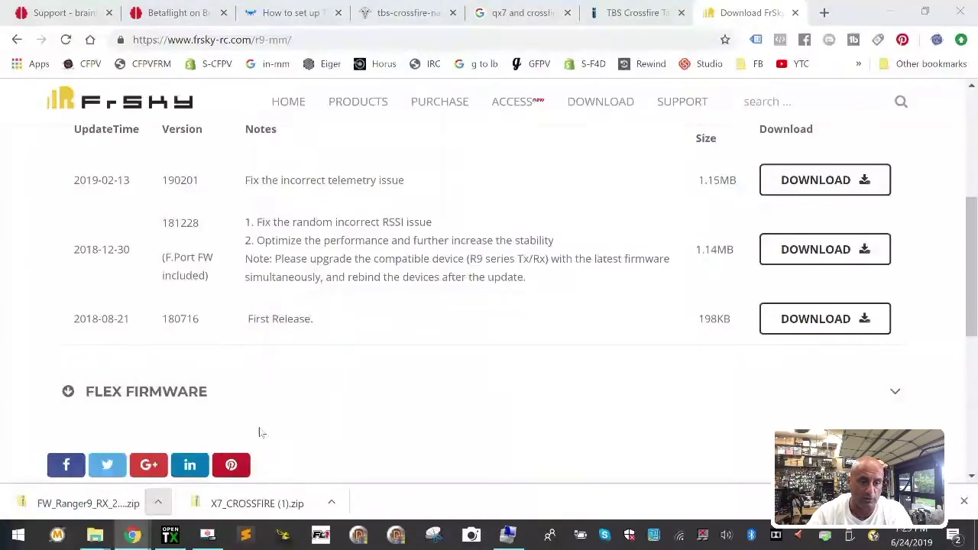
Step: Copy FW_Ranger9_RX_20190201.zip from Downloads into the X9D+ folder in Documents
{"action": "right_click", "coordinate": [410, 457]}
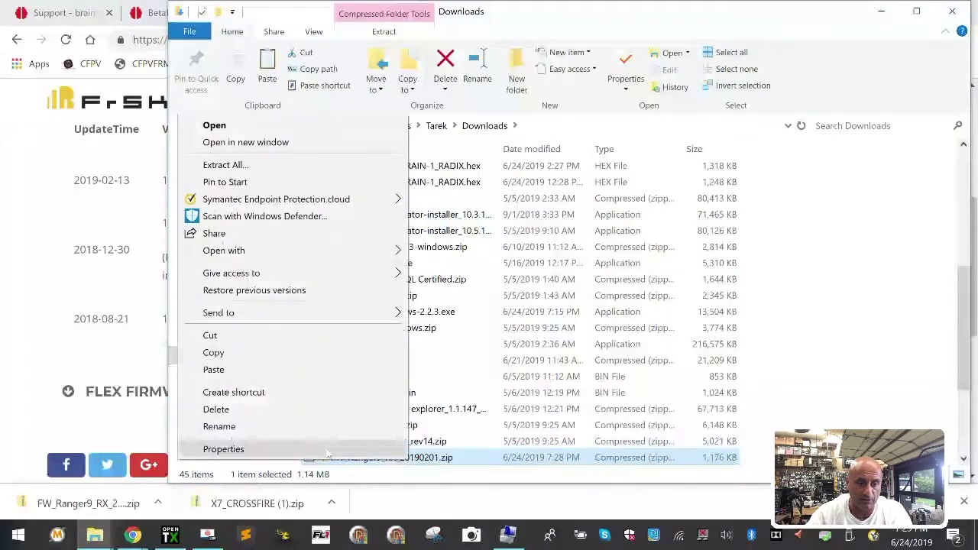
{"action": "left_click", "coordinate": [260, 351]}
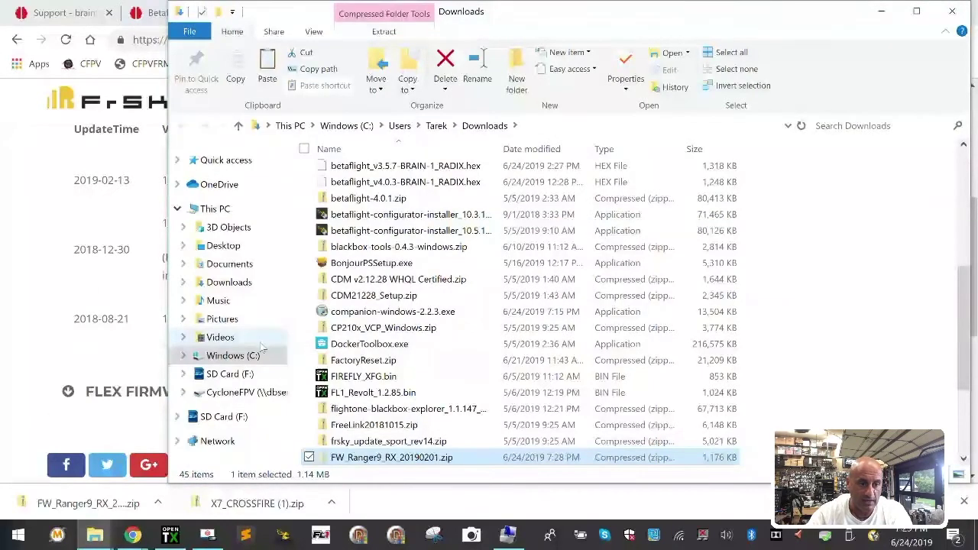
{"action": "left_click", "coordinate": [229, 264]}
{"action": "double_click", "coordinate": [365, 333]}
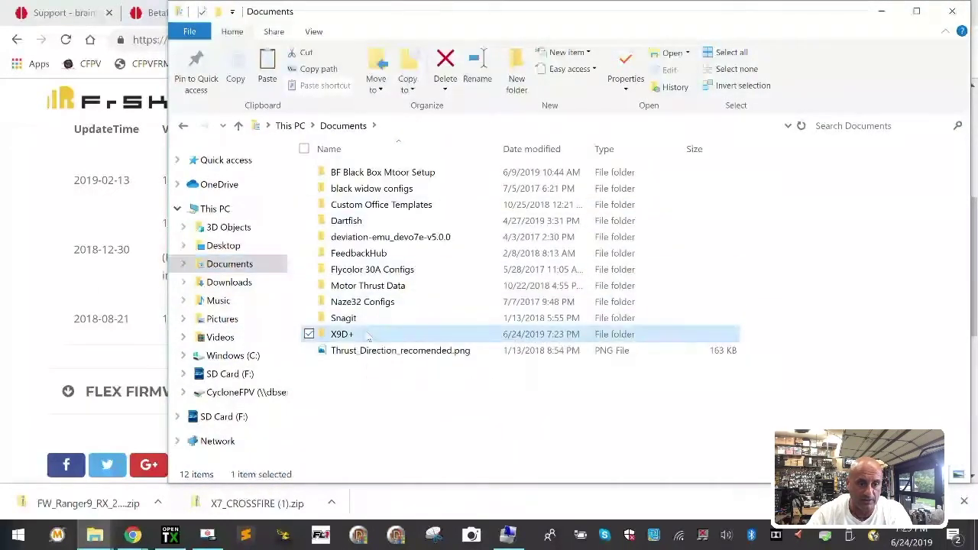
{"action": "right_click", "coordinate": [365, 243]}
{"action": "left_click", "coordinate": [224, 345]}
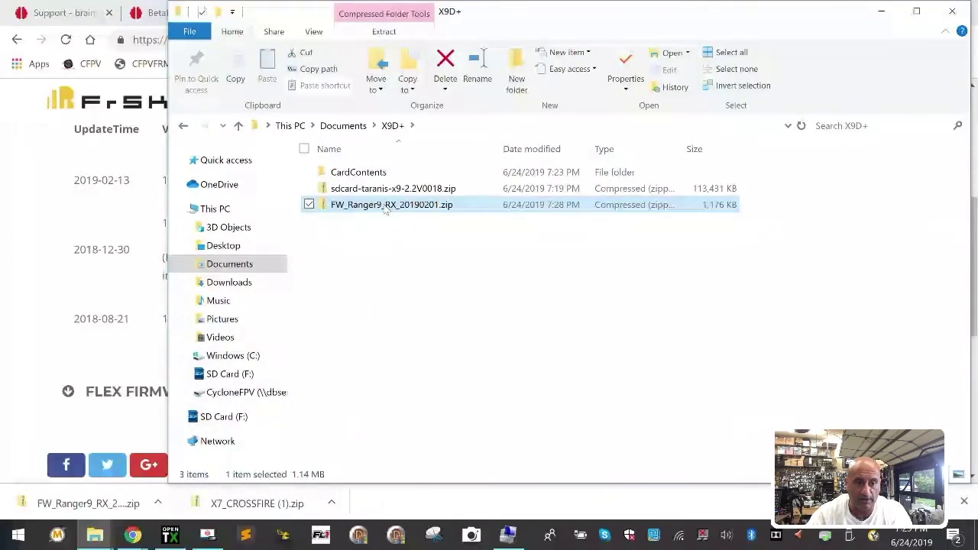
Step: Extract FW_Ranger9_RX_20190201.zip into its own folder inside X9D+
{"action": "right_click", "coordinate": [386, 208]}
{"action": "left_click", "coordinate": [336, 240]}
{"action": "left_click", "coordinate": [621, 424]}
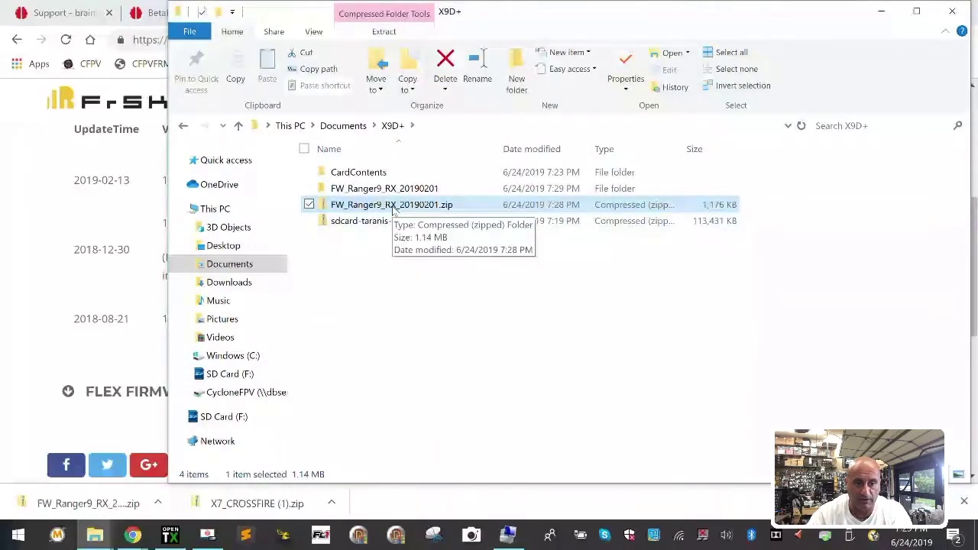
Step: Delete the R9_R9Slim_LBT and R9Mini_R9MM_LBT folders from the inner FW_Ranger9_RX_20190201 folder
{"action": "double_click", "coordinate": [392, 189]}
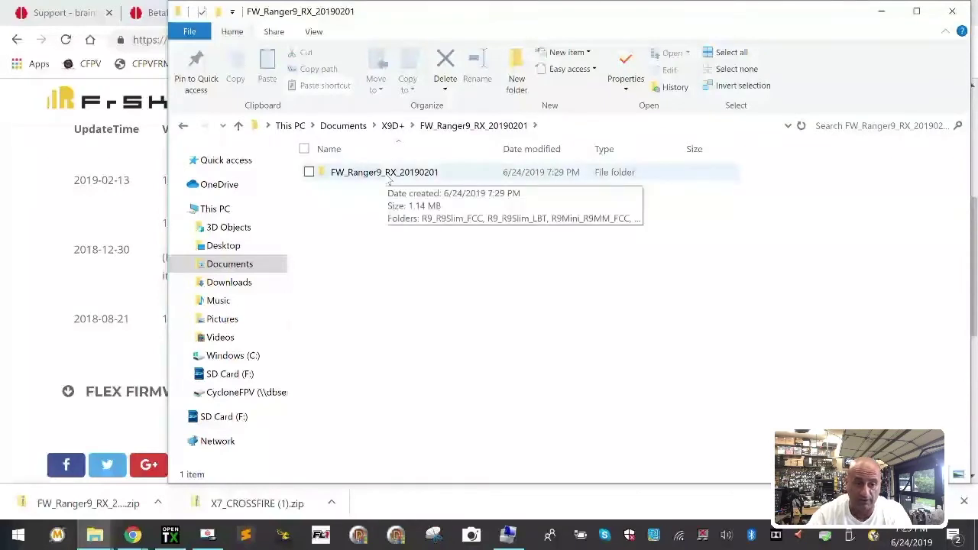
{"action": "double_click", "coordinate": [387, 177]}
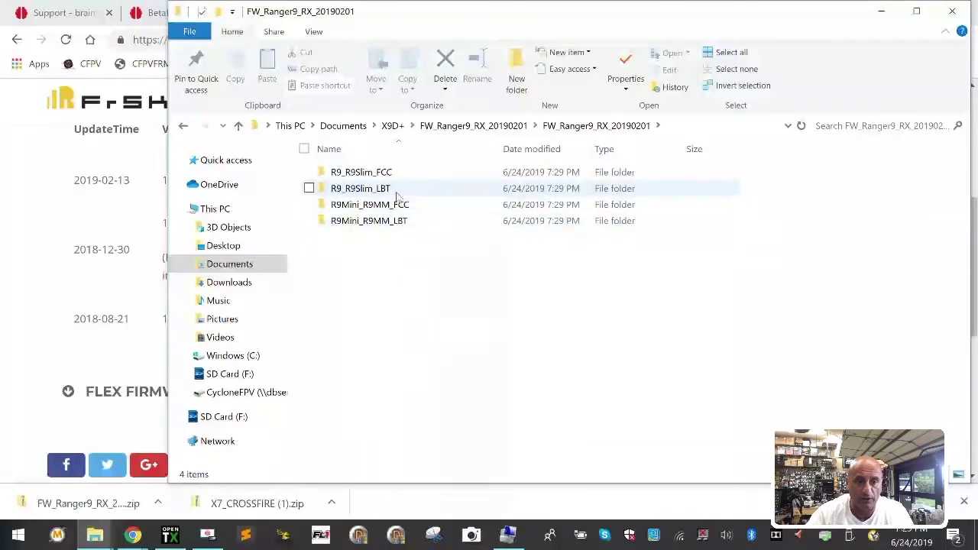
{"action": "left_click", "coordinate": [393, 189]}
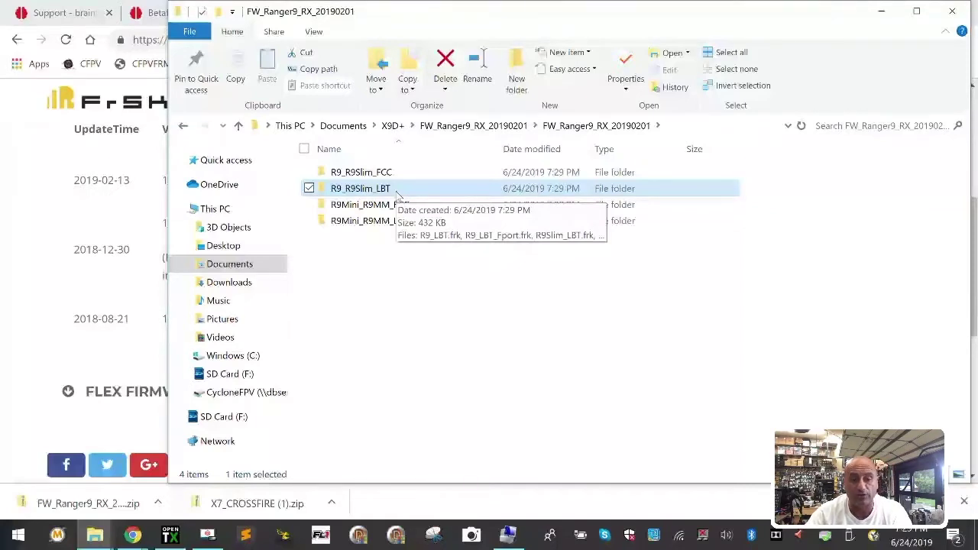
{"action": "right_click", "coordinate": [388, 188]}
{"action": "left_click", "coordinate": [260, 470]}
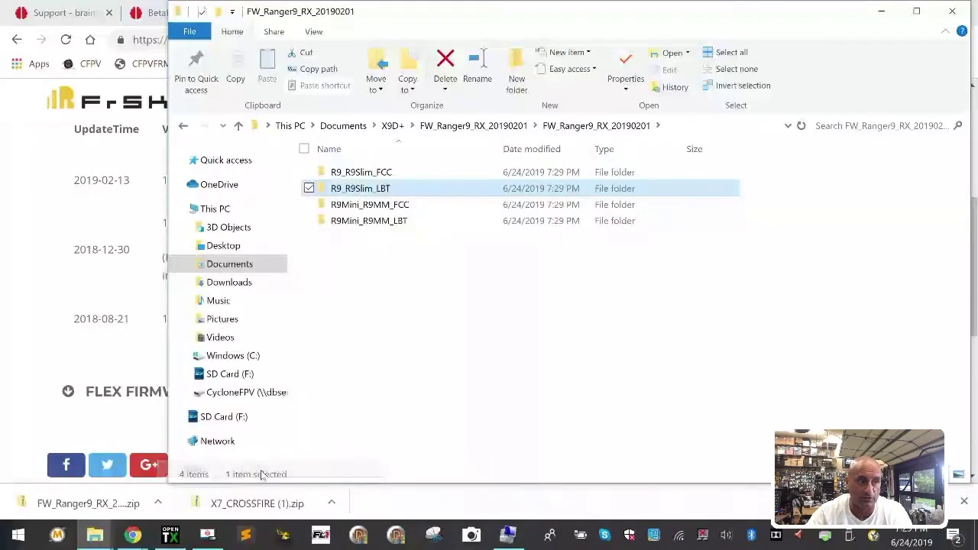
{"action": "right_click", "coordinate": [419, 204]}
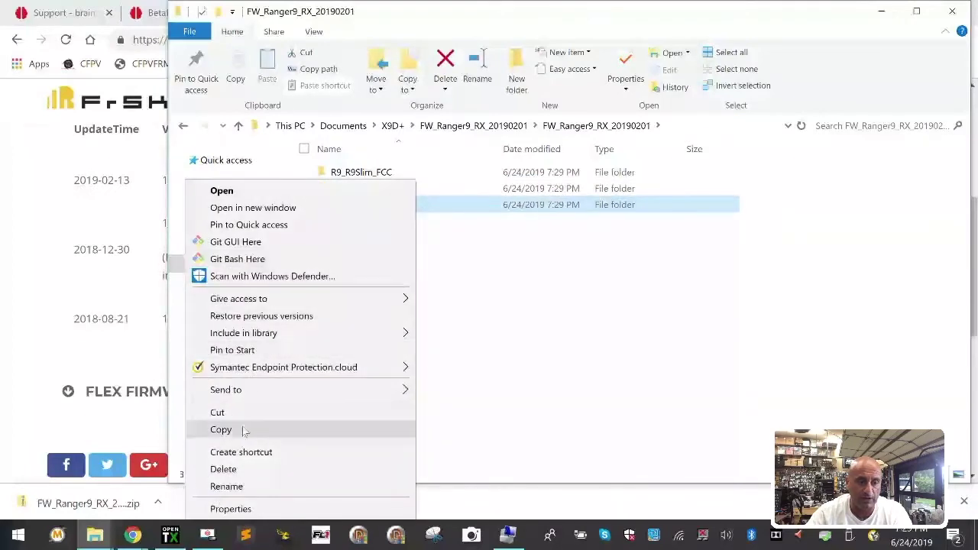
{"action": "left_click", "coordinate": [240, 470]}
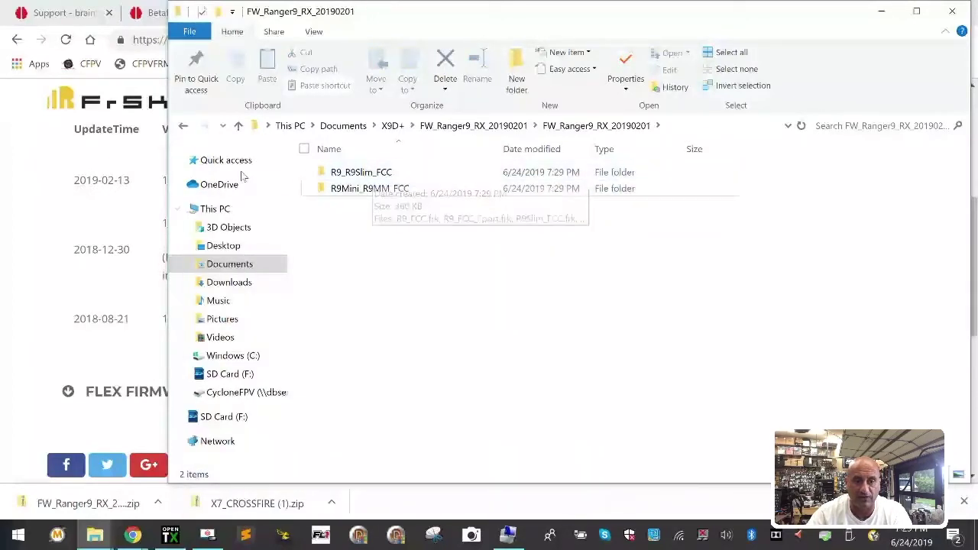
Step: Check inside R9Mini_R9MM_FCC, and move both FCC folders up into the outer FW_Ranger9_RX_20190201 folder
{"action": "double_click", "coordinate": [409, 193]}
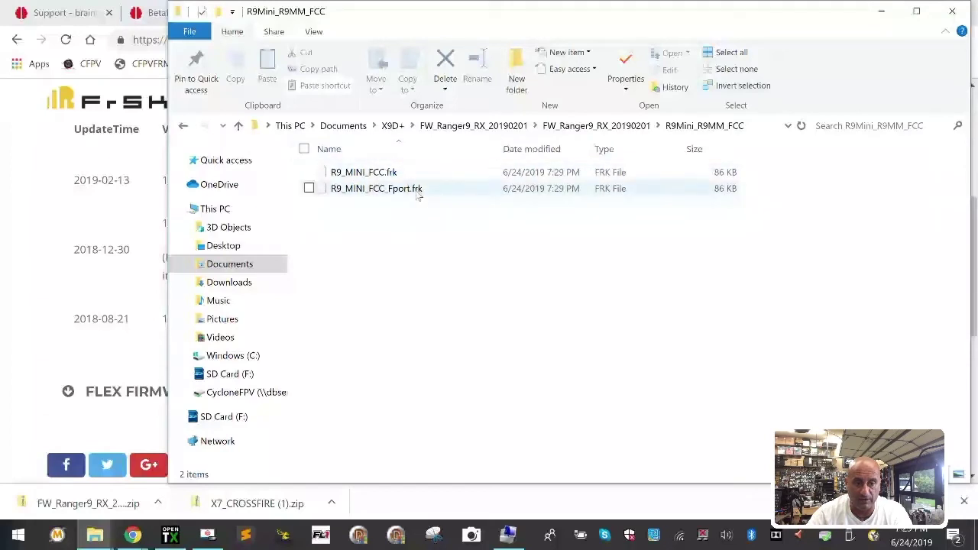
{"action": "left_click", "coordinate": [238, 126]}
{"action": "left_click_drag", "start_coordinate": [346, 258], "coordinate": [373, 174]}
{"action": "right_click", "coordinate": [372, 174]}
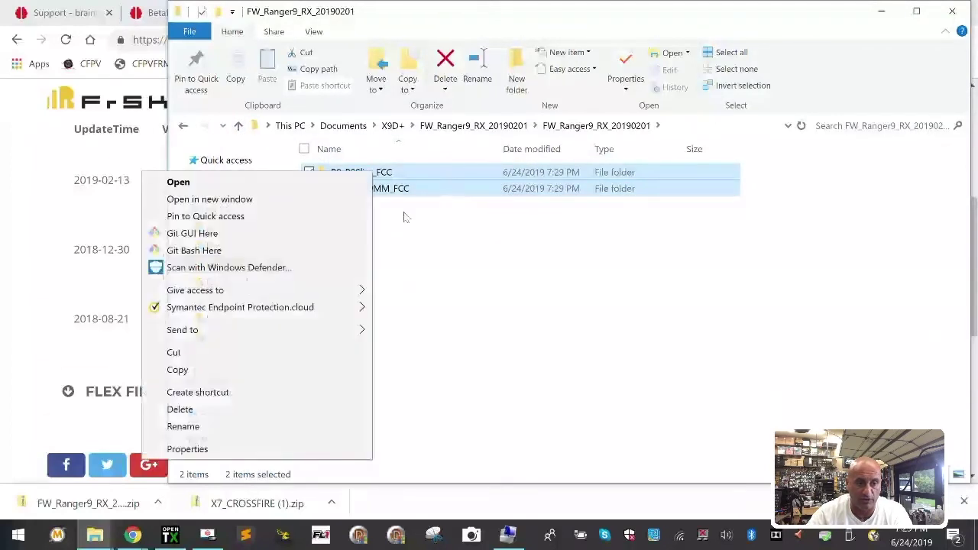
{"action": "left_click", "coordinate": [248, 353]}
{"action": "left_click", "coordinate": [473, 125]}
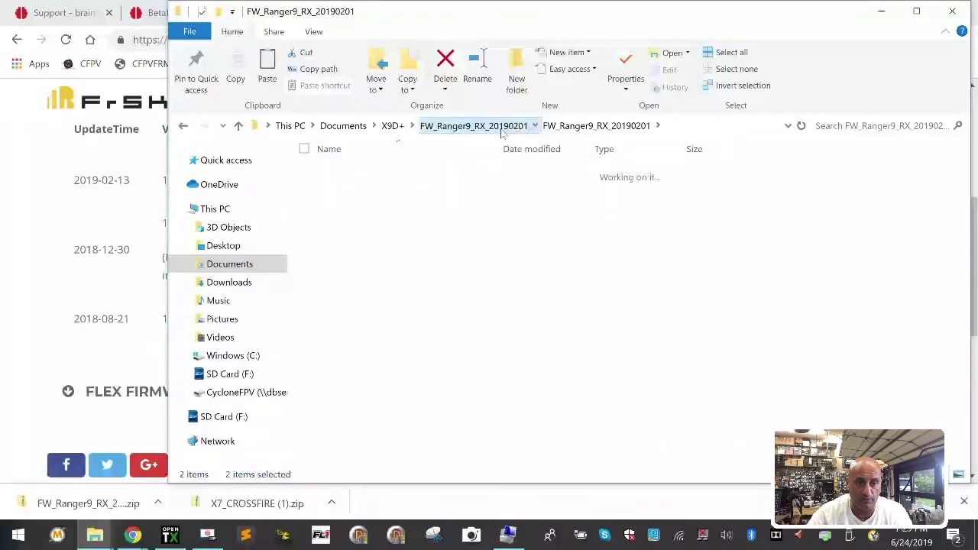
{"action": "right_click", "coordinate": [353, 228]}
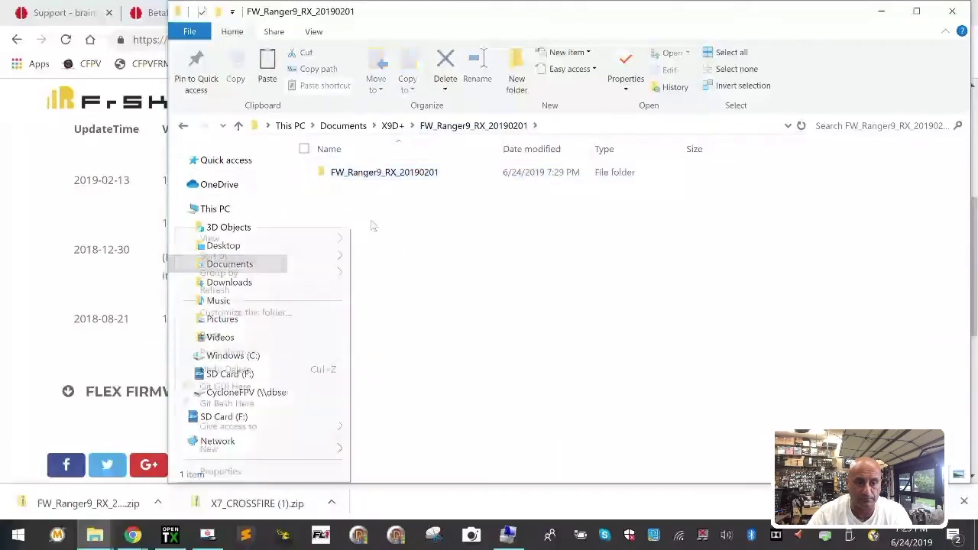
{"action": "left_click", "coordinate": [233, 338]}
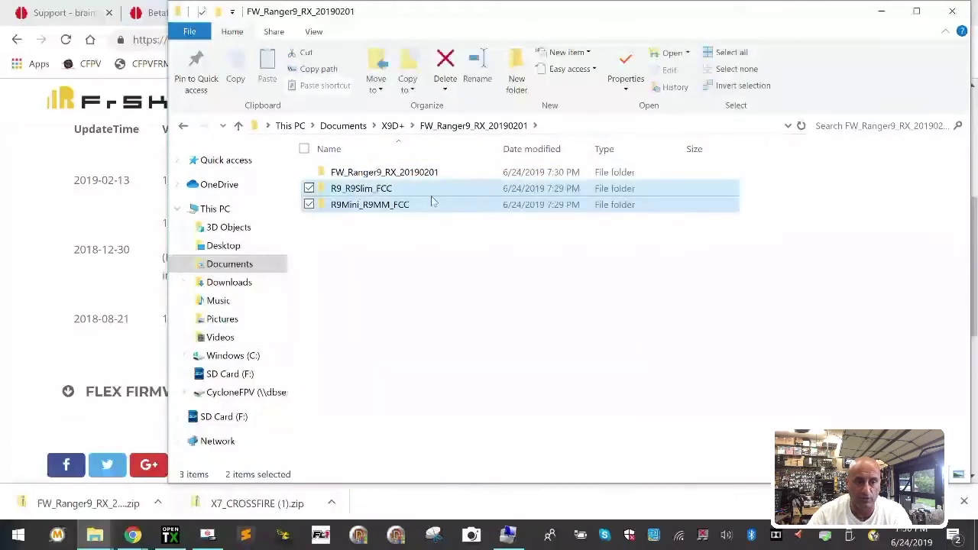
Step: Check the nested FW_Ranger9_RX_20190201 folder and delete it from inside the outer folder of the same name
{"action": "left_click", "coordinate": [376, 126]}
{"action": "left_click", "coordinate": [380, 197]}
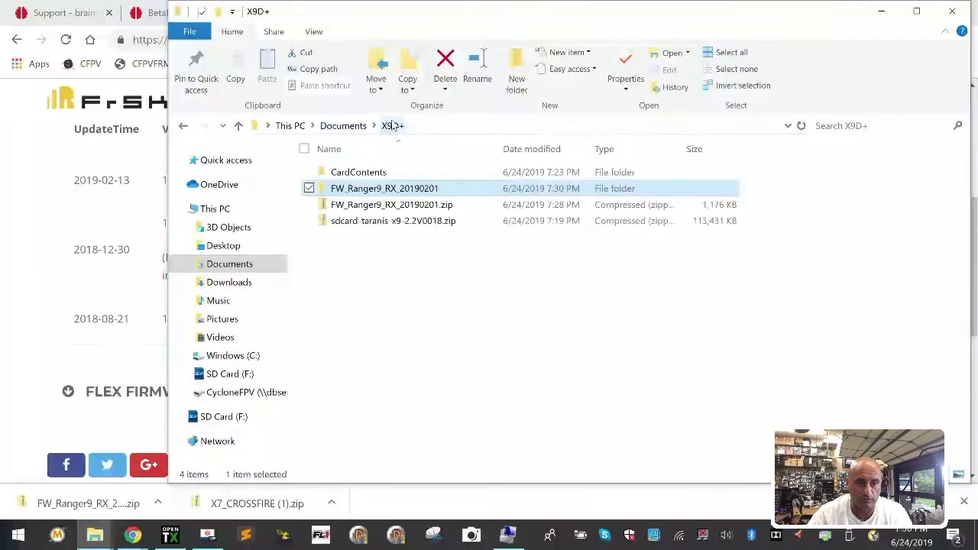
{"action": "double_click", "coordinate": [380, 189]}
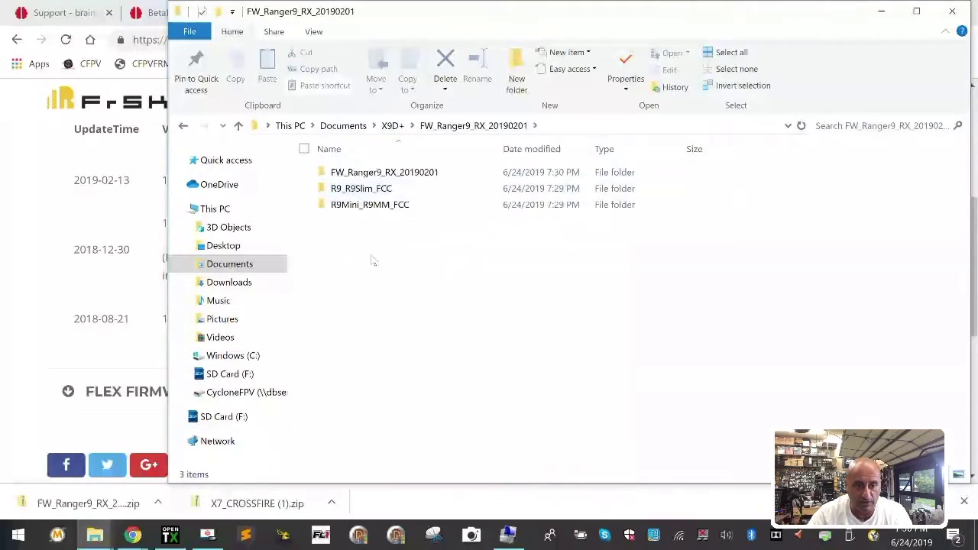
{"action": "double_click", "coordinate": [389, 172]}
{"action": "left_click", "coordinate": [489, 125]}
{"action": "right_click", "coordinate": [371, 181]}
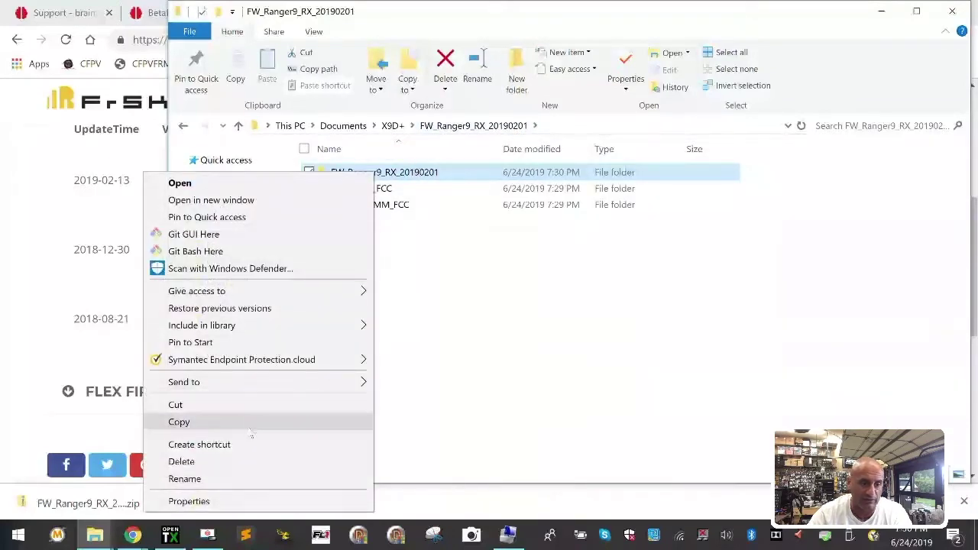
{"action": "left_click", "coordinate": [251, 462]}
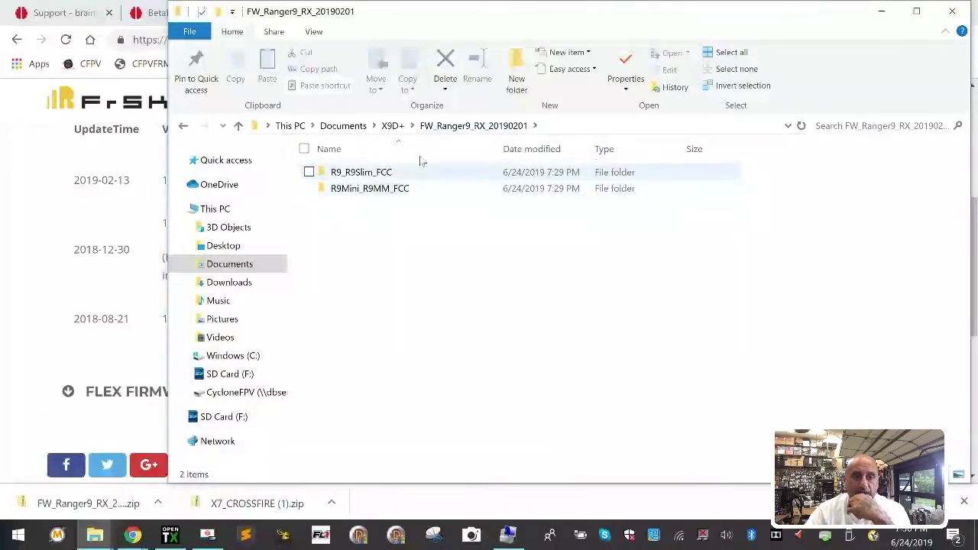
Step: Rename the FW_Ranger9_RX_20190201 folder in X9D+ to r9m-r9mm-slim
{"action": "left_click", "coordinate": [393, 125]}
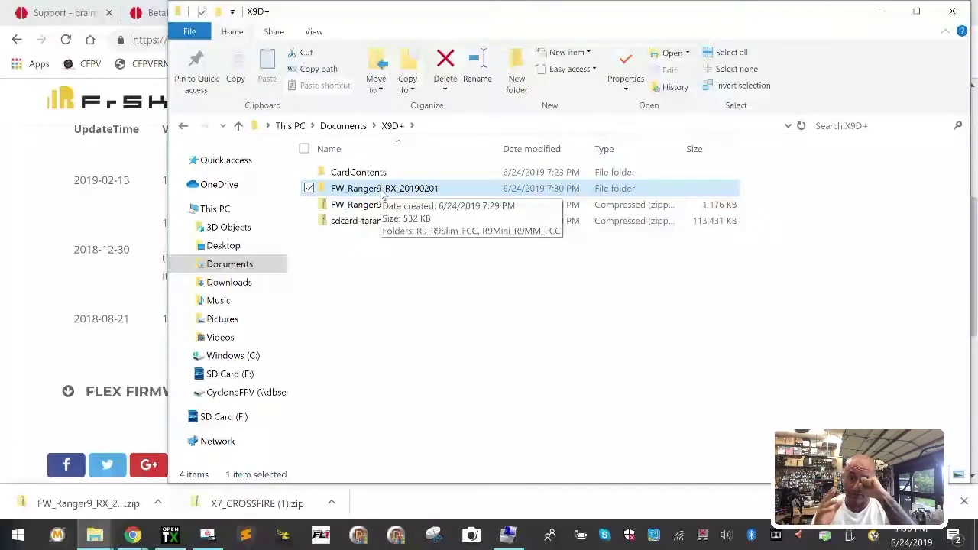
{"action": "left_click", "coordinate": [380, 190]}
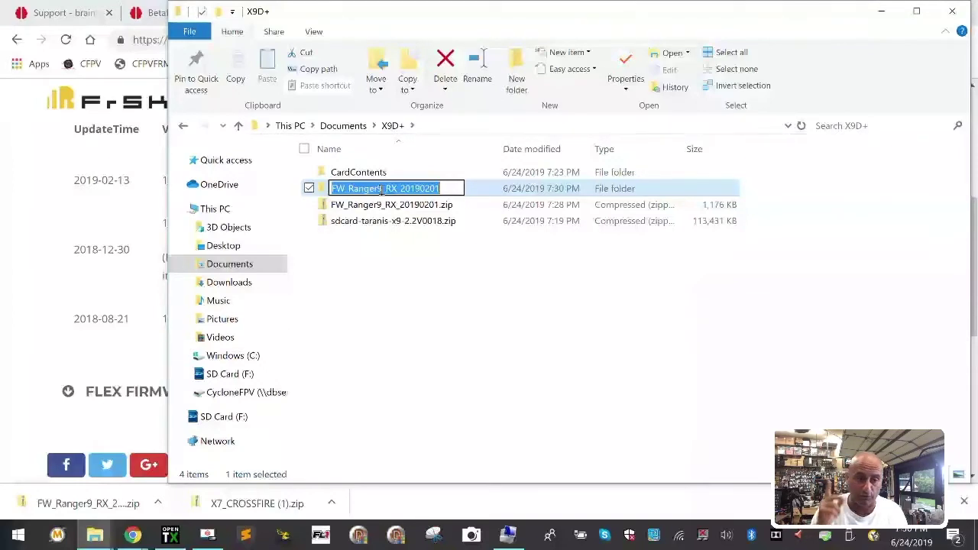
{"action": "type", "text": "R9m"}
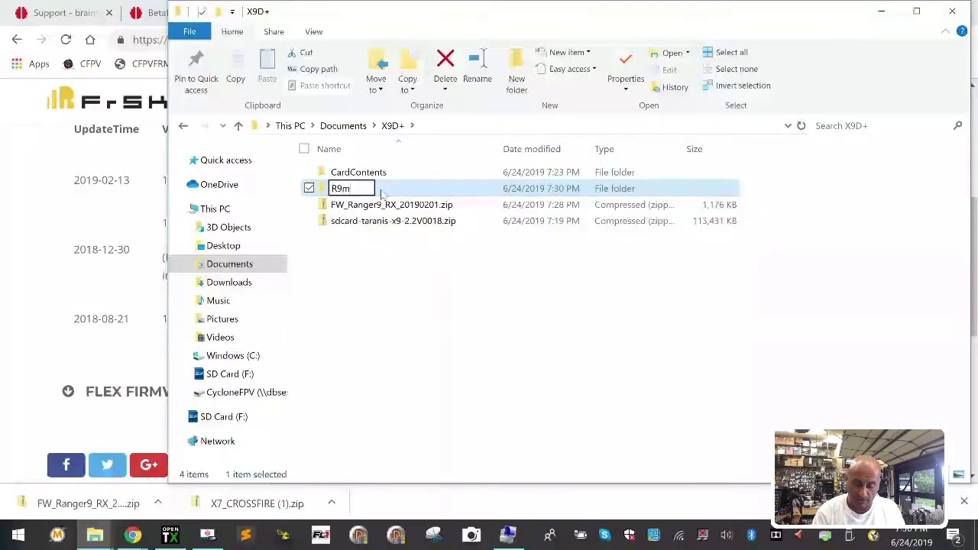
{"action": "key", "text": "BackSpace"}
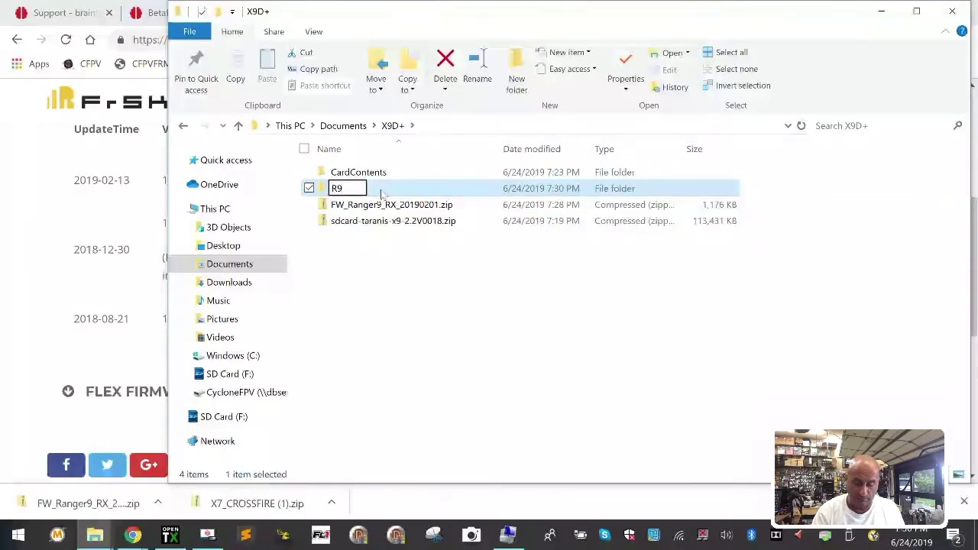
{"action": "type", "text": "m"}
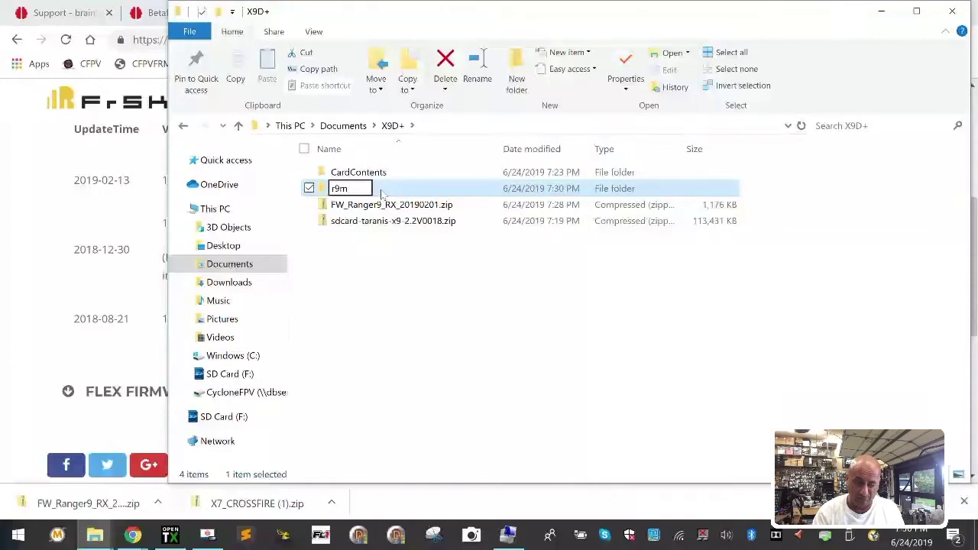
{"action": "type", "text": "-r9mm-slim"}
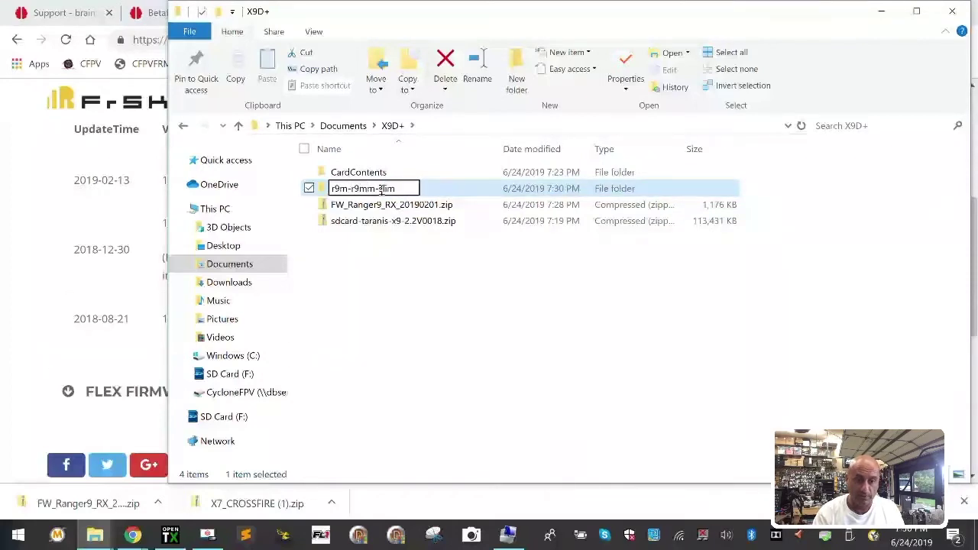
{"action": "key", "text": "Return"}
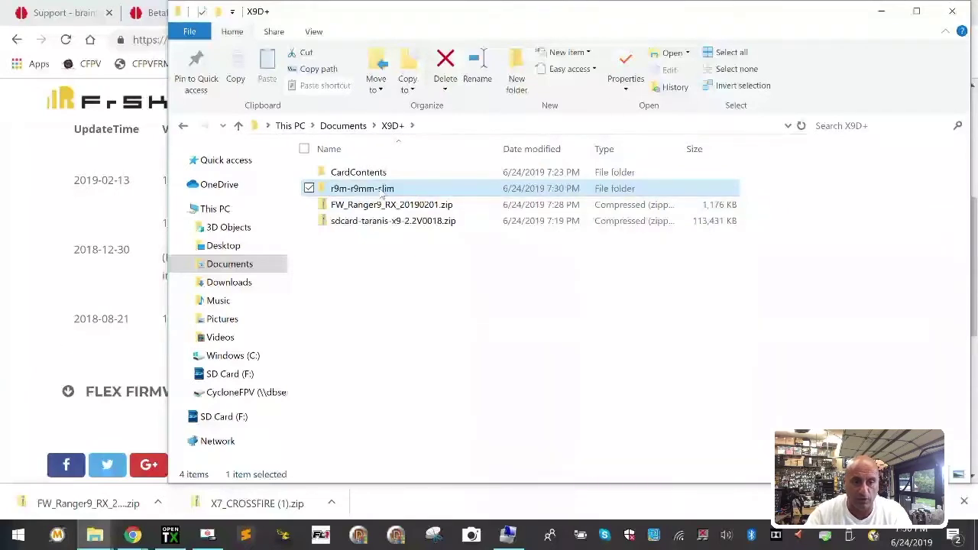
Step: Move the r9m-r9mm-slim folder into the FIRMWARE folder of CardContents and check its contents there
{"action": "right_click", "coordinate": [374, 190]}
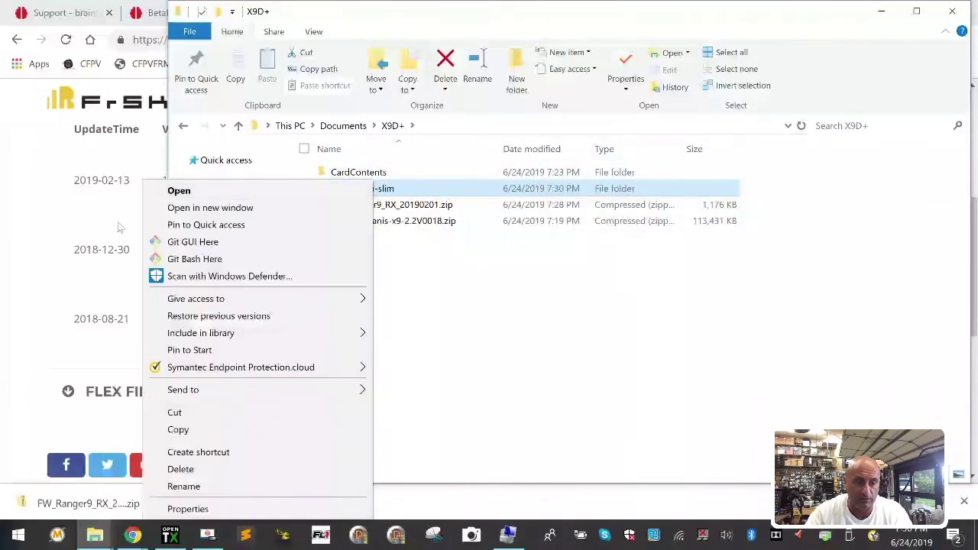
{"action": "left_click", "coordinate": [252, 413]}
{"action": "double_click", "coordinate": [369, 176]}
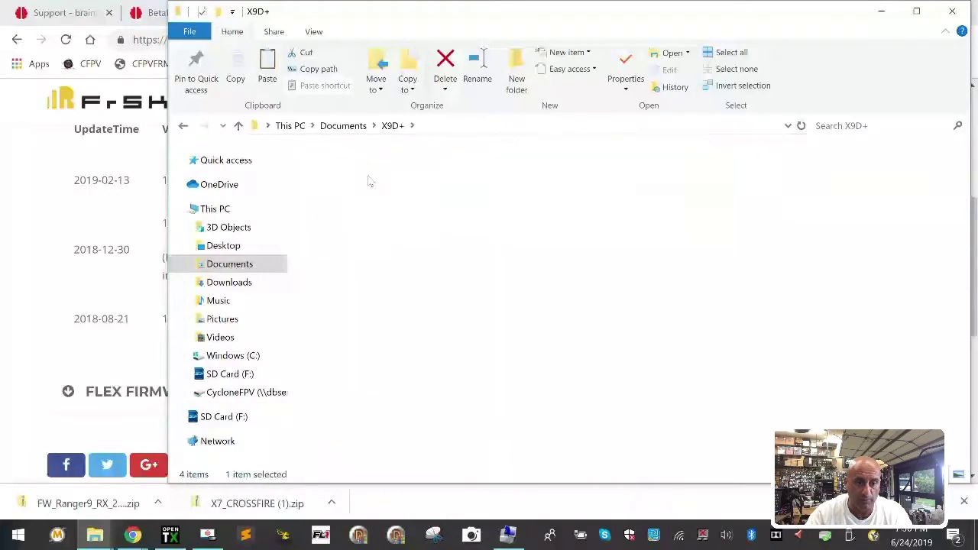
{"action": "double_click", "coordinate": [357, 203]}
{"action": "right_click", "coordinate": [356, 212]}
{"action": "left_click", "coordinate": [253, 315]}
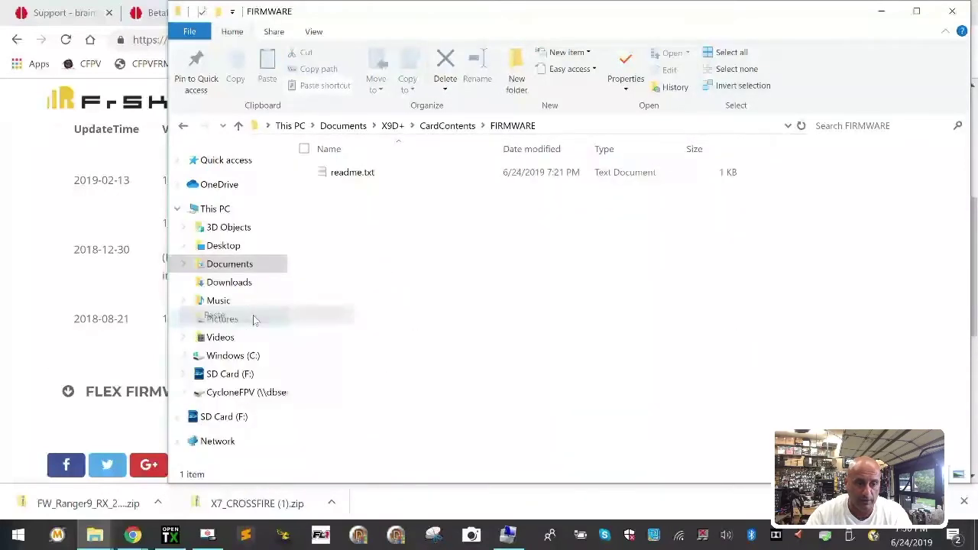
{"action": "left_click", "coordinate": [392, 267]}
{"action": "double_click", "coordinate": [392, 191]}
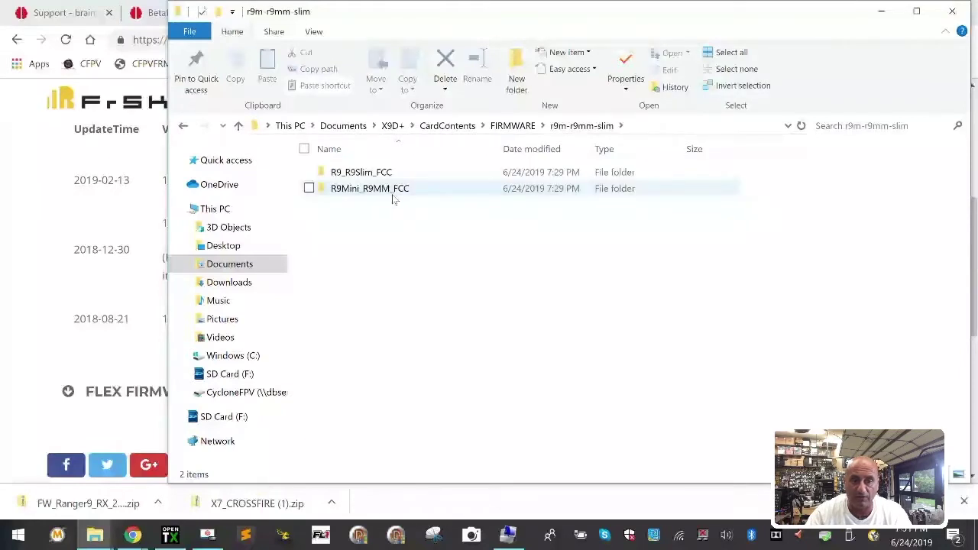
{"action": "left_click", "coordinate": [394, 197]}
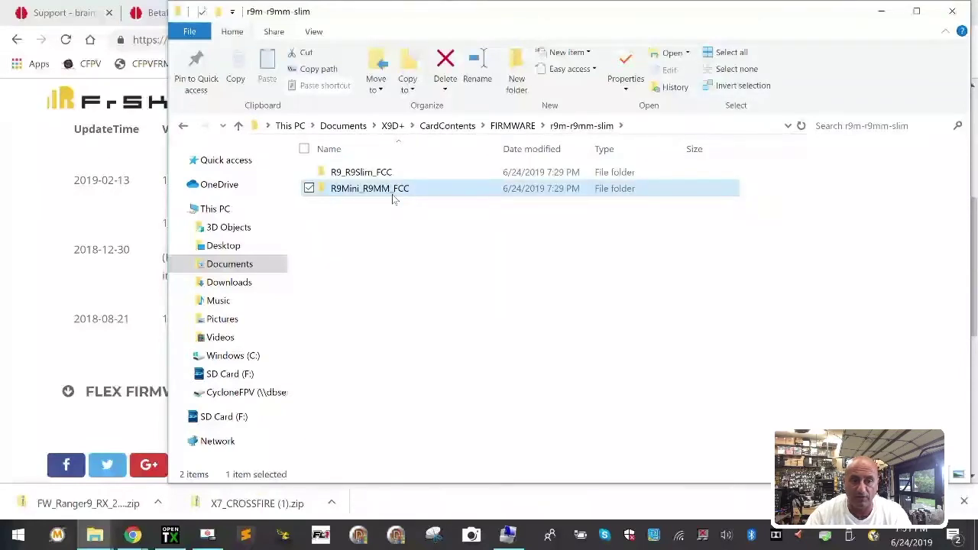
{"action": "left_click", "coordinate": [381, 254]}
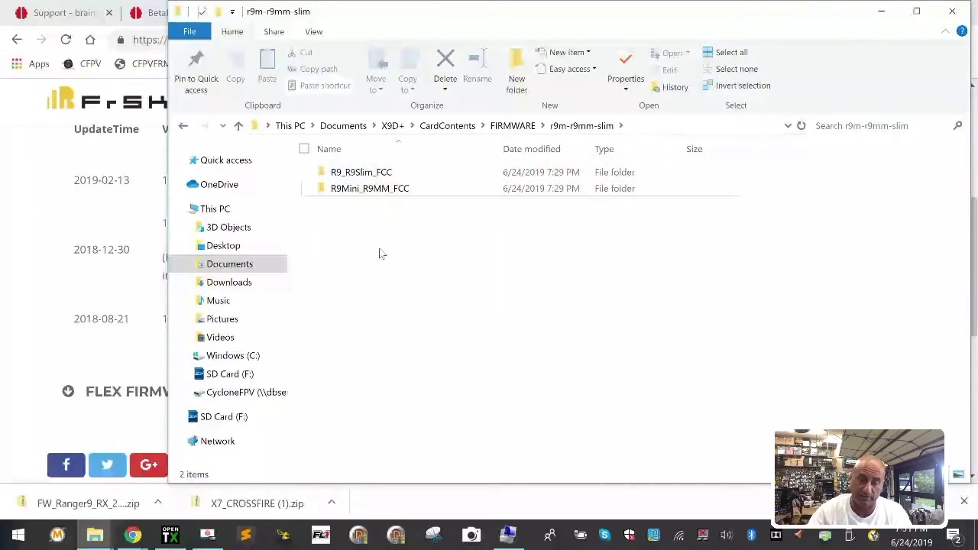
Step: Switch to Chrome and open the R9M module's page from the FrSky site's downloads
{"action": "left_click", "coordinate": [8, 196]}
{"action": "scroll", "coordinate": [751, 366], "scroll_direction": "up", "scroll_amount": 4}
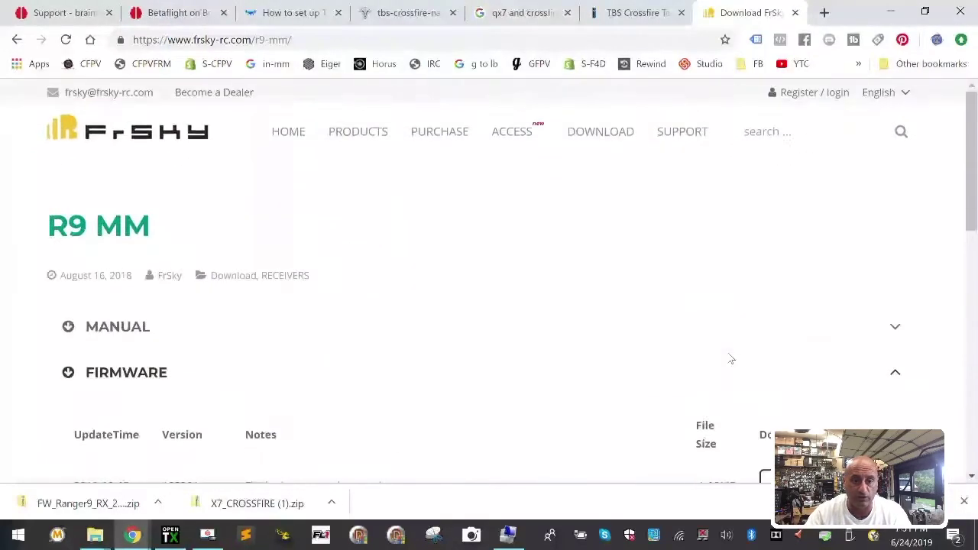
{"action": "left_click", "coordinate": [589, 138]}
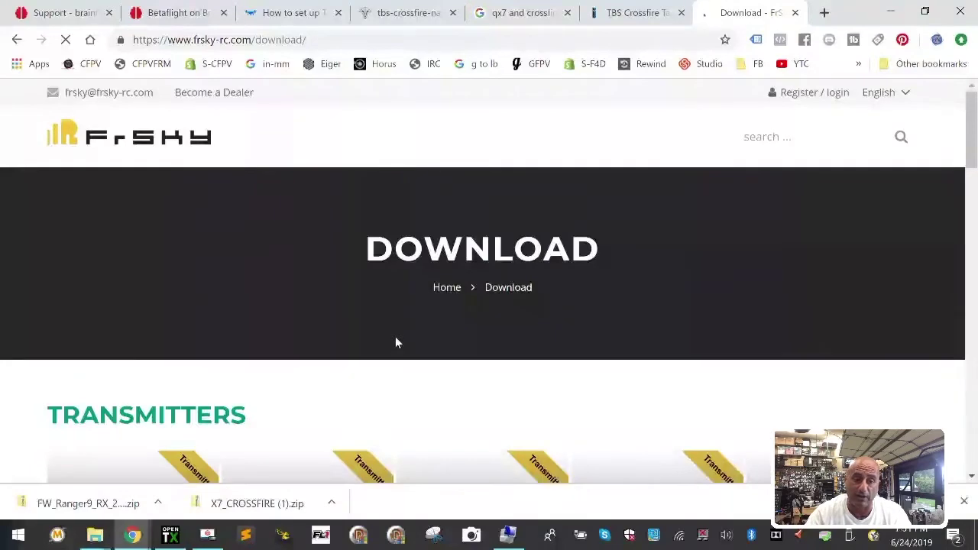
{"action": "scroll", "coordinate": [396, 342], "scroll_direction": "down", "scroll_amount": 10}
{"action": "scroll", "coordinate": [396, 342], "scroll_direction": "down", "scroll_amount": 5}
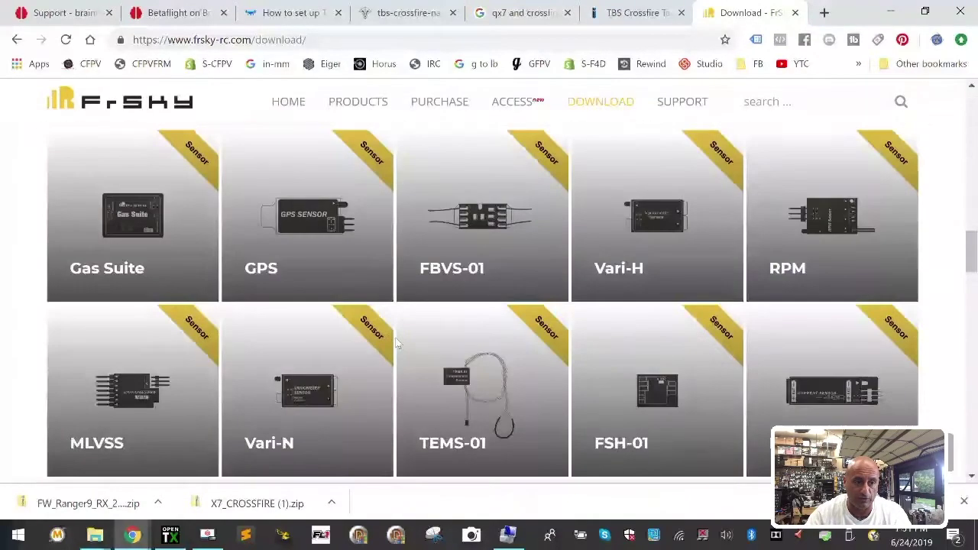
{"action": "scroll", "coordinate": [396, 342], "scroll_direction": "down", "scroll_amount": 5}
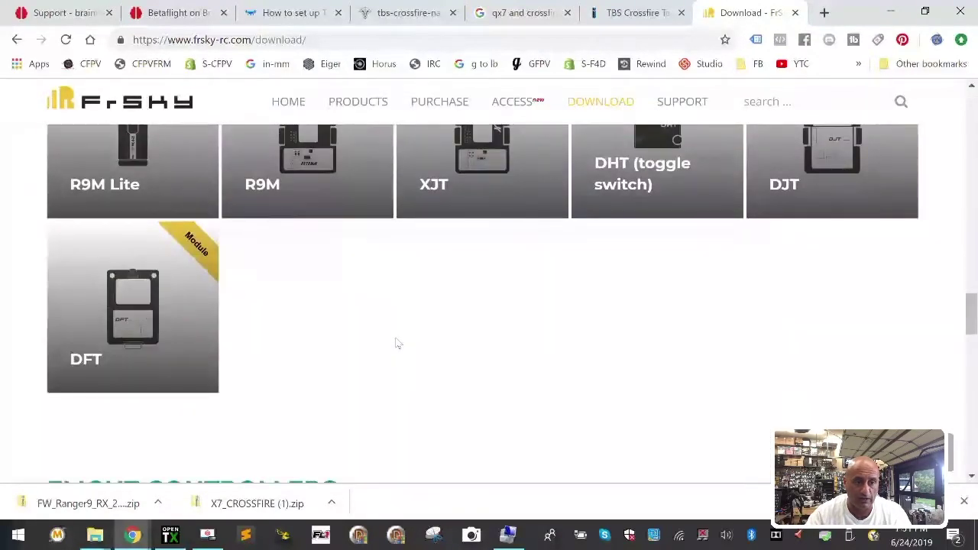
{"action": "left_click", "coordinate": [312, 155]}
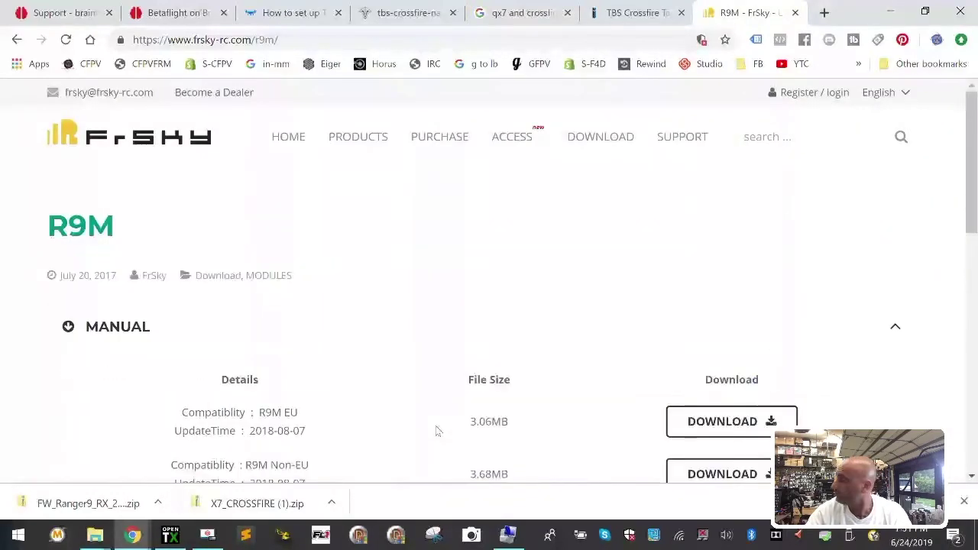
Step: Download the R9M firmware version 190117 dated 2019-02-13
{"action": "scroll", "coordinate": [311, 339], "scroll_direction": "down", "scroll_amount": 4}
{"action": "scroll", "coordinate": [312, 338], "scroll_direction": "up", "scroll_amount": 2}
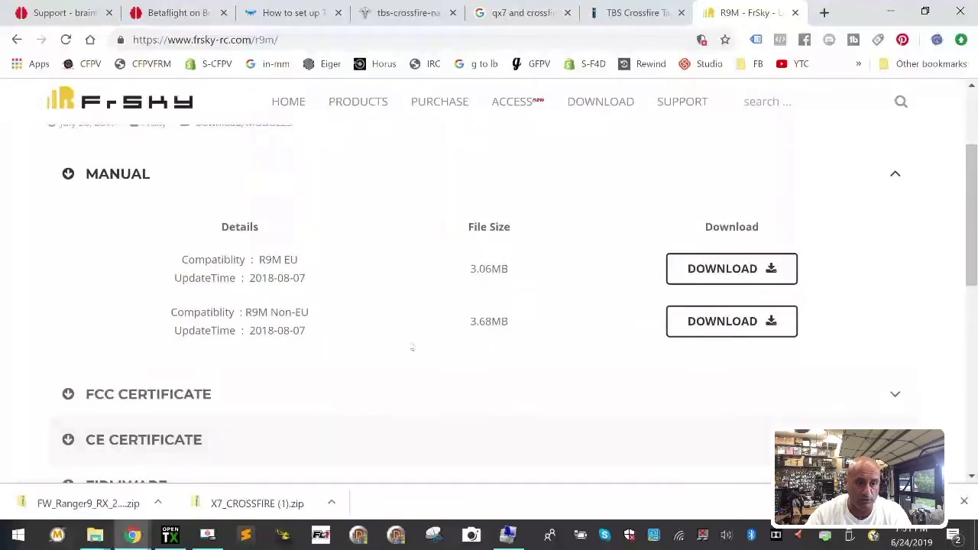
{"action": "scroll", "coordinate": [178, 420], "scroll_direction": "down", "scroll_amount": 2}
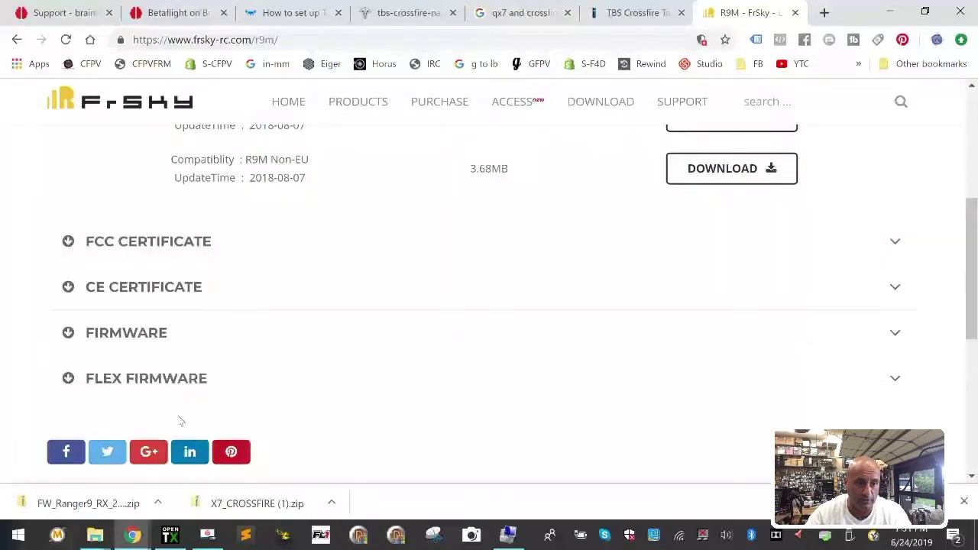
{"action": "scroll", "coordinate": [181, 421], "scroll_direction": "up", "scroll_amount": 2}
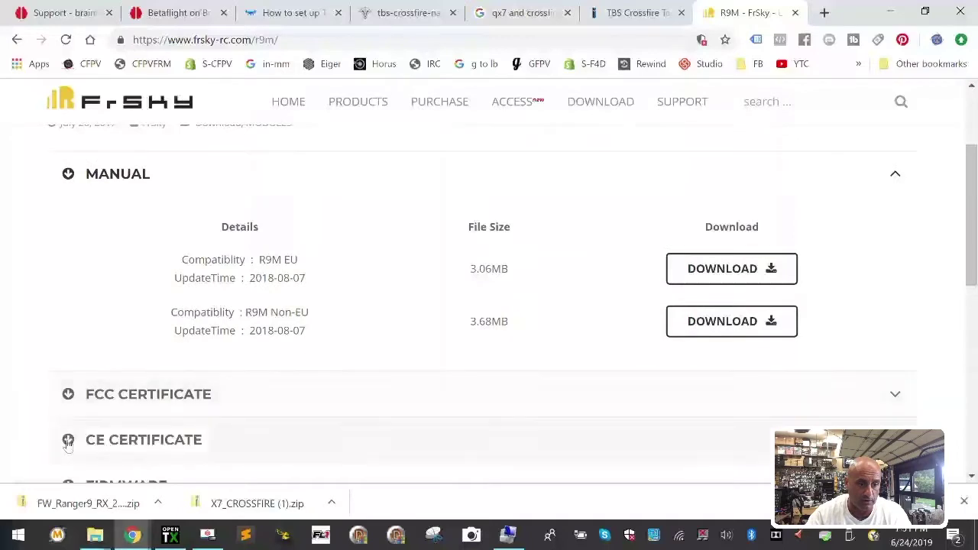
{"action": "scroll", "coordinate": [77, 436], "scroll_direction": "down", "scroll_amount": 2}
{"action": "left_click", "coordinate": [67, 332]}
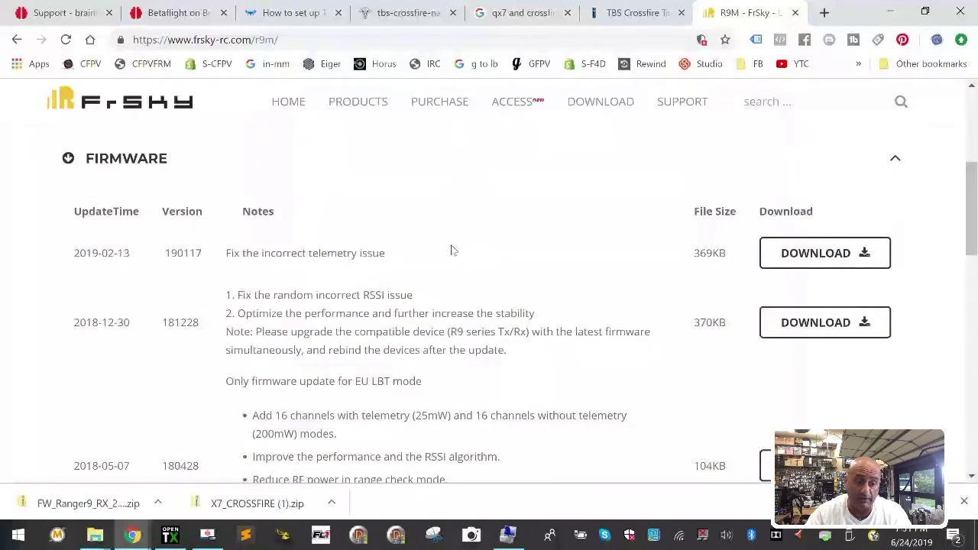
{"action": "left_click", "coordinate": [776, 264]}
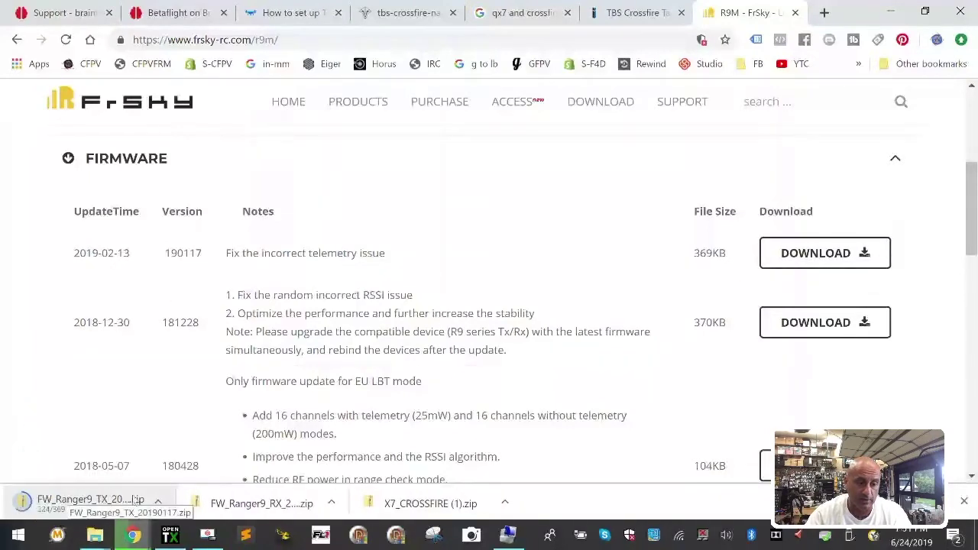
Step: Copy FW_Ranger9_TX_20190117.zip from Downloads into the X9D+ folder in Documents
{"action": "left_click", "coordinate": [157, 503]}
{"action": "left_click", "coordinate": [214, 447]}
{"action": "right_click", "coordinate": [201, 459]}
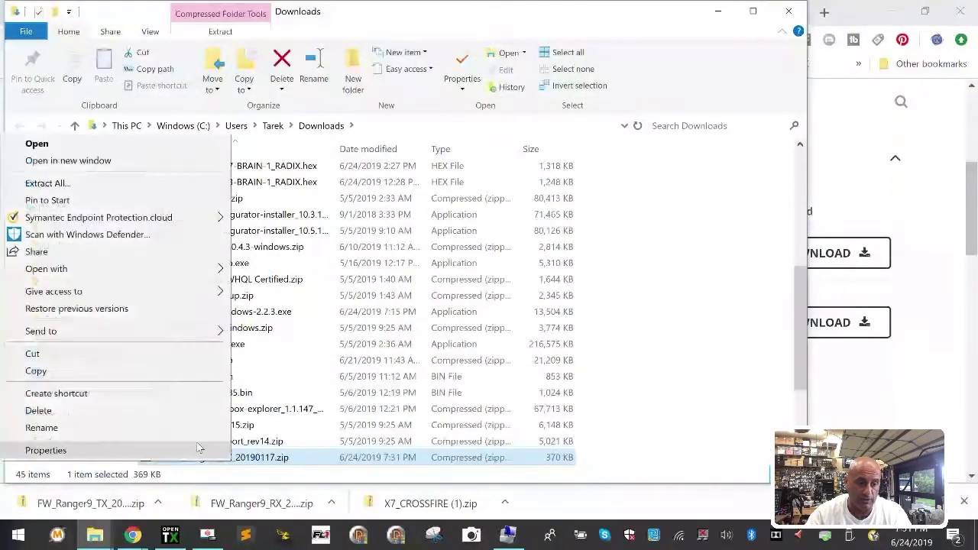
{"action": "left_click", "coordinate": [115, 370]}
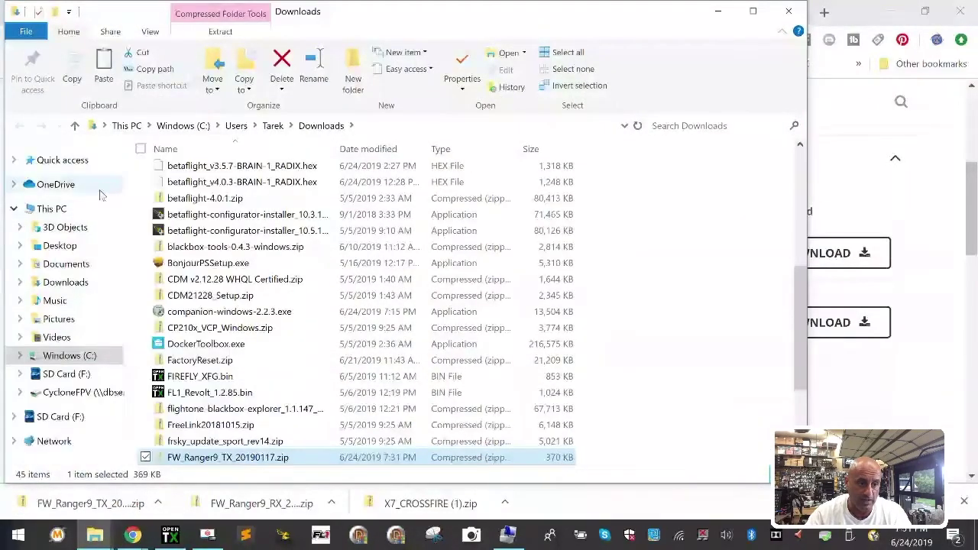
{"action": "left_click", "coordinate": [65, 283]}
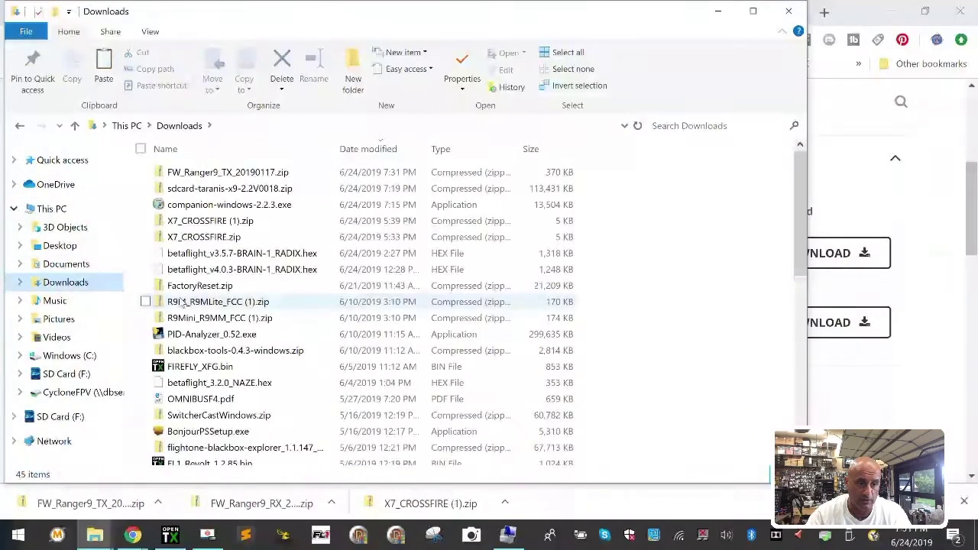
{"action": "left_click", "coordinate": [69, 264]}
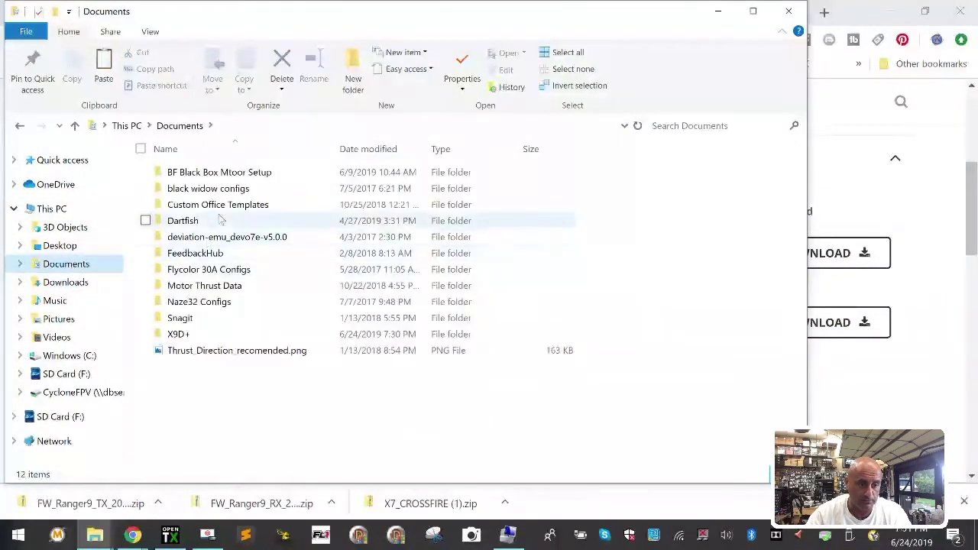
{"action": "double_click", "coordinate": [195, 338]}
{"action": "right_click", "coordinate": [208, 318]}
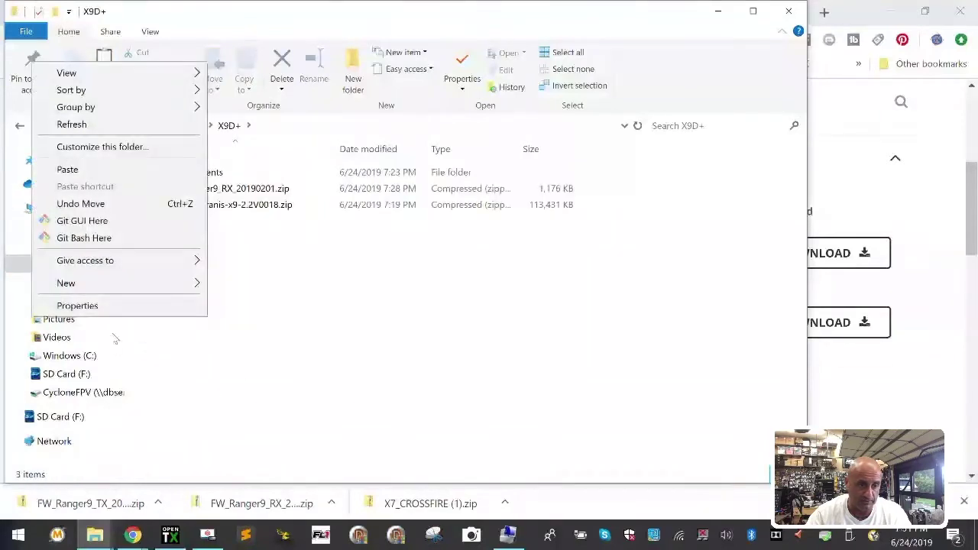
{"action": "left_click", "coordinate": [144, 169]}
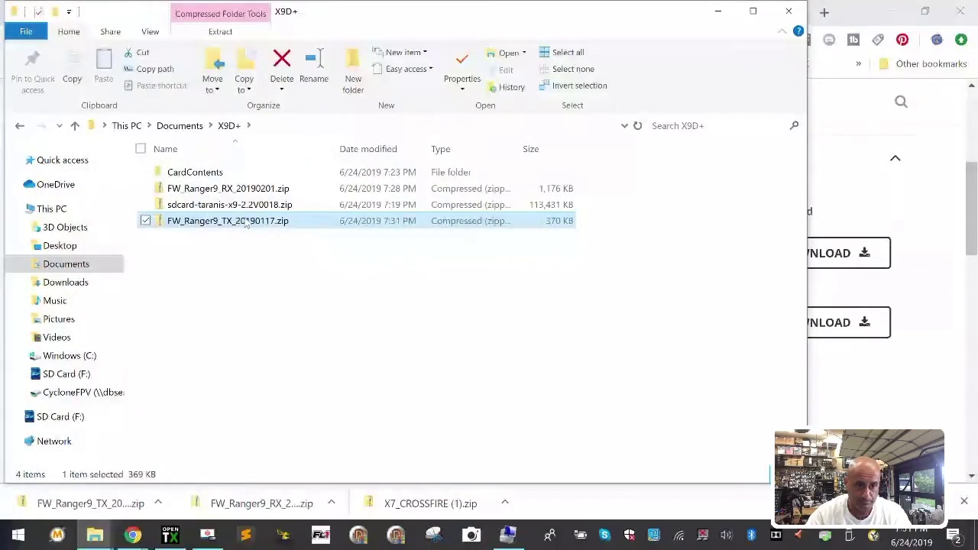
Step: Extract FW_Ranger9_TX_20190117.zip into its own folder inside X9D+
{"action": "right_click", "coordinate": [246, 222]}
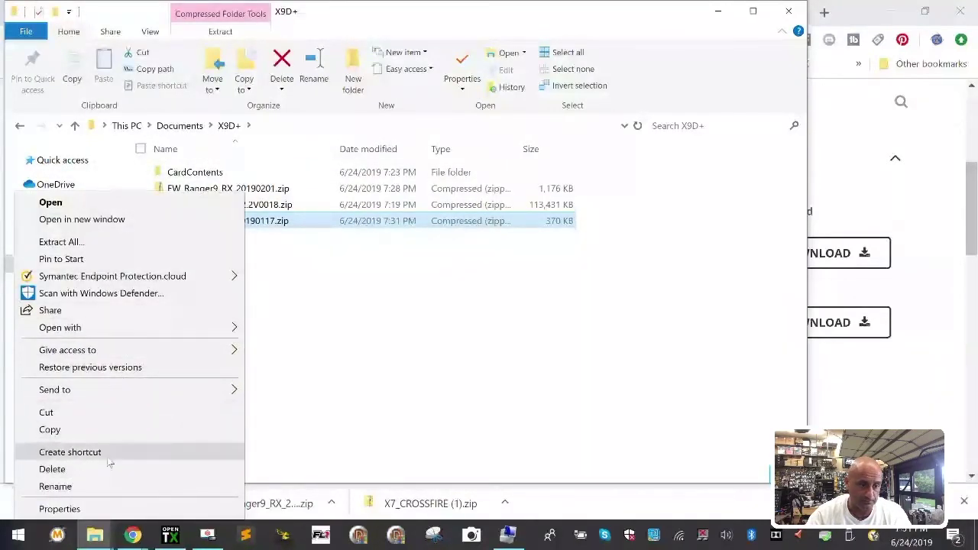
{"action": "left_click", "coordinate": [110, 240]}
{"action": "left_click", "coordinate": [621, 425]}
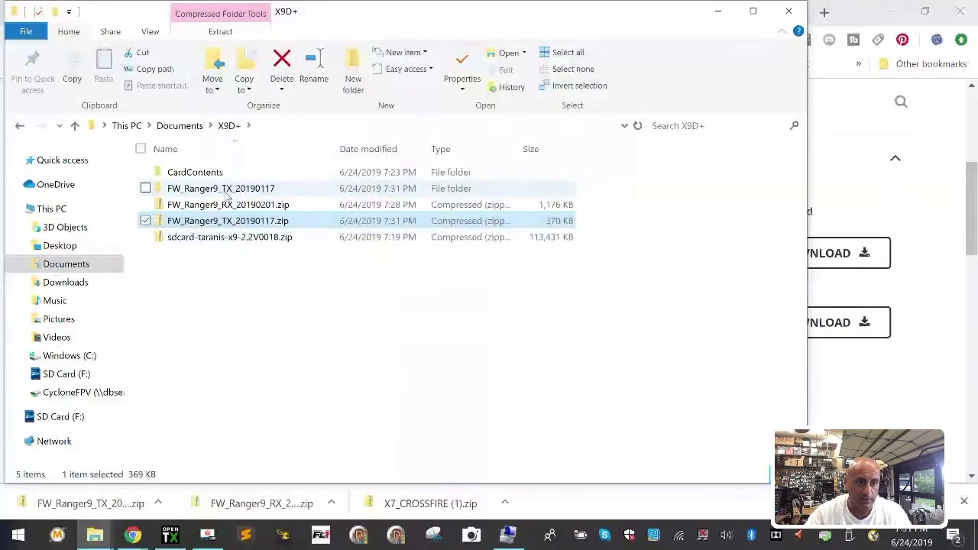
Step: Switch to Chrome and close all the other tabs in that window, keeping only the FrSky R9M page
{"action": "left_click", "coordinate": [219, 344]}
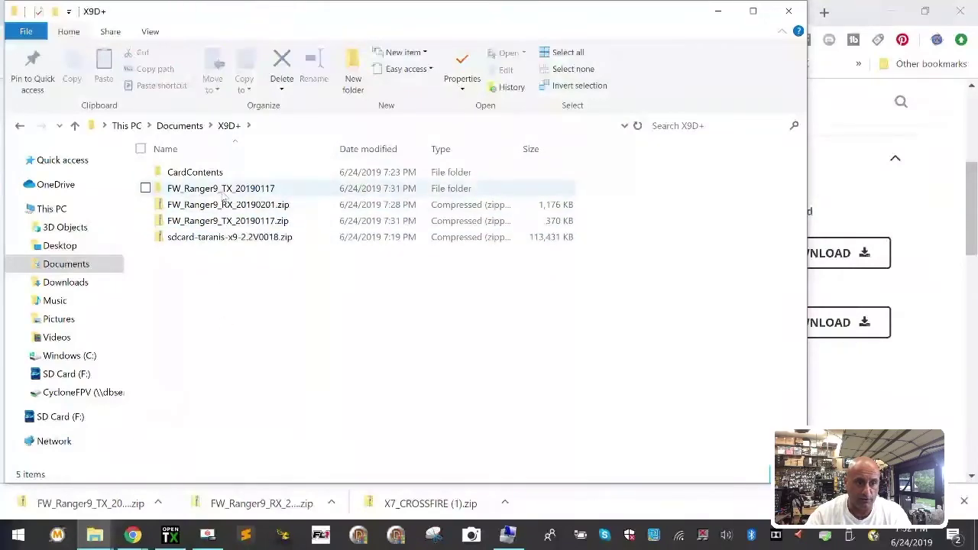
{"action": "left_click_drag", "start_coordinate": [298, 14], "coordinate": [430, 48]}
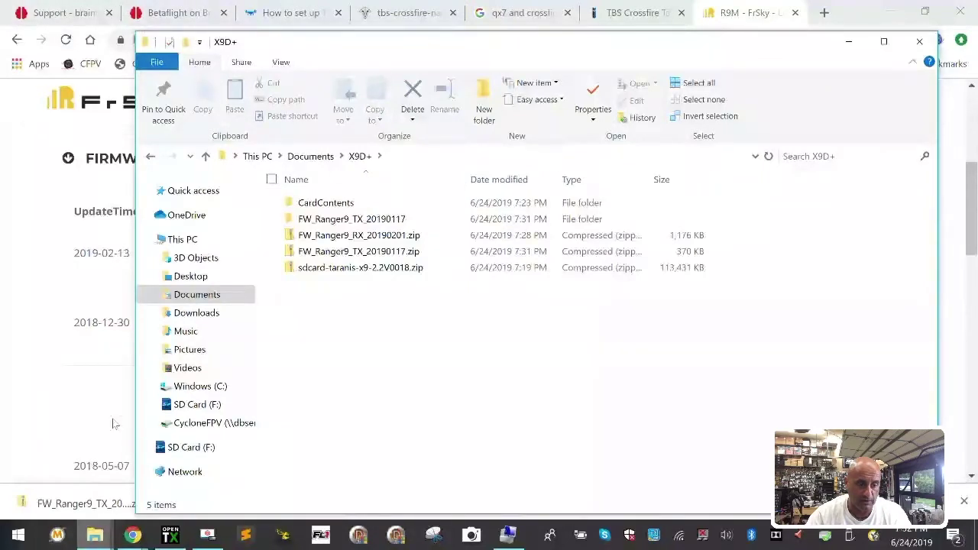
{"action": "left_click", "coordinate": [109, 13]}
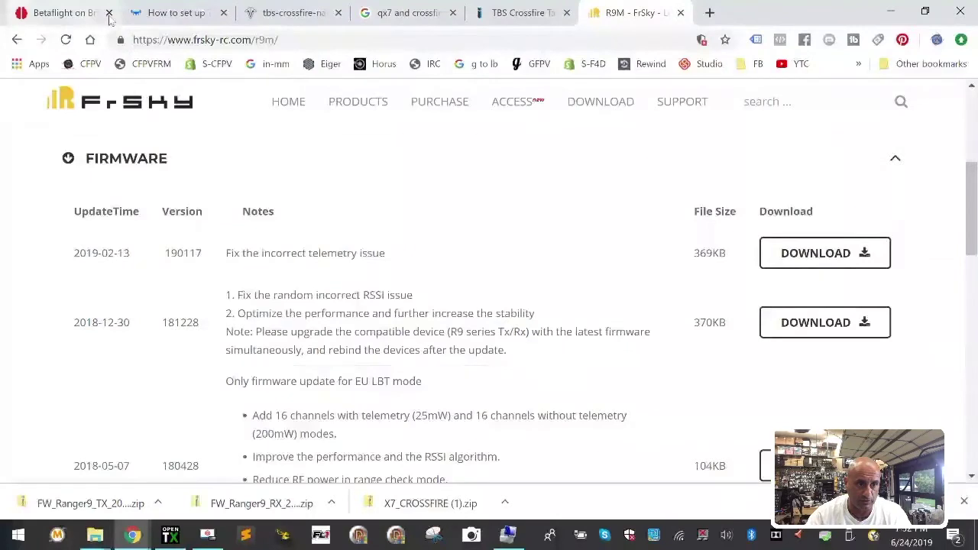
{"action": "left_click", "coordinate": [108, 13]}
{"action": "left_click", "coordinate": [108, 13]}
{"action": "left_click", "coordinate": [108, 13]}
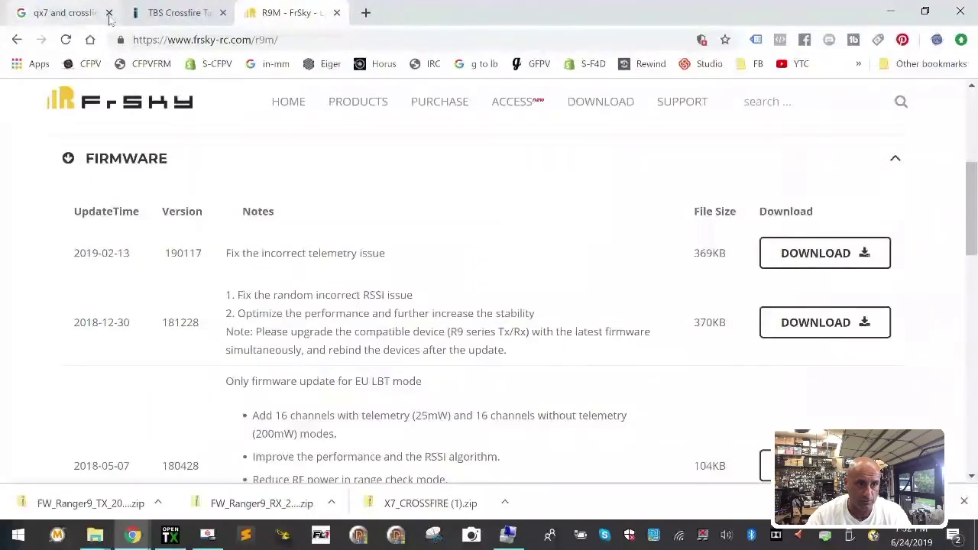
{"action": "left_click", "coordinate": [222, 13]}
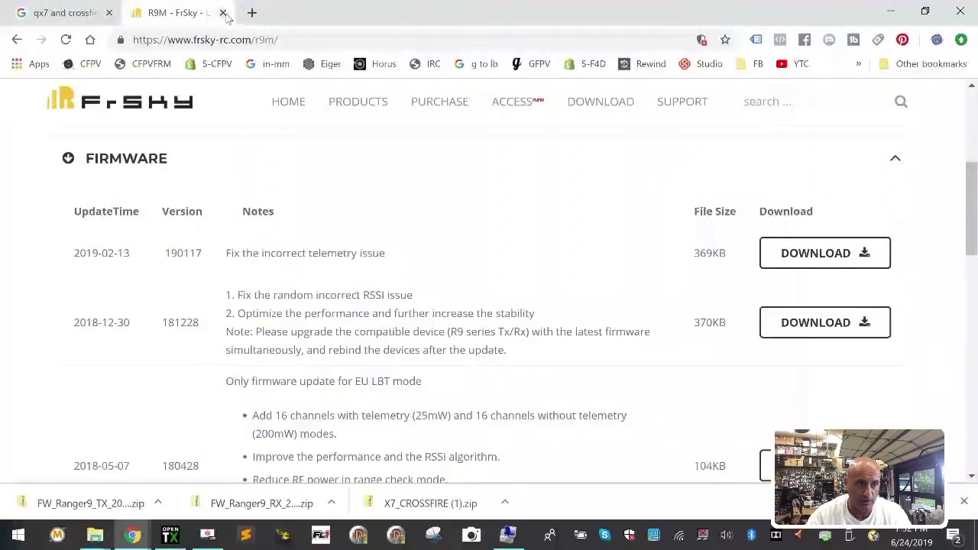
{"action": "left_click", "coordinate": [108, 13]}
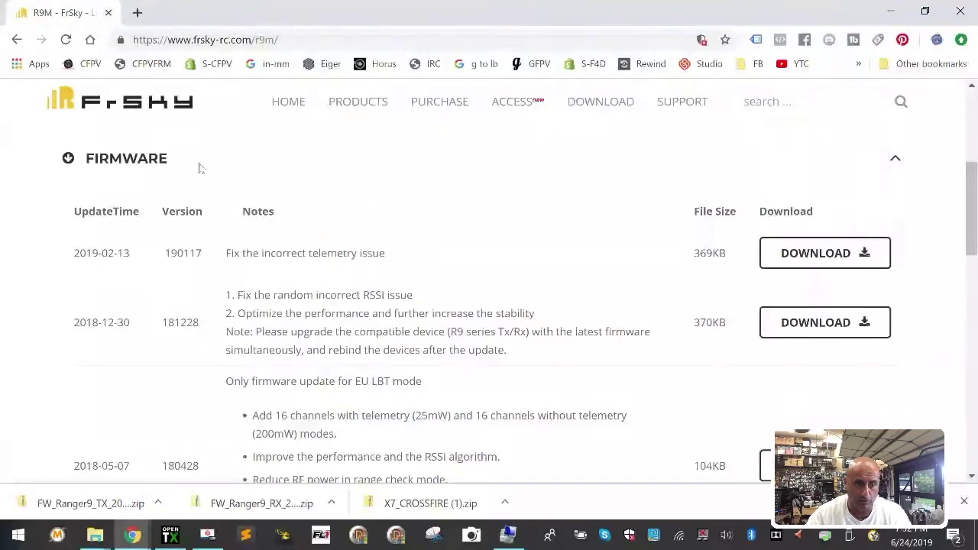
Step: Bring up the Shopify blog post and remove the blank line below the empty last bullet
{"action": "mouse_move", "coordinate": [133, 535]}
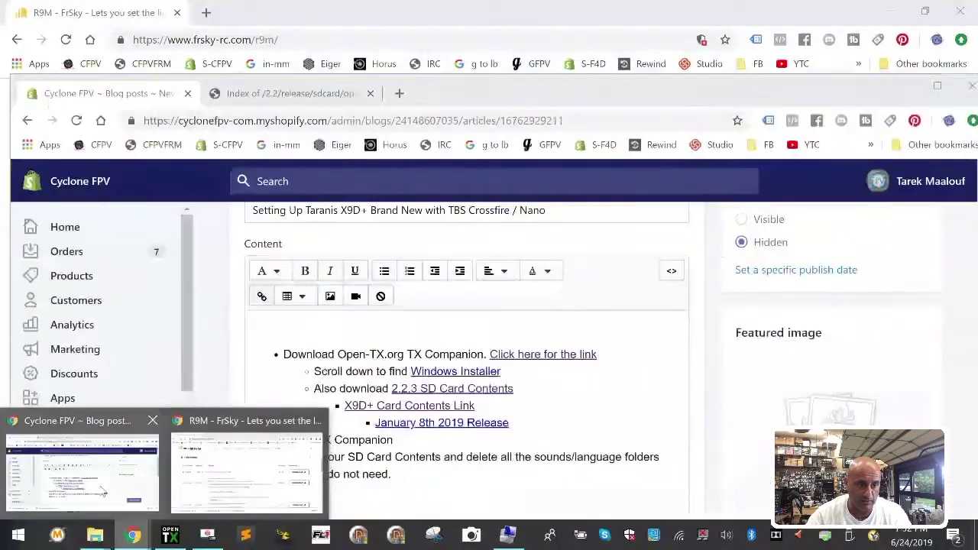
{"action": "left_click", "coordinate": [103, 491]}
{"action": "left_click", "coordinate": [391, 482]}
{"action": "left_click", "coordinate": [317, 493]}
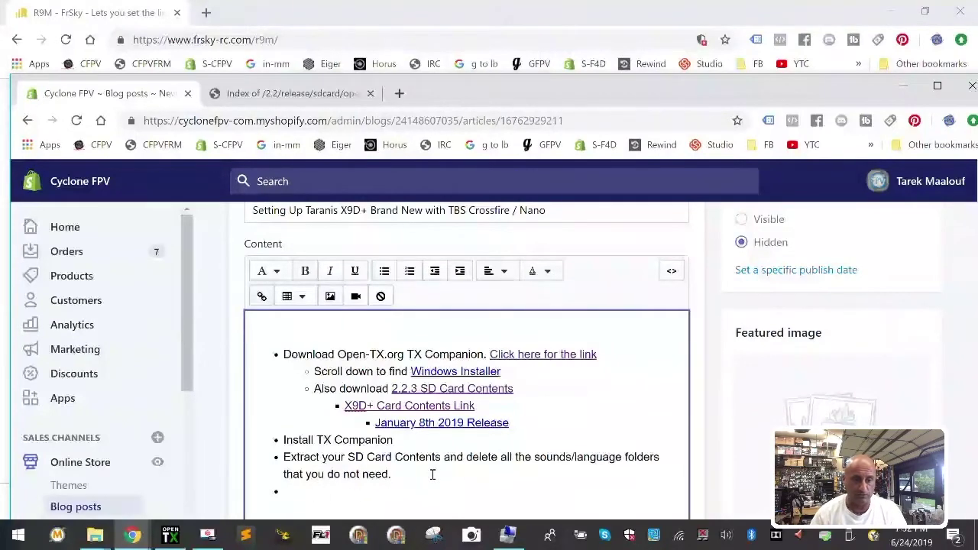
{"action": "scroll", "coordinate": [432, 474], "scroll_direction": "down", "scroll_amount": 2}
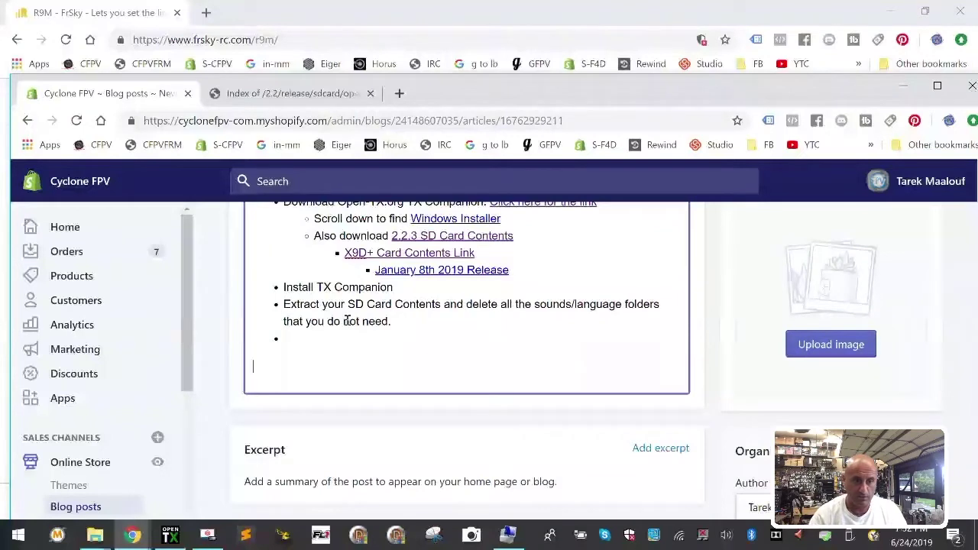
{"action": "key", "text": "BackSpace"}
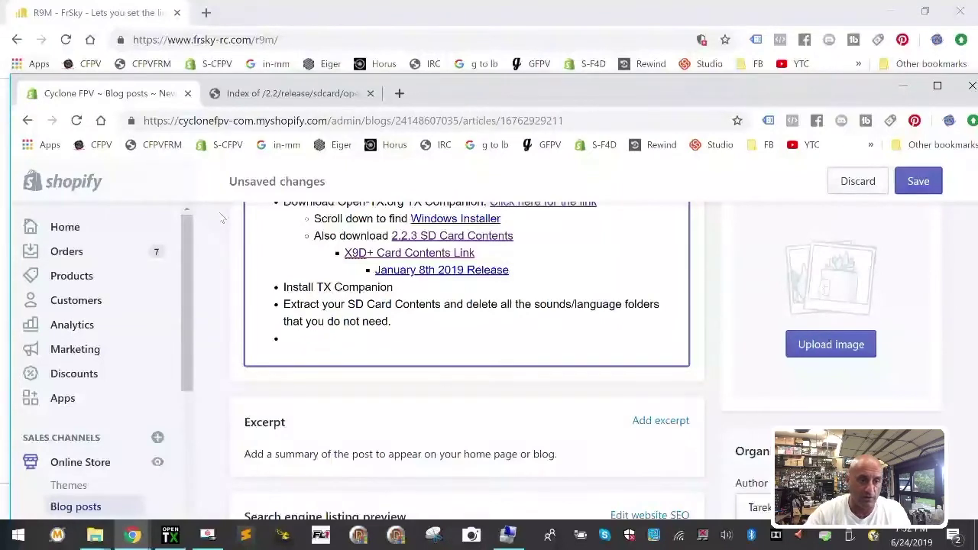
Step: Switch to the X9D+ folder in File Explorer and delete R9M_R9MLite_LBT from the nested FW_Ranger9_TX_20190117 folder
{"action": "left_click", "coordinate": [289, 101]}
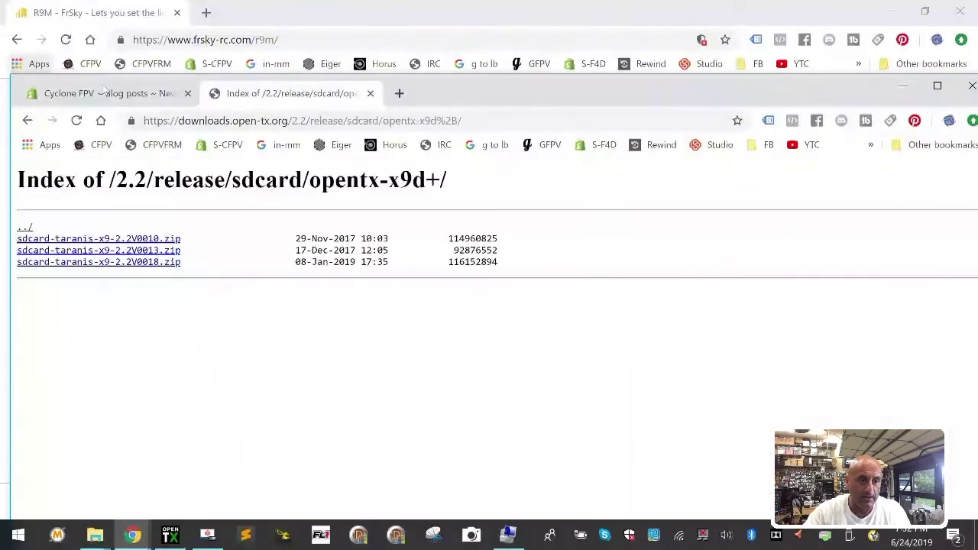
{"action": "left_click", "coordinate": [107, 14]}
{"action": "mouse_move", "coordinate": [94, 535]}
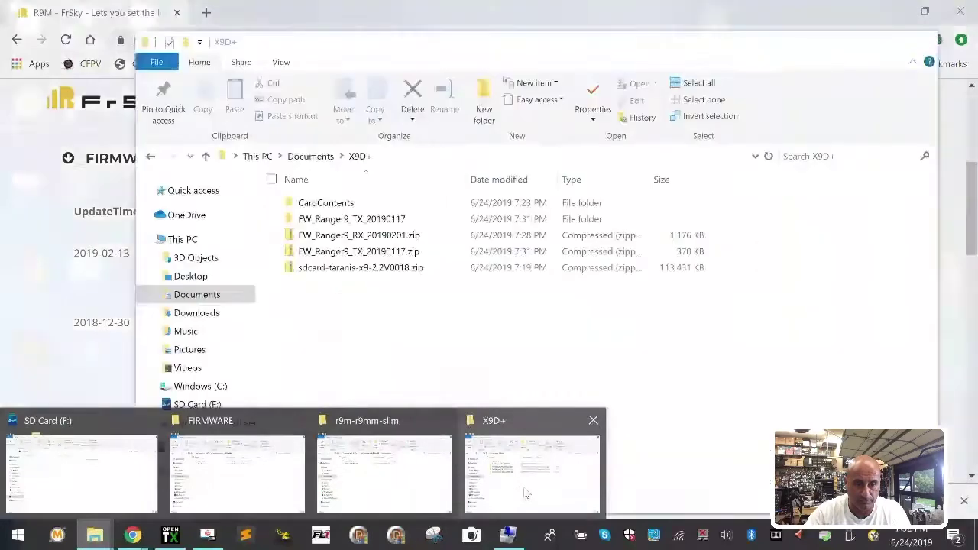
{"action": "left_click", "coordinate": [532, 474]}
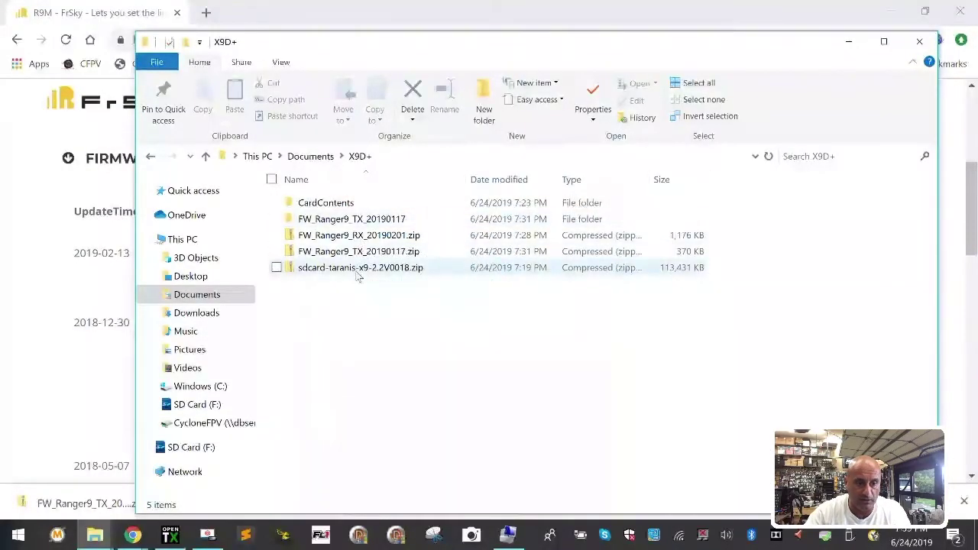
{"action": "double_click", "coordinate": [373, 220]}
{"action": "double_click", "coordinate": [375, 210]}
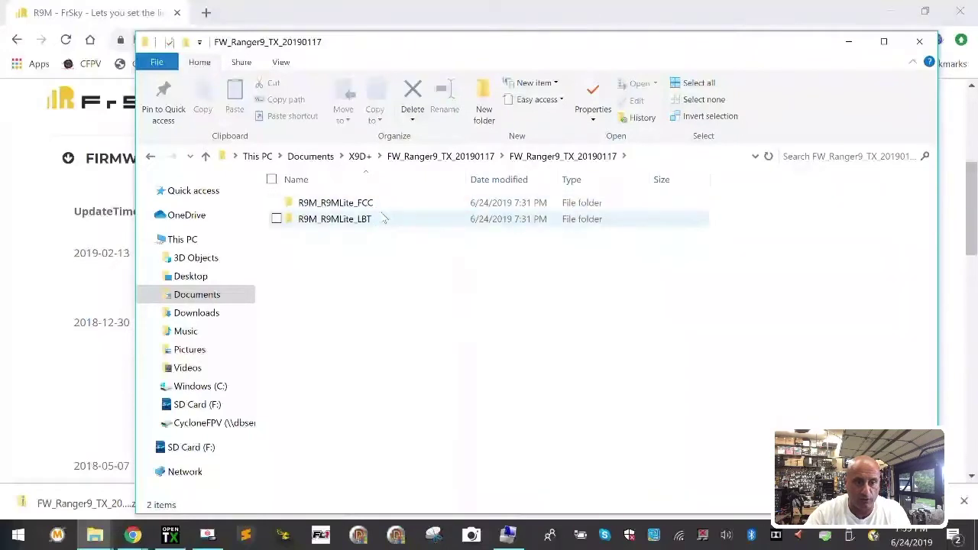
{"action": "right_click", "coordinate": [384, 217]}
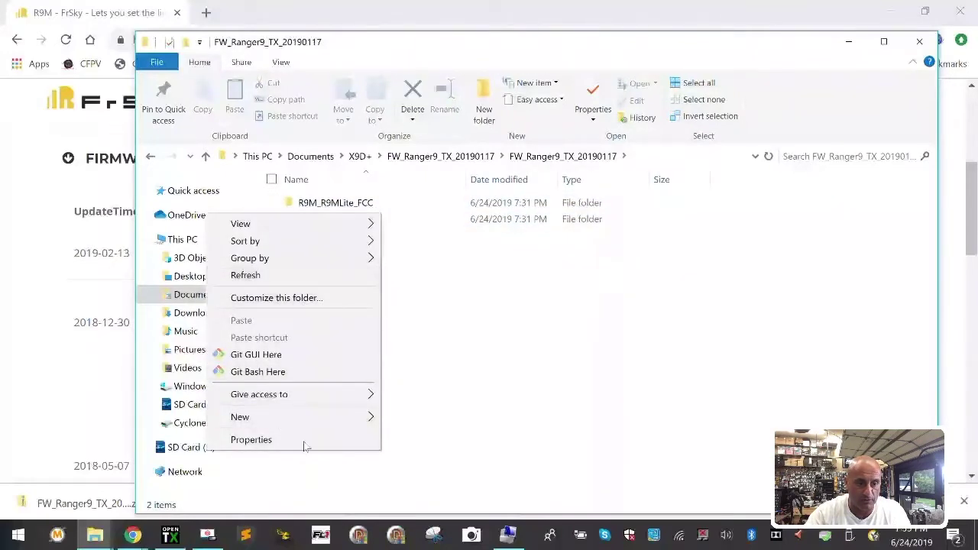
{"action": "left_click", "coordinate": [405, 219]}
{"action": "right_click", "coordinate": [405, 219]}
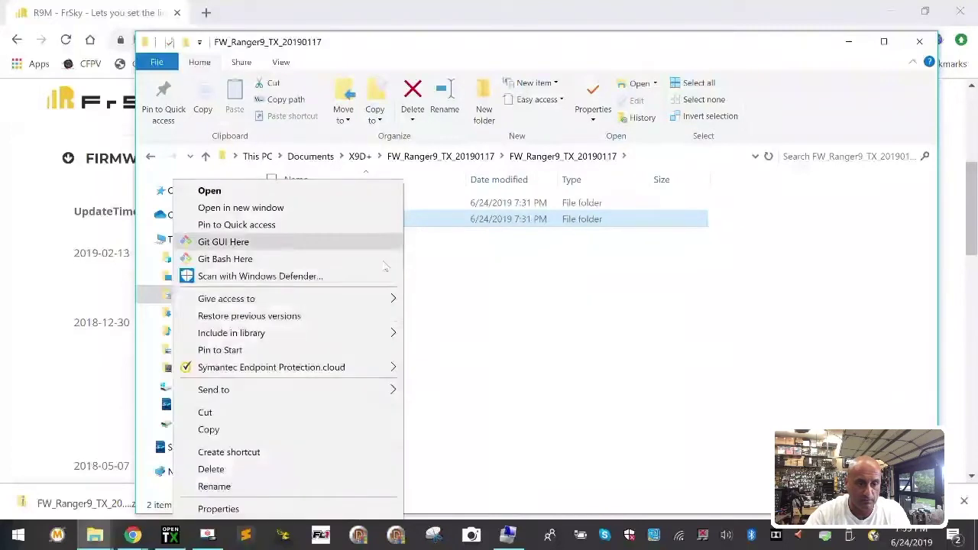
{"action": "left_click", "coordinate": [211, 469]}
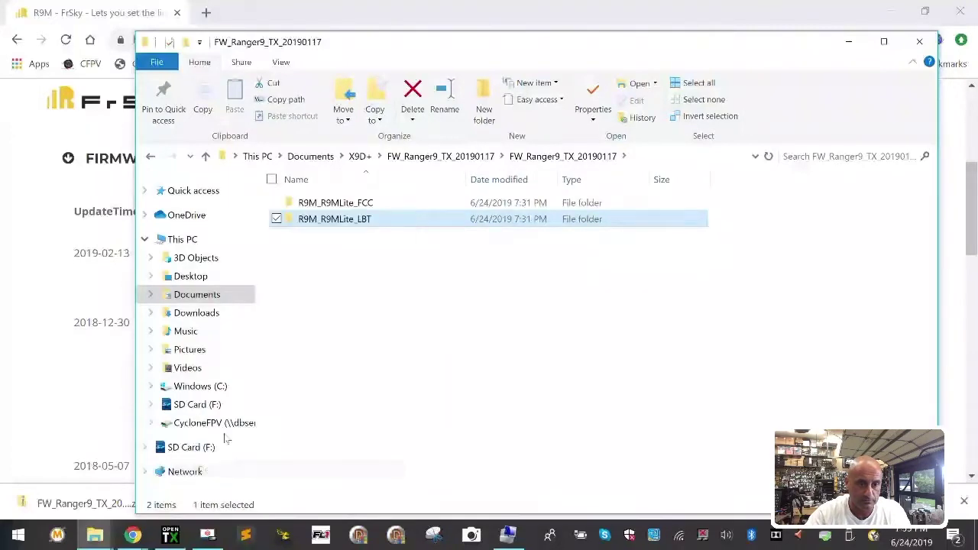
{"action": "double_click", "coordinate": [362, 205]}
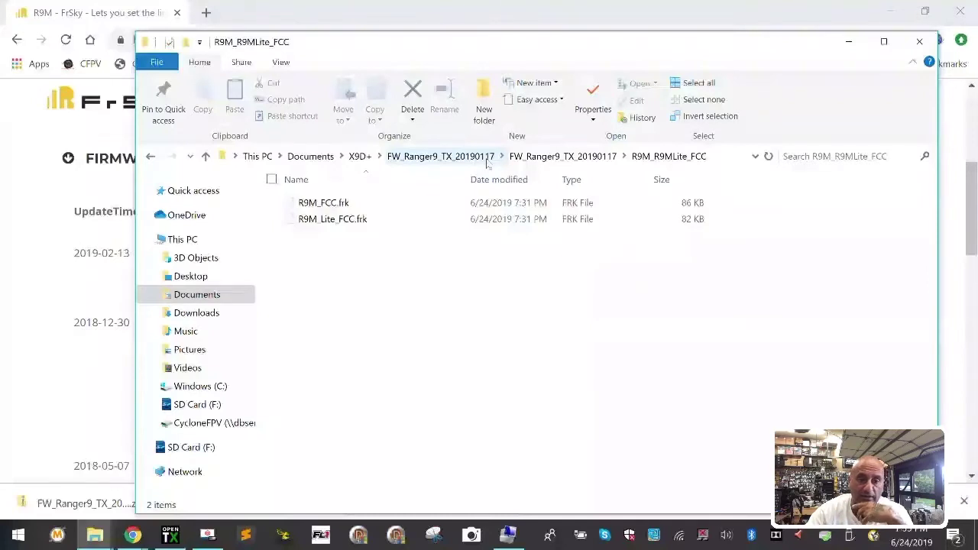
{"action": "left_click", "coordinate": [461, 159]}
{"action": "right_click", "coordinate": [330, 216]}
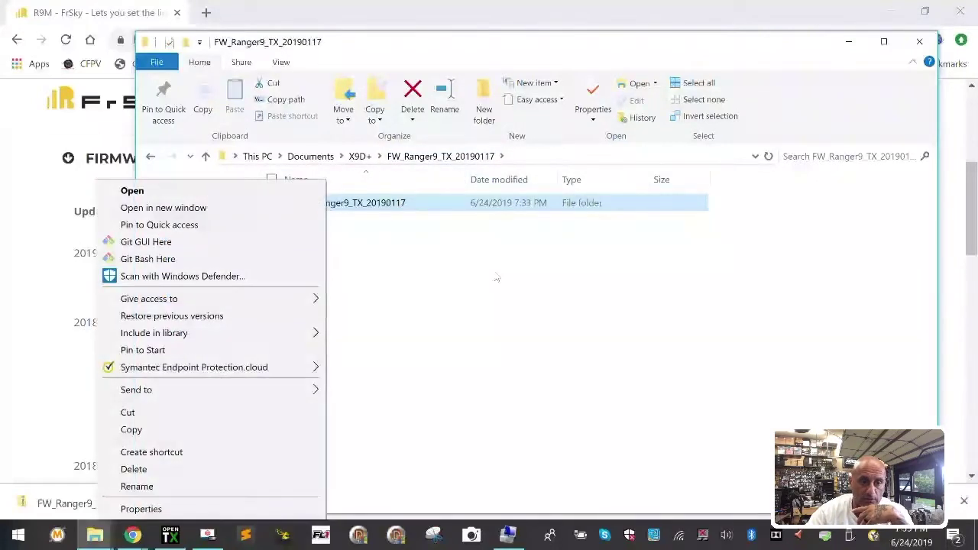
{"action": "left_click", "coordinate": [497, 278]}
{"action": "left_click", "coordinate": [359, 156]}
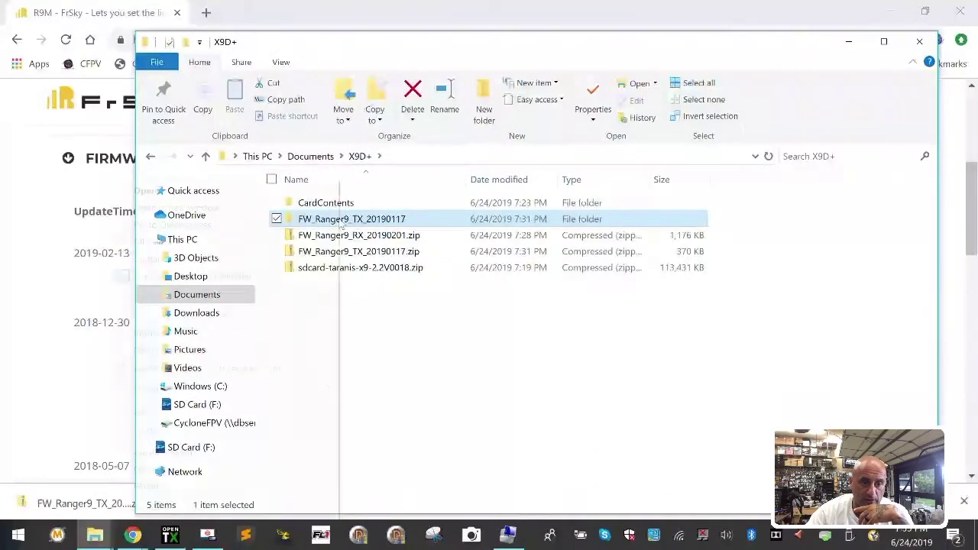
{"action": "right_click", "coordinate": [341, 220]}
{"action": "double_click", "coordinate": [485, 221]}
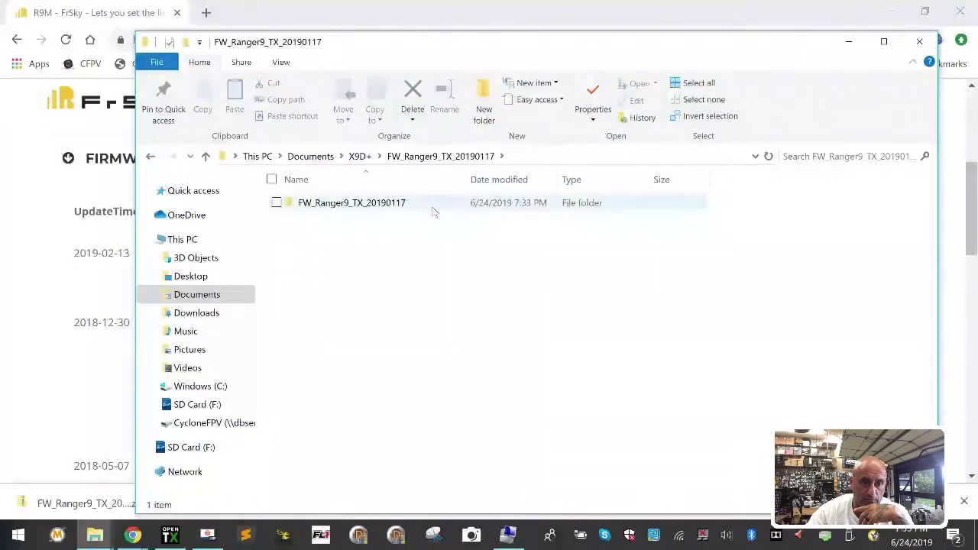
{"action": "double_click", "coordinate": [432, 213]}
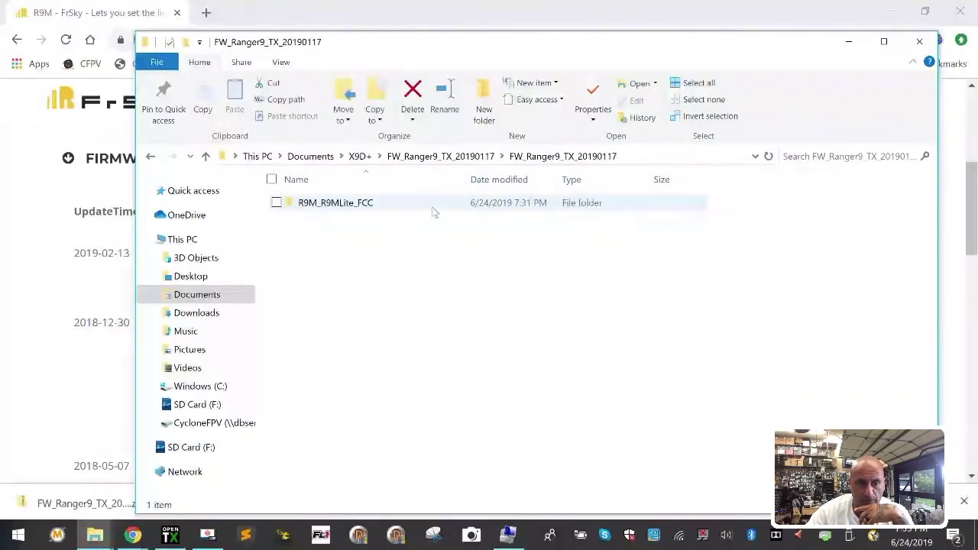
Step: Copy R9M_FCC.frk and R9M_Lite_FCC.frk from R9M_R9MLite_FCC into the outer FW_Ranger9_TX_20190117 folder
{"action": "double_click", "coordinate": [334, 207]}
{"action": "left_click_drag", "start_coordinate": [336, 282], "coordinate": [360, 197]}
{"action": "right_click", "coordinate": [356, 215]}
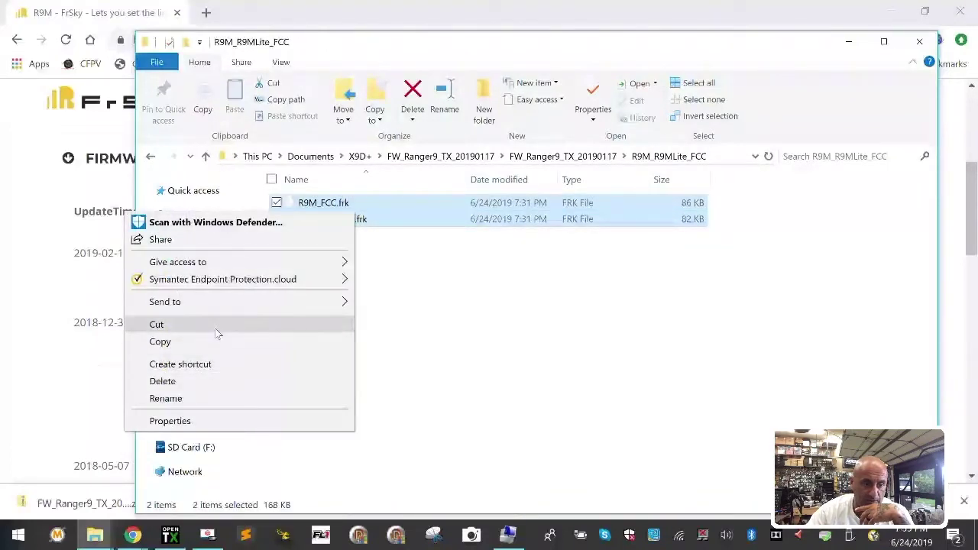
{"action": "left_click", "coordinate": [216, 341]}
{"action": "left_click", "coordinate": [359, 156]}
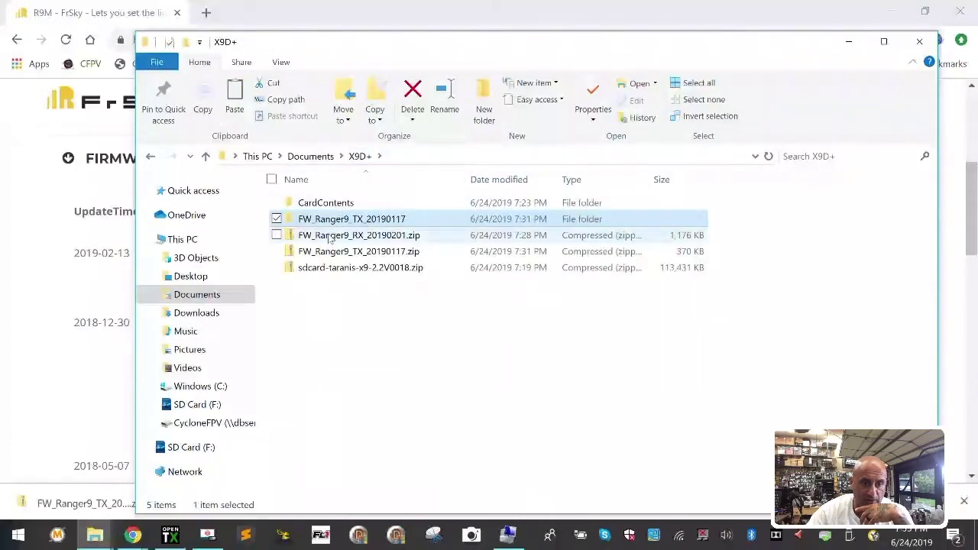
{"action": "double_click", "coordinate": [394, 219]}
{"action": "right_click", "coordinate": [329, 257]}
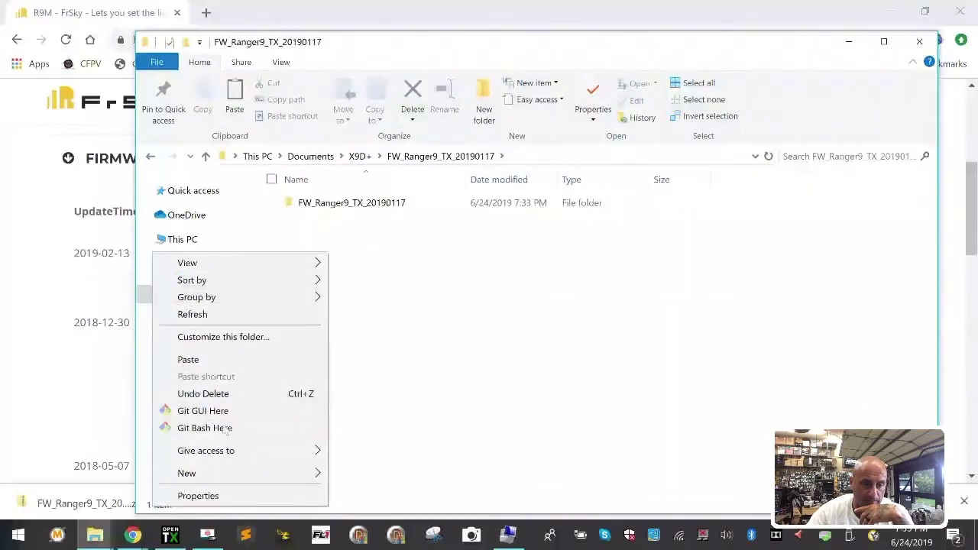
{"action": "left_click", "coordinate": [234, 360]}
Step: Delete the nested FW_Ranger9_TX_20190117 subfolder from the outer folder of the same name
{"action": "left_click", "coordinate": [378, 203]}
{"action": "right_click", "coordinate": [378, 202]}
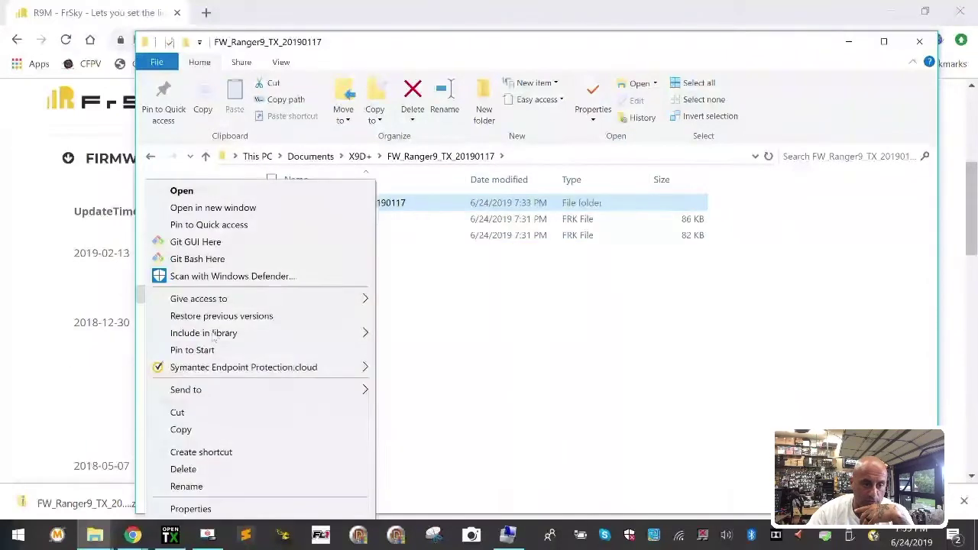
{"action": "left_click", "coordinate": [219, 467]}
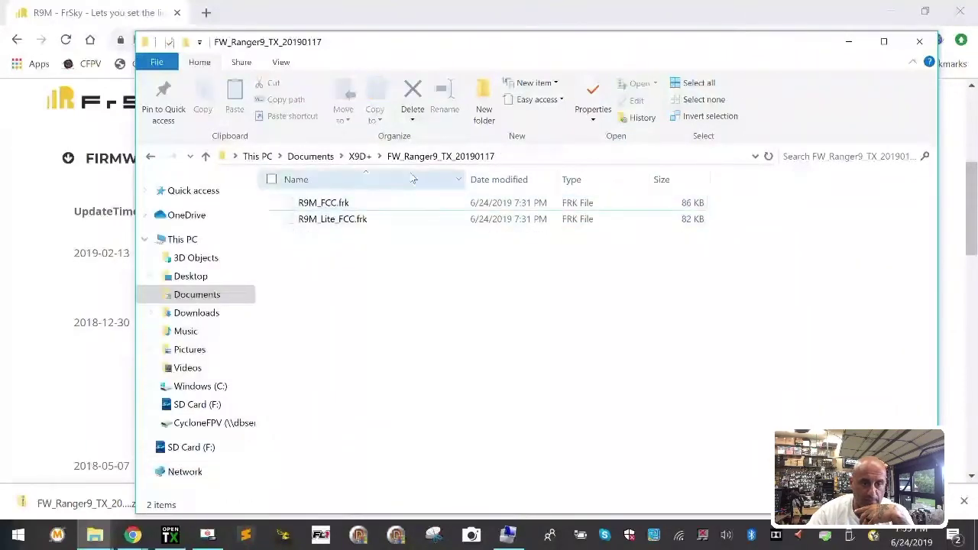
Step: Rename the FW_Ranger9_TX_20190117 folder in X9D+ to r9m_r9mlite
{"action": "left_click", "coordinate": [359, 156]}
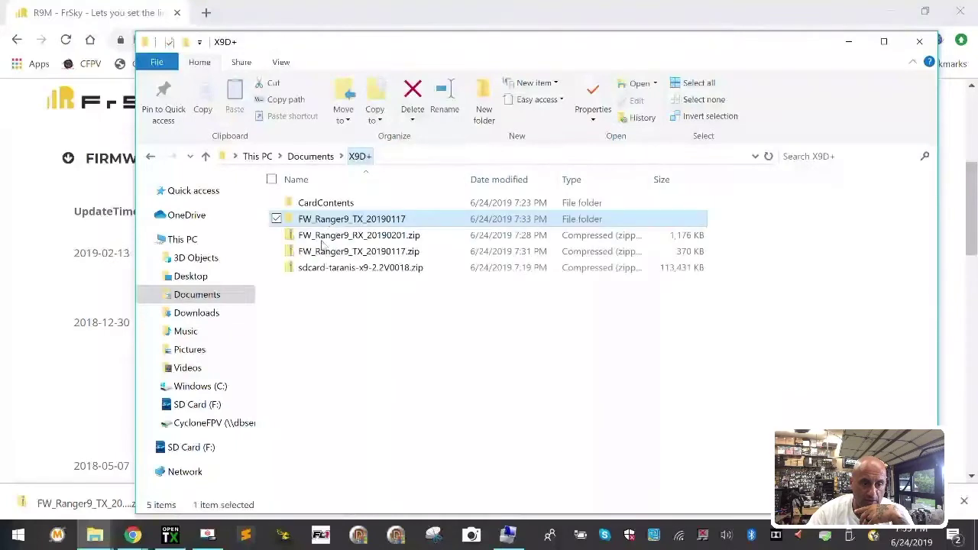
{"action": "key", "text": "F2"}
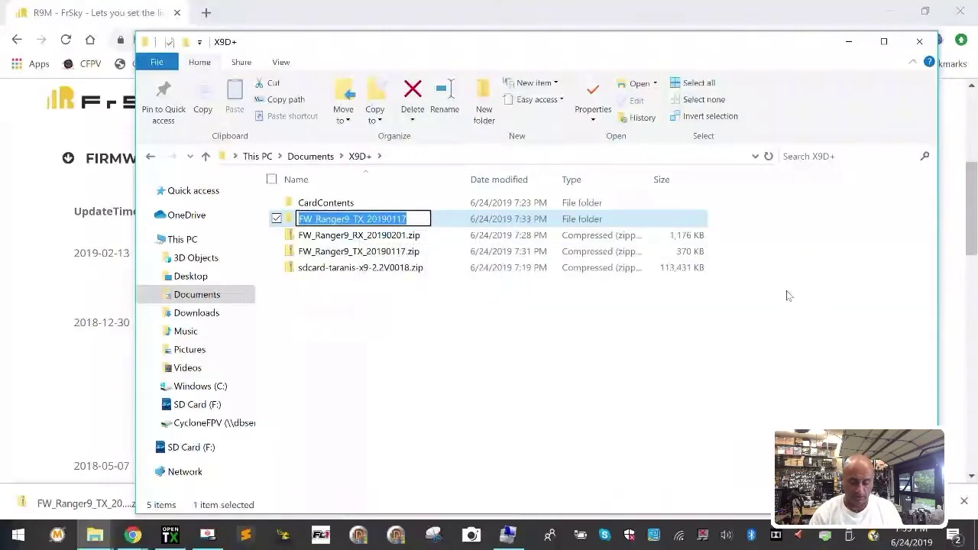
{"action": "type", "text": "r9m_r9mlite"}
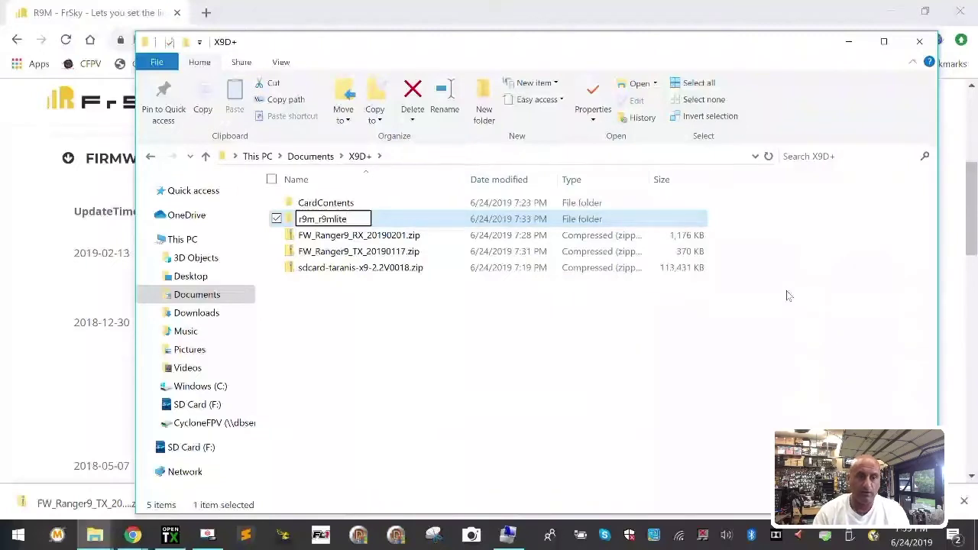
{"action": "key", "text": "Return"}
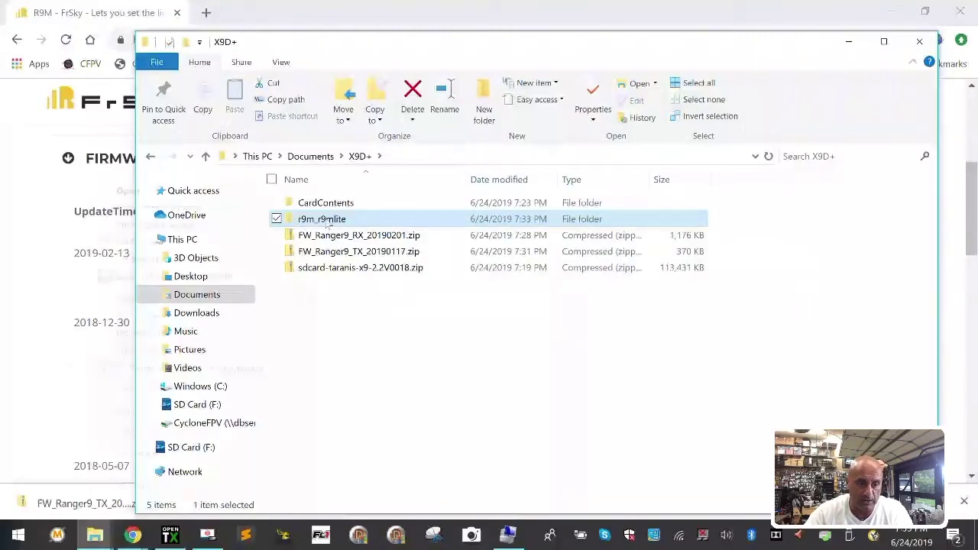
Step: Move the r9m_r9mlite folder from X9D+ into the FIRMWARE folder of CardContents
{"action": "right_click", "coordinate": [323, 222]}
{"action": "left_click", "coordinate": [305, 410]}
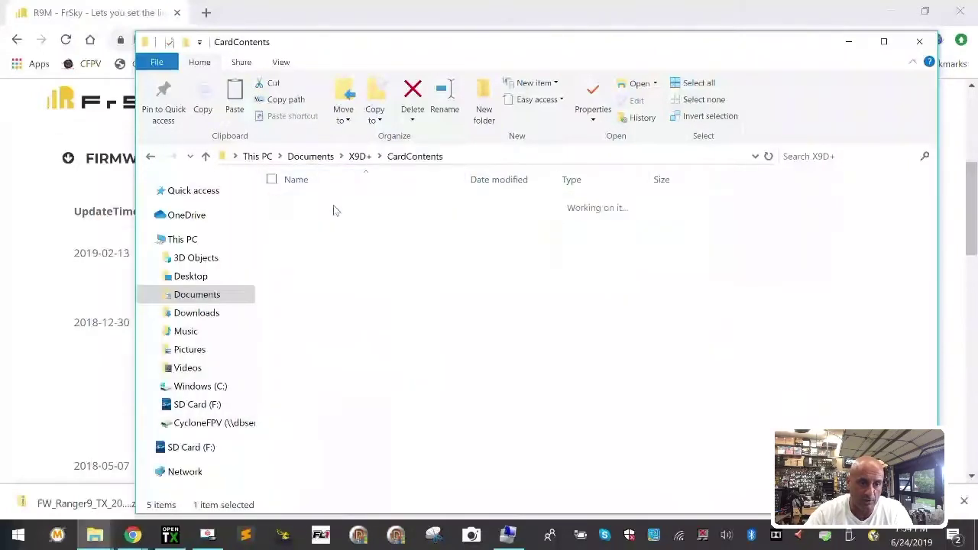
{"action": "double_click", "coordinate": [333, 205]}
{"action": "double_click", "coordinate": [321, 234]}
{"action": "right_click", "coordinate": [332, 273]}
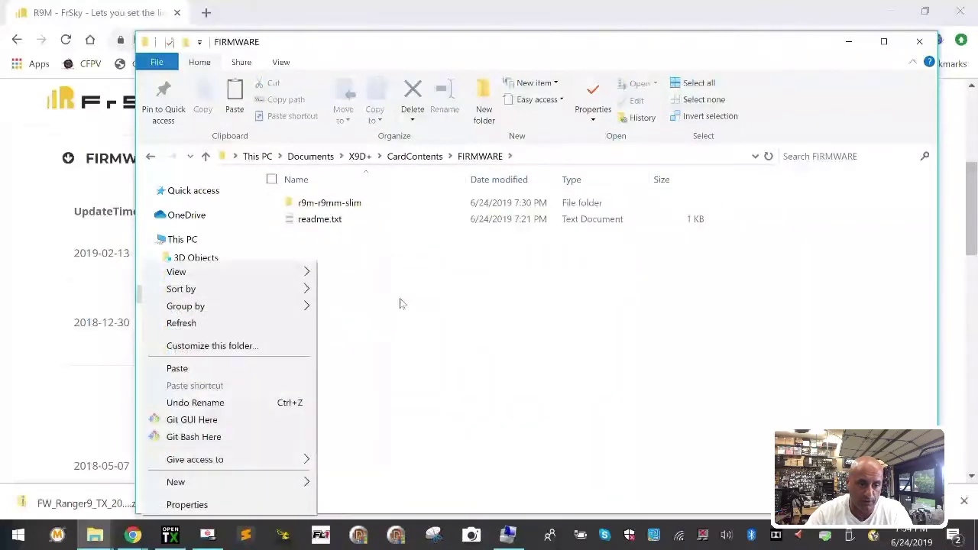
{"action": "left_click", "coordinate": [178, 368]}
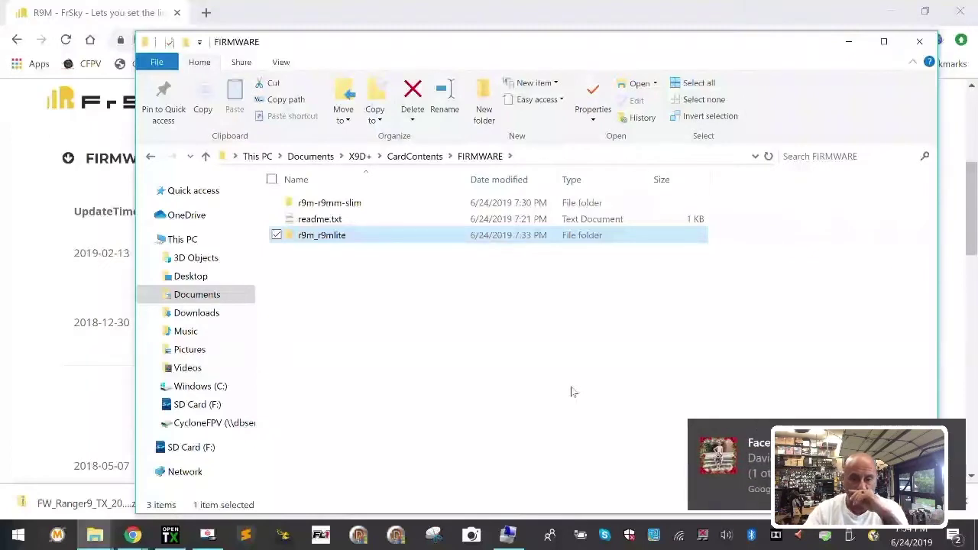
{"action": "left_click", "coordinate": [710, 465]}
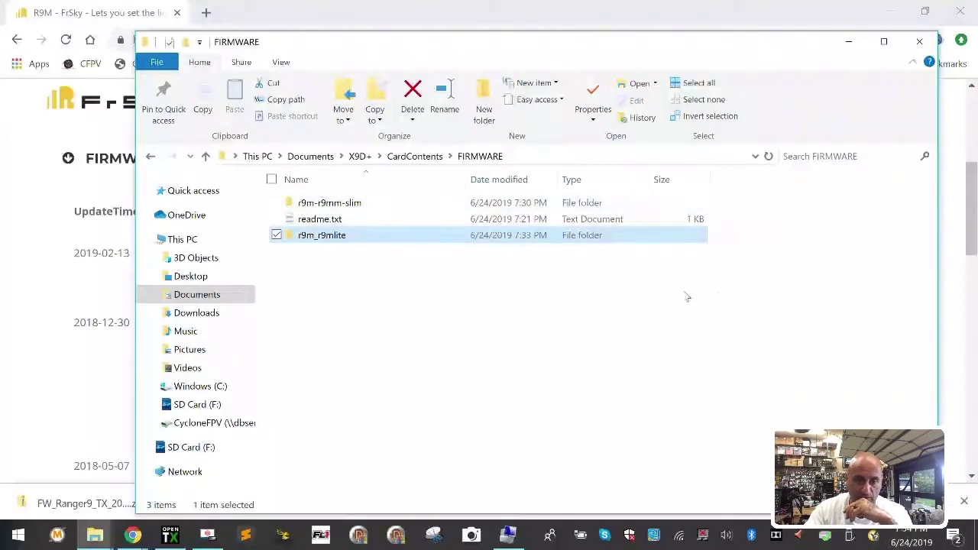
Step: Switch to Chrome, open its settings, and look through the sections from People to On startup for notification options
{"action": "left_click", "coordinate": [692, 21]}
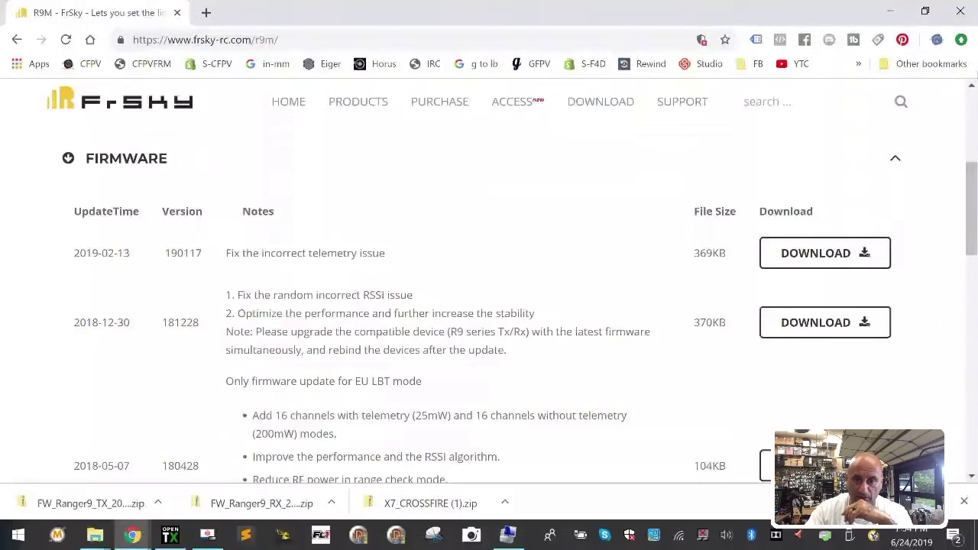
{"action": "left_click", "coordinate": [962, 40]}
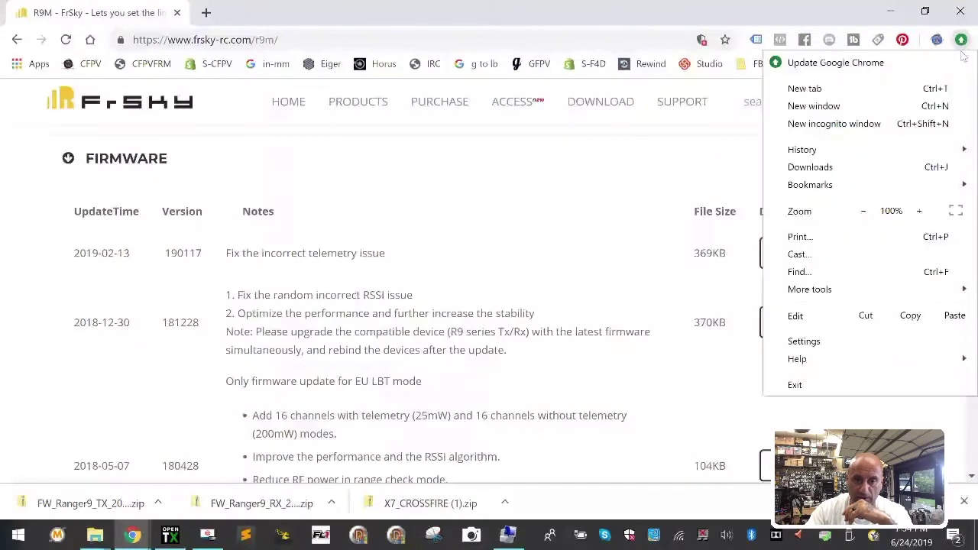
{"action": "left_click", "coordinate": [915, 340]}
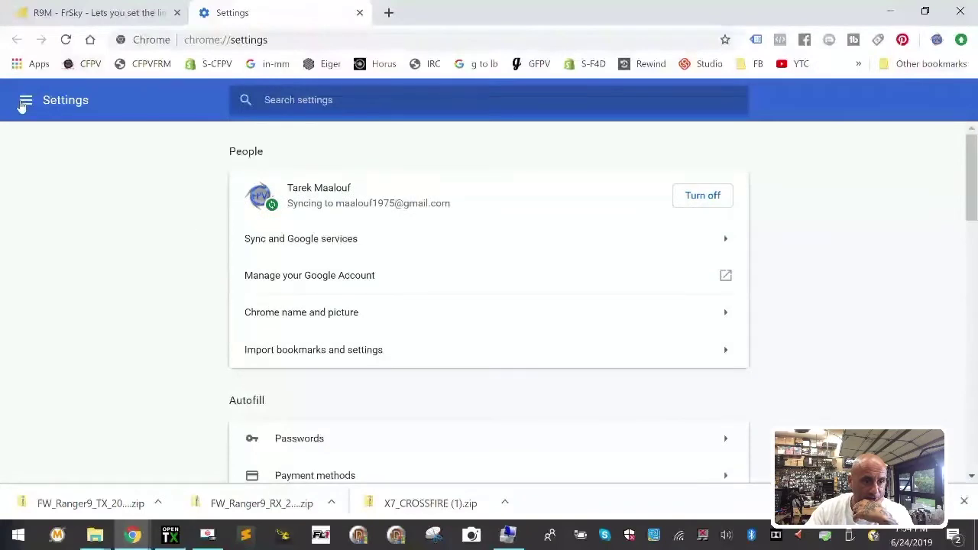
{"action": "left_click", "coordinate": [25, 103]}
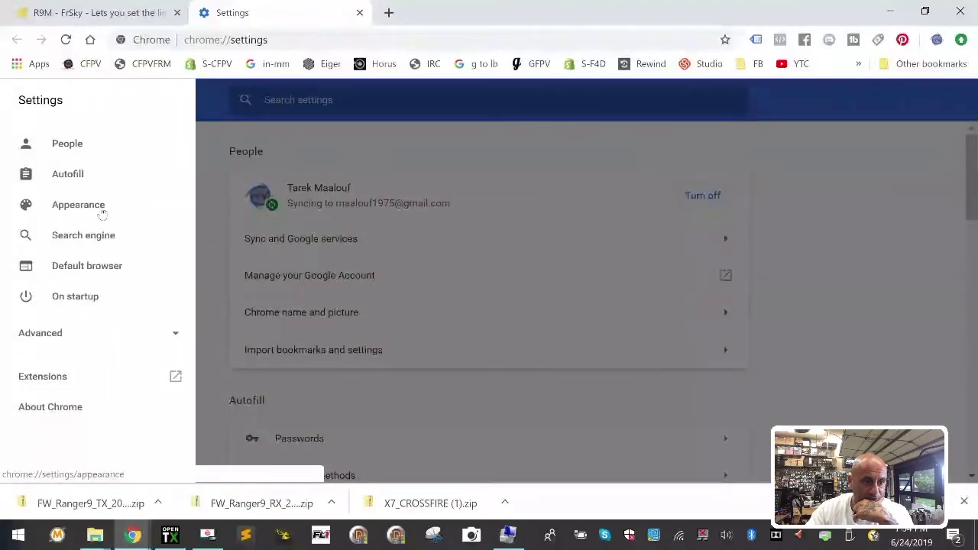
{"action": "left_click", "coordinate": [576, 299]}
{"action": "scroll", "coordinate": [578, 301], "scroll_direction": "down", "scroll_amount": 5}
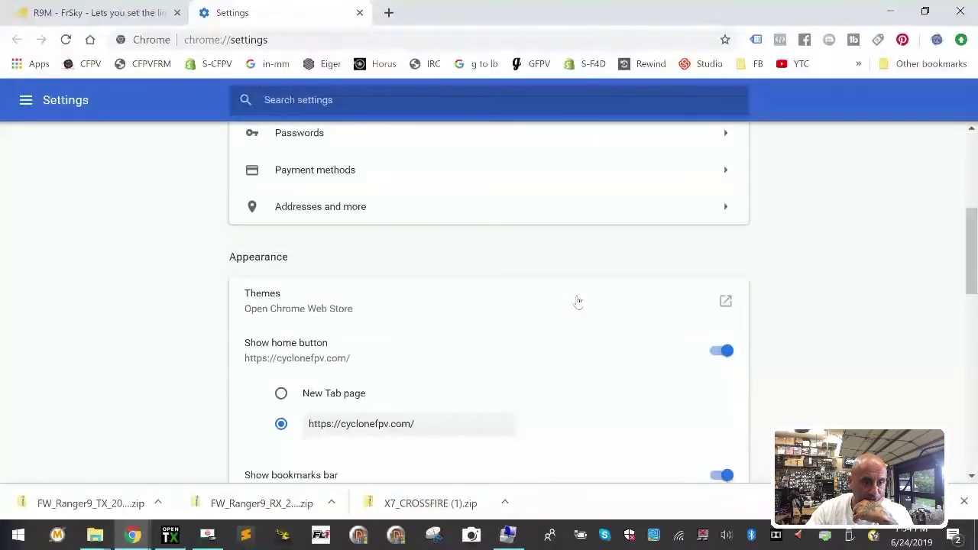
{"action": "scroll", "coordinate": [579, 301], "scroll_direction": "down", "scroll_amount": 3}
{"action": "scroll", "coordinate": [579, 304], "scroll_direction": "down", "scroll_amount": 5}
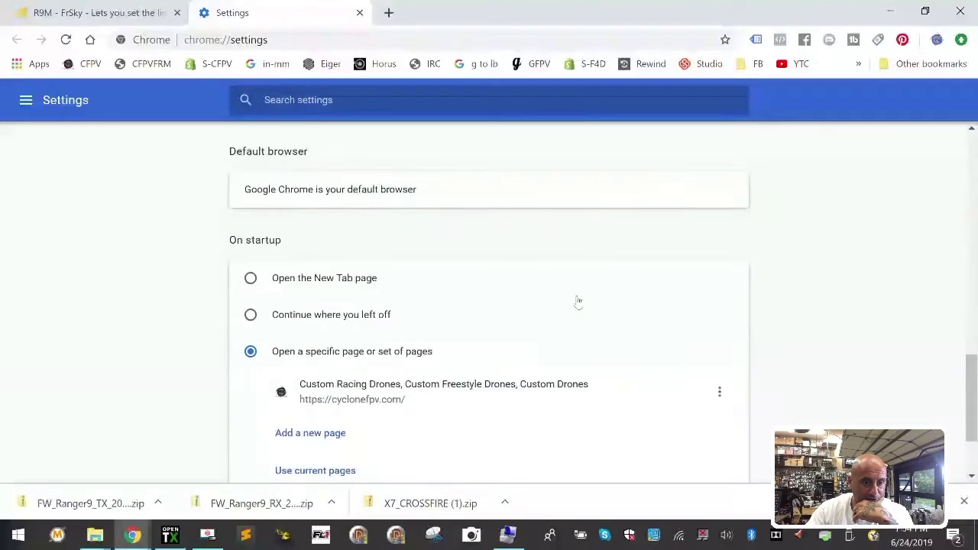
{"action": "scroll", "coordinate": [578, 301], "scroll_direction": "up", "scroll_amount": 13}
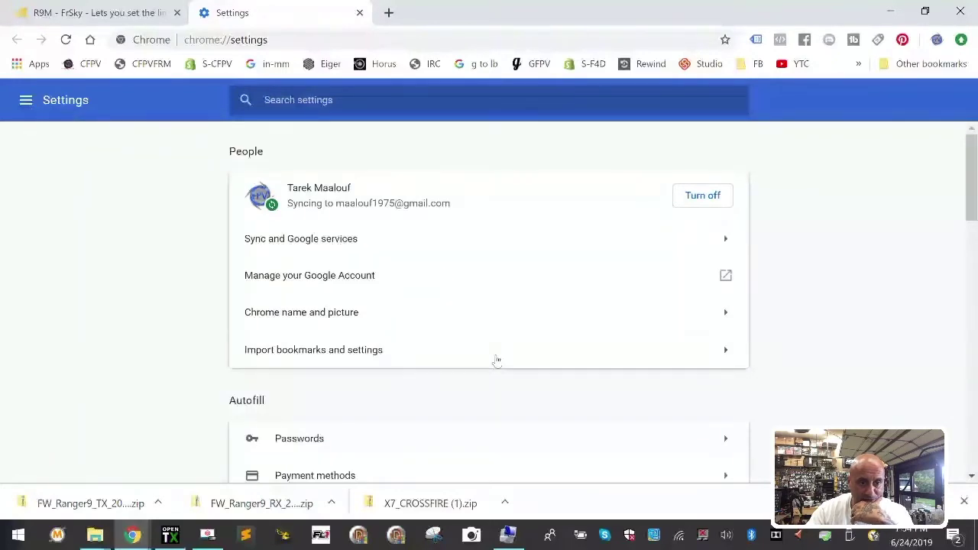
{"action": "scroll", "coordinate": [495, 360], "scroll_direction": "down", "scroll_amount": 4}
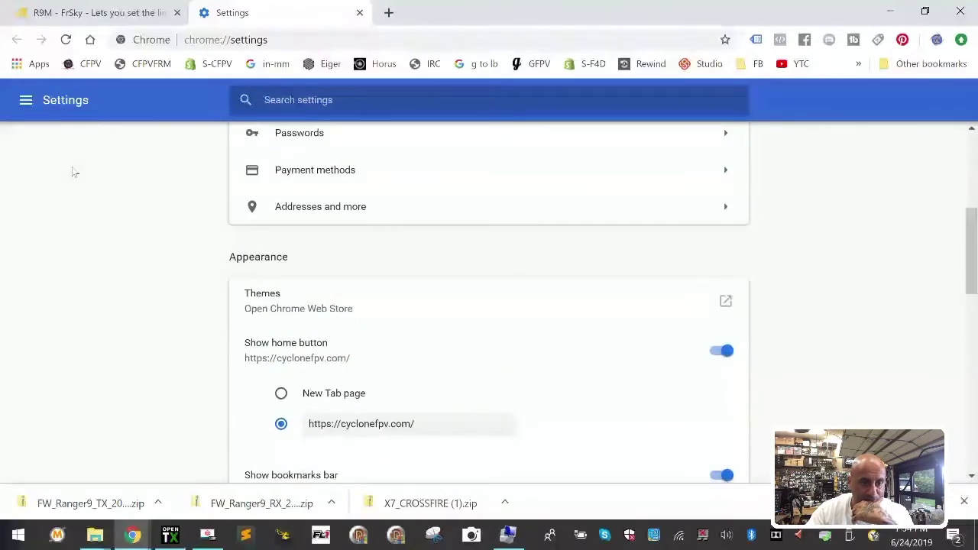
Step: Check the Advanced setting categories and the Appearance section for notification options, and close the settings page
{"action": "left_click", "coordinate": [20, 102]}
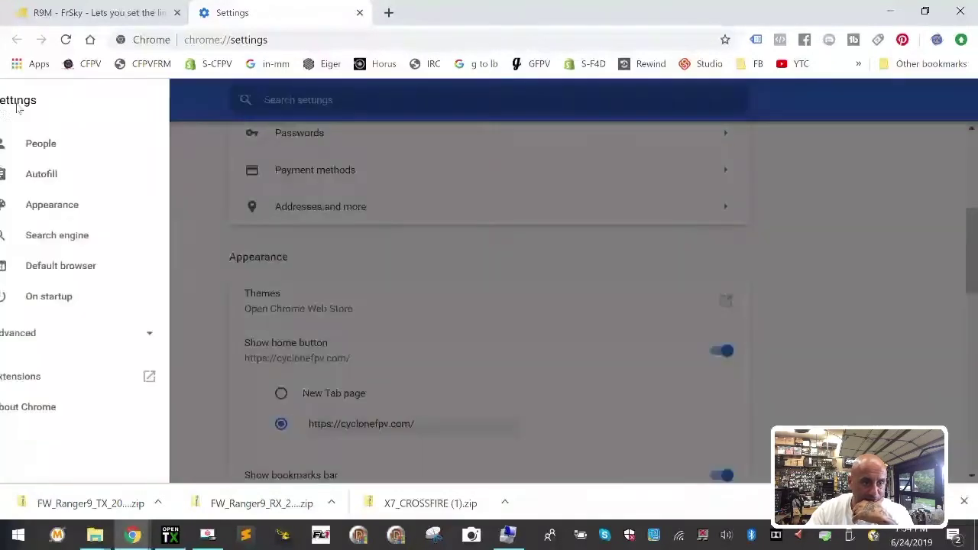
{"action": "left_click", "coordinate": [50, 330]}
{"action": "scroll", "coordinate": [53, 339], "scroll_direction": "down", "scroll_amount": 2}
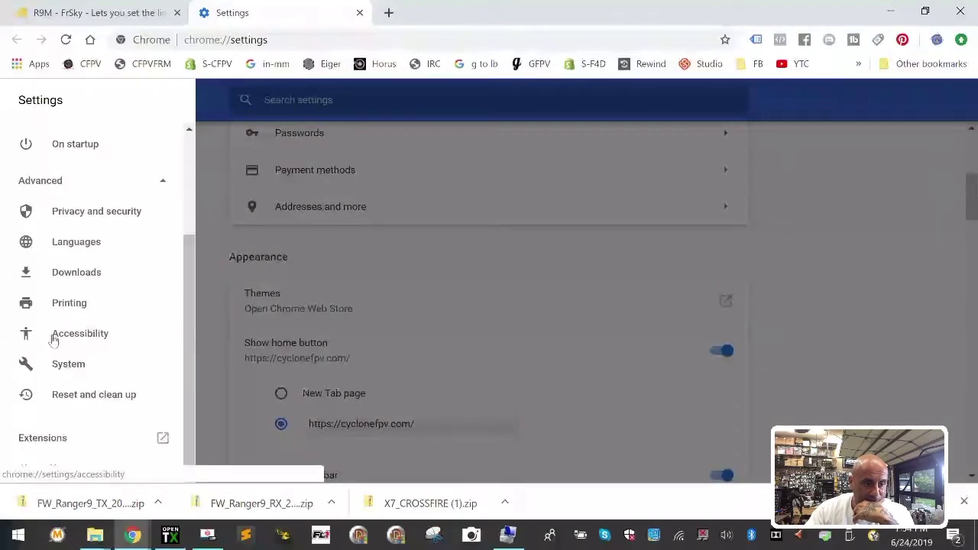
{"action": "scroll", "coordinate": [53, 340], "scroll_direction": "up", "scroll_amount": 2}
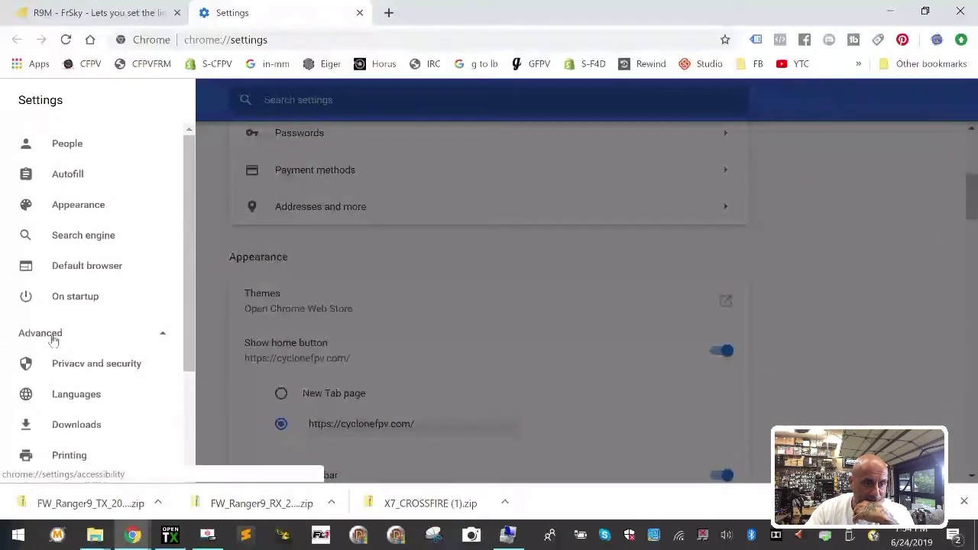
{"action": "left_click", "coordinate": [80, 216]}
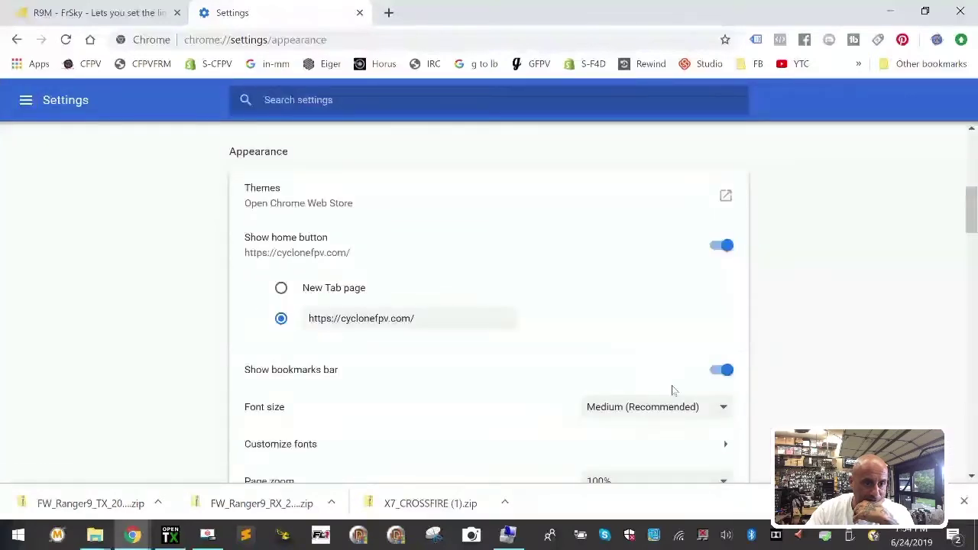
{"action": "scroll", "coordinate": [672, 385], "scroll_direction": "down", "scroll_amount": 4}
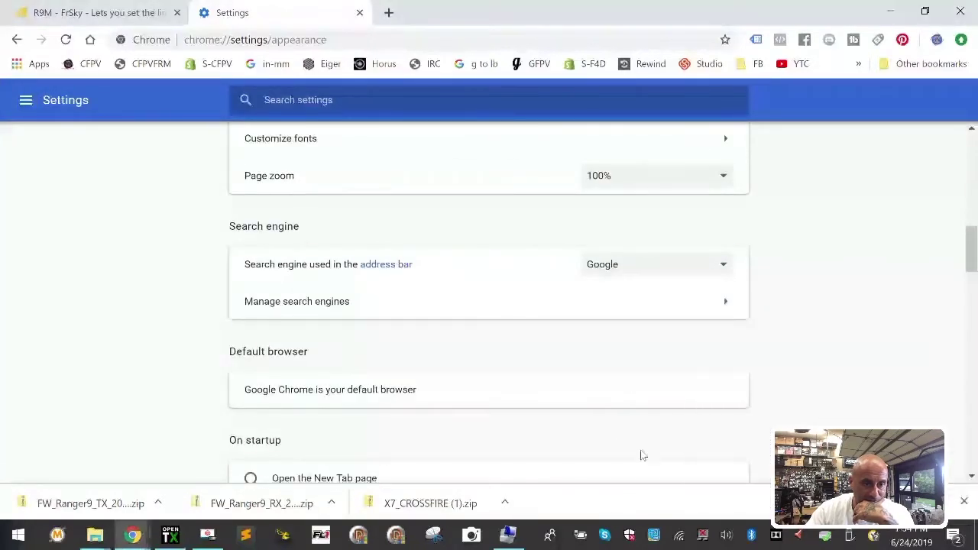
{"action": "scroll", "coordinate": [613, 443], "scroll_direction": "down", "scroll_amount": 4}
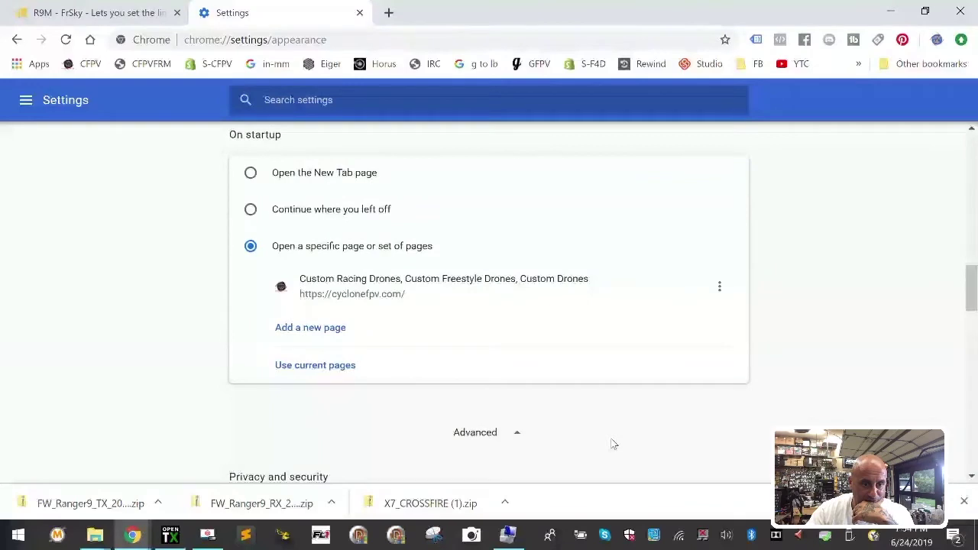
{"action": "scroll", "coordinate": [613, 443], "scroll_direction": "up", "scroll_amount": 8}
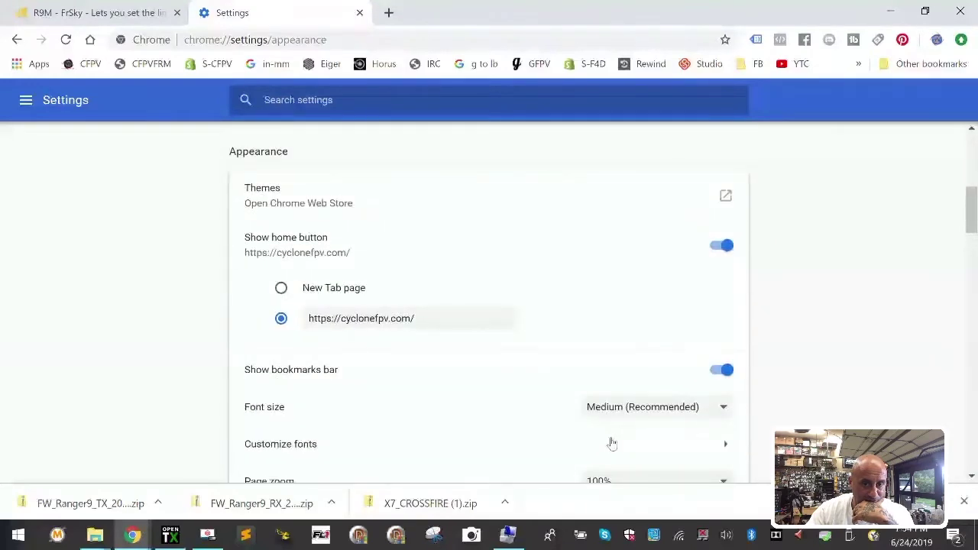
{"action": "scroll", "coordinate": [612, 443], "scroll_direction": "up", "scroll_amount": 5}
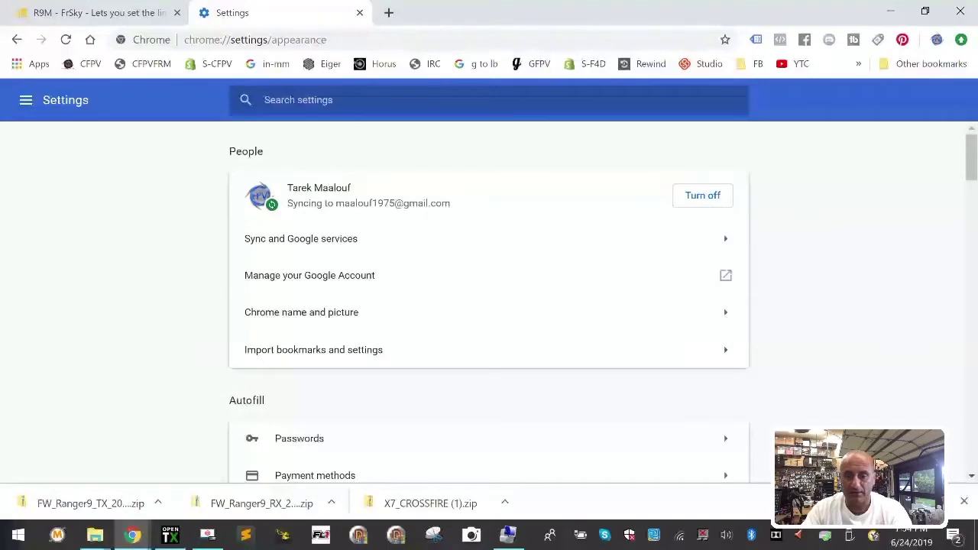
{"action": "scroll", "coordinate": [726, 371], "scroll_direction": "down", "scroll_amount": 4}
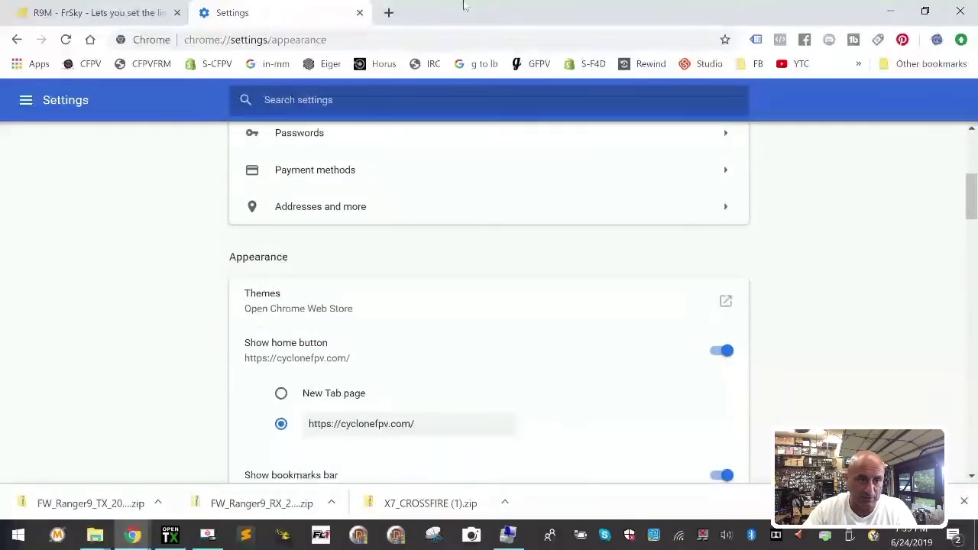
{"action": "left_click", "coordinate": [359, 12]}
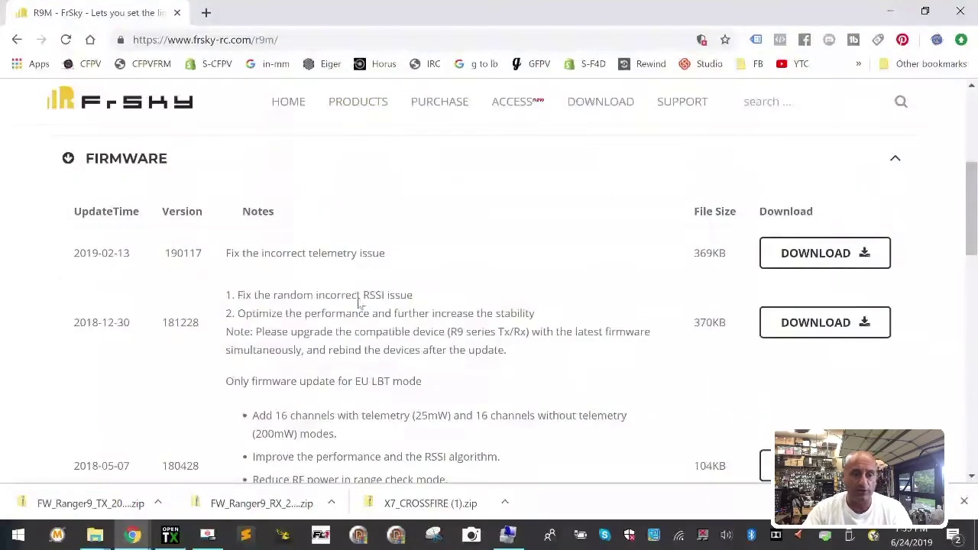
Step: Open Chrome's notification settings from the Facebook notification and examine the blocked and allowed sites
{"action": "left_click", "coordinate": [95, 535]}
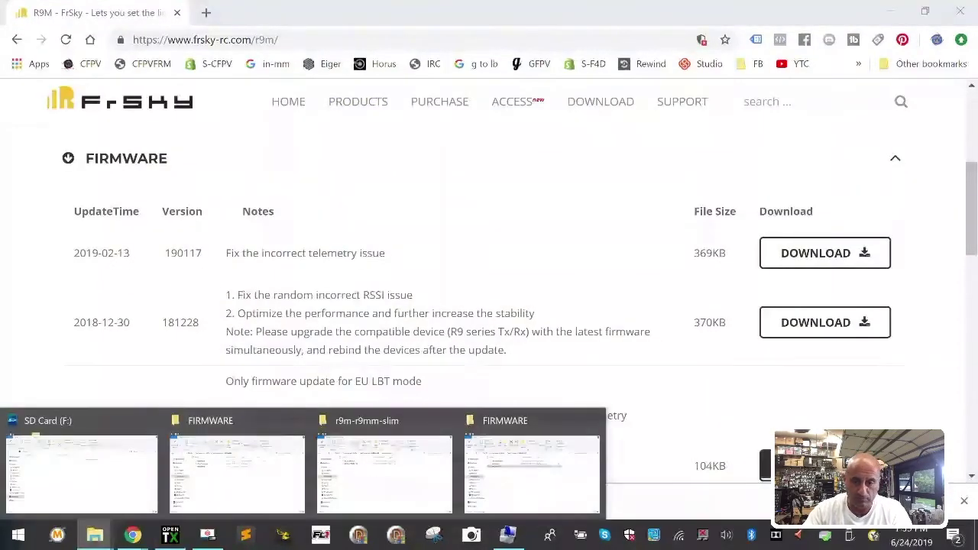
{"action": "left_click", "coordinate": [953, 535]}
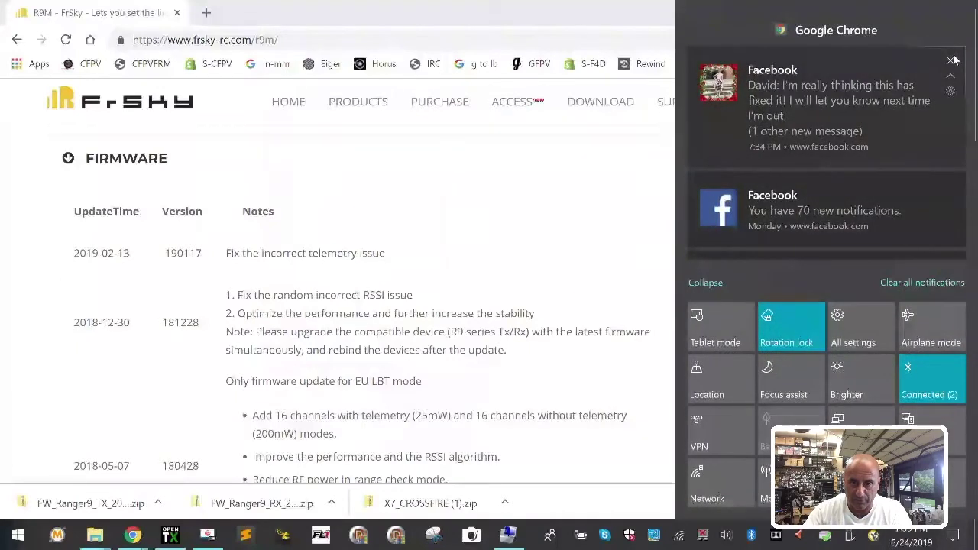
{"action": "left_click", "coordinate": [951, 91]}
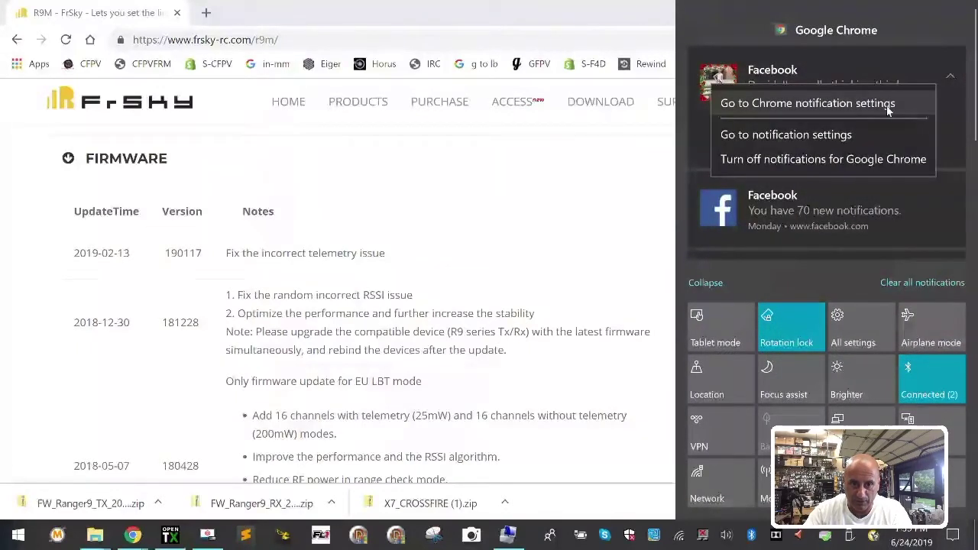
{"action": "left_click", "coordinate": [837, 106]}
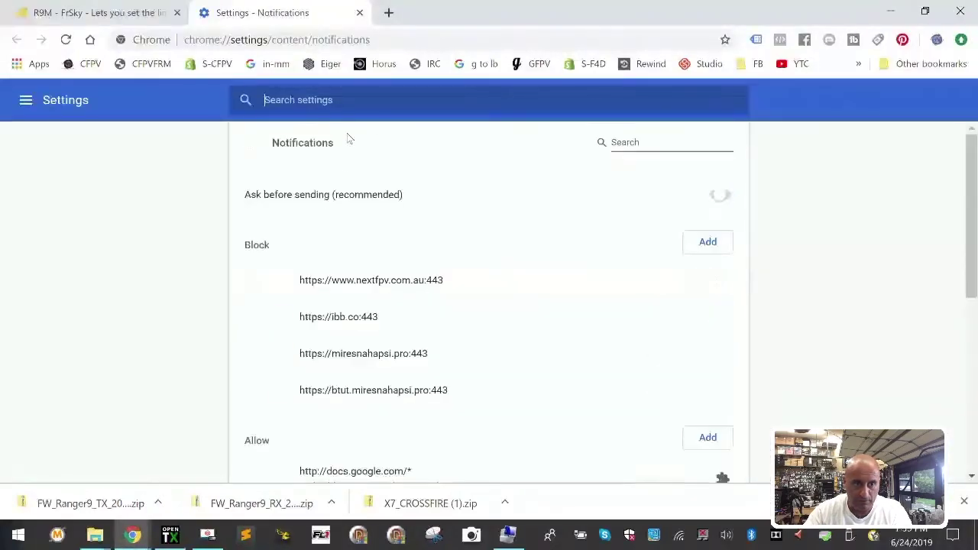
{"action": "scroll", "coordinate": [449, 315], "scroll_direction": "down", "scroll_amount": 4}
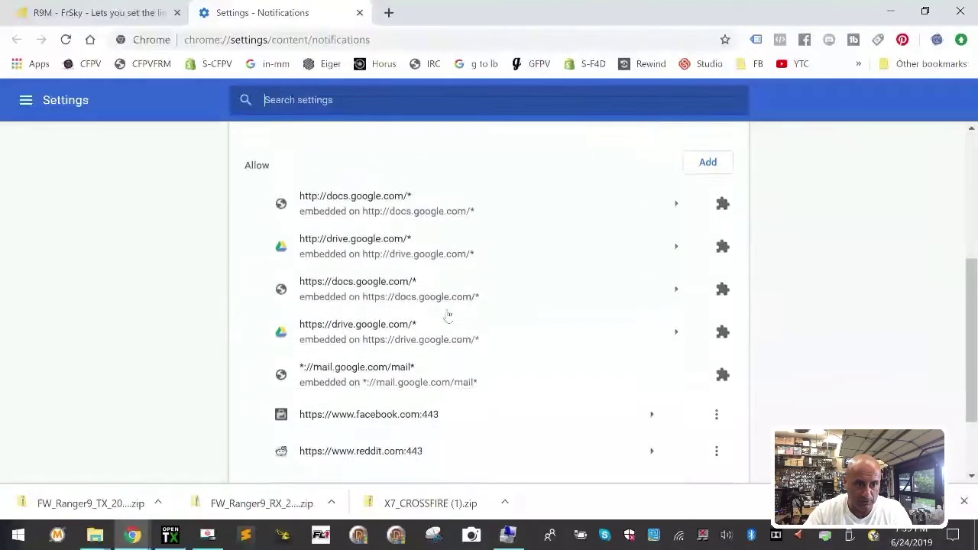
{"action": "scroll", "coordinate": [449, 315], "scroll_direction": "up", "scroll_amount": 4}
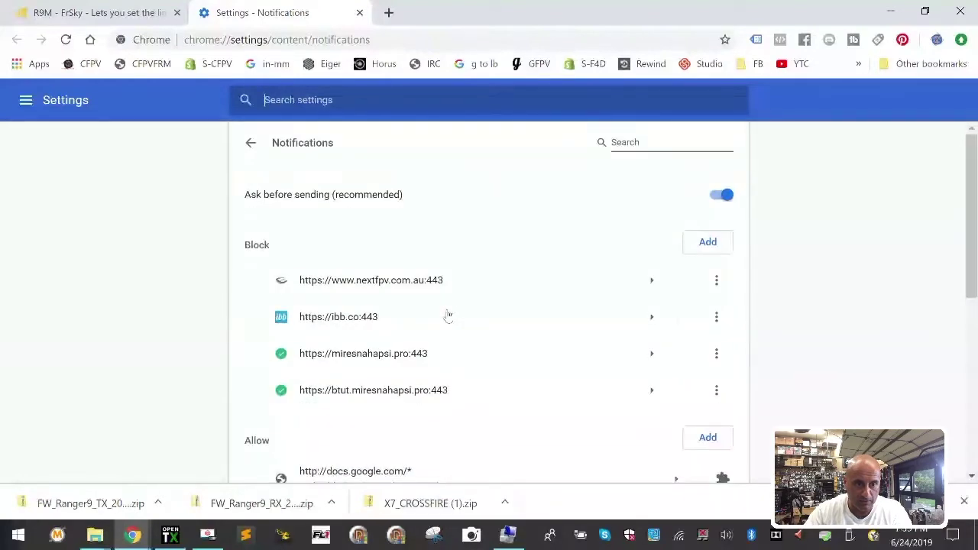
Step: Turn off Windows notifications for Google Chrome and close the browser's notification settings page
{"action": "left_click", "coordinate": [952, 535]}
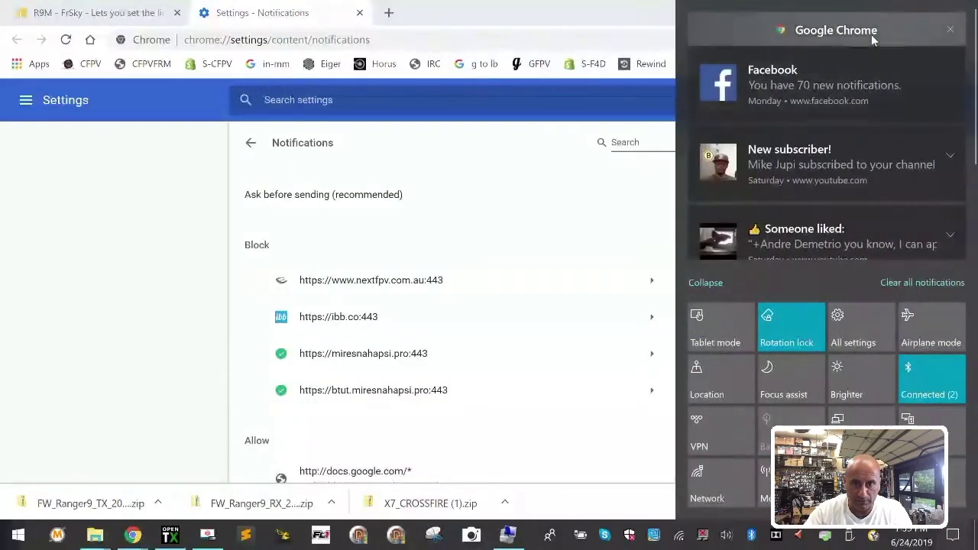
{"action": "left_click", "coordinate": [950, 170]}
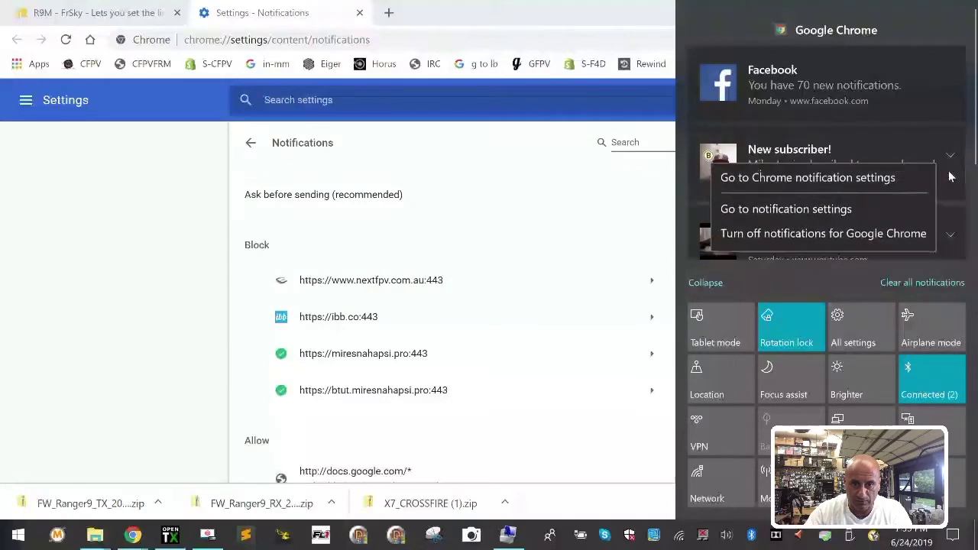
{"action": "left_click", "coordinate": [866, 241]}
{"action": "left_click", "coordinate": [650, 23]}
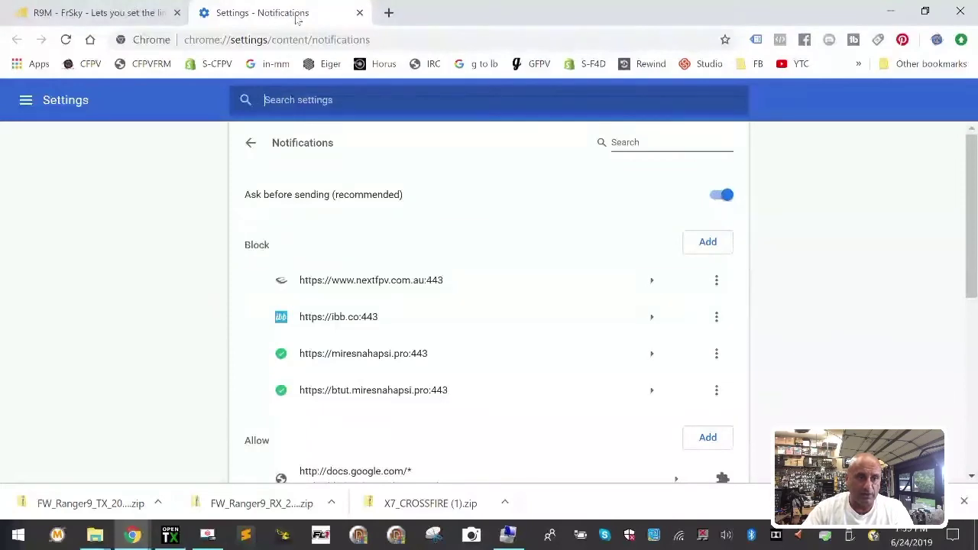
{"action": "left_click", "coordinate": [359, 12]}
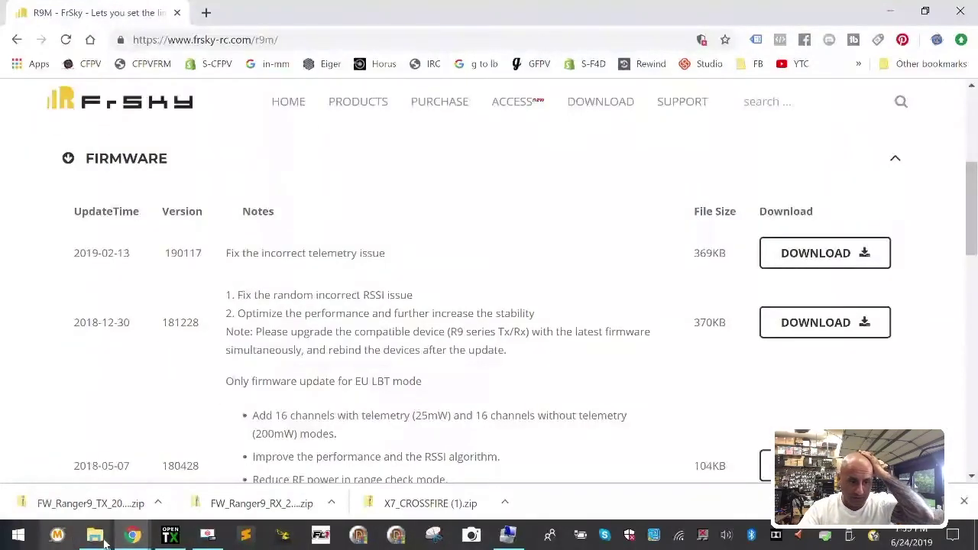
Step: Return to the FIRMWARE folder window in File Explorer and go up to its parent CardContents folder
{"action": "mouse_move", "coordinate": [102, 540]}
{"action": "left_click", "coordinate": [506, 478]}
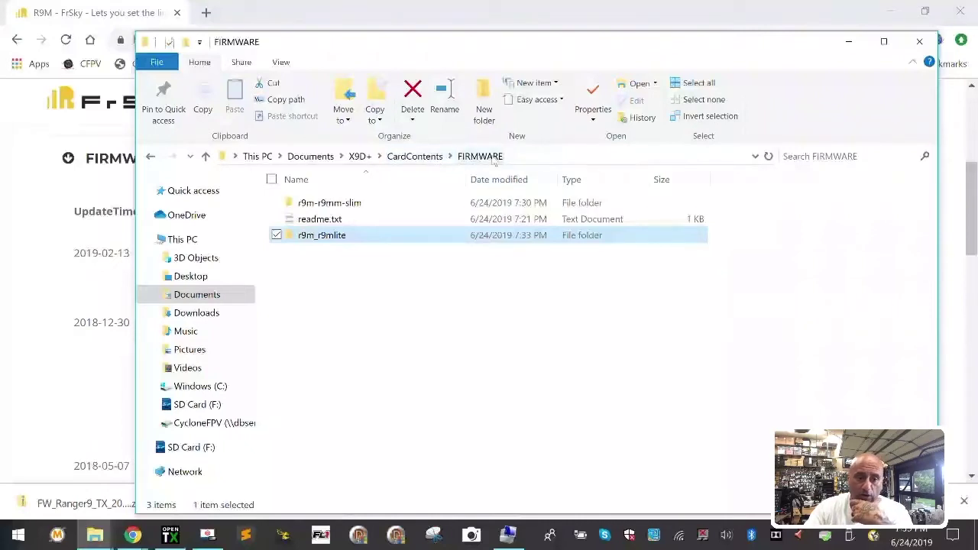
{"action": "left_click", "coordinate": [426, 157]}
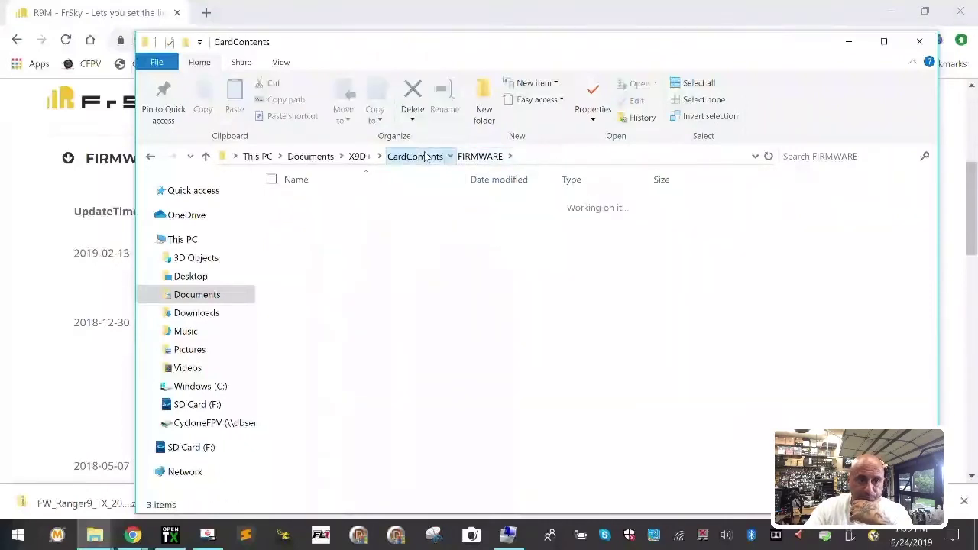
Step: Clear the FrSky page and the extra folder windows out of the way and bring the SD Card (F:) window forward
{"action": "left_click", "coordinate": [60, 320]}
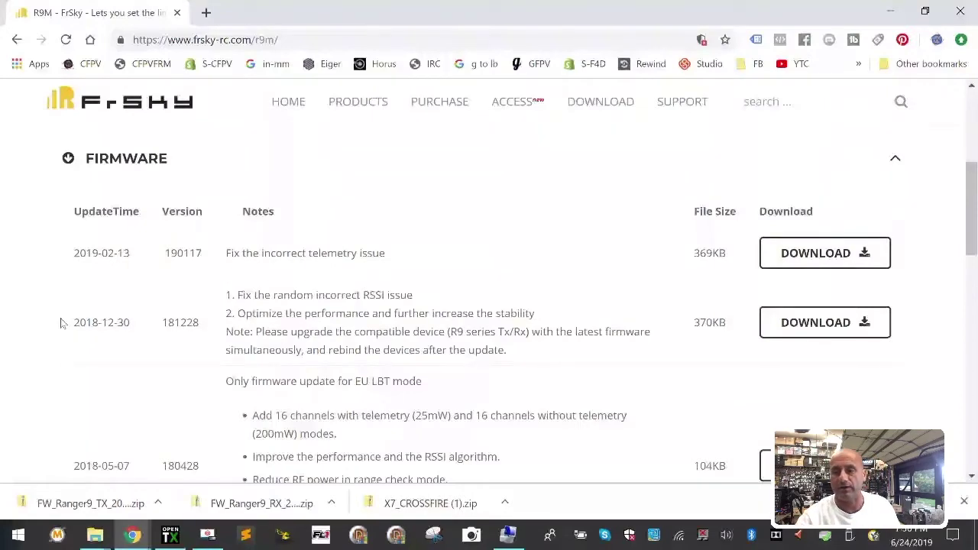
{"action": "left_click_drag", "start_coordinate": [525, 9], "coordinate": [442, 44]}
{"action": "left_click", "coordinate": [698, 36]}
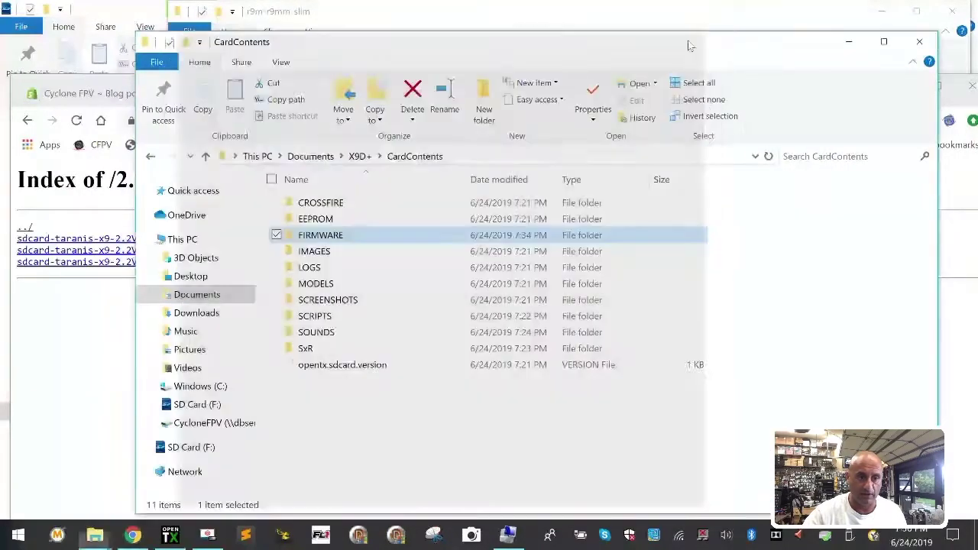
{"action": "left_click", "coordinate": [884, 39]}
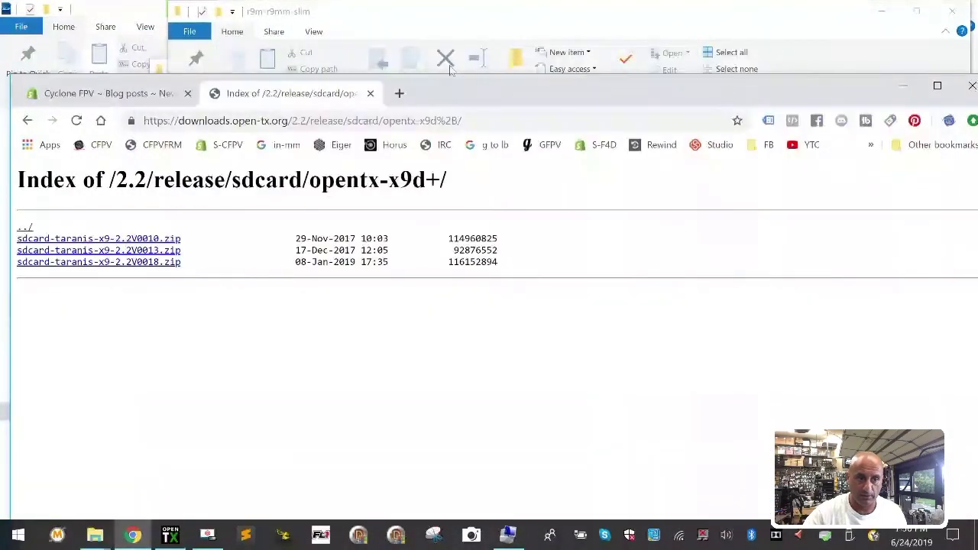
{"action": "left_click", "coordinate": [544, 17]}
{"action": "left_click", "coordinate": [964, 13]}
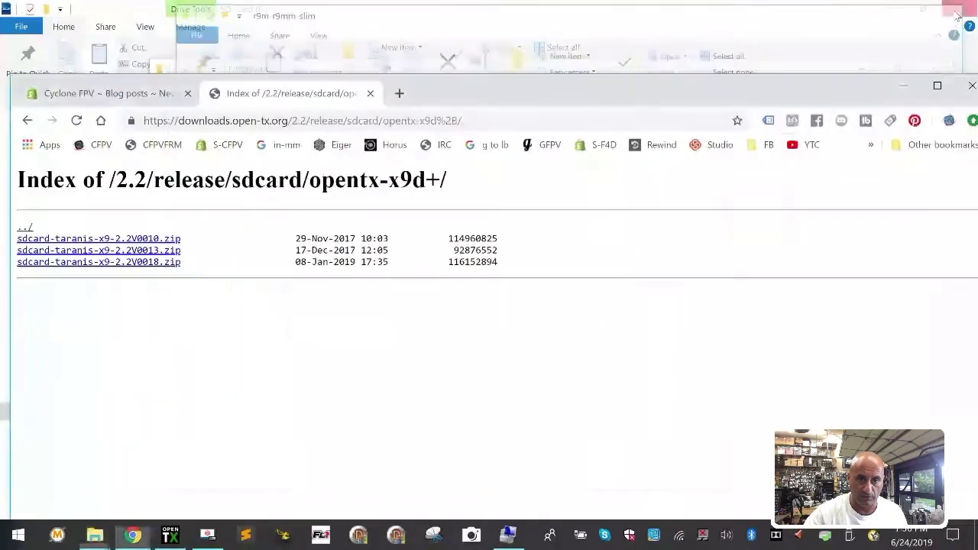
{"action": "left_click_drag", "start_coordinate": [678, 6], "coordinate": [574, 42]}
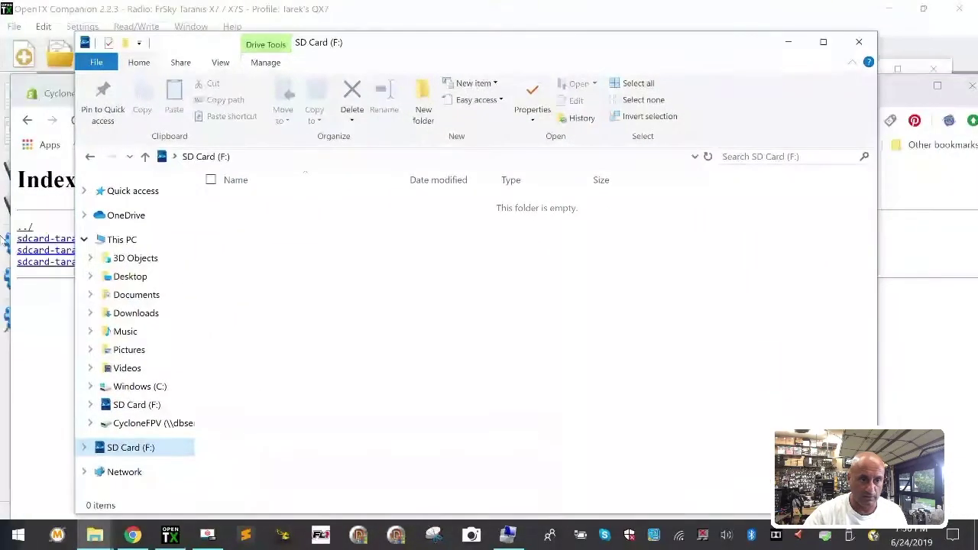
Step: Show Documents in File Explorer, close the OpenTX SD card download page in the browser, and open the X9D+ folder
{"action": "left_click", "coordinate": [136, 295]}
{"action": "left_click", "coordinate": [42, 436]}
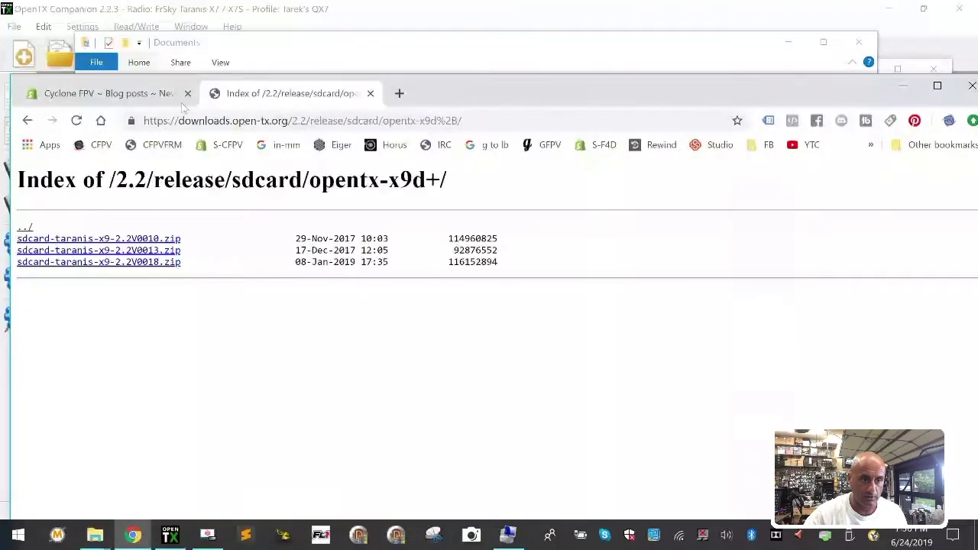
{"action": "left_click", "coordinate": [370, 93]}
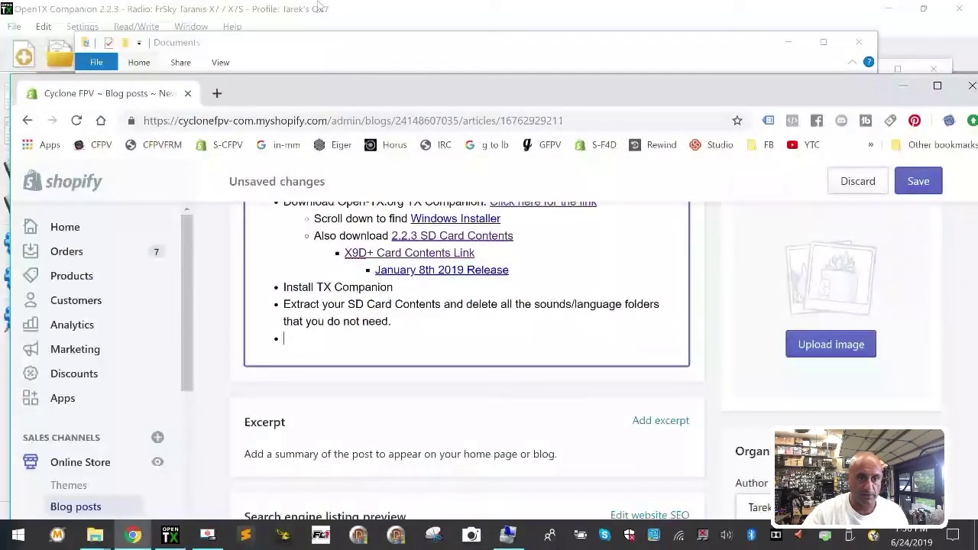
{"action": "left_click", "coordinate": [323, 50]}
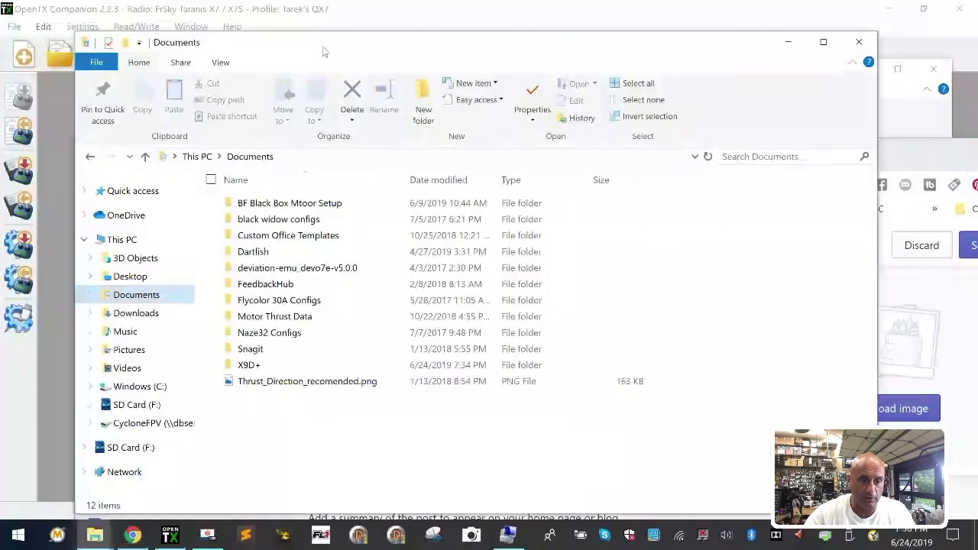
{"action": "left_click", "coordinate": [237, 368]}
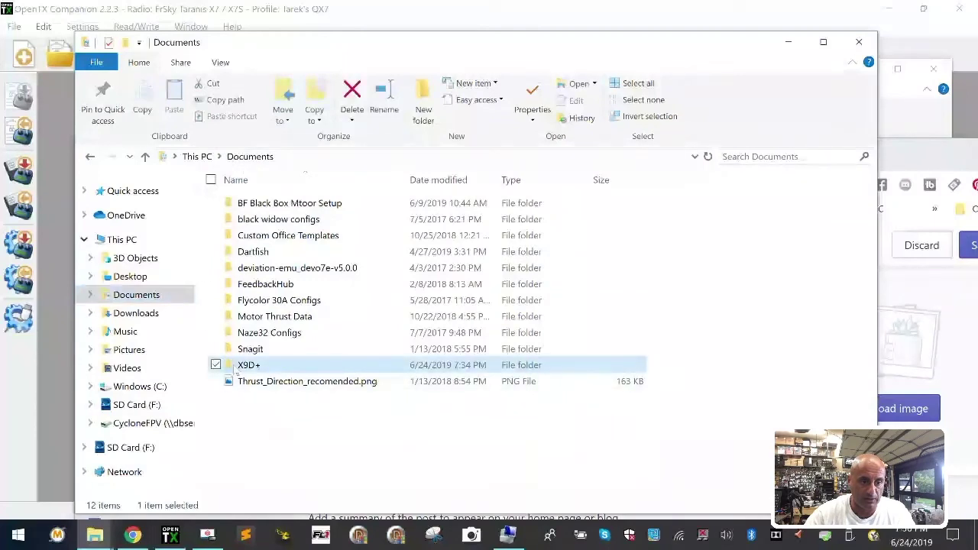
{"action": "double_click", "coordinate": [237, 369]}
Step: Open the CardContents folder and copy all of its folders and the opentx.sdcard.version file
{"action": "right_click", "coordinate": [295, 202]}
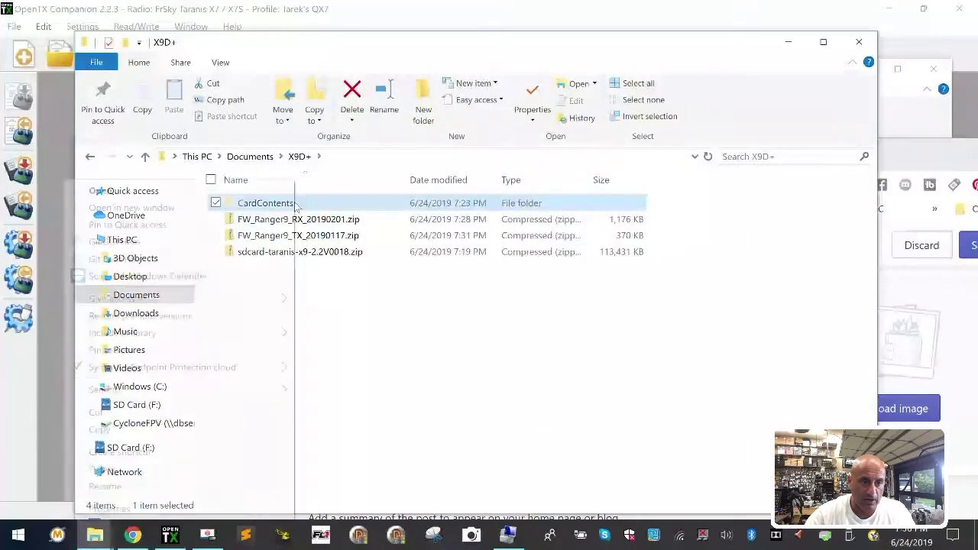
{"action": "left_click", "coordinate": [151, 430]}
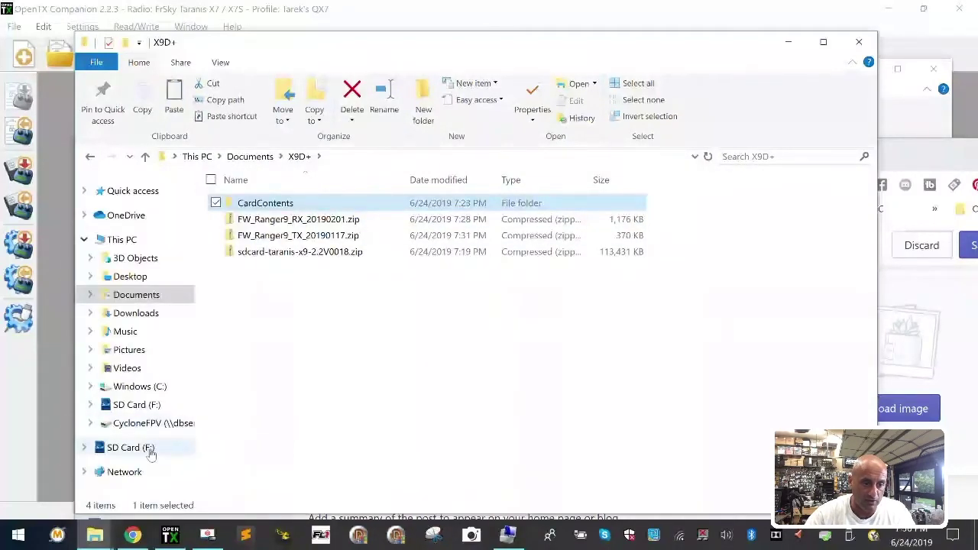
{"action": "double_click", "coordinate": [294, 203]}
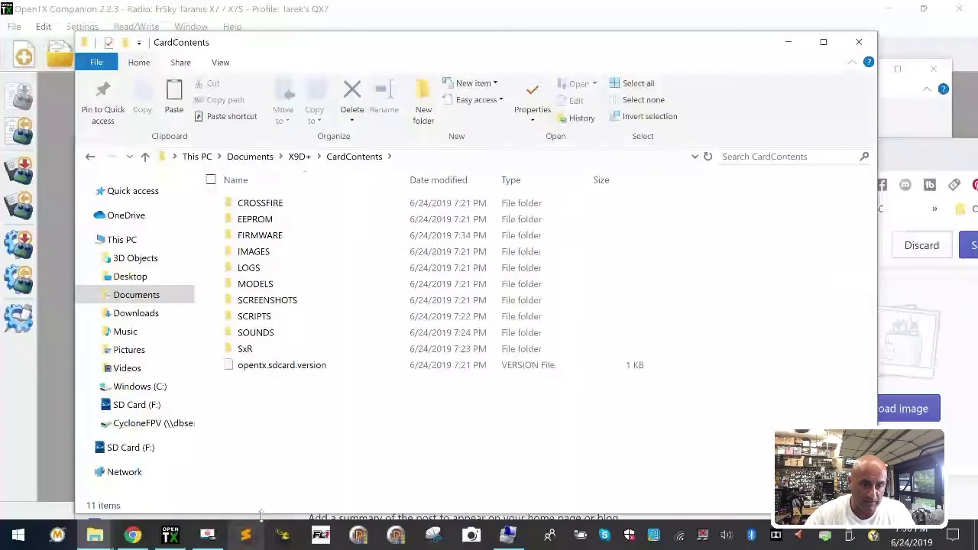
{"action": "left_click_drag", "start_coordinate": [239, 454], "coordinate": [409, 183]}
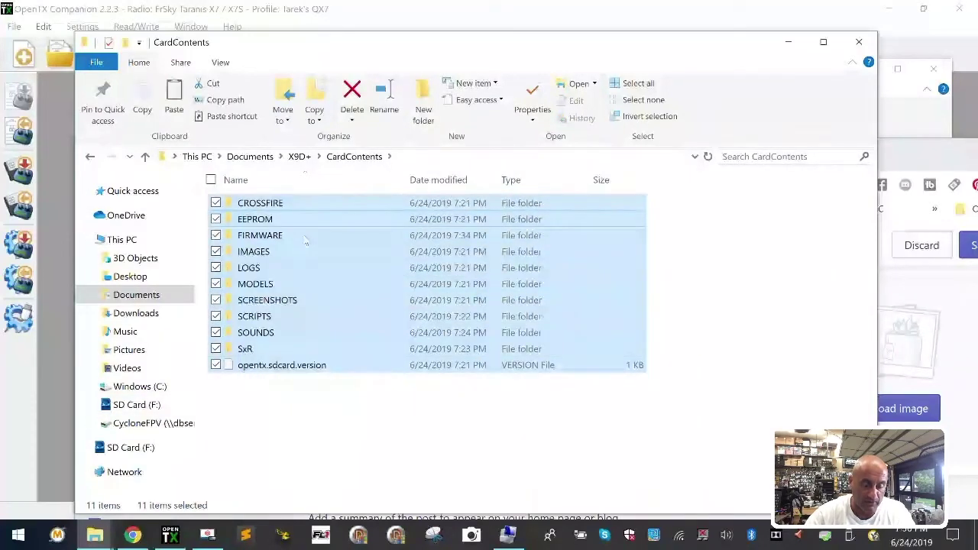
{"action": "right_click", "coordinate": [302, 233]}
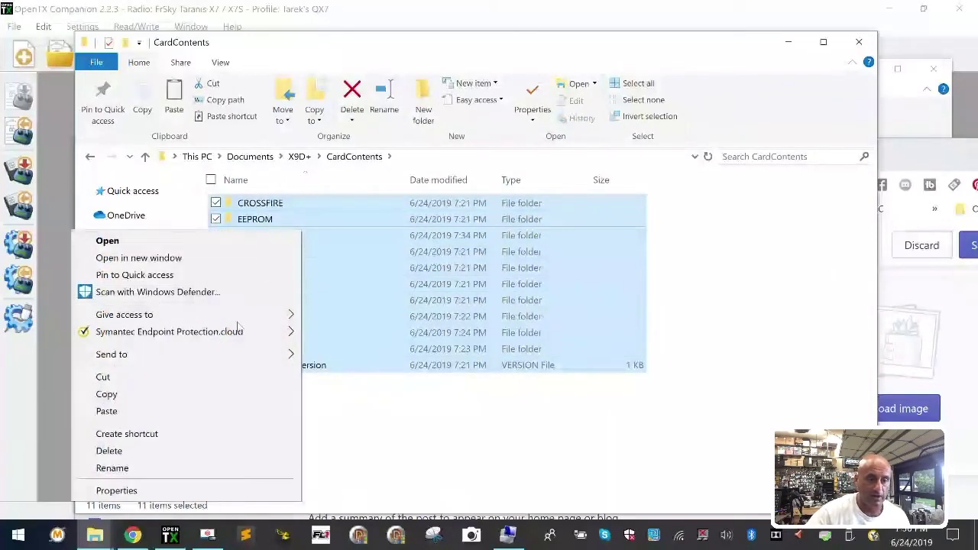
{"action": "left_click", "coordinate": [166, 395]}
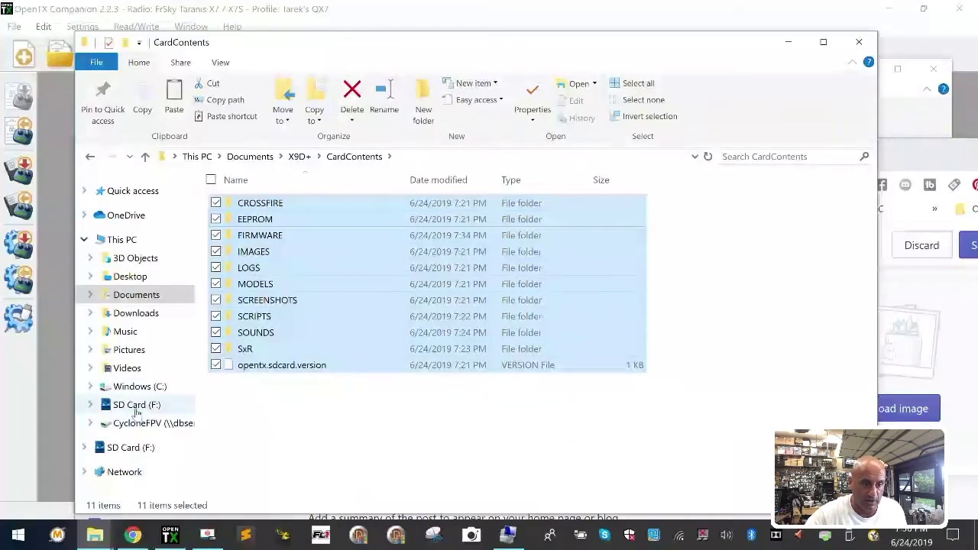
Step: Paste the copied card contents into the root of SD Card (F:)
{"action": "left_click", "coordinate": [136, 405]}
{"action": "right_click", "coordinate": [382, 300]}
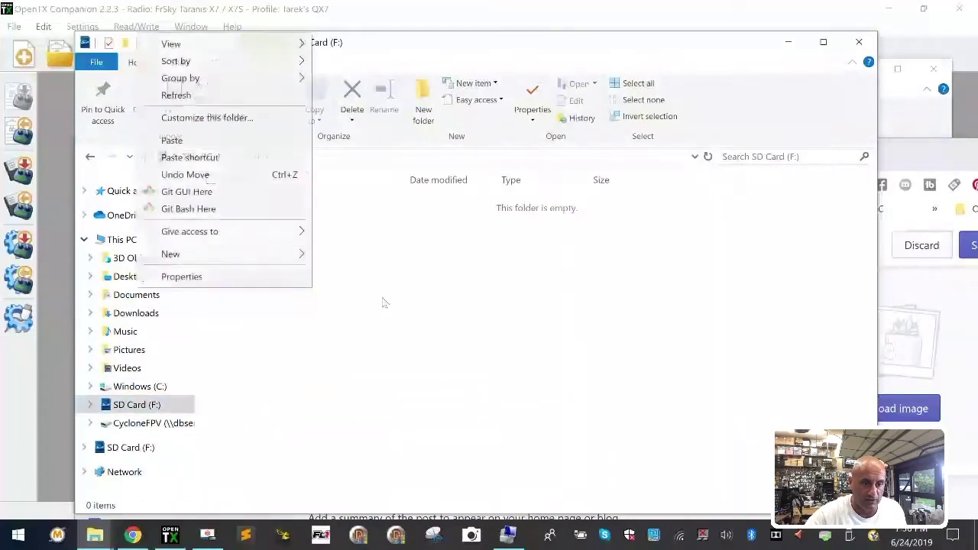
{"action": "left_click", "coordinate": [252, 140]}
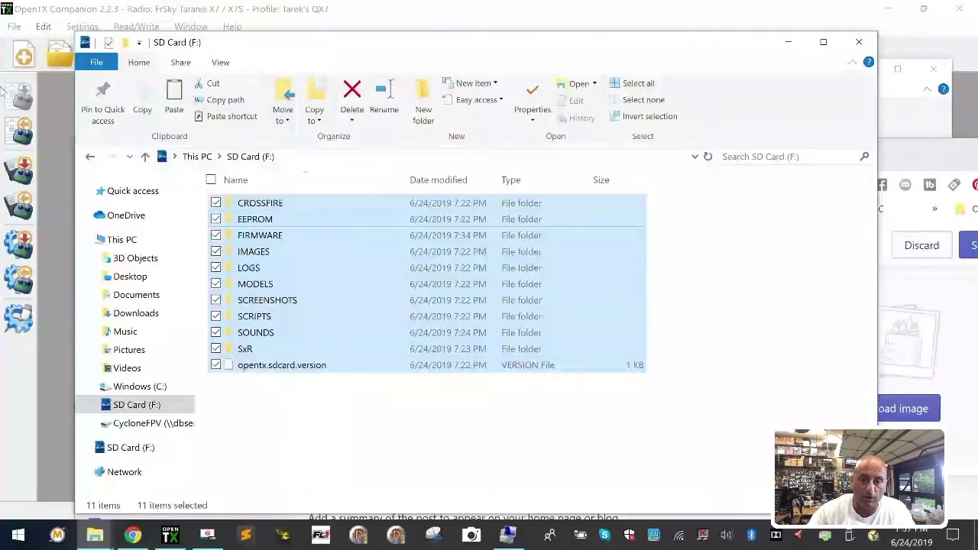
Step: Close the SD card's folder window and eject SD Card (F:) from the remaining File Explorer window
{"action": "left_click", "coordinate": [873, 45]}
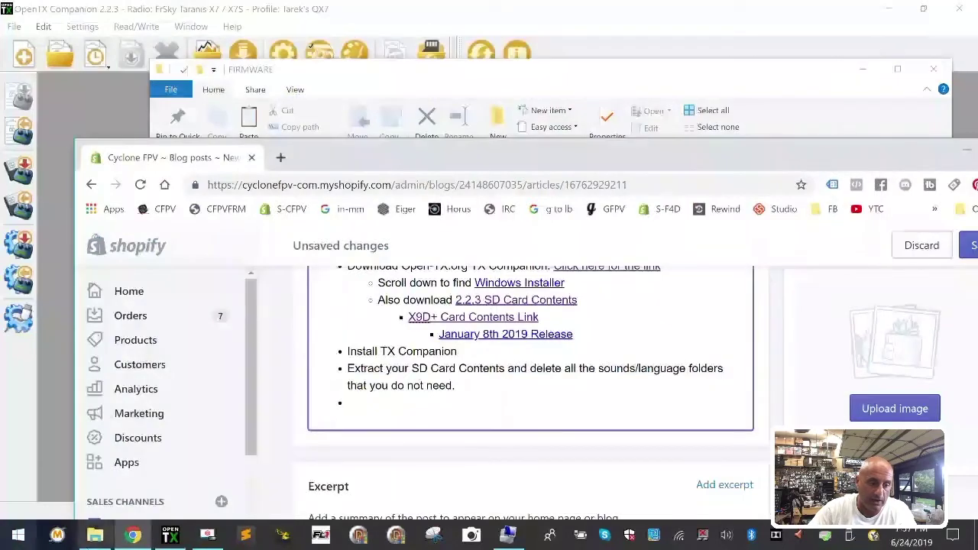
{"action": "left_click", "coordinate": [98, 537]}
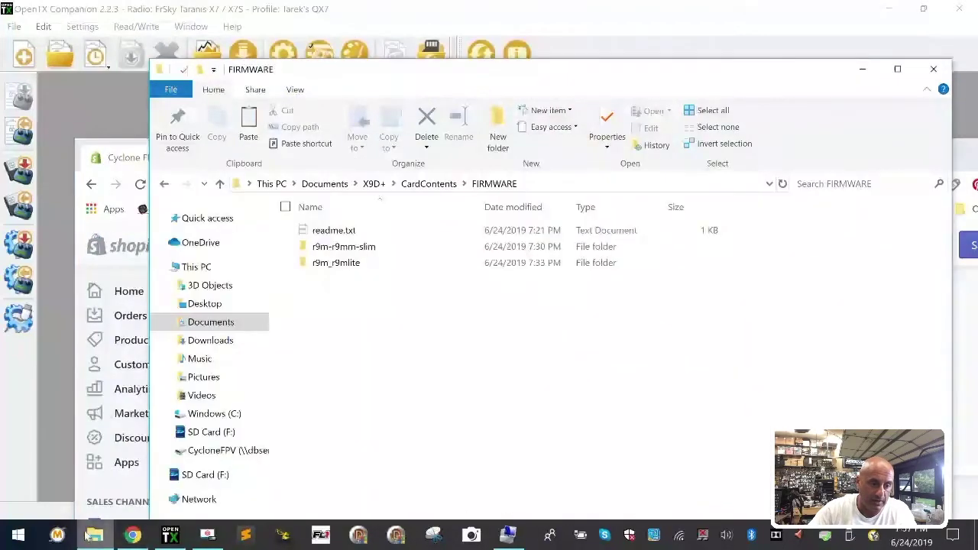
{"action": "right_click", "coordinate": [228, 431]}
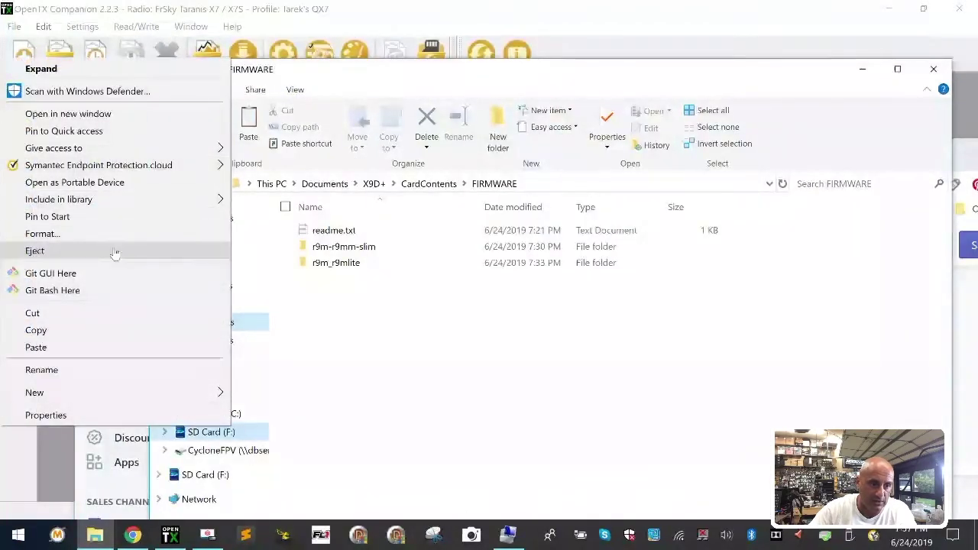
{"action": "left_click", "coordinate": [117, 251]}
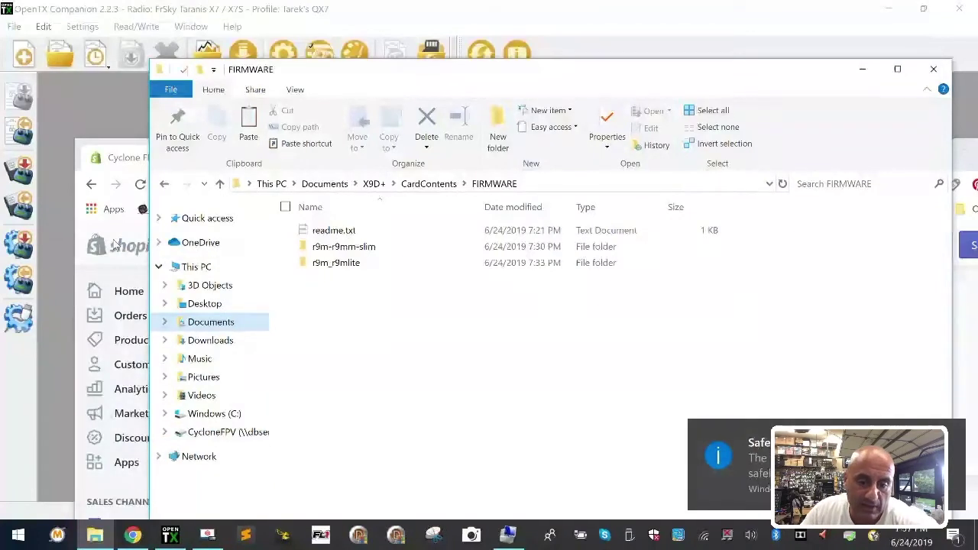
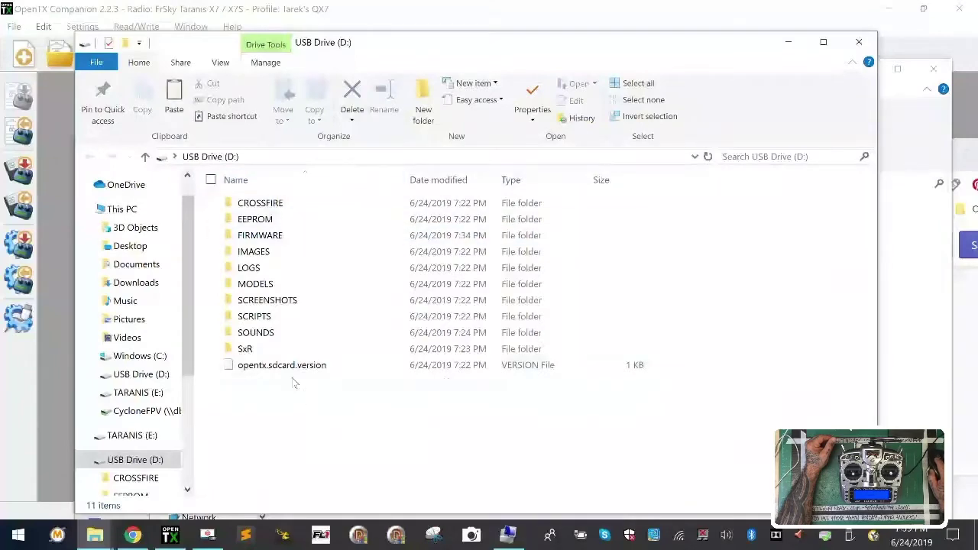
Step: Close the USB Drive (D:) and FIRMWARE folder windows and minimize the browser to reveal OpenTX Companion
{"action": "left_click", "coordinate": [859, 42]}
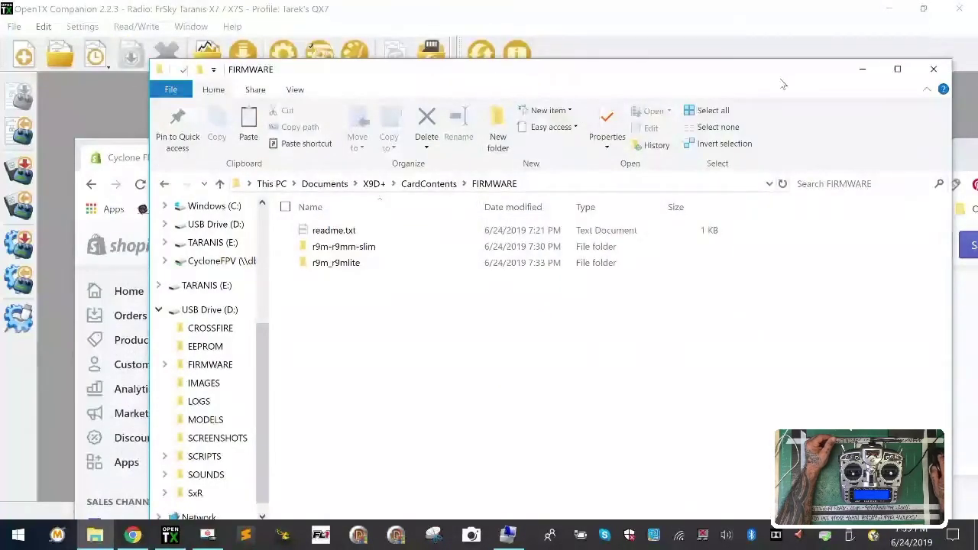
{"action": "left_click", "coordinate": [933, 69]}
{"action": "left_click_drag", "start_coordinate": [539, 149], "coordinate": [463, 56]}
{"action": "left_click", "coordinate": [901, 64]}
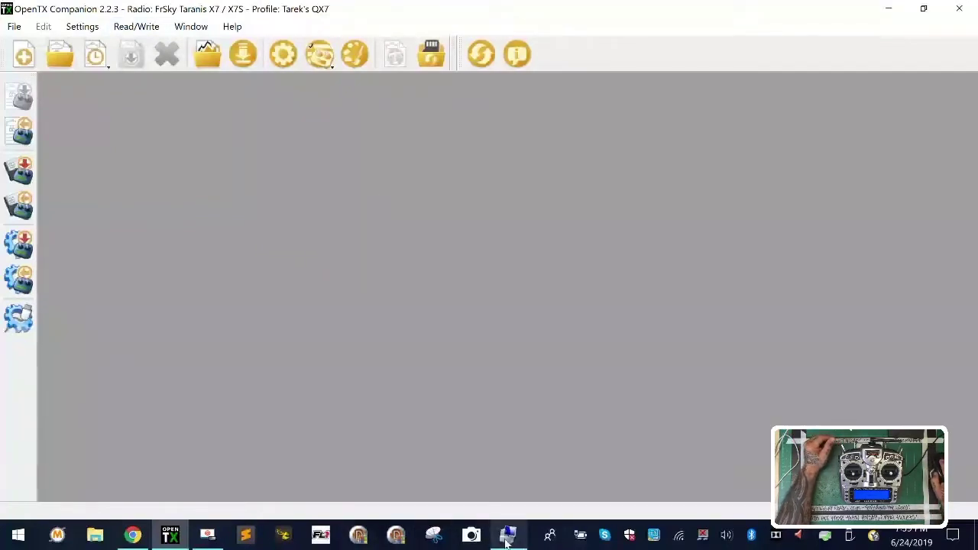
Step: Add a new radio profile in OpenTX Companion and name it X9D+
{"action": "mouse_move", "coordinate": [505, 541]}
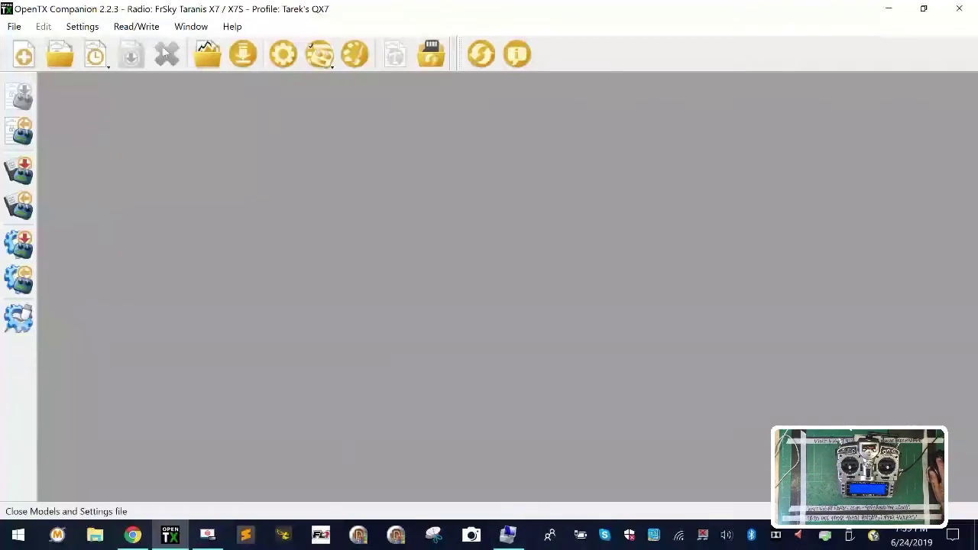
{"action": "left_click", "coordinate": [84, 26]}
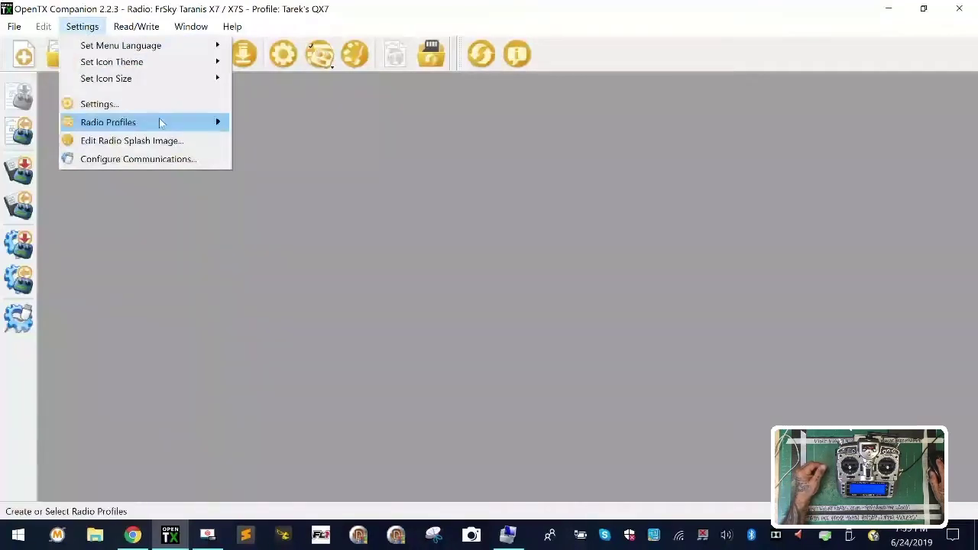
{"action": "mouse_move", "coordinate": [160, 123]}
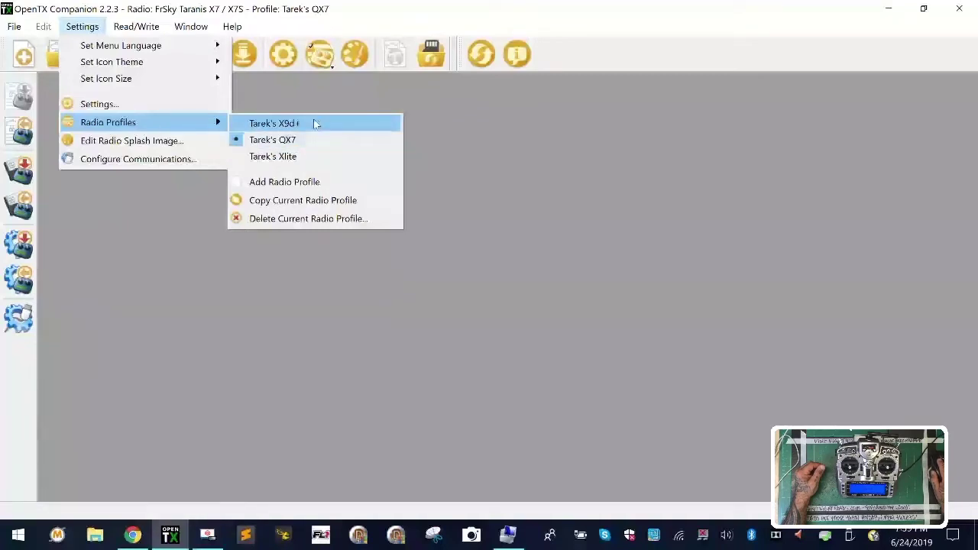
{"action": "left_click", "coordinate": [296, 186]}
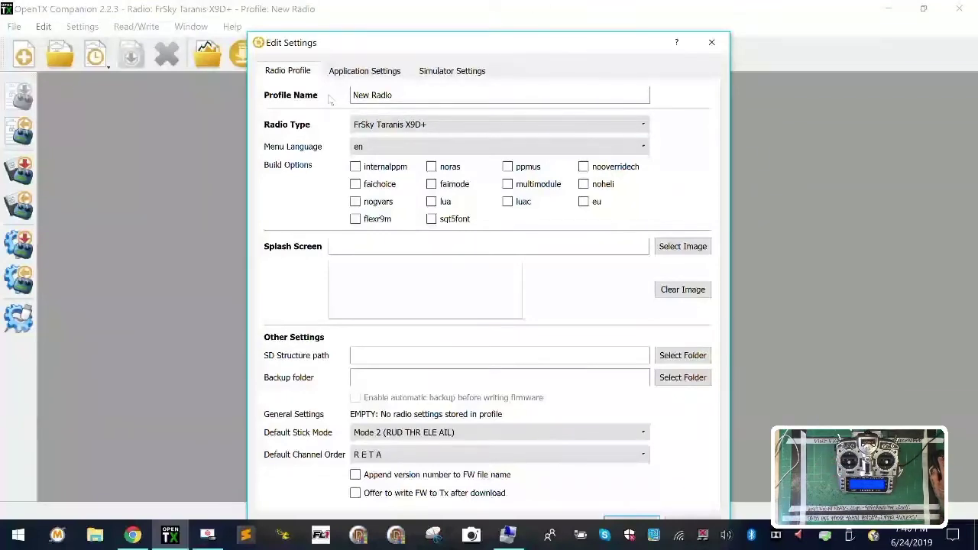
{"action": "left_click_drag", "start_coordinate": [408, 94], "coordinate": [149, 77]}
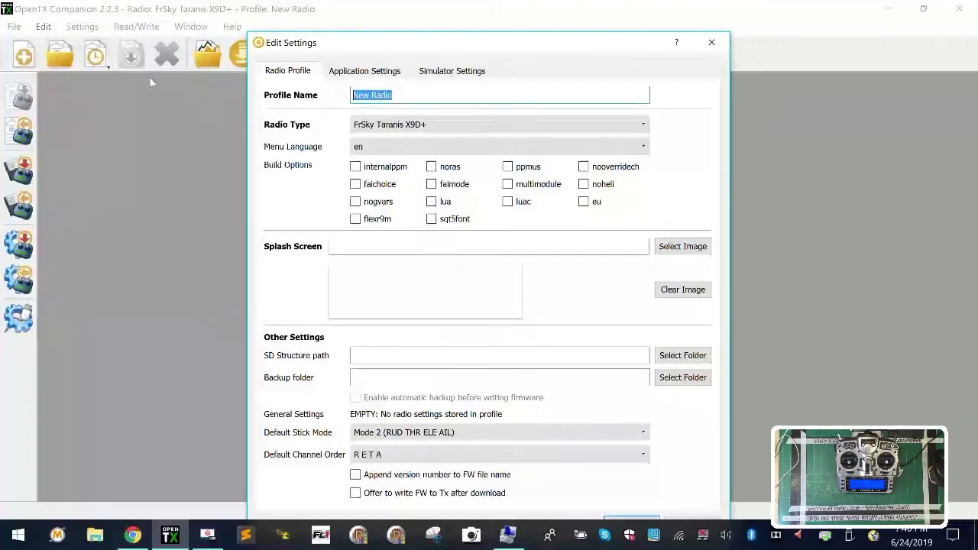
{"action": "type", "text": "X9D+"}
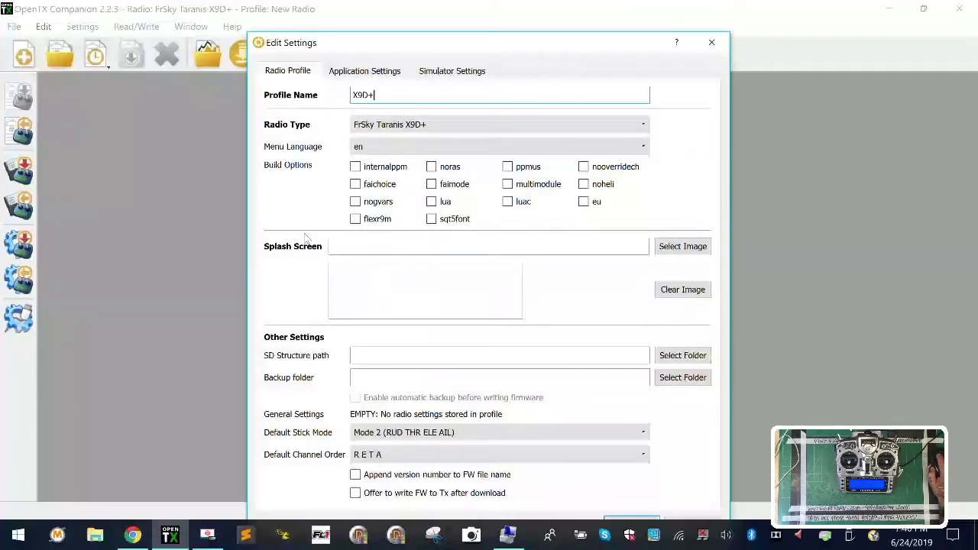
Step: Enable the build options lua, luac, noheli, sqt5font and flexr9m for the X9D+ profile
{"action": "left_click", "coordinate": [432, 202]}
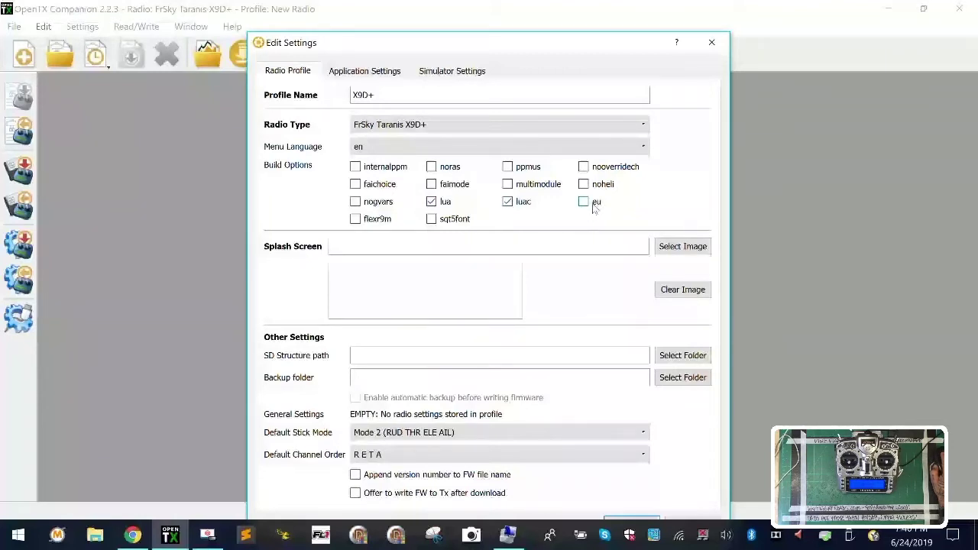
{"action": "left_click", "coordinate": [584, 185]}
{"action": "left_click", "coordinate": [432, 220]}
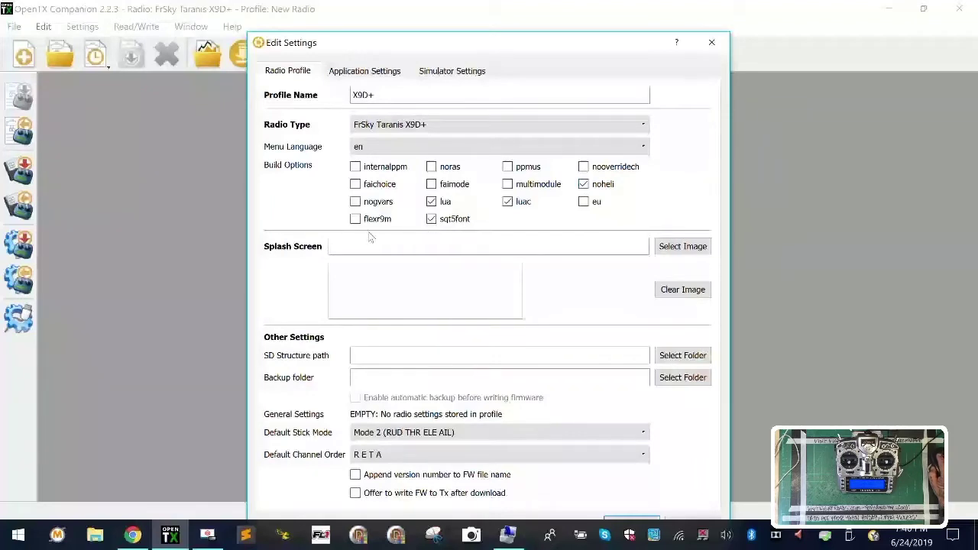
{"action": "left_click", "coordinate": [356, 220]}
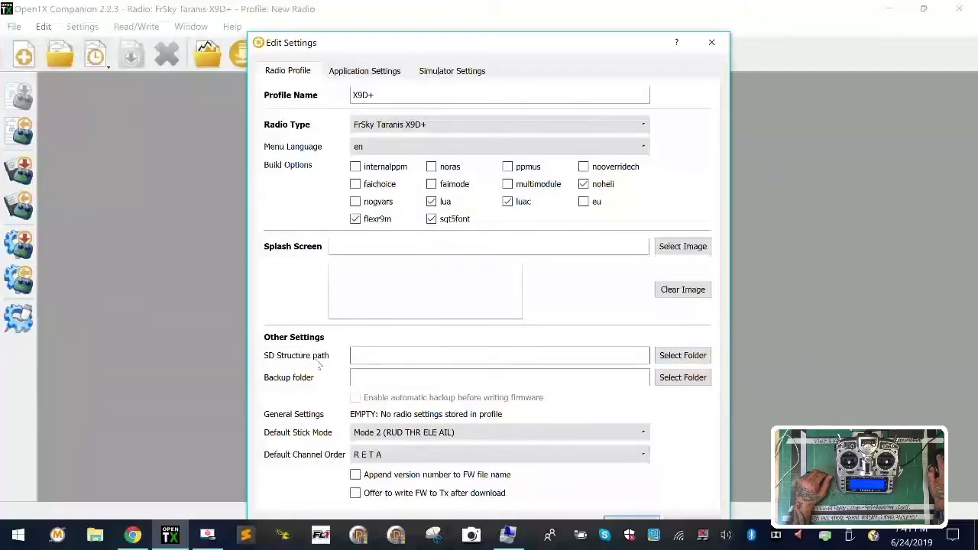
Step: Set the profile's SD structure path to the CardContents folder inside Documents/X9D+
{"action": "left_click", "coordinate": [682, 356]}
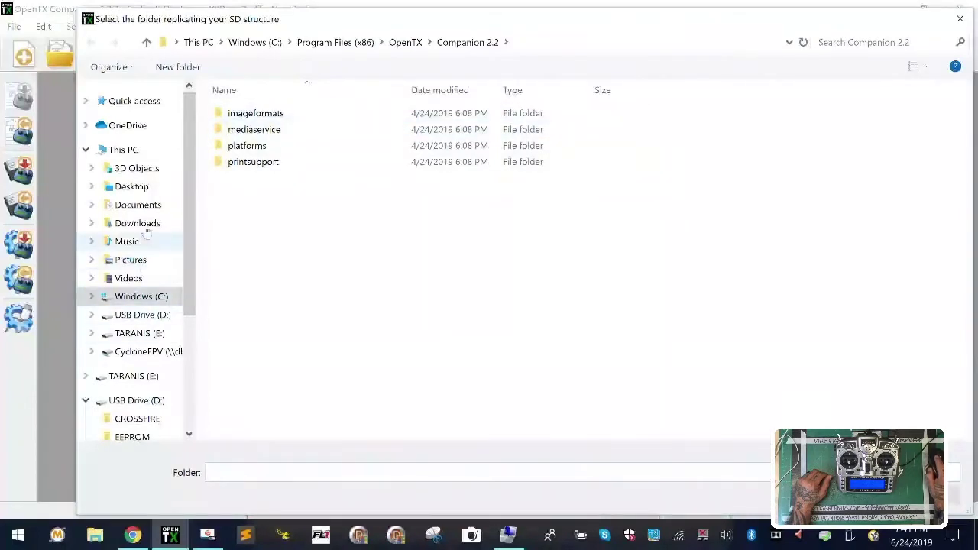
{"action": "left_click", "coordinate": [138, 205]}
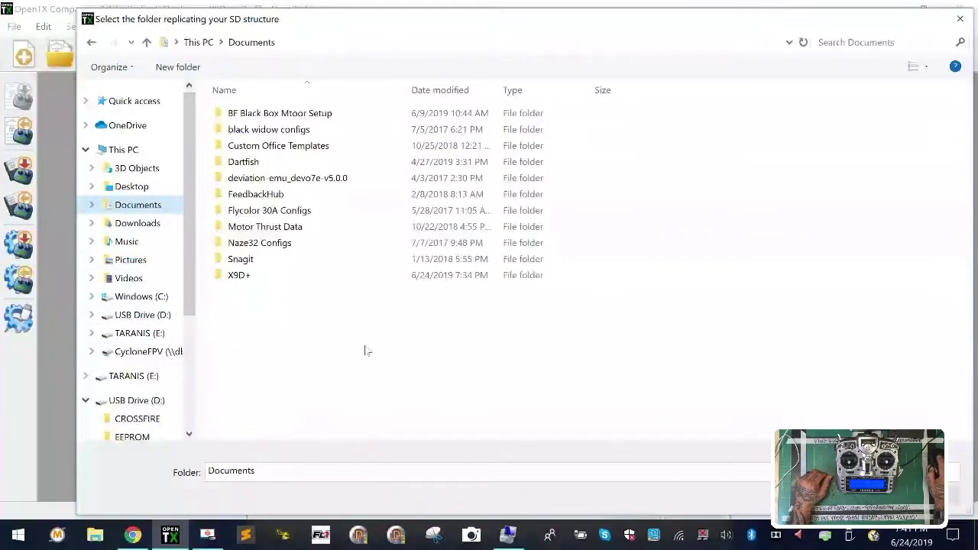
{"action": "double_click", "coordinate": [240, 276]}
{"action": "double_click", "coordinate": [275, 113]}
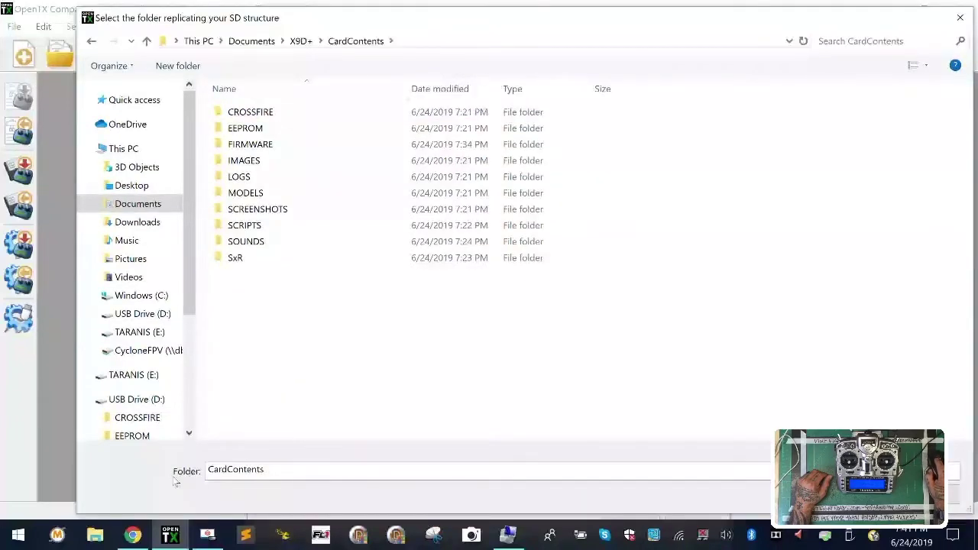
{"action": "left_click", "coordinate": [931, 493]}
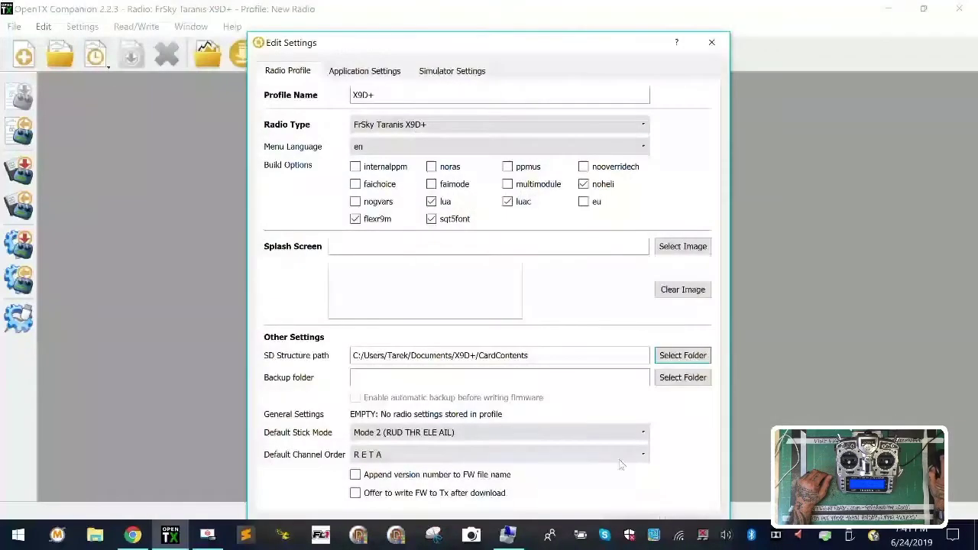
Step: Set the profile's backup folder to a new Backup folder inside Documents/X9D+, and enable automatic backup before writing firmware
{"action": "left_click", "coordinate": [683, 378]}
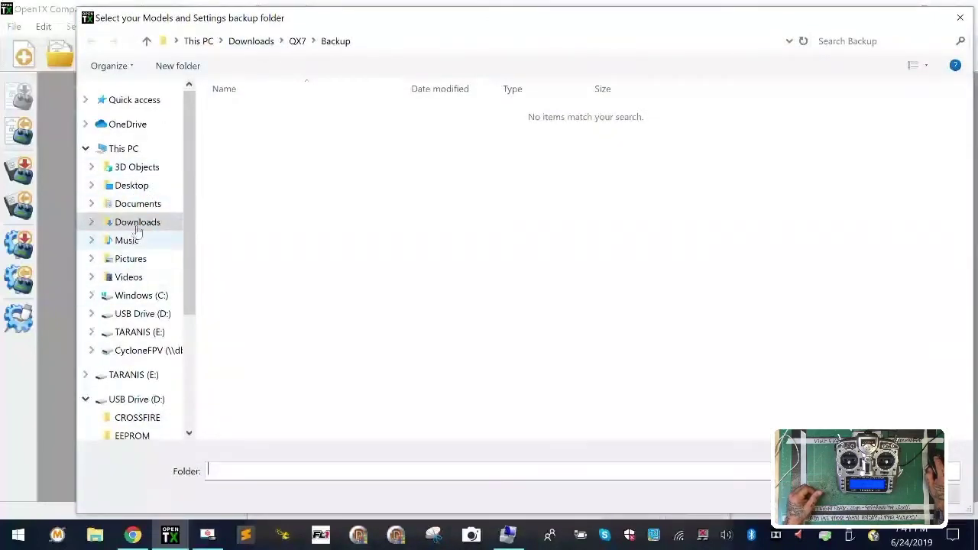
{"action": "left_click", "coordinate": [138, 203]}
{"action": "double_click", "coordinate": [232, 280]}
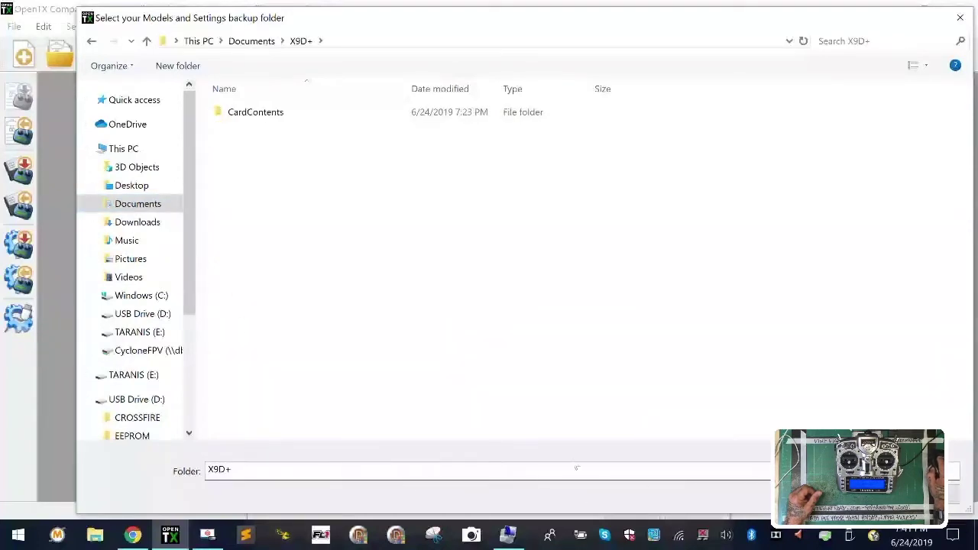
{"action": "left_click", "coordinate": [178, 67]}
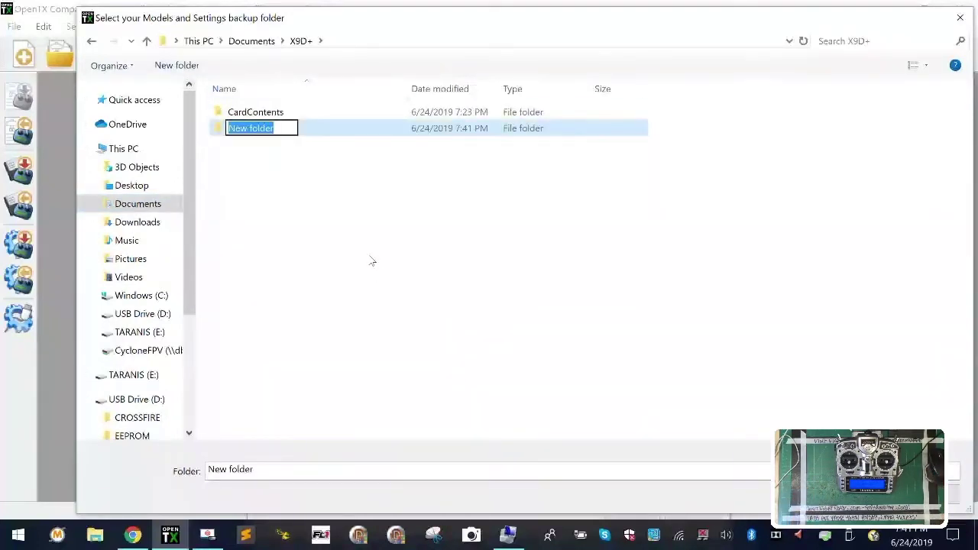
{"action": "type", "text": "Backu"}
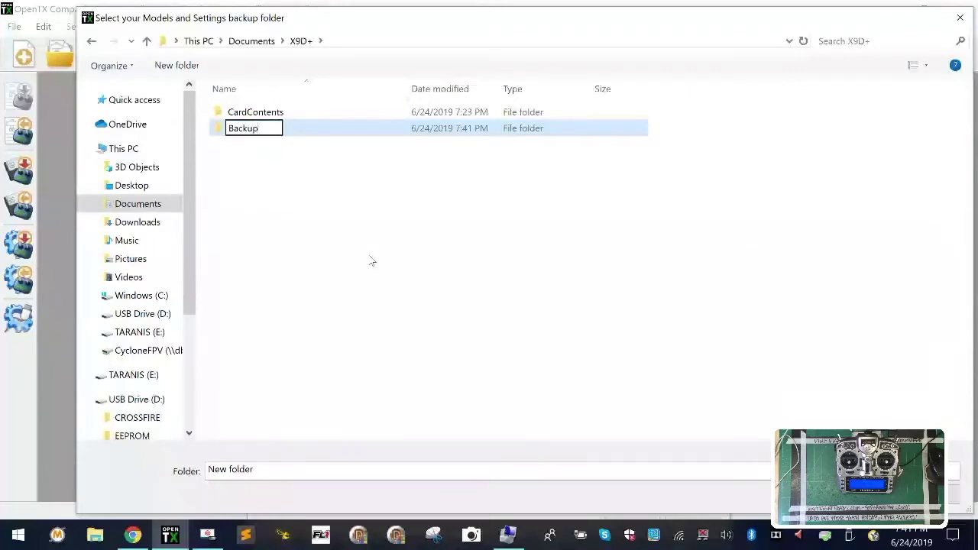
{"action": "type", "text": "p"}
{"action": "key", "text": "Return"}
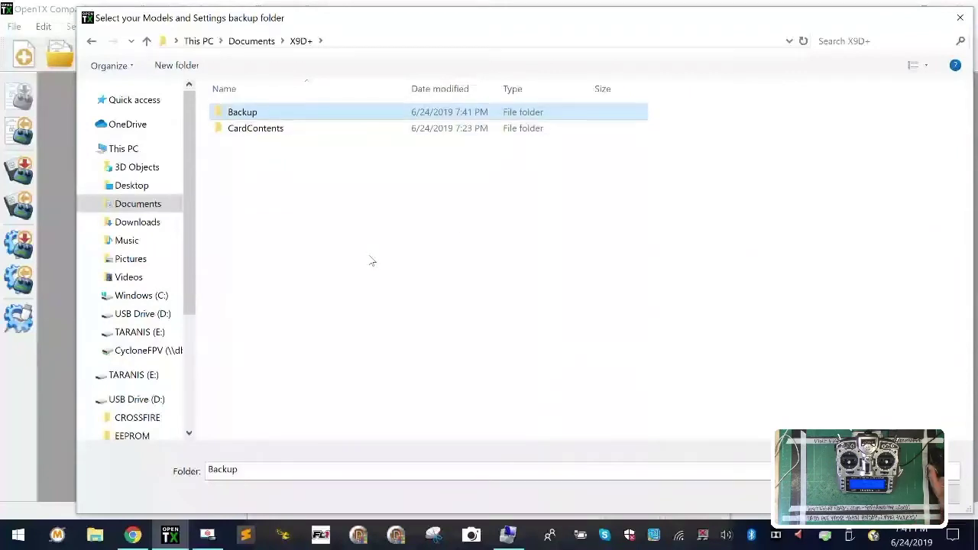
{"action": "double_click", "coordinate": [255, 112]}
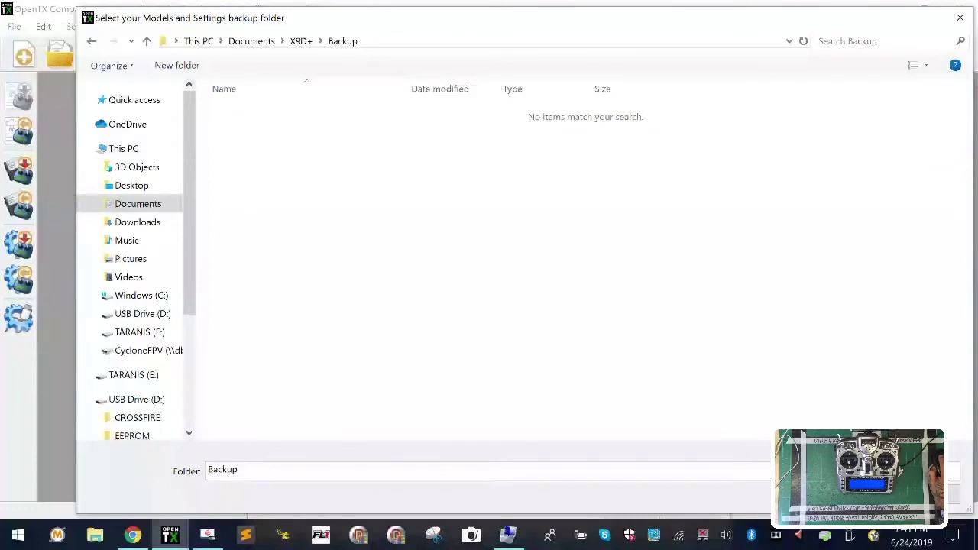
{"action": "left_click", "coordinate": [841, 494]}
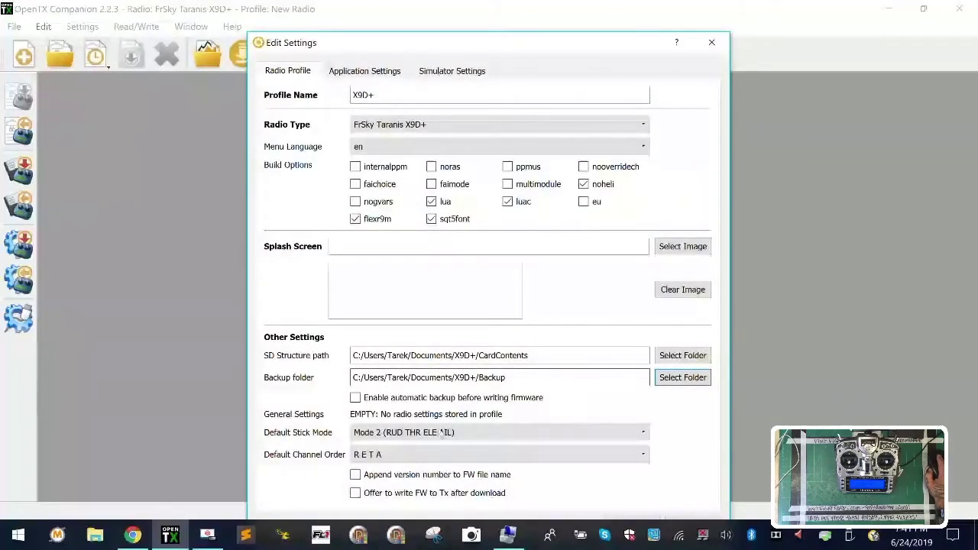
{"action": "left_click", "coordinate": [356, 398]}
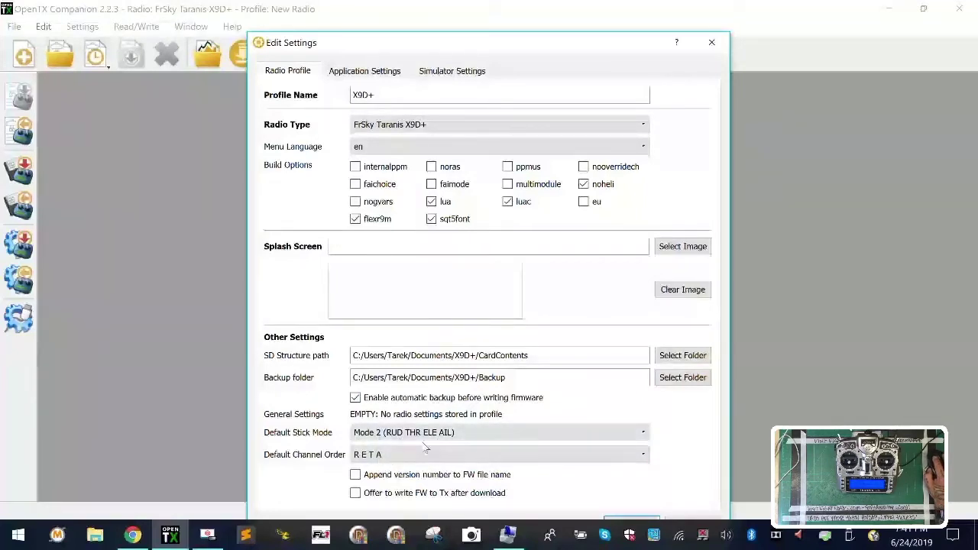
Step: Set the default channel order to T A E R and enable the offer to write FW to Tx after download
{"action": "left_click", "coordinate": [519, 456]}
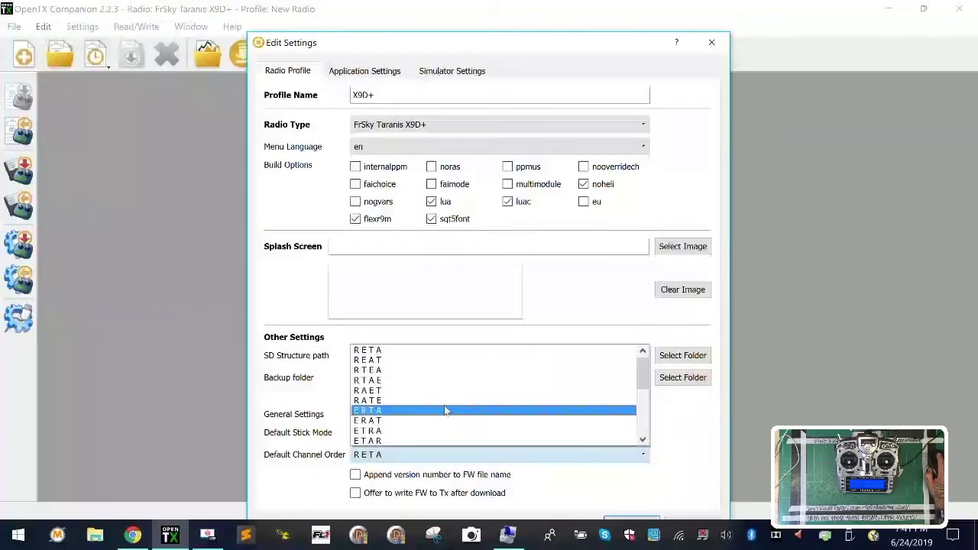
{"action": "scroll", "coordinate": [446, 412], "scroll_direction": "down", "scroll_amount": 5}
{"action": "left_click", "coordinate": [404, 381]}
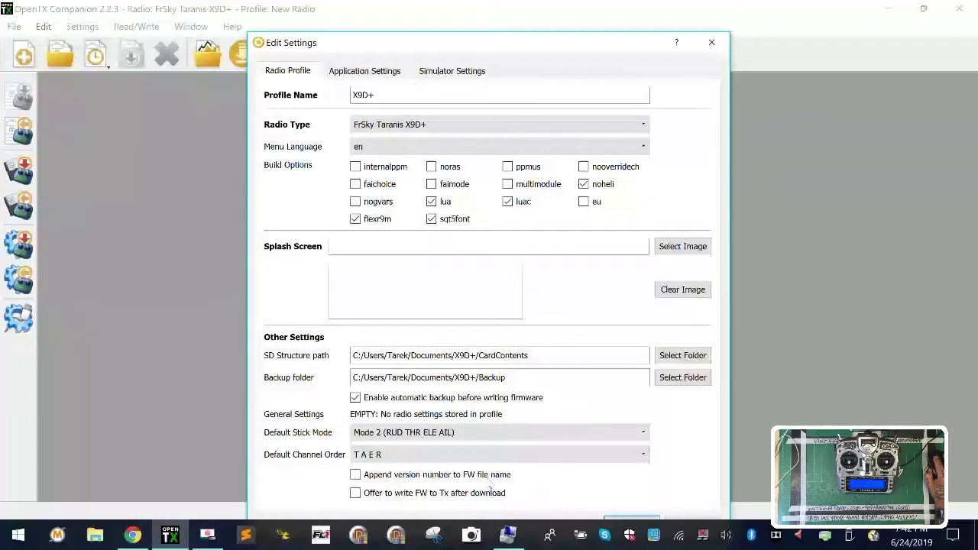
{"action": "left_click", "coordinate": [356, 494]}
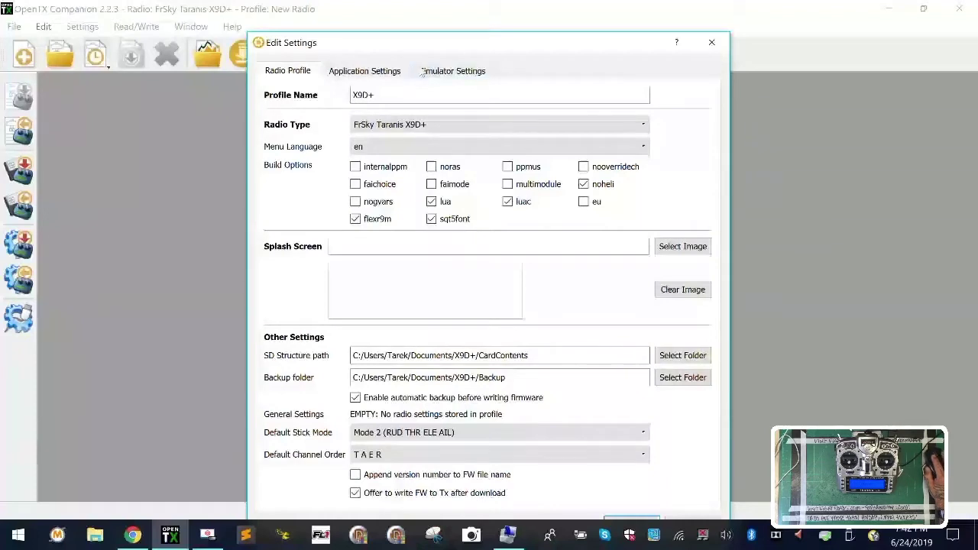
Step: Open the application settings and choose Use releases (stable) for the update checks
{"action": "left_click", "coordinate": [366, 73]}
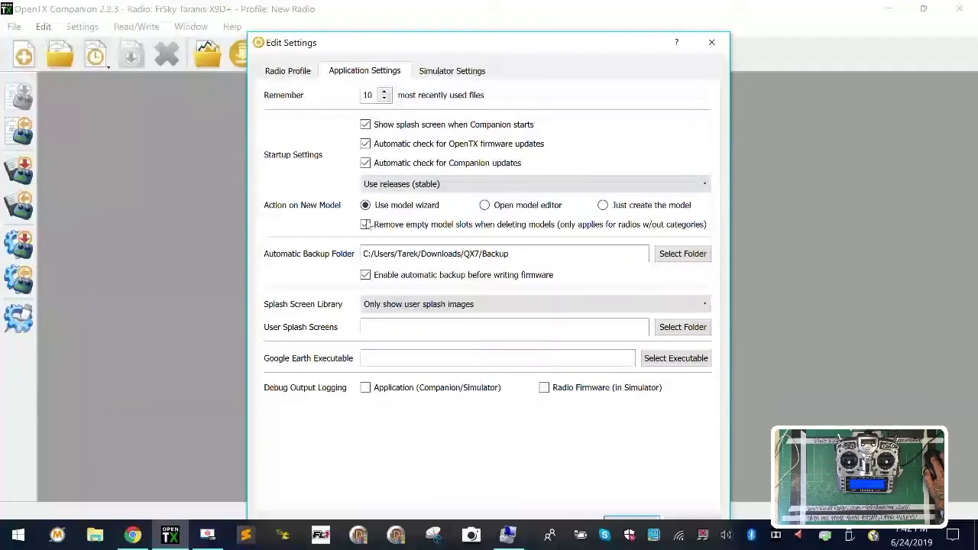
{"action": "mouse_move", "coordinate": [431, 233]}
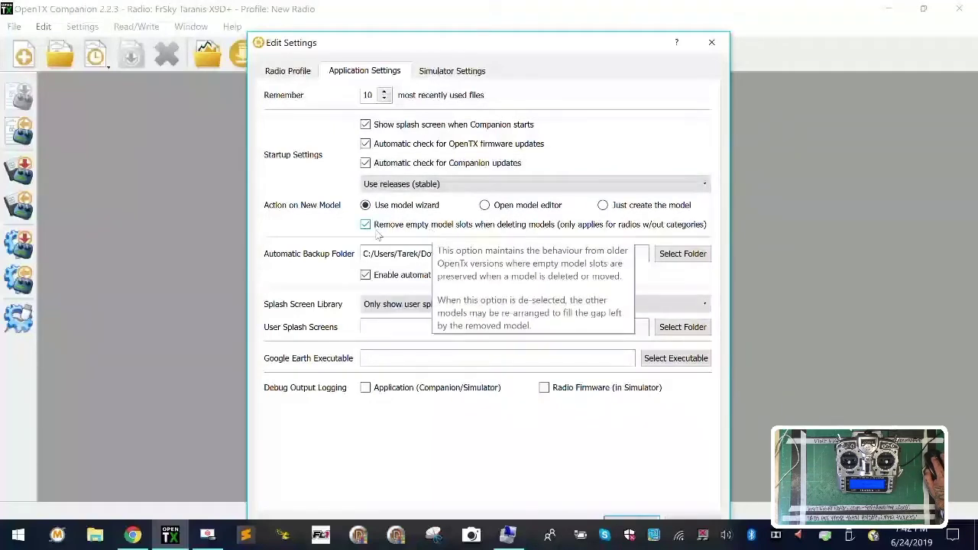
{"action": "left_click", "coordinate": [450, 185]}
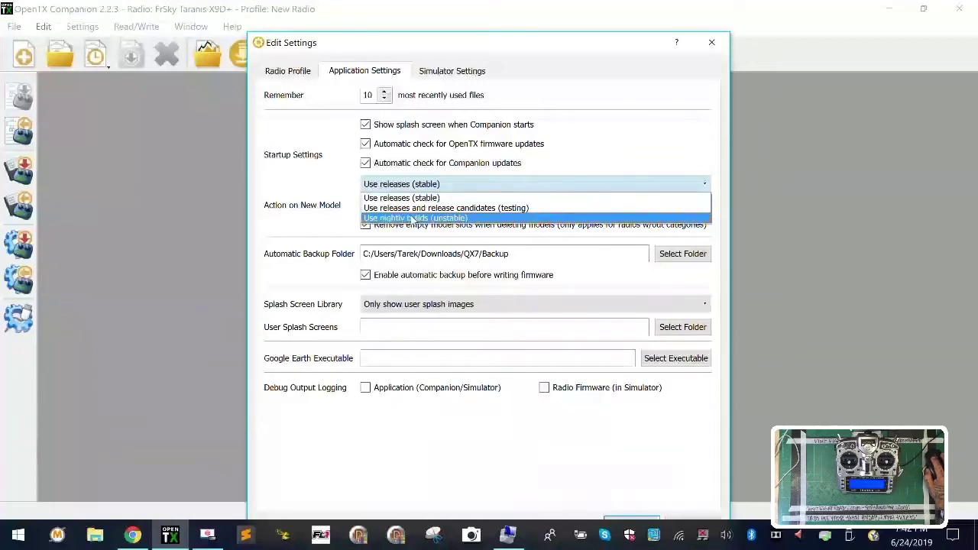
{"action": "left_click", "coordinate": [420, 198]}
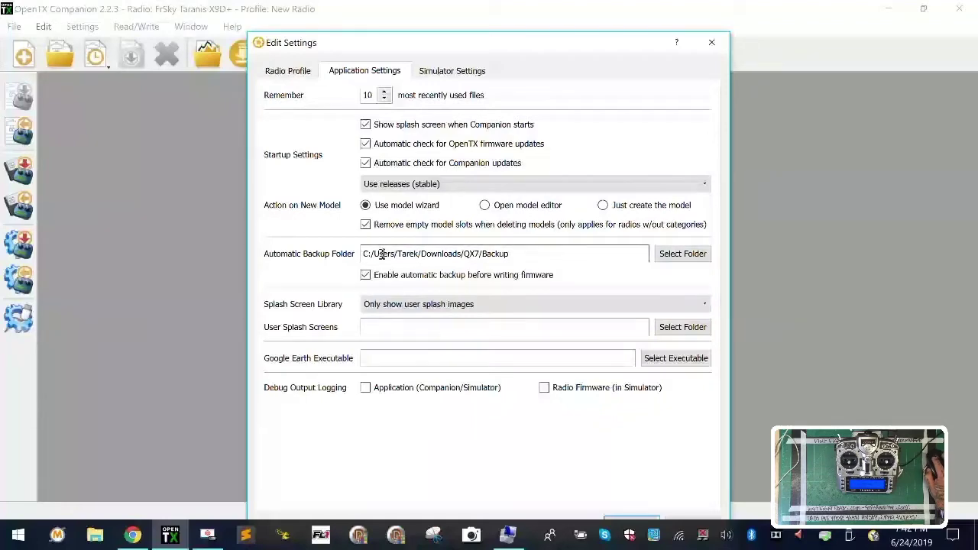
Step: Set the application's automatic backup folder to the Backup folder inside Documents/X9D+
{"action": "left_click_drag", "start_coordinate": [382, 255], "coordinate": [572, 265]}
{"action": "left_click", "coordinate": [578, 256]}
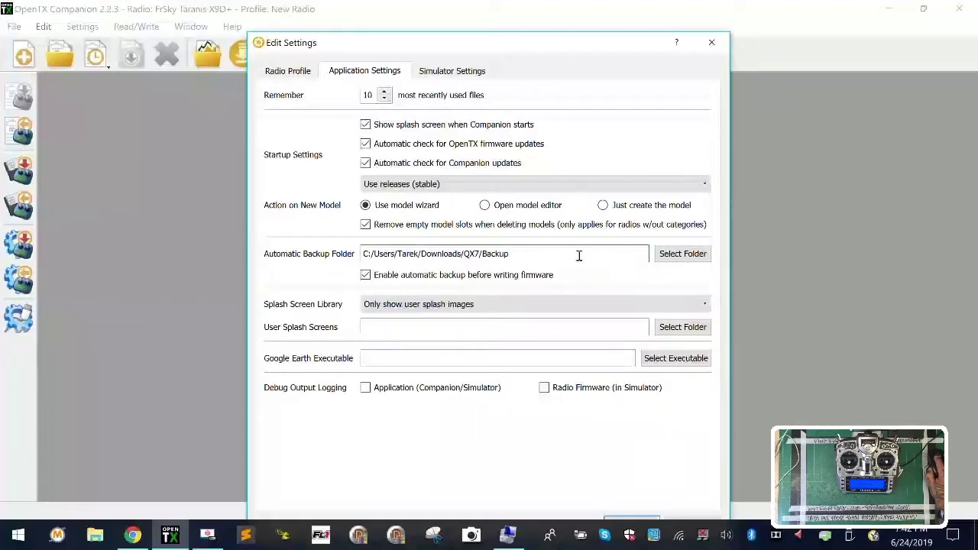
{"action": "left_click", "coordinate": [683, 254]}
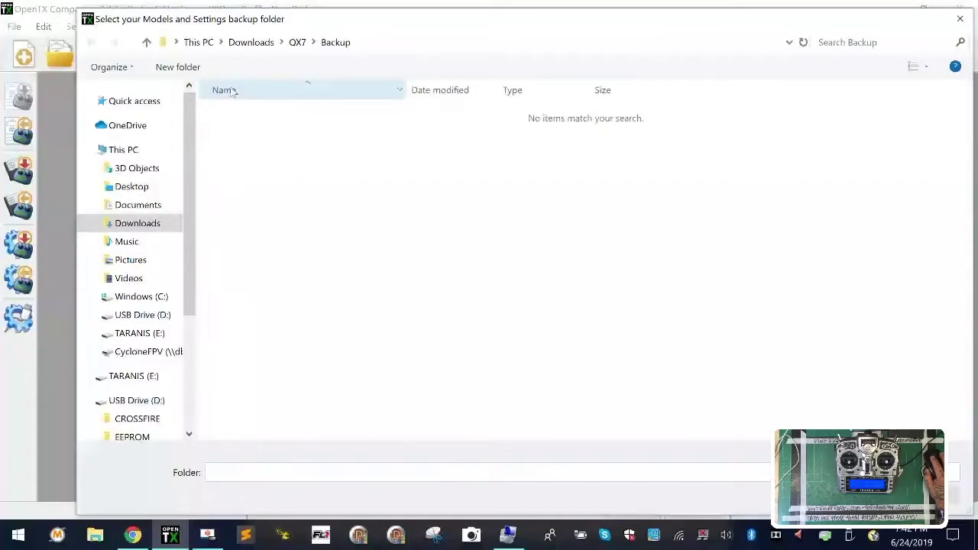
{"action": "left_click", "coordinate": [149, 203]}
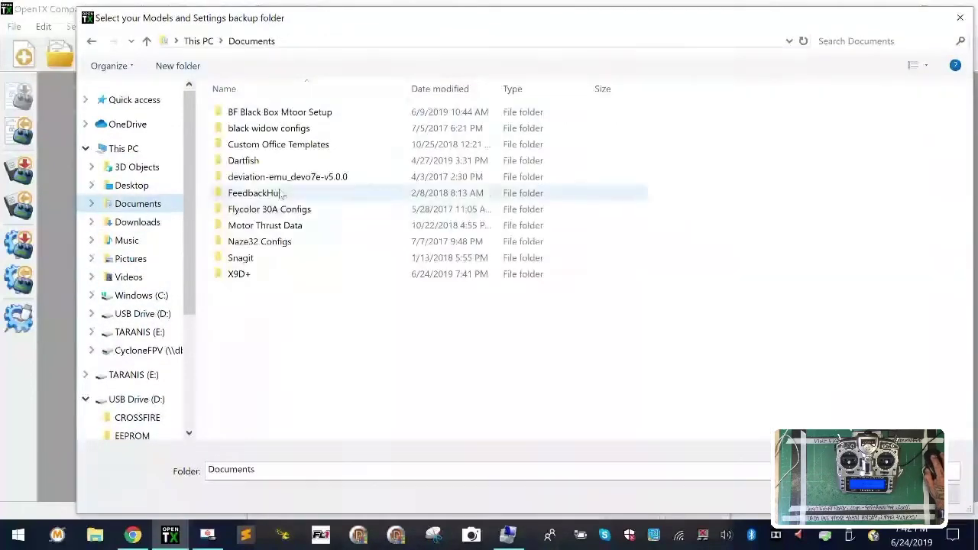
{"action": "double_click", "coordinate": [239, 273]}
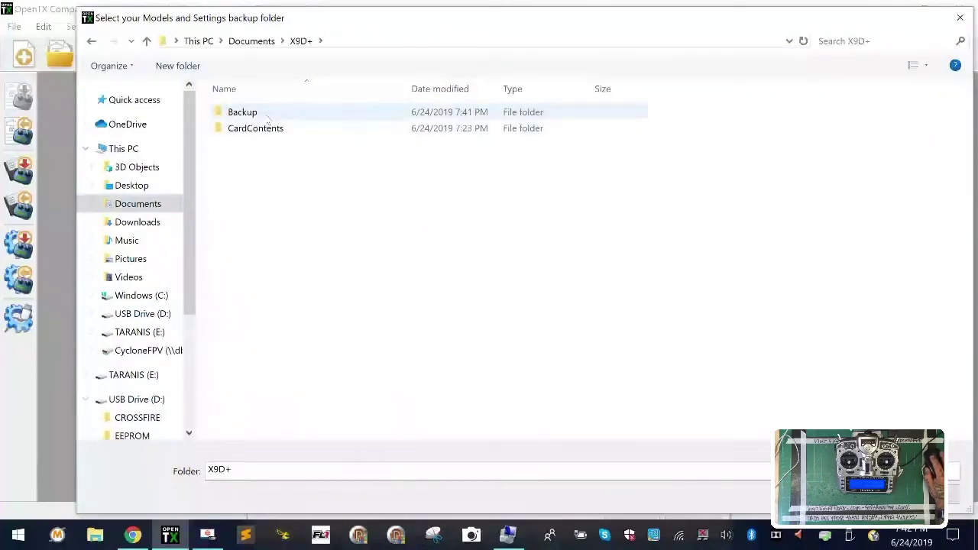
{"action": "double_click", "coordinate": [240, 111]}
{"action": "key", "text": "Return"}
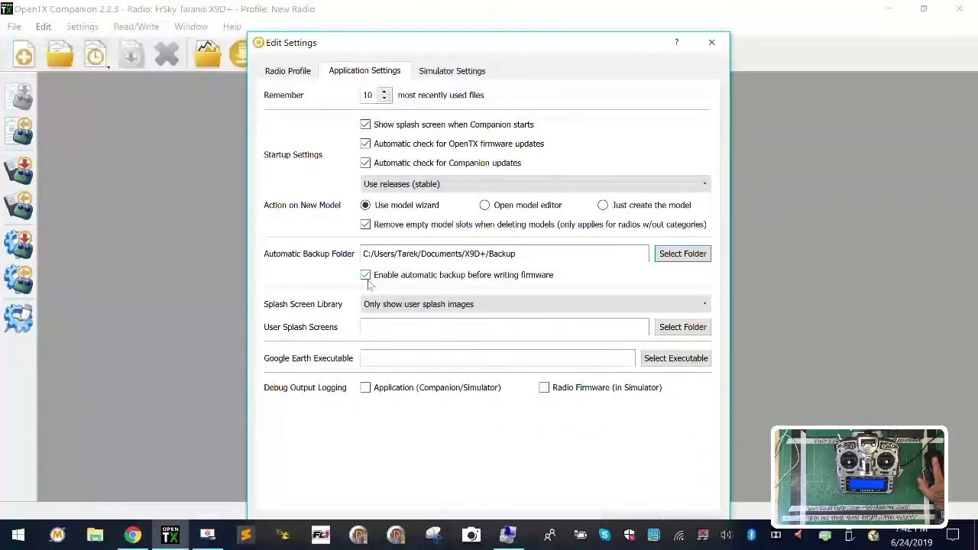
Step: Recheck the profile's folder paths with FrSky Taranis X9D+ selected as the radio type, and save the settings
{"action": "left_click_drag", "start_coordinate": [638, 50], "coordinate": [668, 18]}
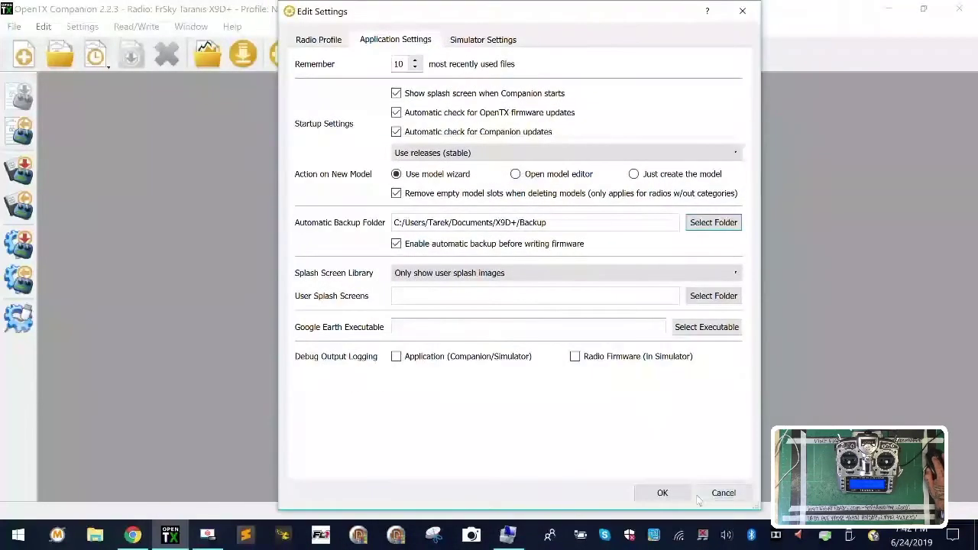
{"action": "left_click_drag", "start_coordinate": [426, 17], "coordinate": [421, 36]}
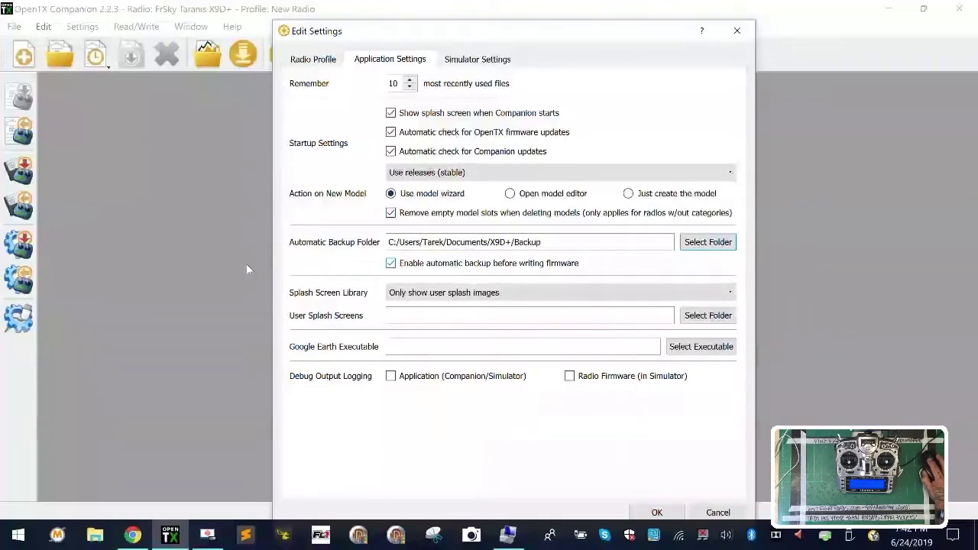
{"action": "left_click", "coordinate": [335, 61]}
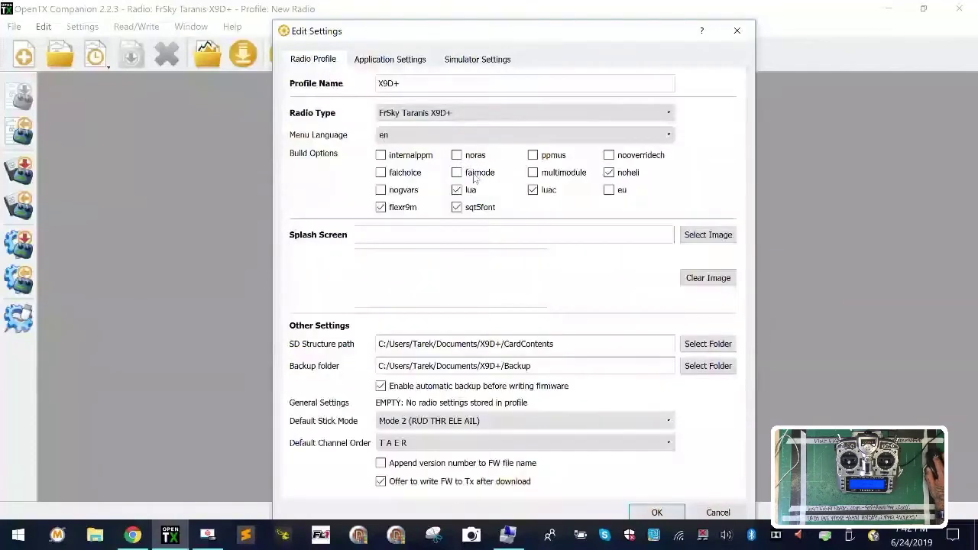
{"action": "left_click", "coordinate": [452, 112]}
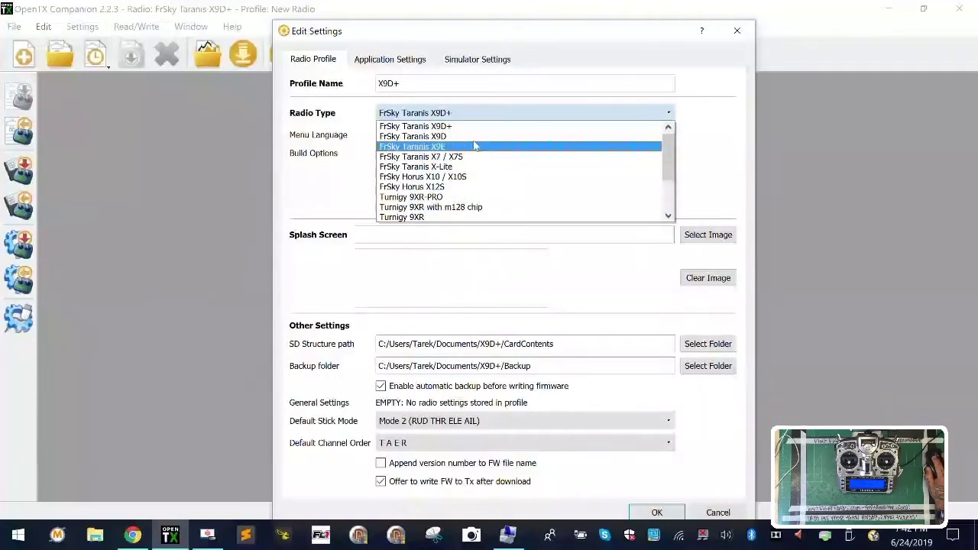
{"action": "left_click", "coordinate": [479, 127]}
{"action": "left_click", "coordinate": [498, 113]}
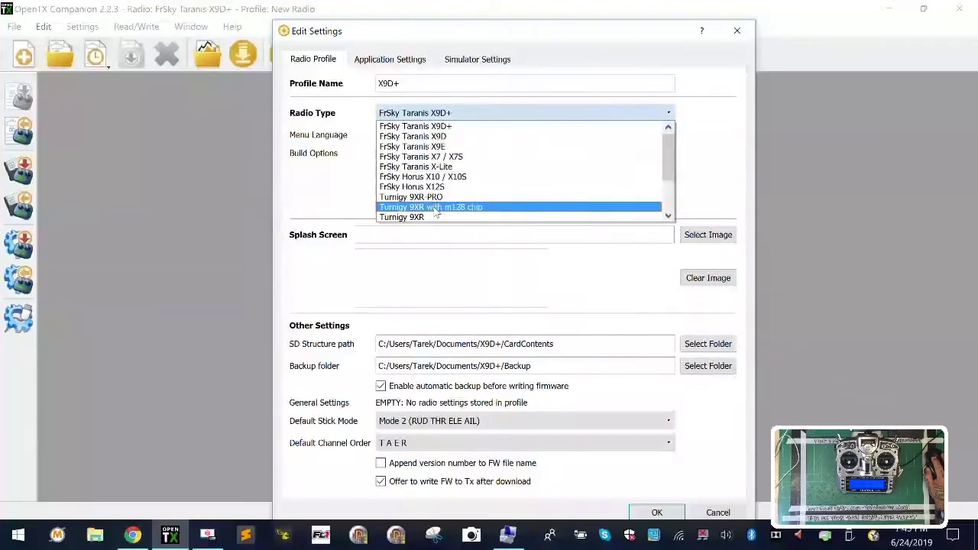
{"action": "left_click", "coordinate": [454, 128]}
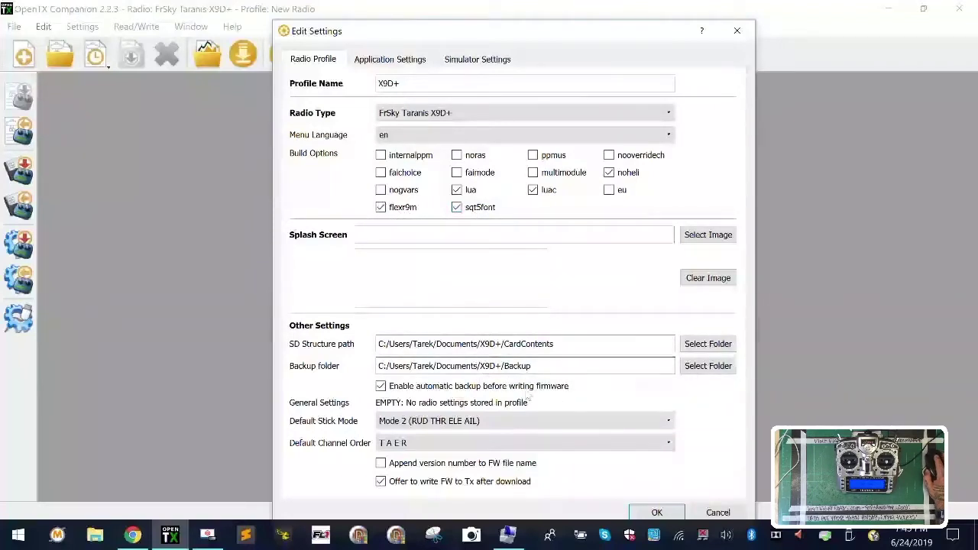
{"action": "left_click_drag", "start_coordinate": [450, 344], "coordinate": [635, 350]}
{"action": "left_click_drag", "start_coordinate": [483, 366], "coordinate": [605, 366]}
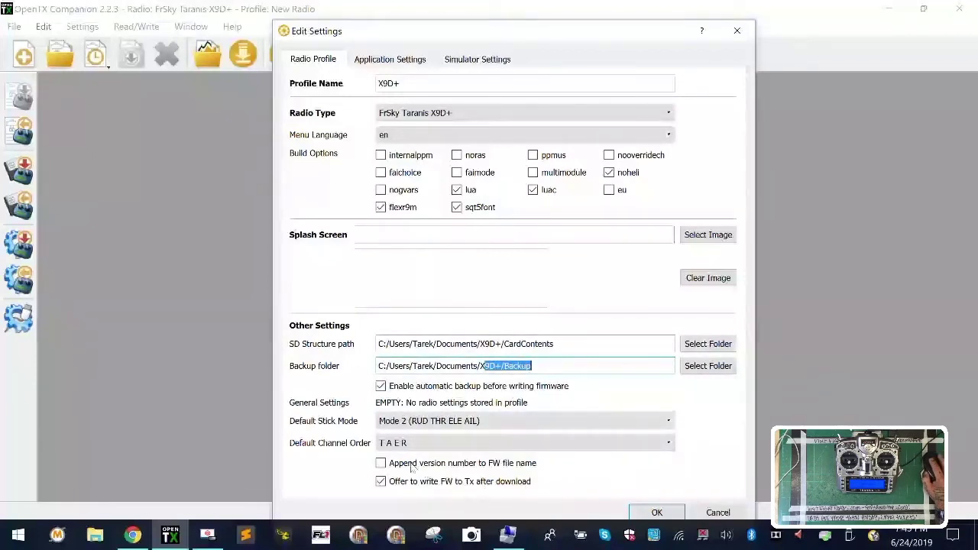
{"action": "left_click", "coordinate": [656, 512]}
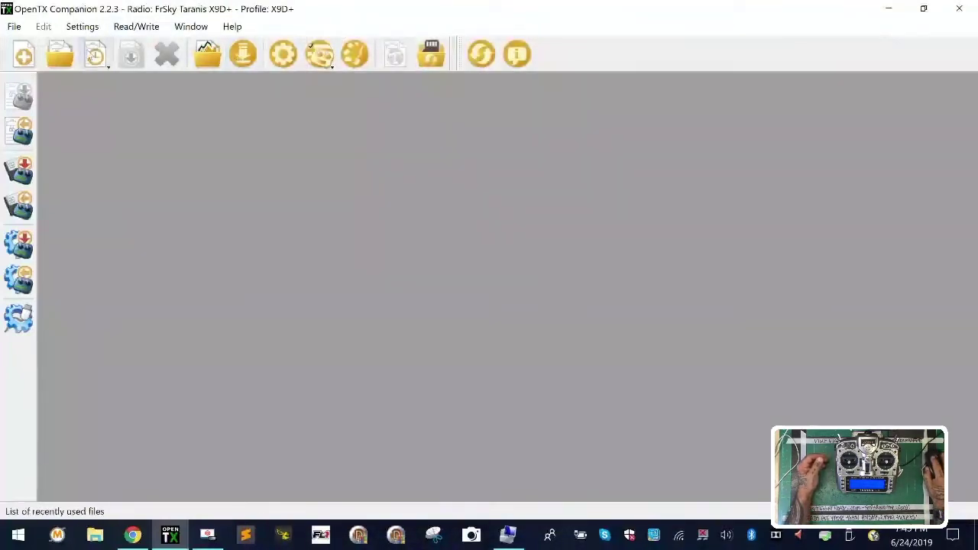
Step: Select X9D+ as the active radio profile
{"action": "left_click", "coordinate": [80, 26]}
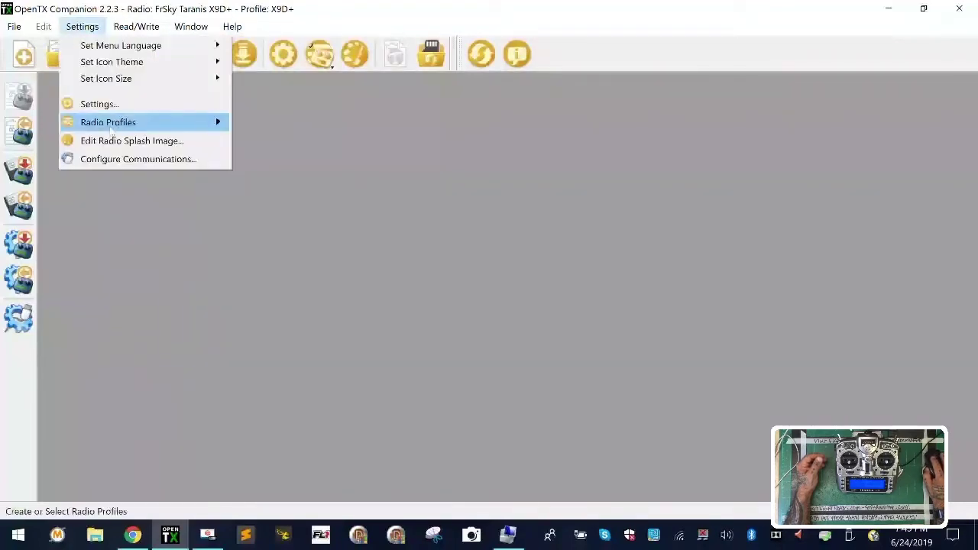
{"action": "mouse_move", "coordinate": [111, 128]}
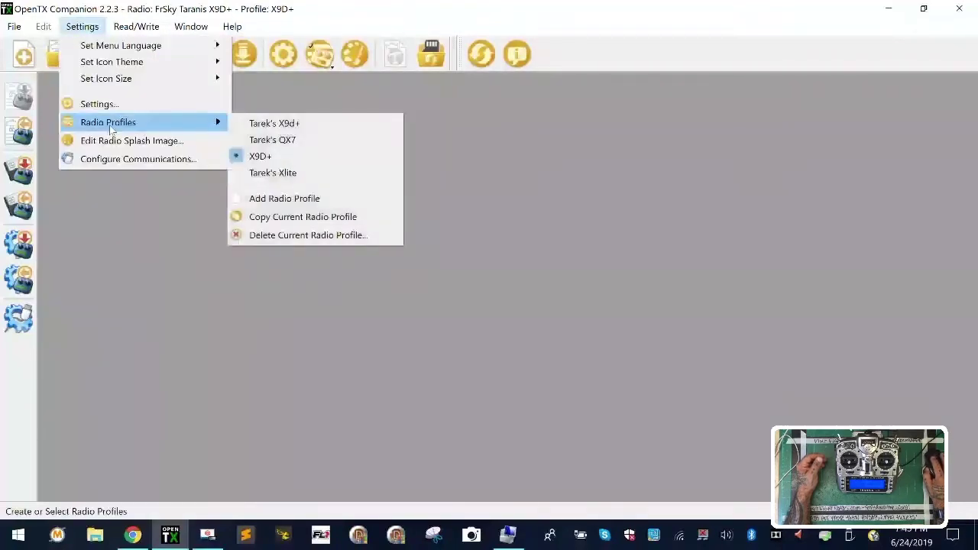
{"action": "left_click", "coordinate": [289, 156]}
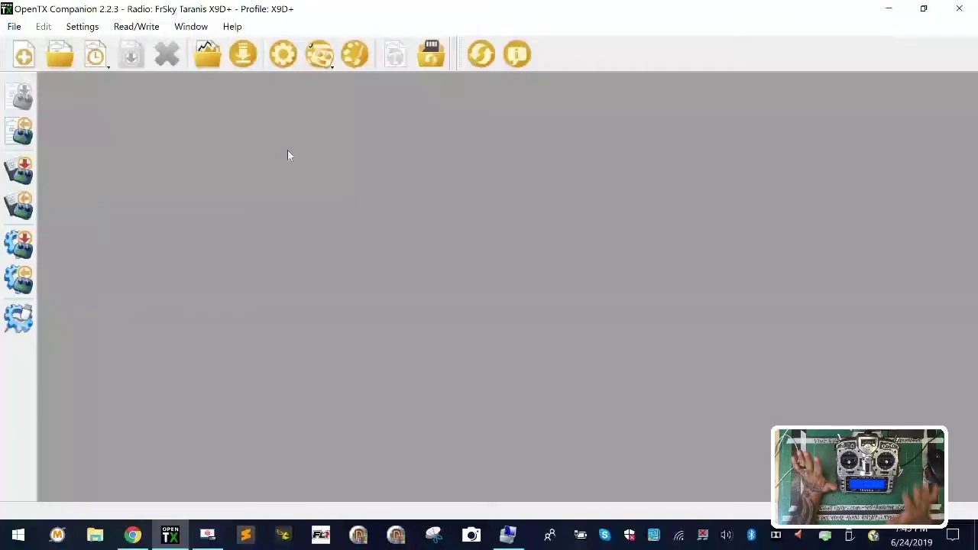
Step: Open the firmware downloads for the X9D+ profile and check for updates
{"action": "left_click", "coordinate": [239, 60]}
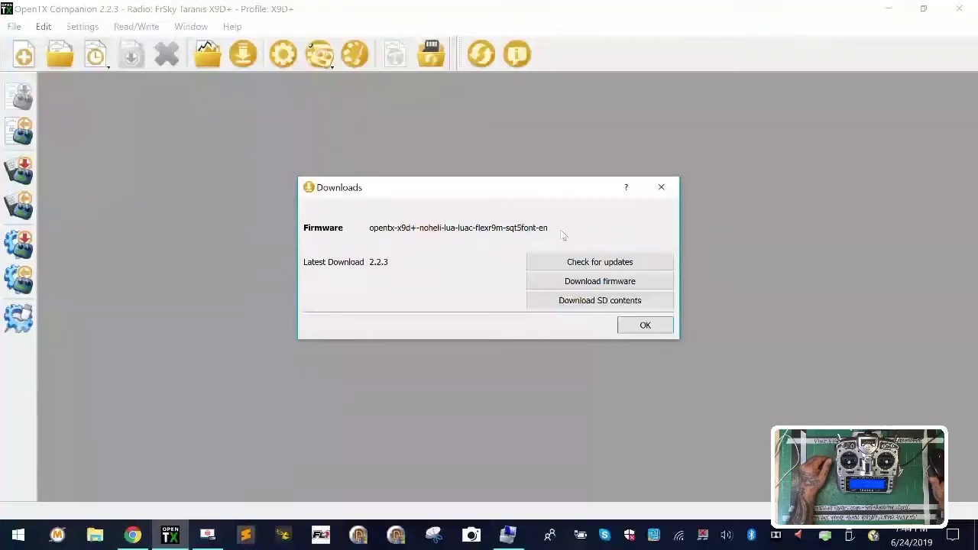
{"action": "left_click", "coordinate": [640, 264]}
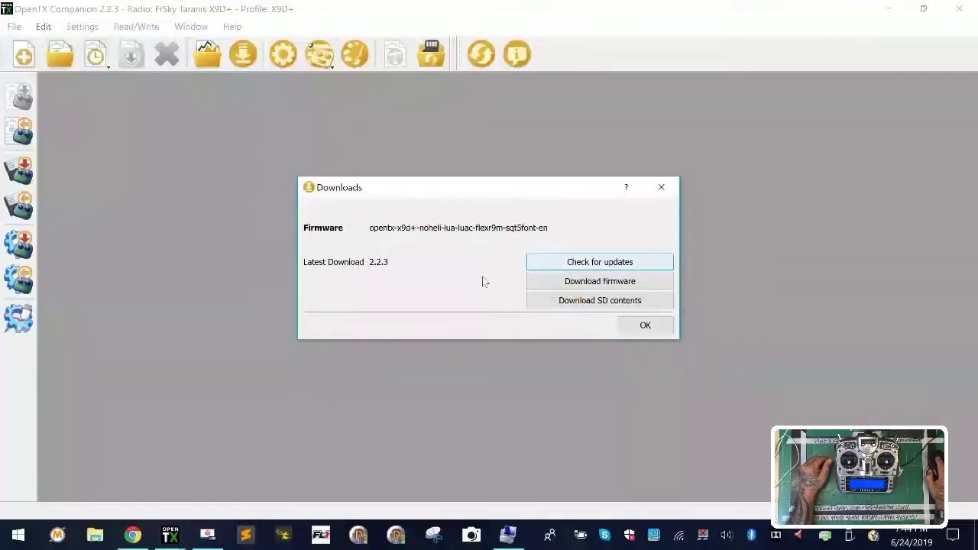
{"action": "left_click", "coordinate": [531, 288]}
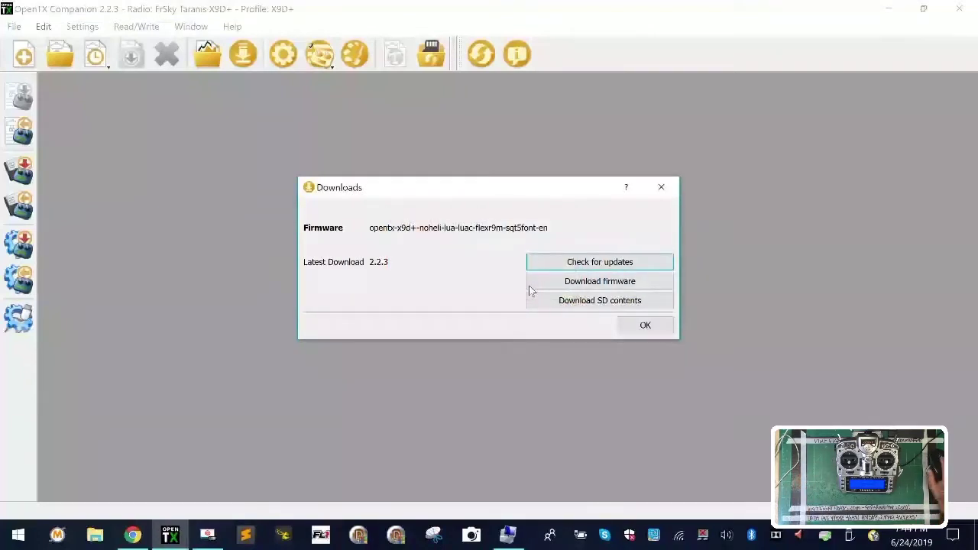
Step: Start the firmware download and choose the FIRMWARE folder inside Documents/X9D+/CardContents as its save location
{"action": "left_click", "coordinate": [591, 284]}
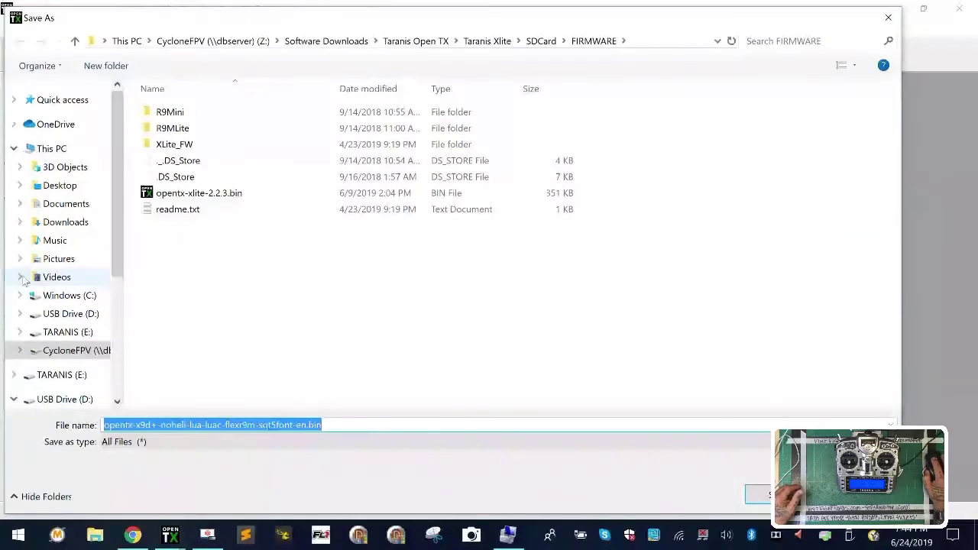
{"action": "left_click", "coordinate": [63, 203]}
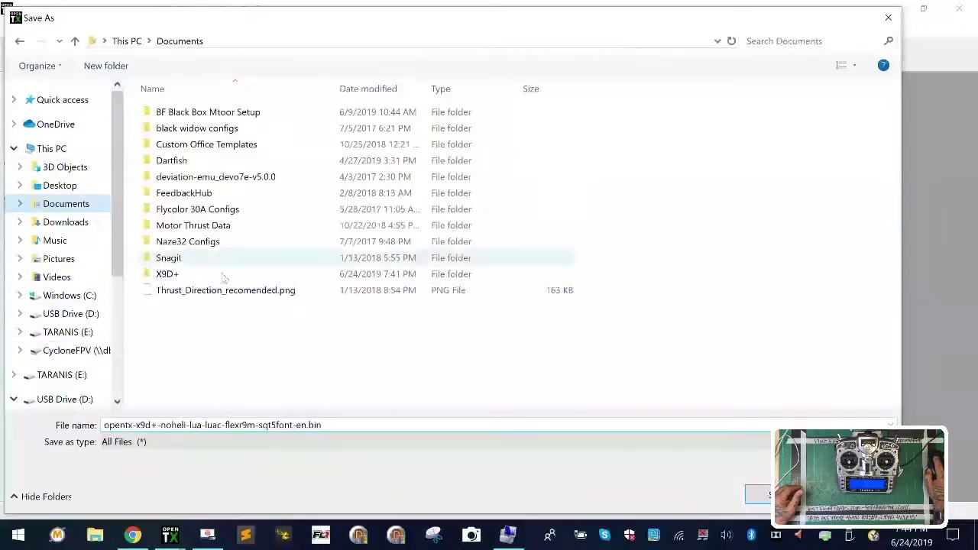
{"action": "double_click", "coordinate": [216, 274]}
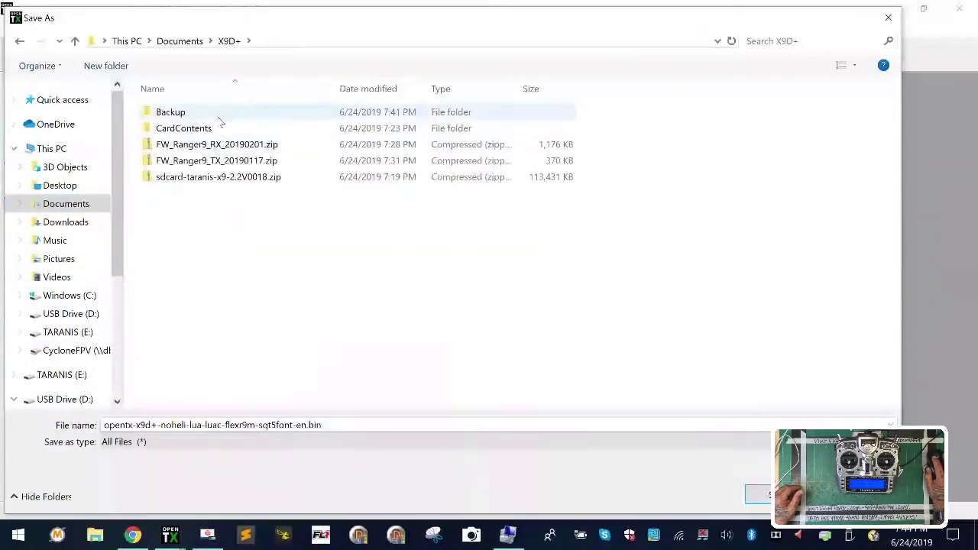
{"action": "double_click", "coordinate": [201, 128]}
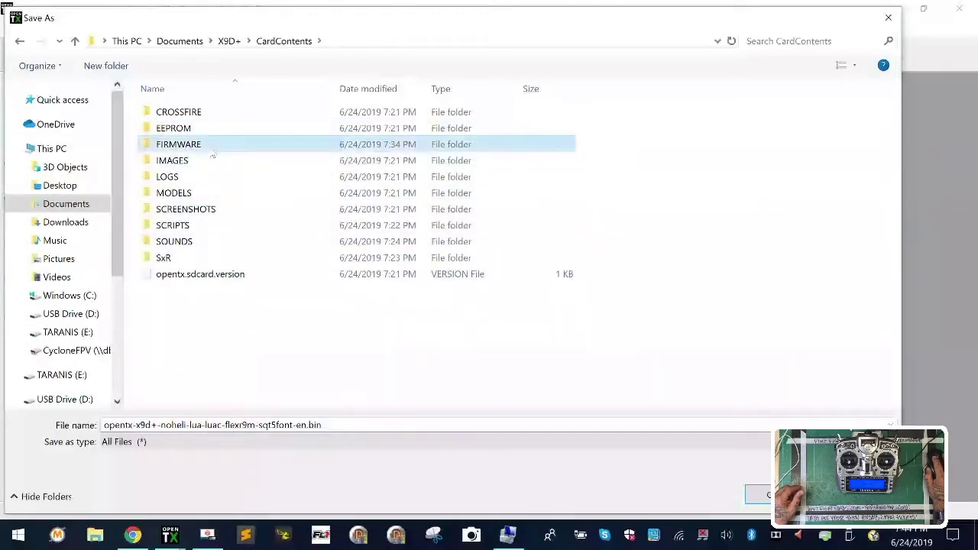
{"action": "double_click", "coordinate": [183, 143]}
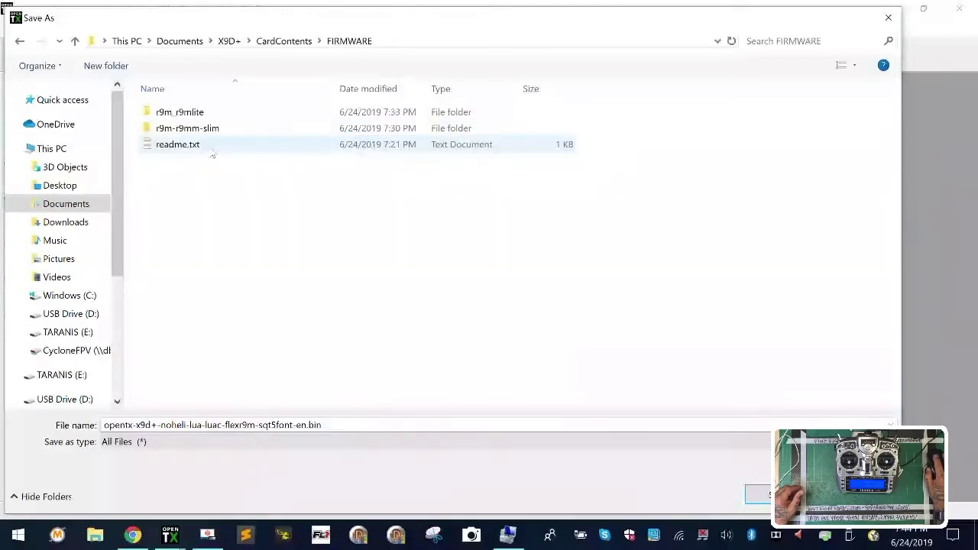
Step: Name the firmware file xd9fw062419.bin and save it
{"action": "left_click", "coordinate": [375, 426]}
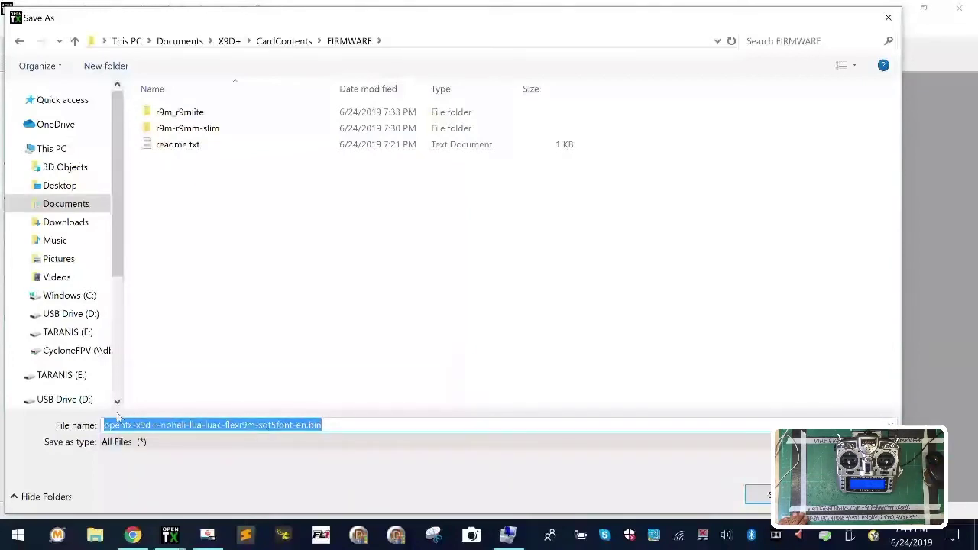
{"action": "left_click", "coordinate": [333, 443]}
{"action": "left_click", "coordinate": [307, 425]}
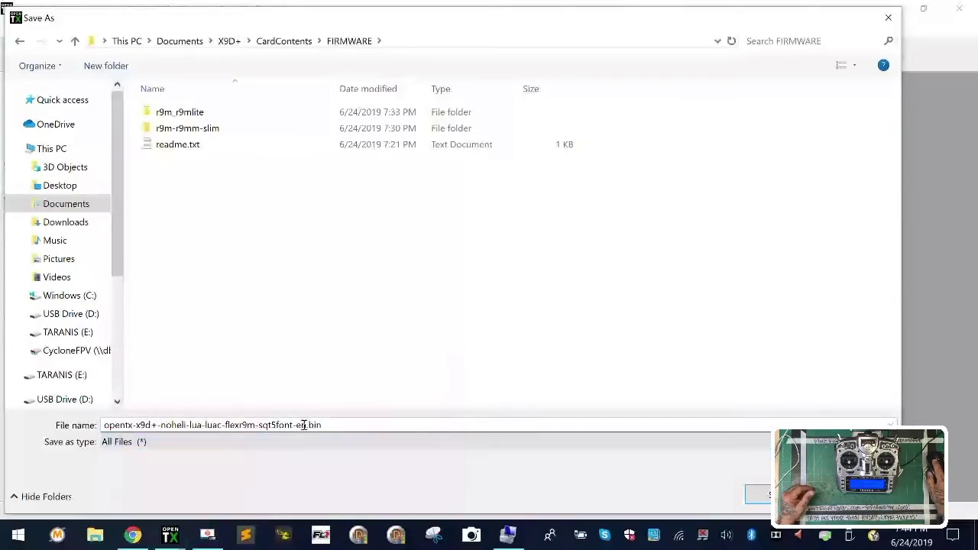
{"action": "double_click", "coordinate": [305, 425]}
{"action": "left_click", "coordinate": [272, 425]}
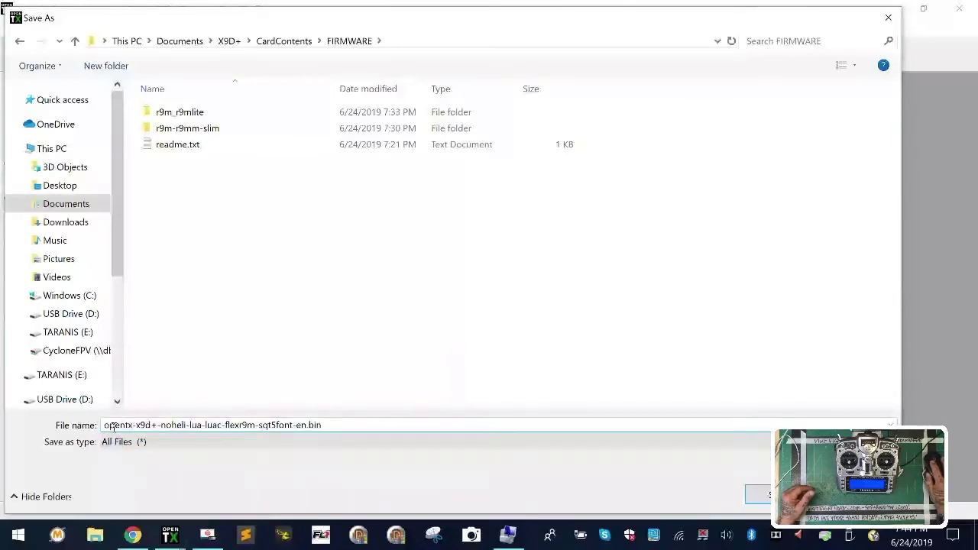
{"action": "left_click_drag", "start_coordinate": [107, 426], "coordinate": [295, 429]}
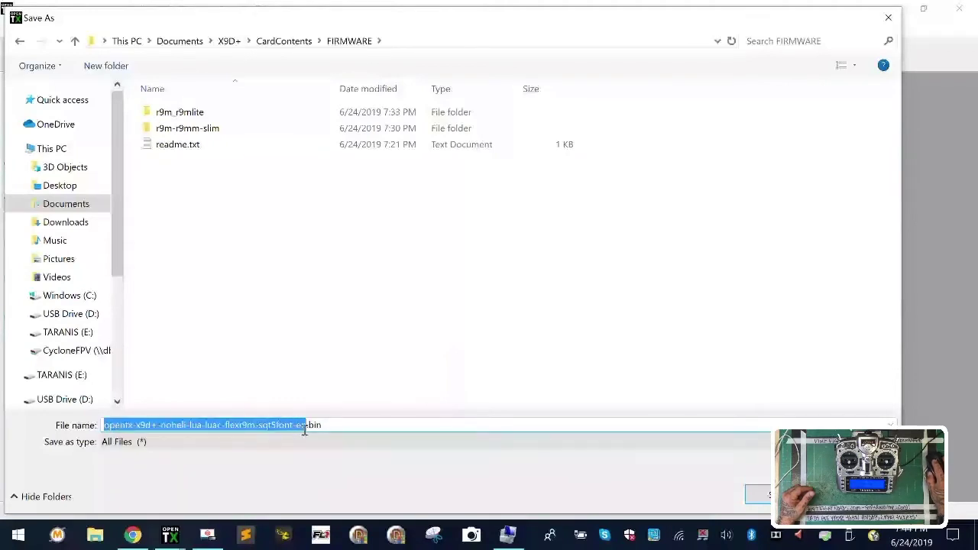
{"action": "type", "text": "xd9"}
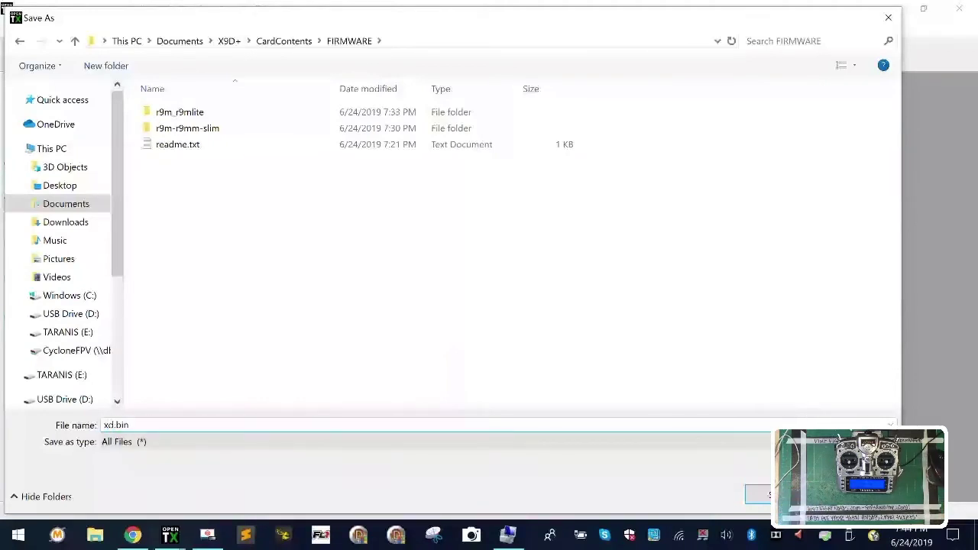
{"action": "type", "text": "fw"}
{"action": "key", "text": "Return"}
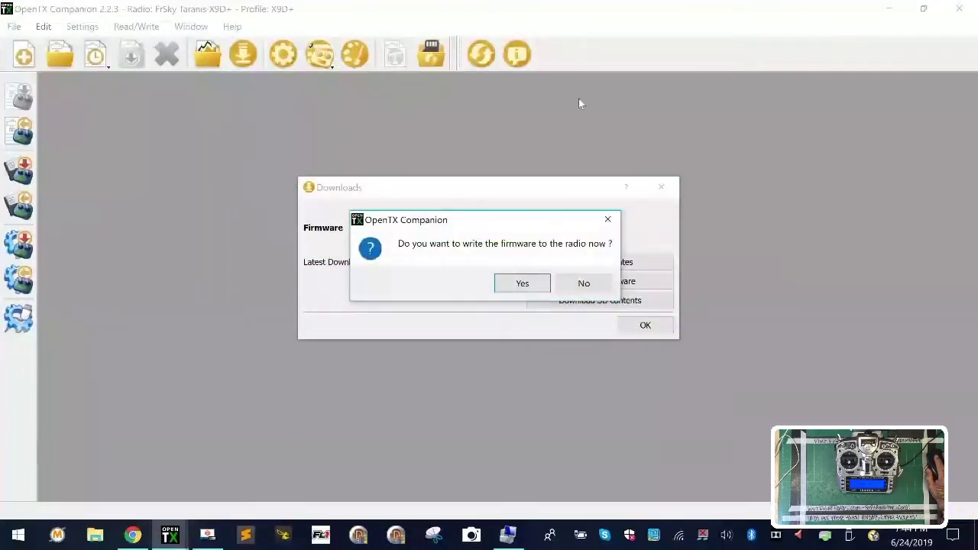
Step: Write the downloaded firmware to the radio with the firmware start screen and hardware compatibility check, and close the remaining dialogs
{"action": "left_click", "coordinate": [523, 284]}
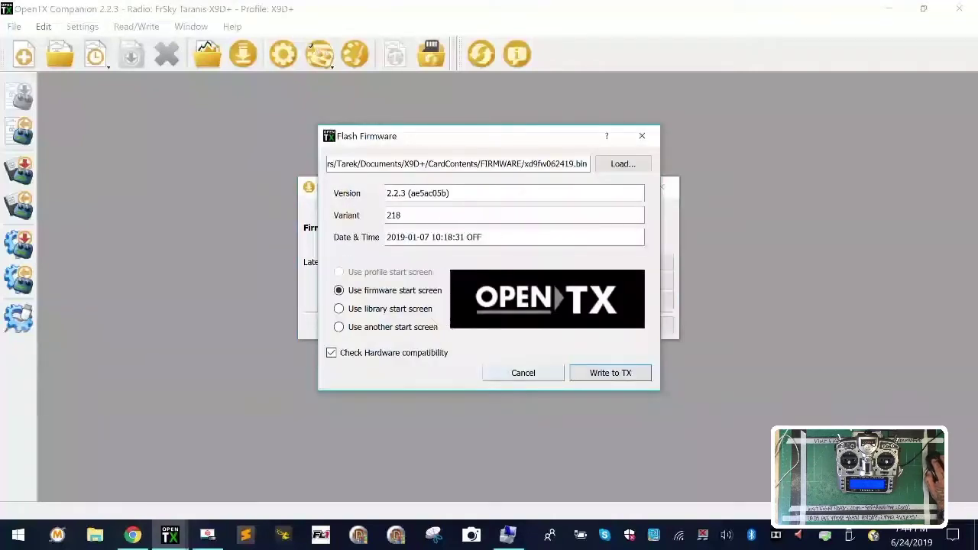
{"action": "left_click", "coordinate": [620, 373]}
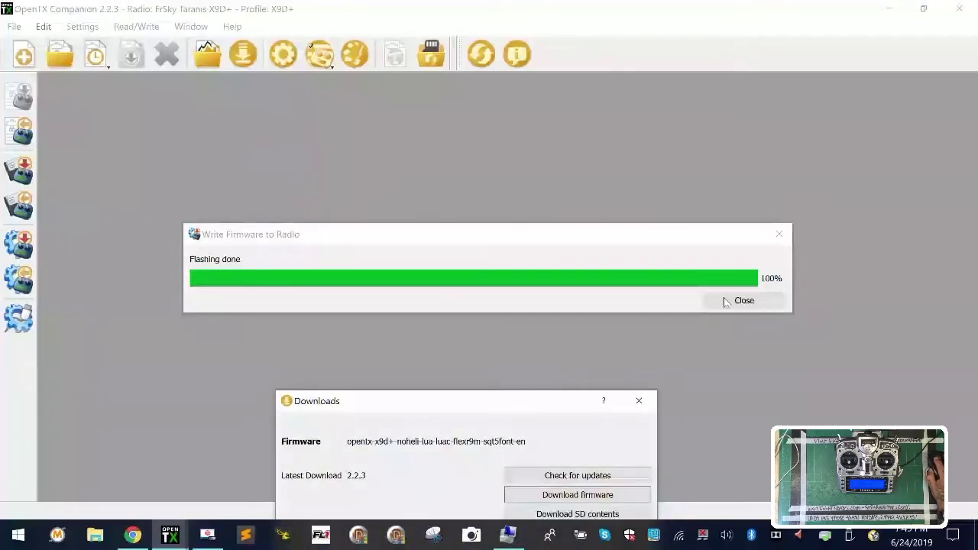
{"action": "left_click_drag", "start_coordinate": [563, 390], "coordinate": [573, 229]}
{"action": "left_click", "coordinate": [657, 374]}
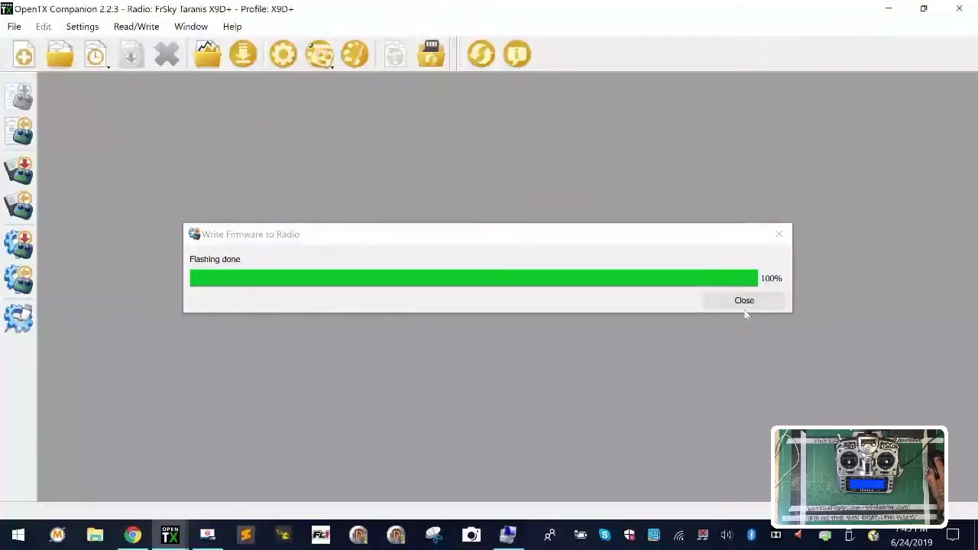
{"action": "left_click", "coordinate": [746, 301]}
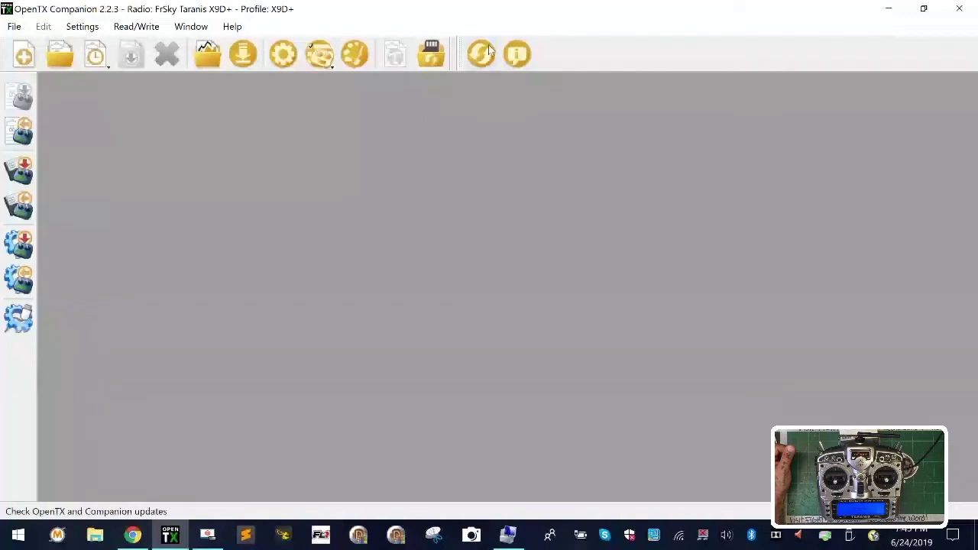
Step: Do a test run of the SD synchronization between CardContents and D:\ in both directions, radio folder first, and review its log
{"action": "left_click", "coordinate": [433, 57]}
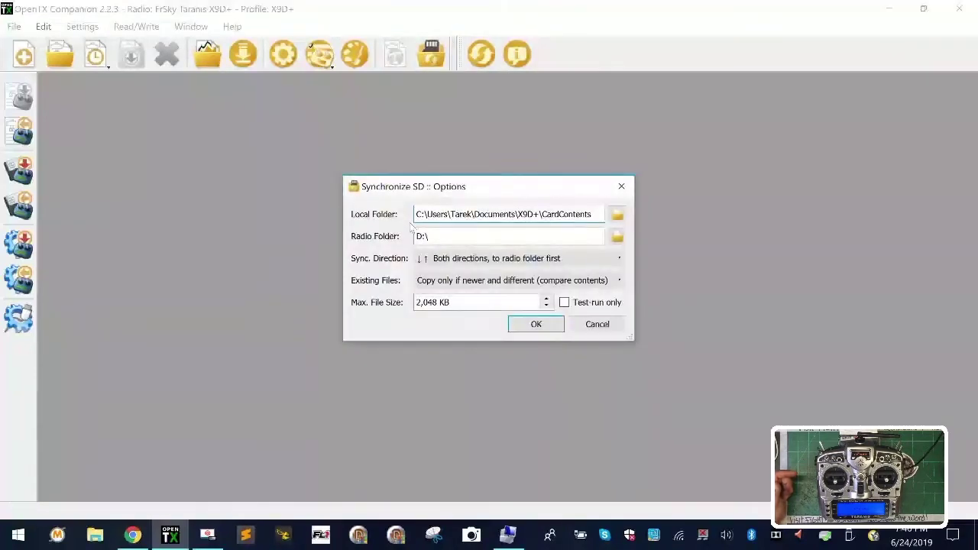
{"action": "left_click", "coordinate": [564, 302]}
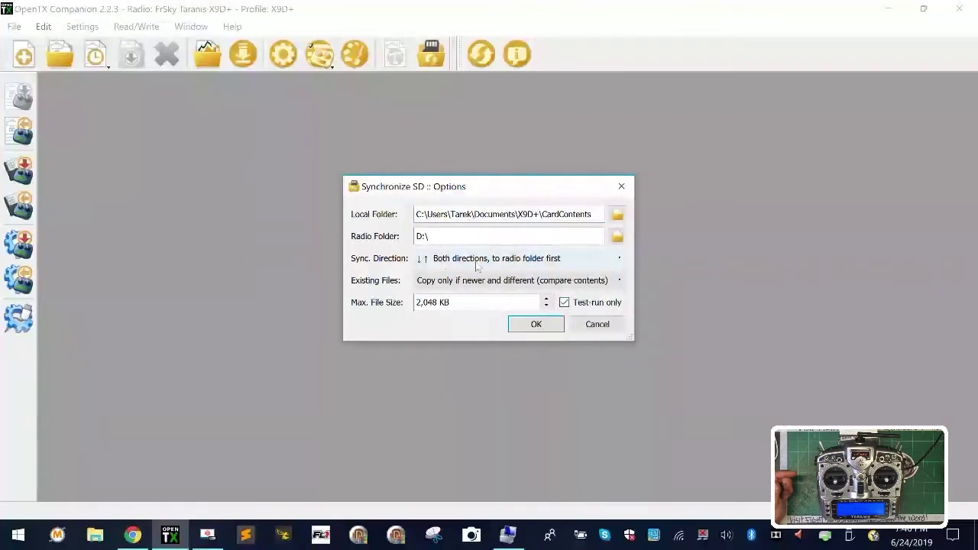
{"action": "left_click", "coordinate": [543, 263]}
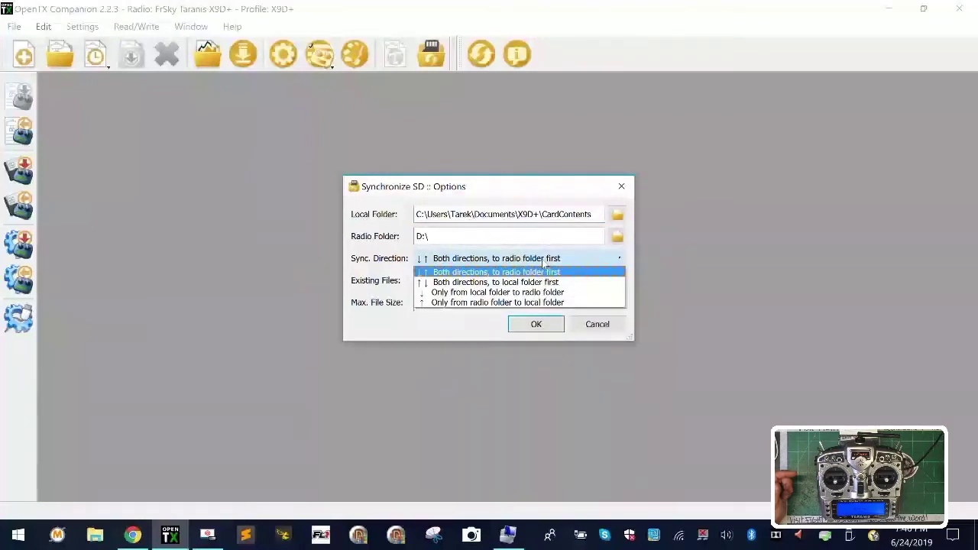
{"action": "left_click", "coordinate": [543, 262]}
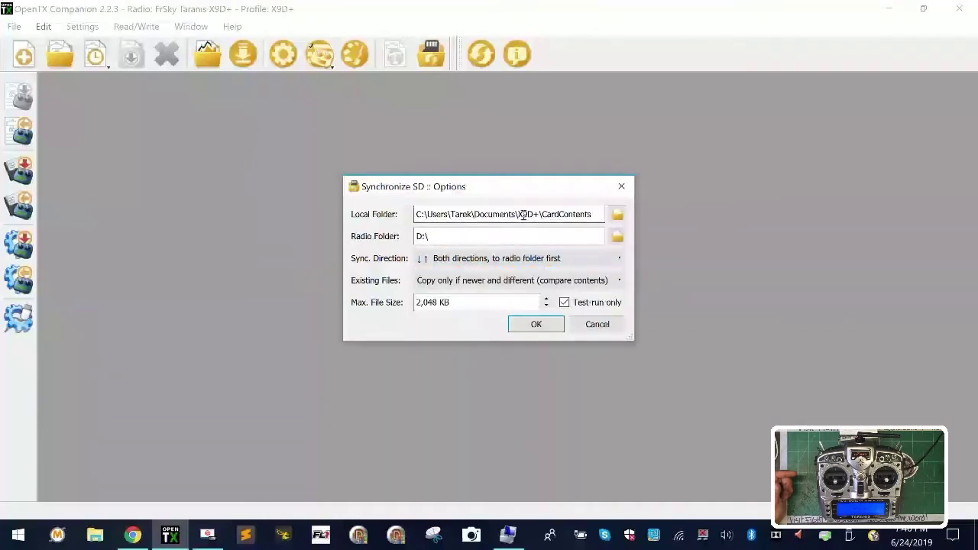
{"action": "left_click_drag", "start_coordinate": [474, 215], "coordinate": [587, 216]}
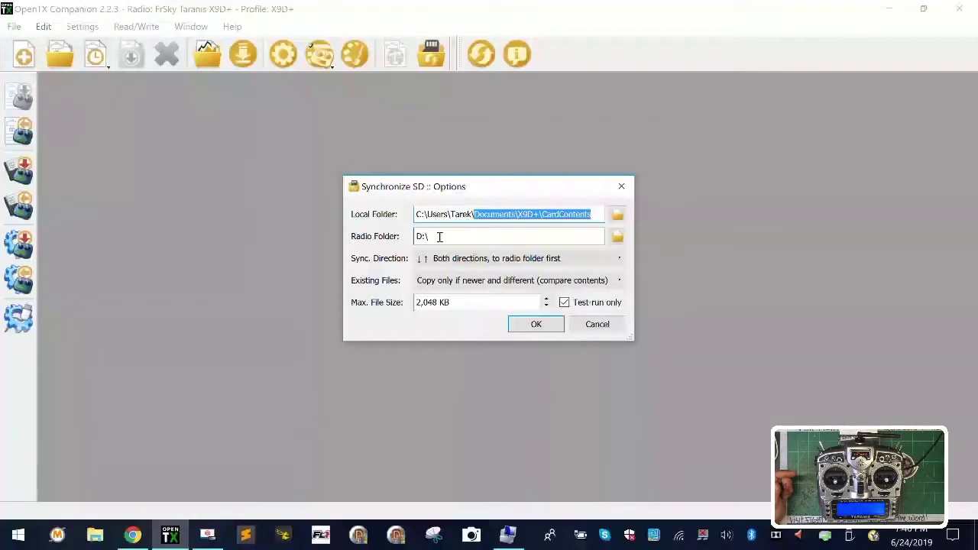
{"action": "left_click_drag", "start_coordinate": [462, 239], "coordinate": [404, 234]}
{"action": "left_click", "coordinate": [528, 327]}
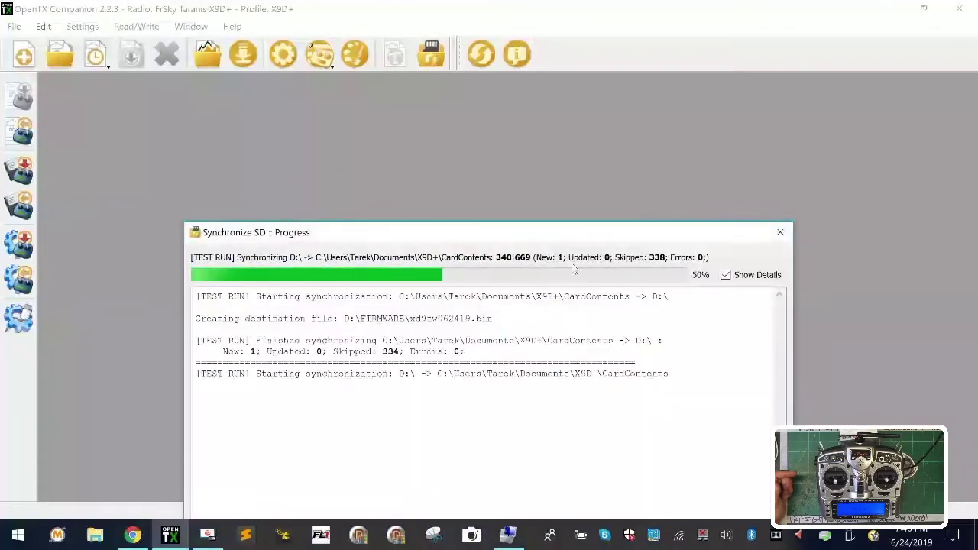
{"action": "left_click_drag", "start_coordinate": [576, 231], "coordinate": [581, 102]}
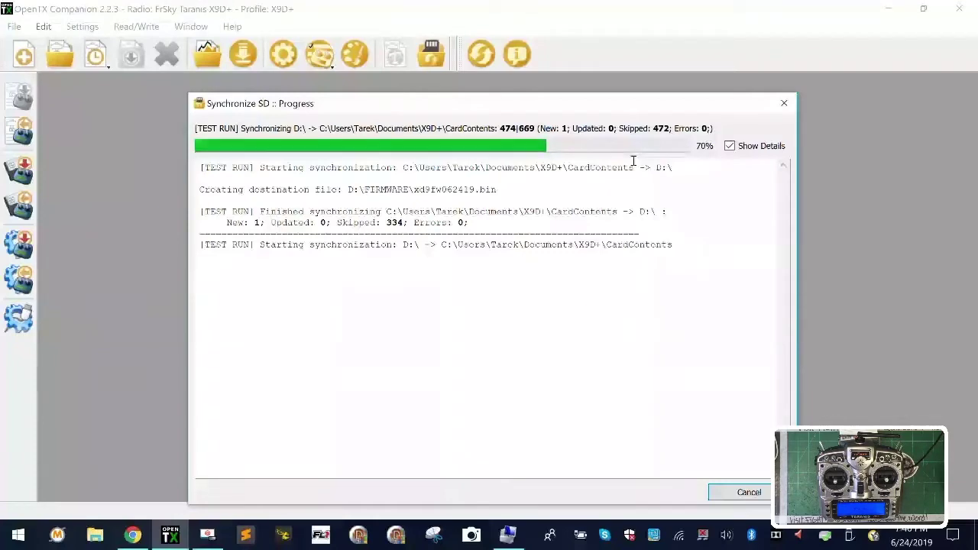
{"action": "left_click_drag", "start_coordinate": [569, 105], "coordinate": [550, 97]}
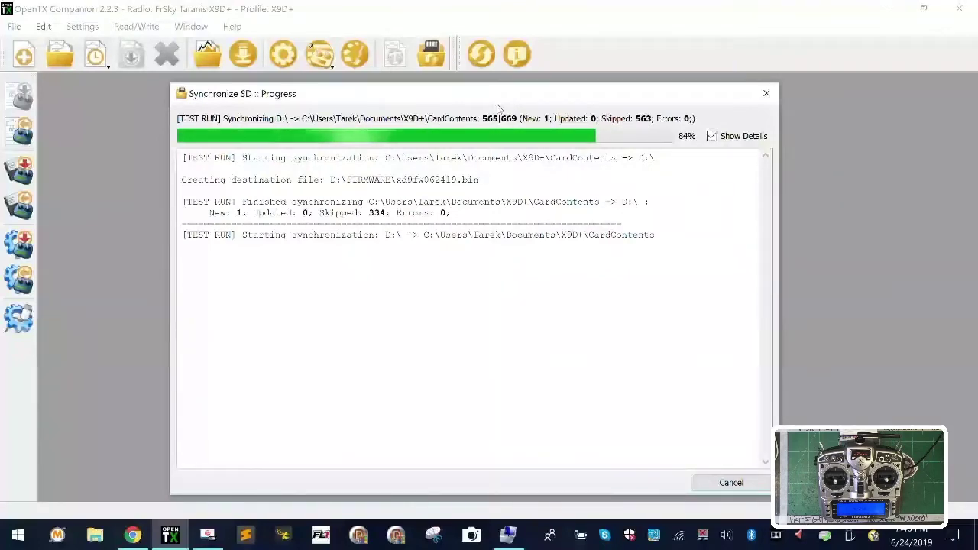
{"action": "left_click_drag", "start_coordinate": [580, 98], "coordinate": [451, 93]}
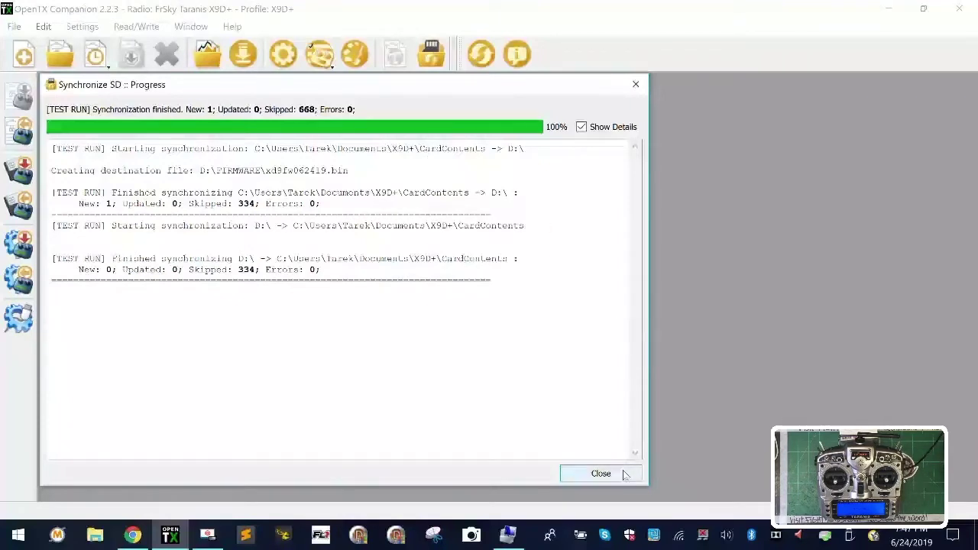
{"action": "left_click", "coordinate": [600, 473]}
Step: Run the real SD synchronization between CardContents and D:\ with the test run turned off, and close the progress log
{"action": "left_click", "coordinate": [419, 58]}
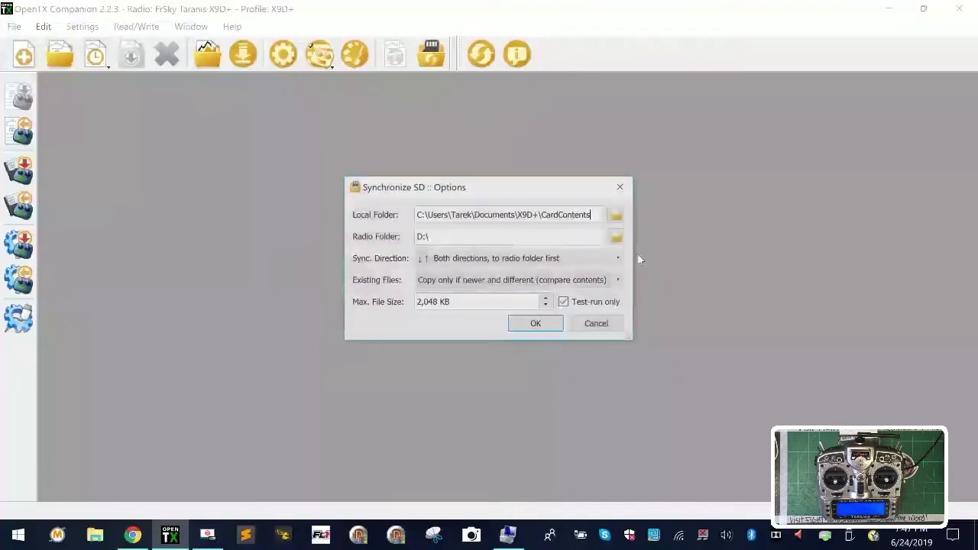
{"action": "left_click", "coordinate": [548, 330]}
{"action": "left_click_drag", "start_coordinate": [543, 233], "coordinate": [554, 97]}
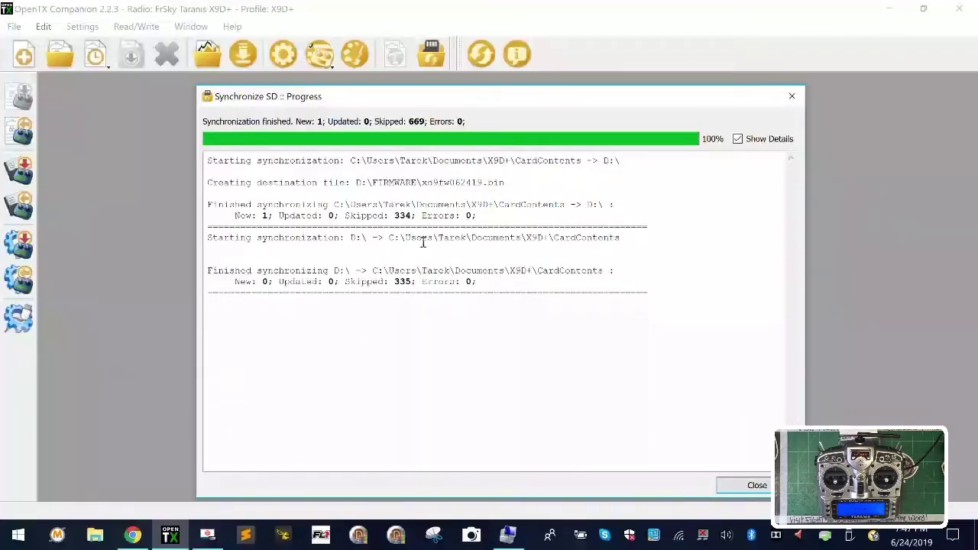
{"action": "left_click", "coordinate": [753, 484]}
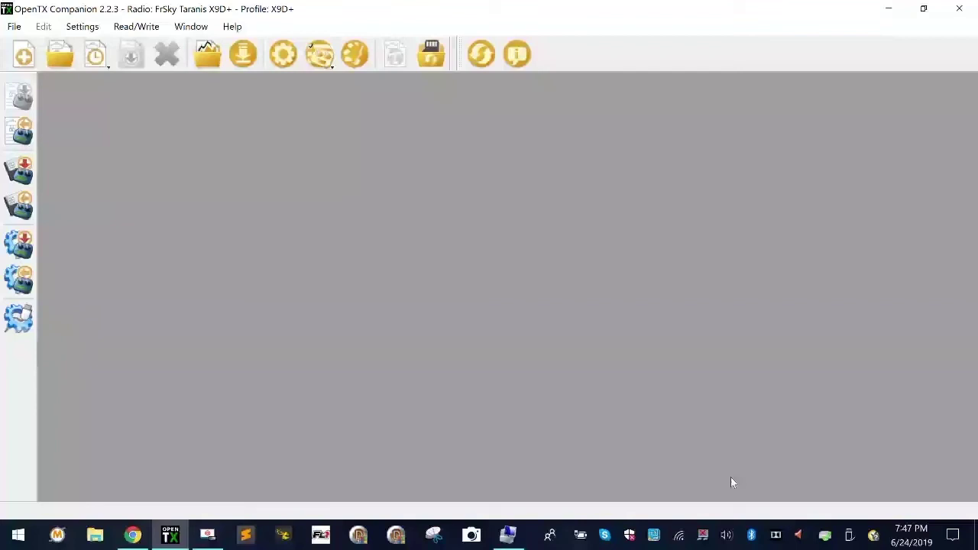
Step: Safely eject the radio's USB drives from the computer
{"action": "left_click", "coordinate": [853, 538]}
{"action": "left_click", "coordinate": [881, 519]}
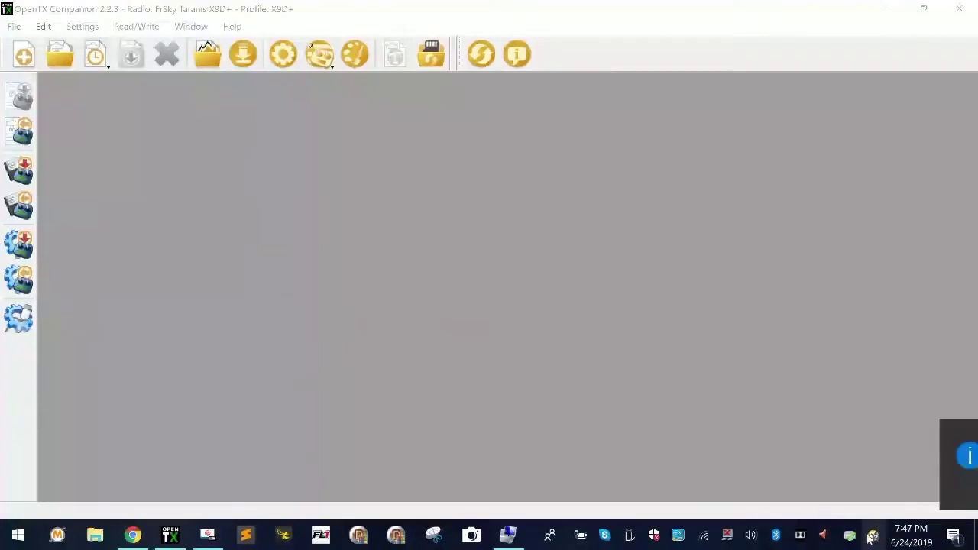
{"action": "left_click", "coordinate": [954, 437]}
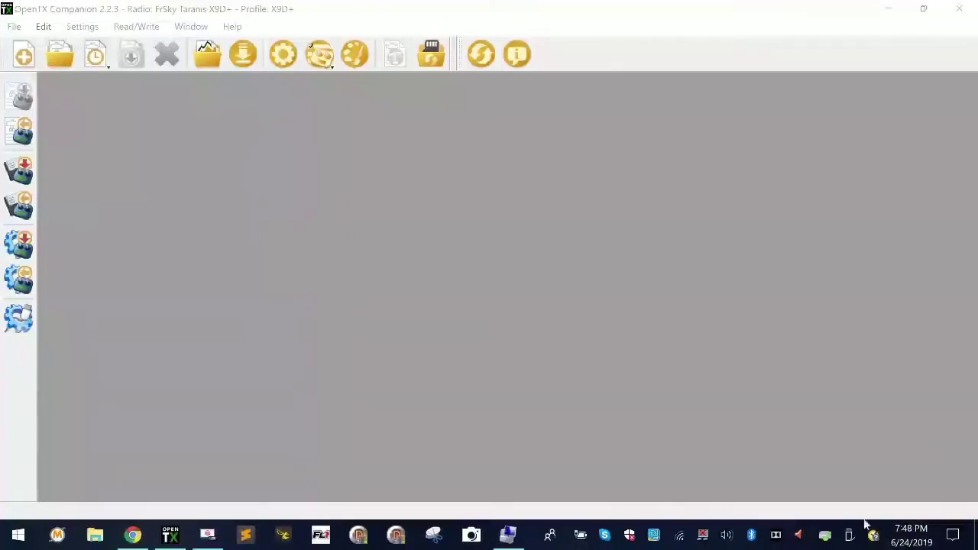
{"action": "left_click", "coordinate": [851, 537]}
{"action": "left_click", "coordinate": [871, 528]}
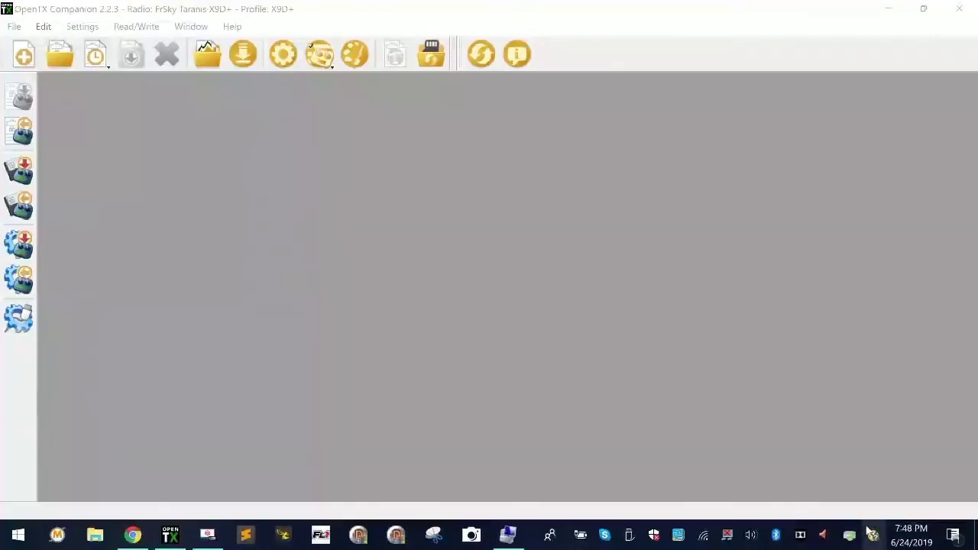